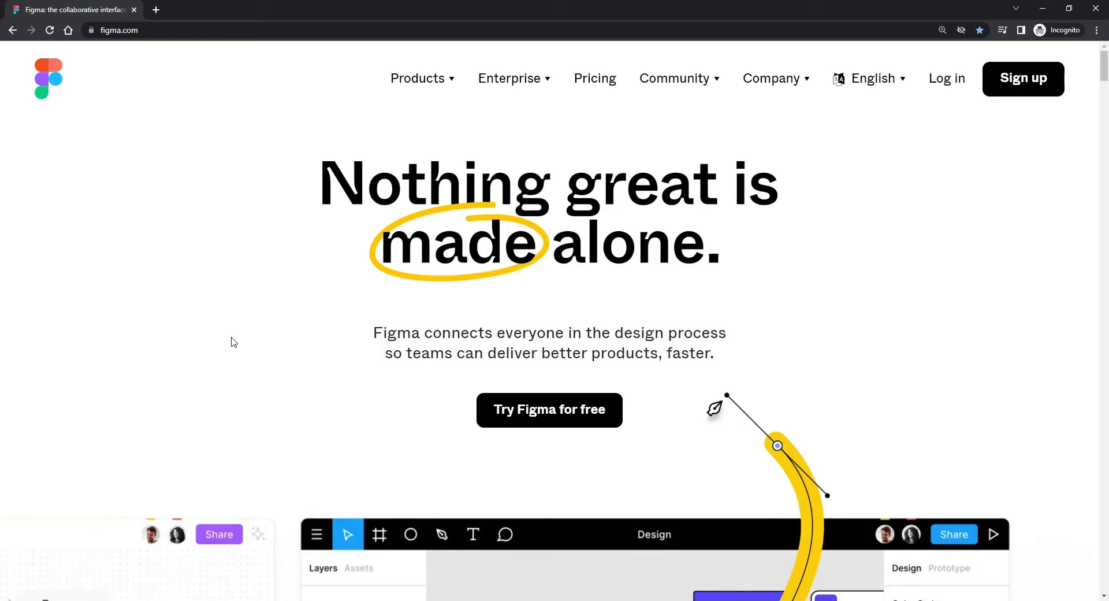
Step: Log in to Figma with a Google account, entering the account's e-mail address and password
click(1020, 79)
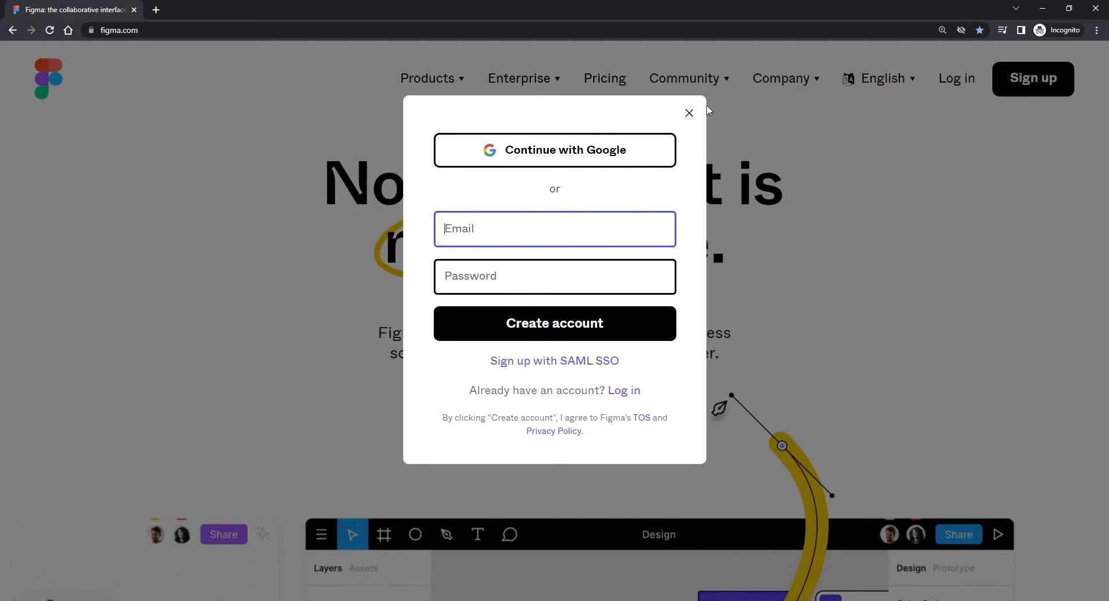
click(689, 114)
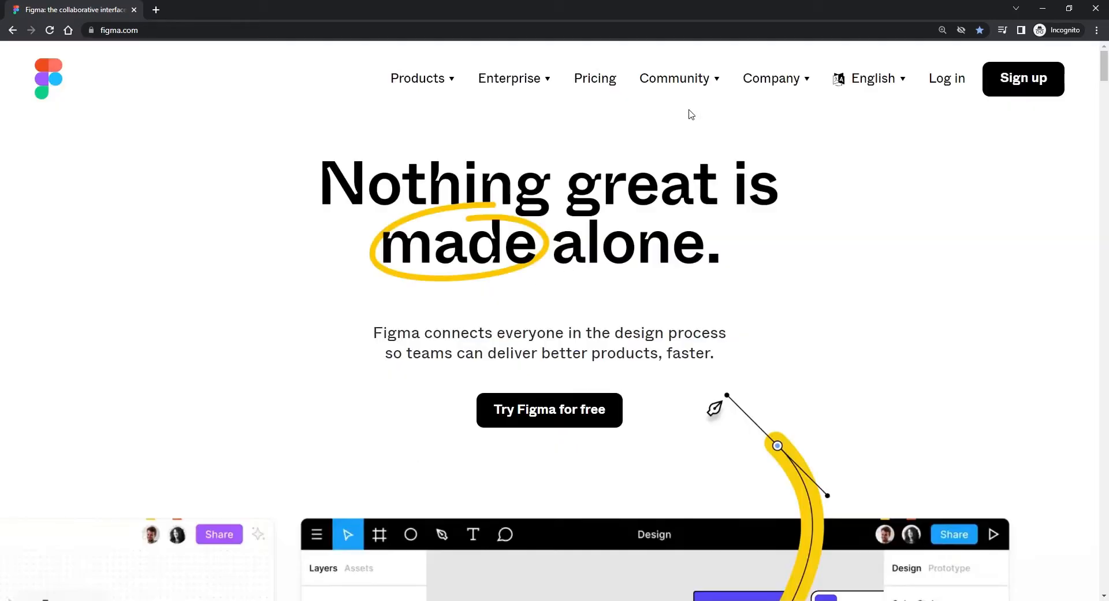
click(951, 81)
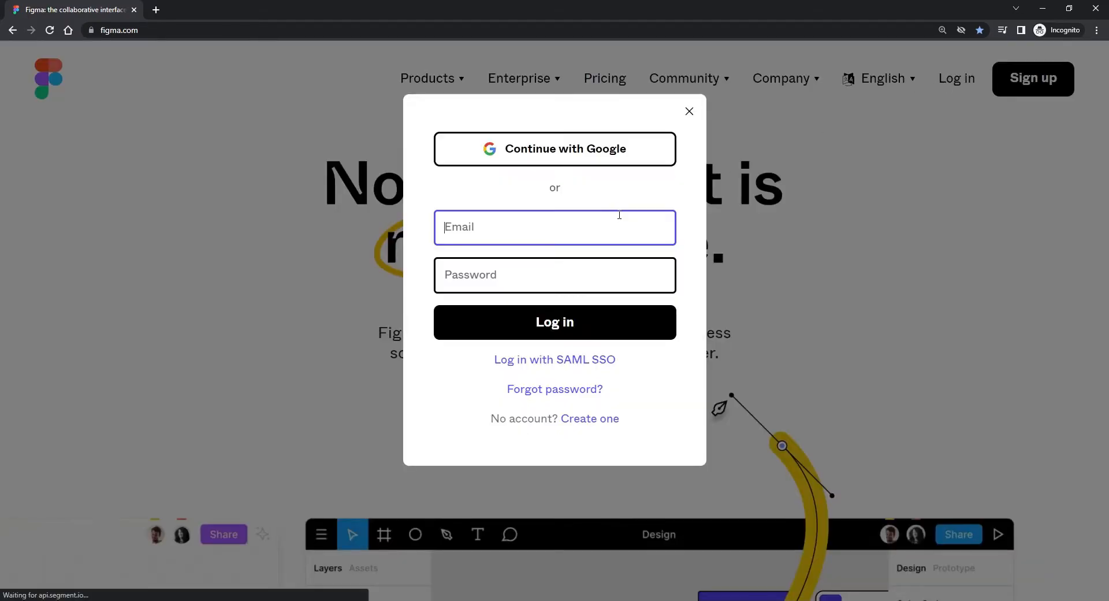
click(575, 151)
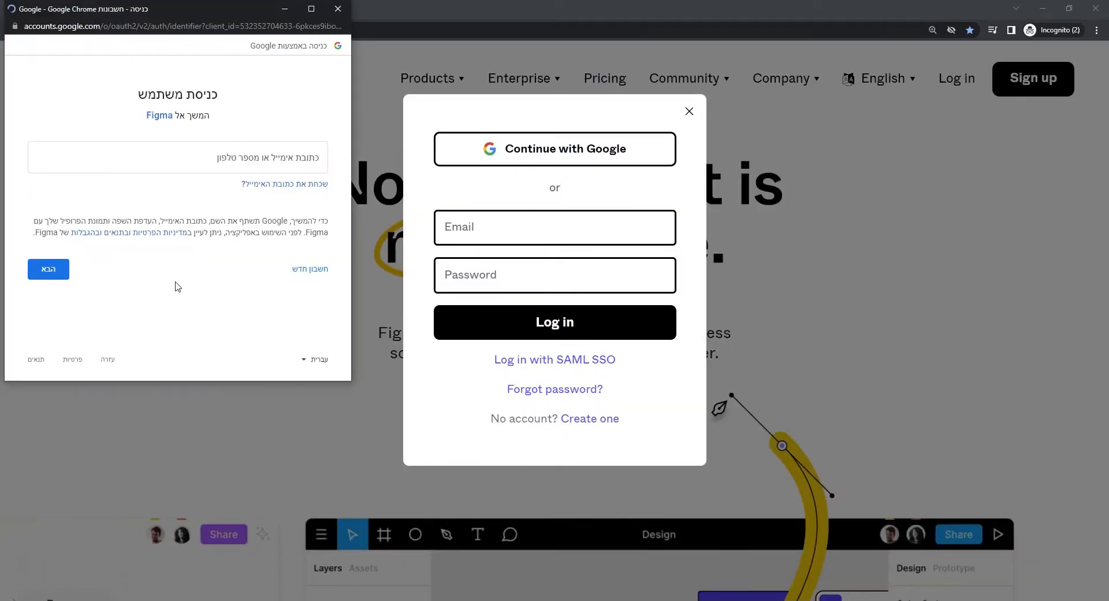
click(199, 165)
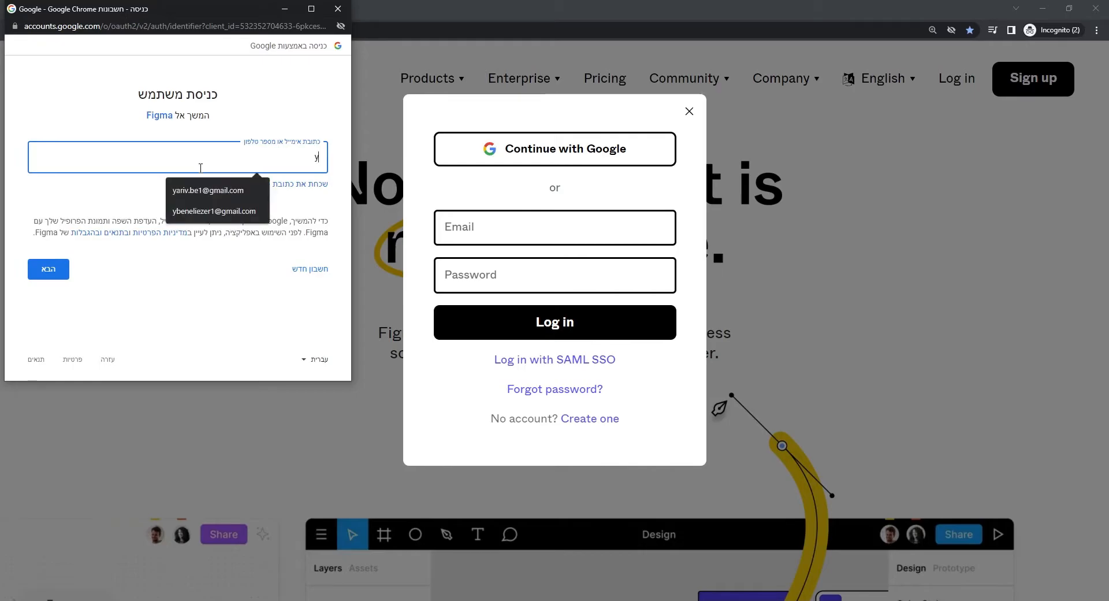
click(184, 212)
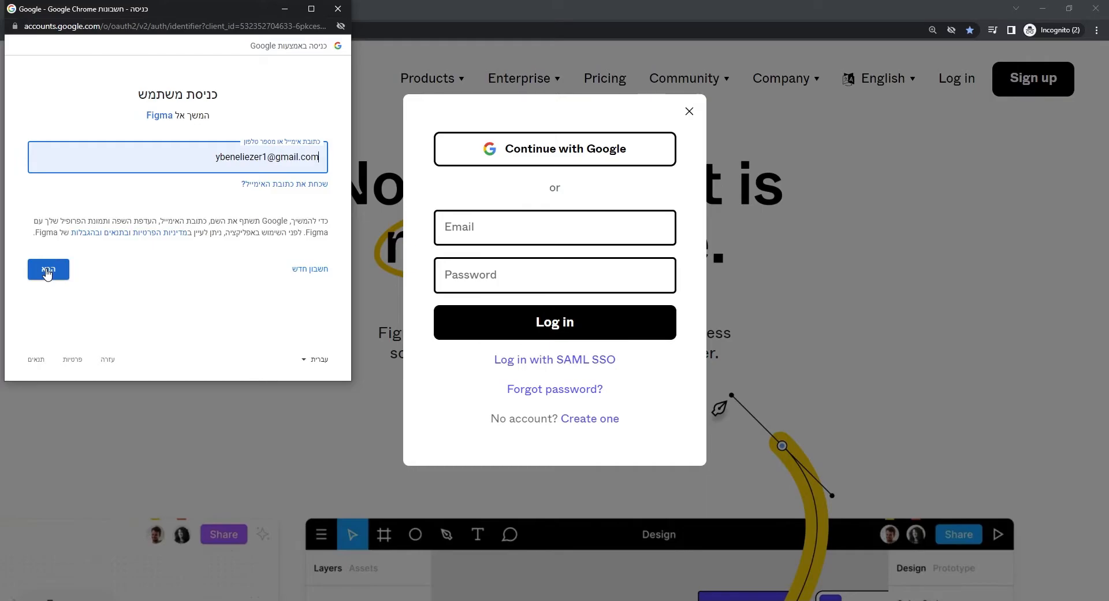
click(48, 272)
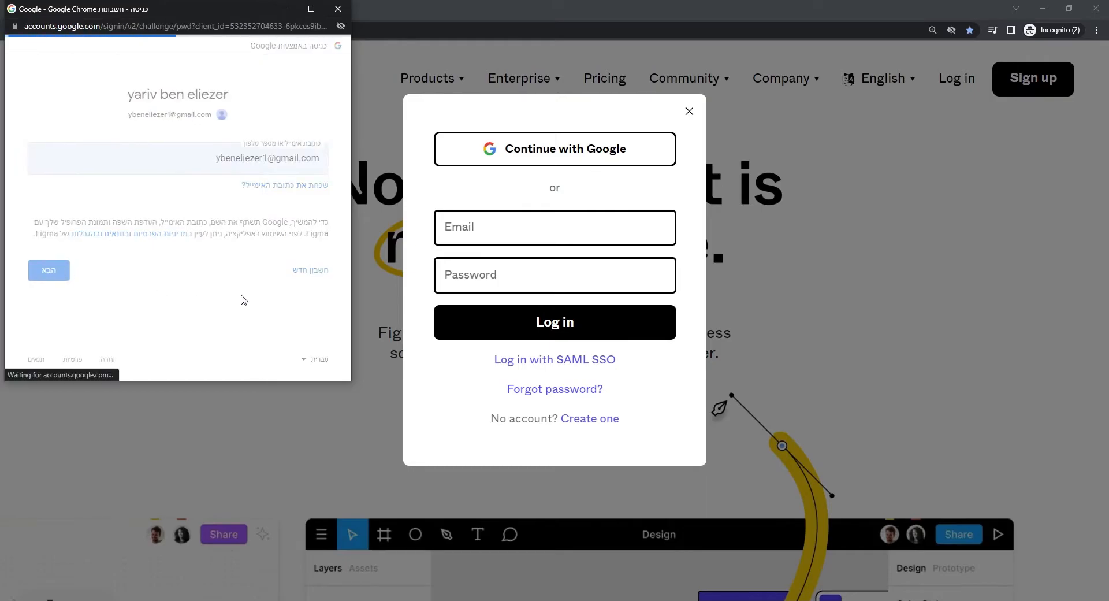
text(********)
key(Return)
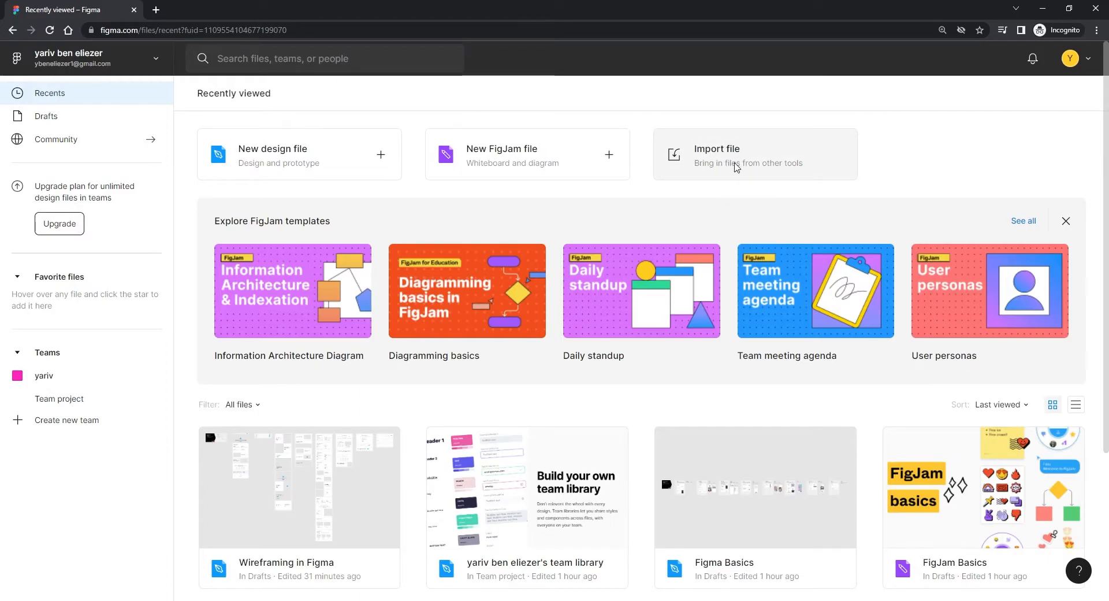
Step: Dismiss the FigJam template suggestions and open the Figma Basics file from the recently viewed files
mouse_move(864, 275)
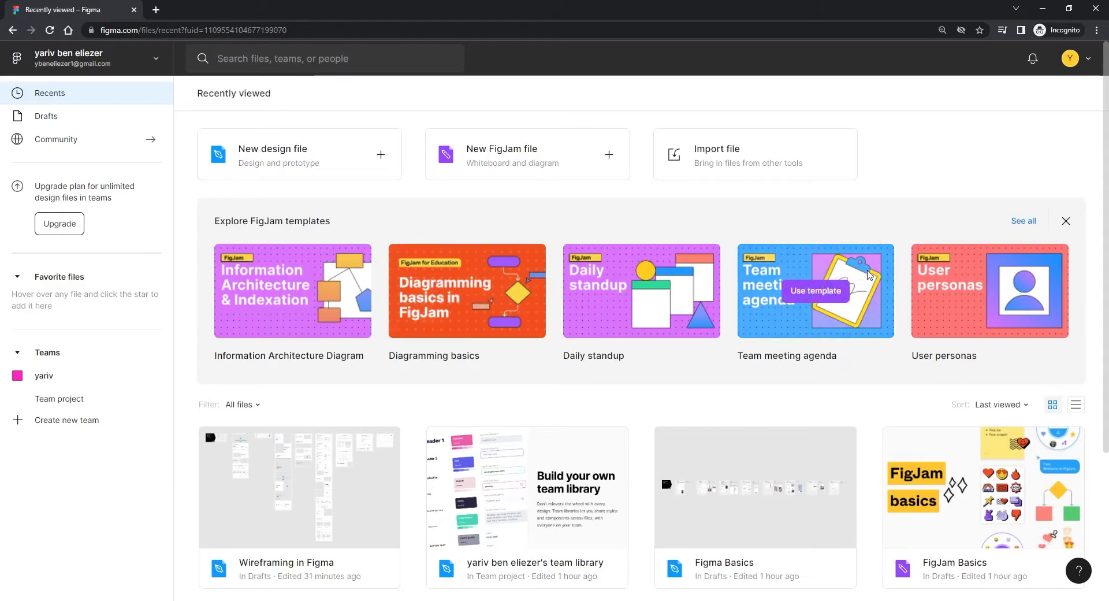
click(1066, 221)
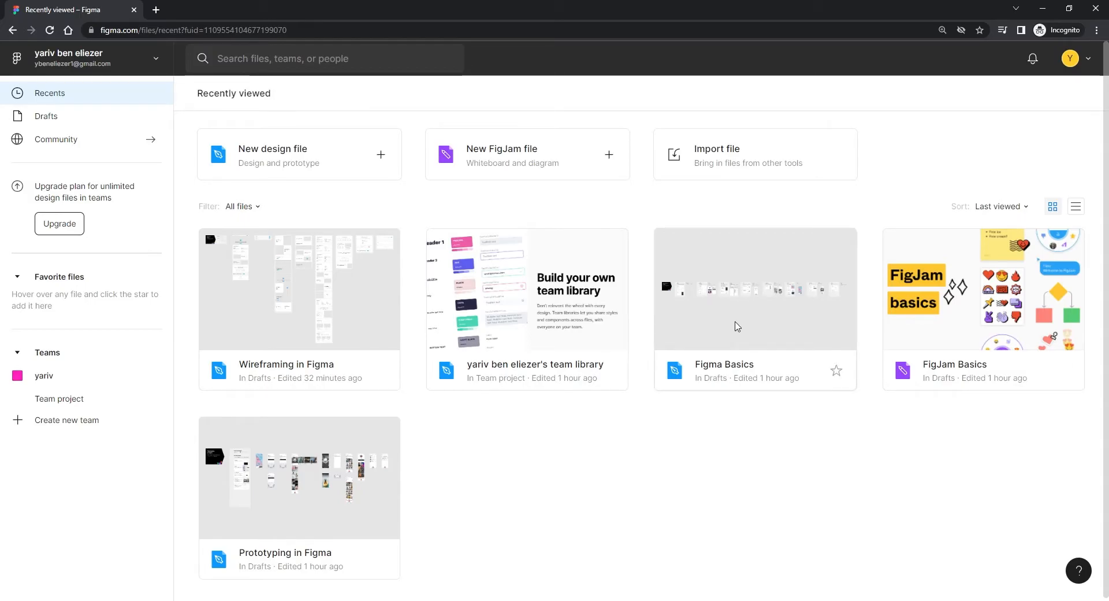
double_click(738, 326)
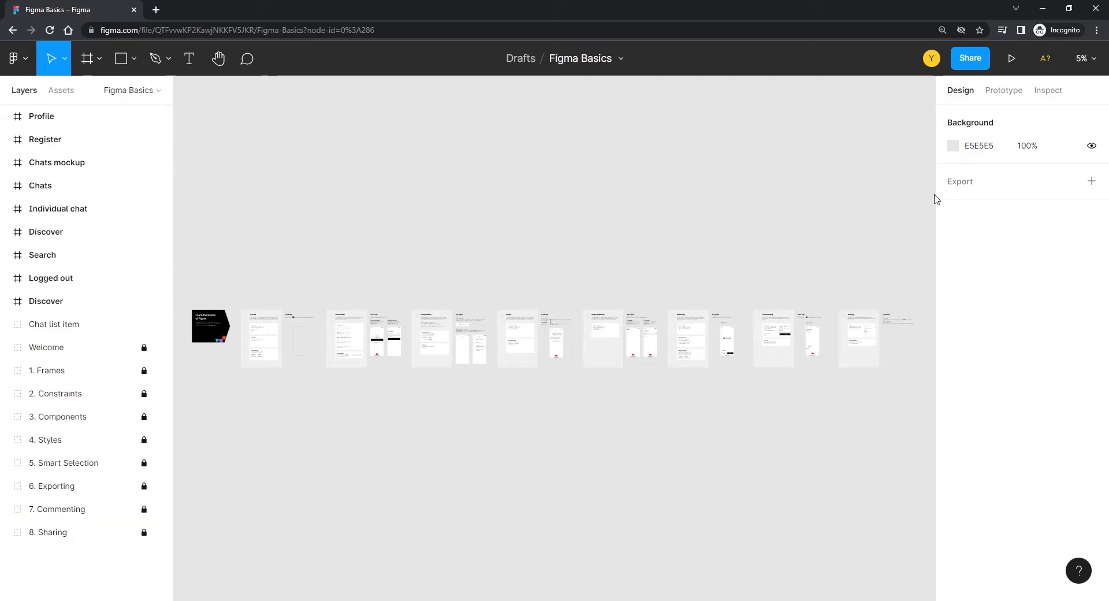
Step: Examine the Frames section of the Figma Basics tutorial up close
drag(382, 438, 671, 392)
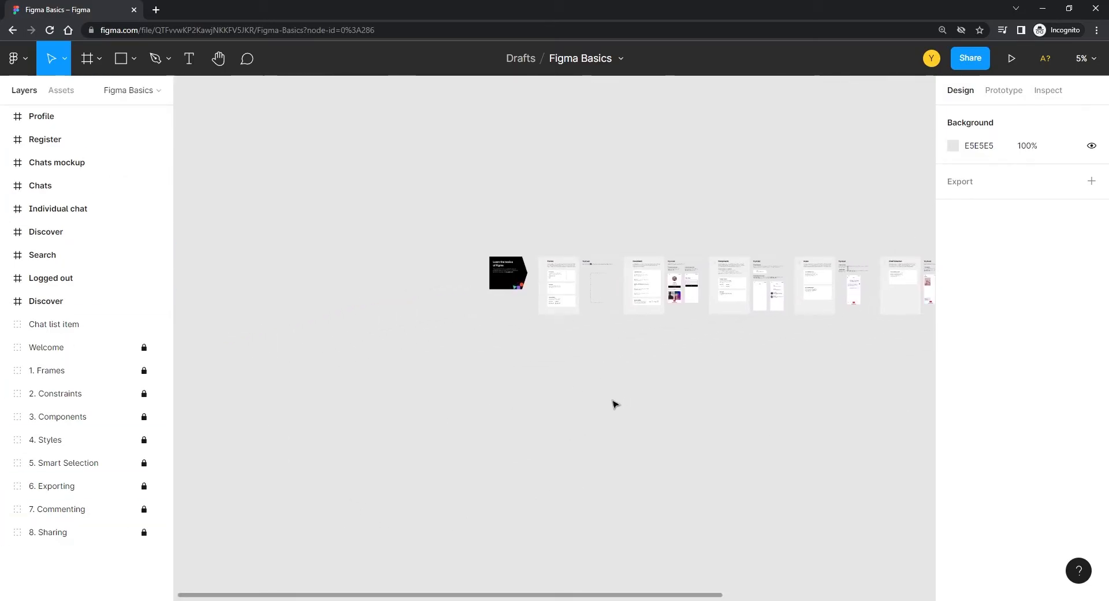
key(ctrl+plus)
key(ctrl+plus)
key(ctrl+plus)
drag(471, 280, 357, 527)
drag(560, 518, 528, 498)
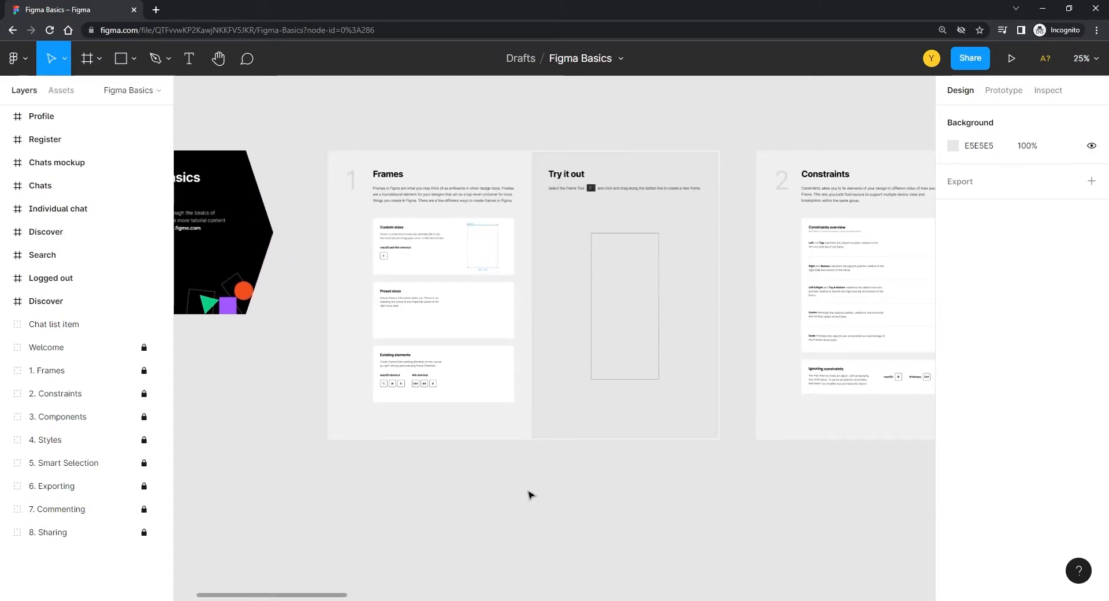
key(ctrl+plus)
scroll(420, 345, up, 4)
scroll(419, 345, left, 2)
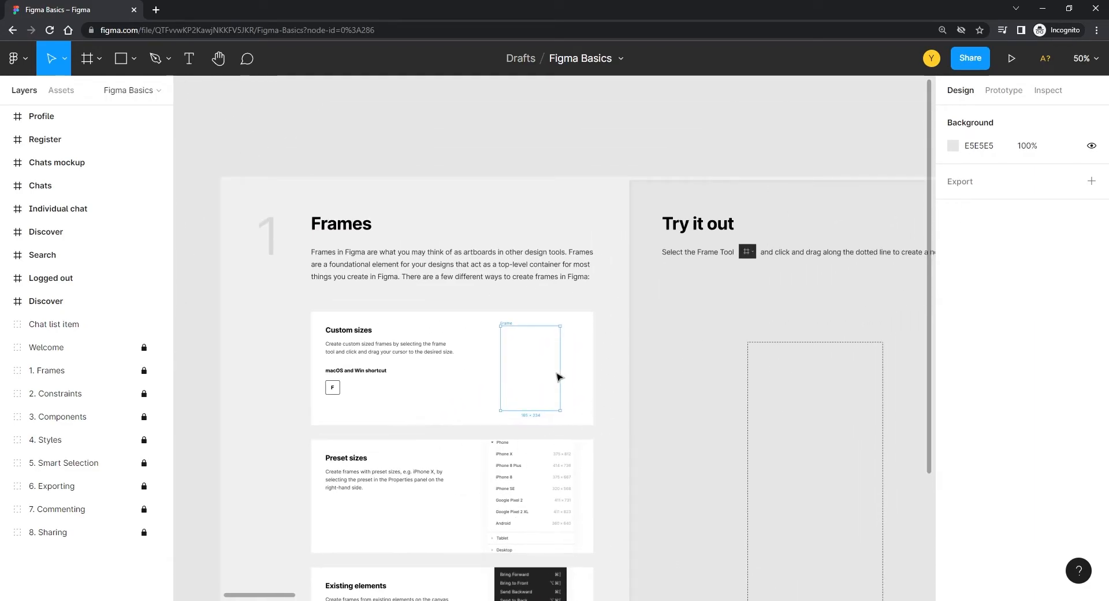
Step: Look through the tutorial sections from Constraints to Exporting and return to the welcome cover
key(ctrl+minus)
drag(683, 443, 330, 329)
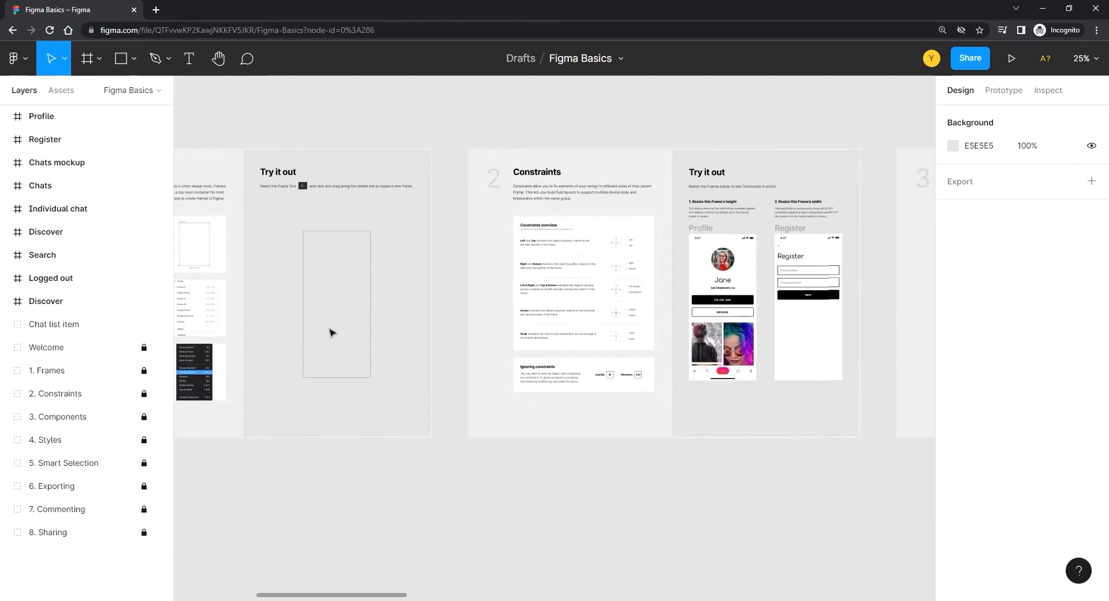
drag(774, 364, 398, 396)
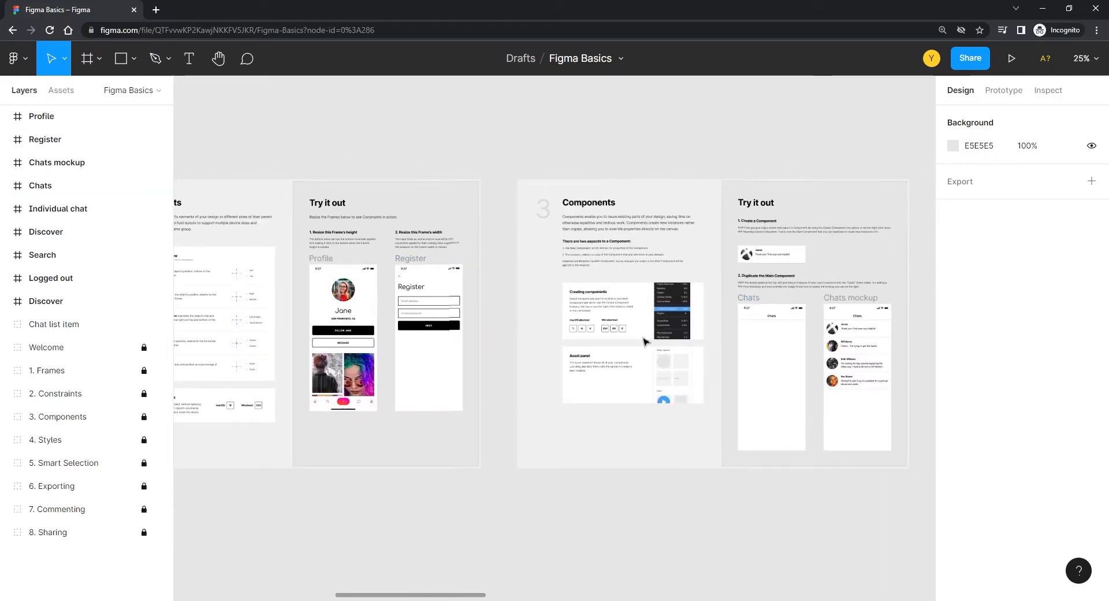
scroll(639, 332, right, 5)
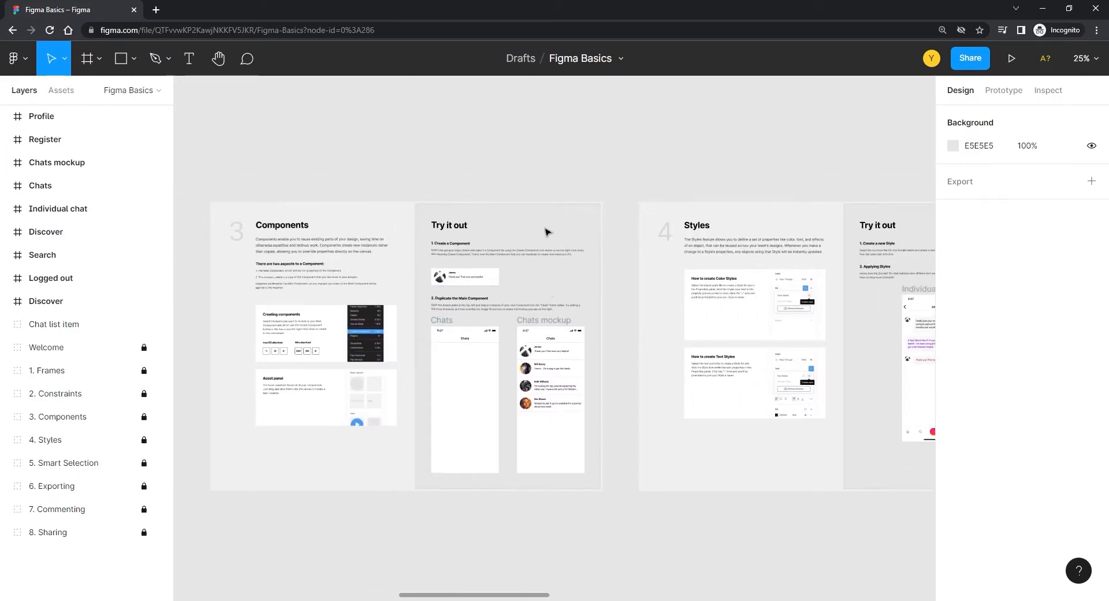
drag(714, 437, 294, 433)
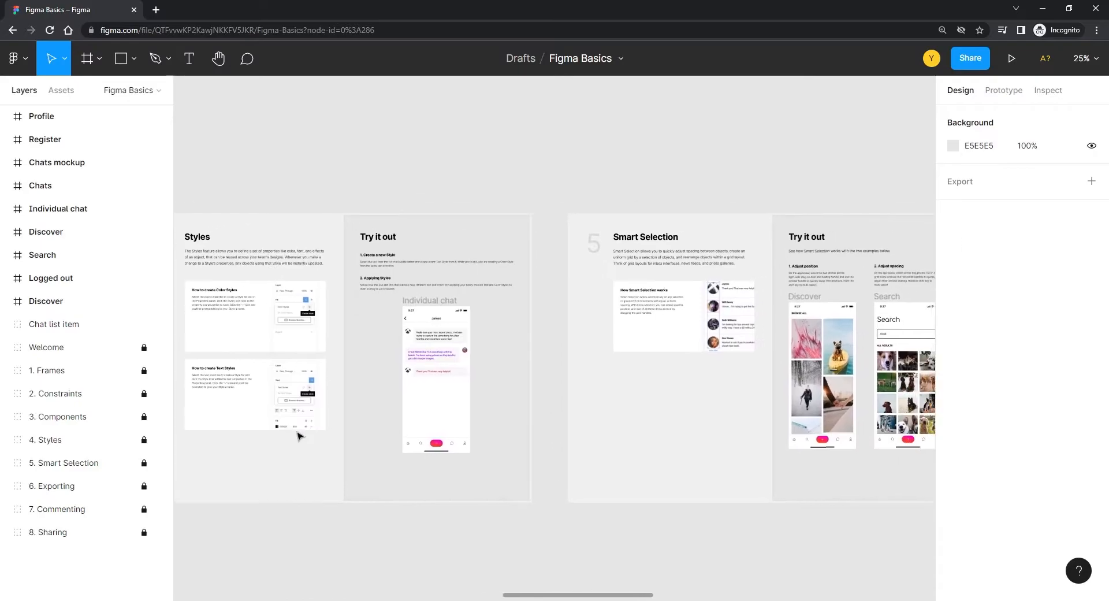
drag(742, 416, 305, 414)
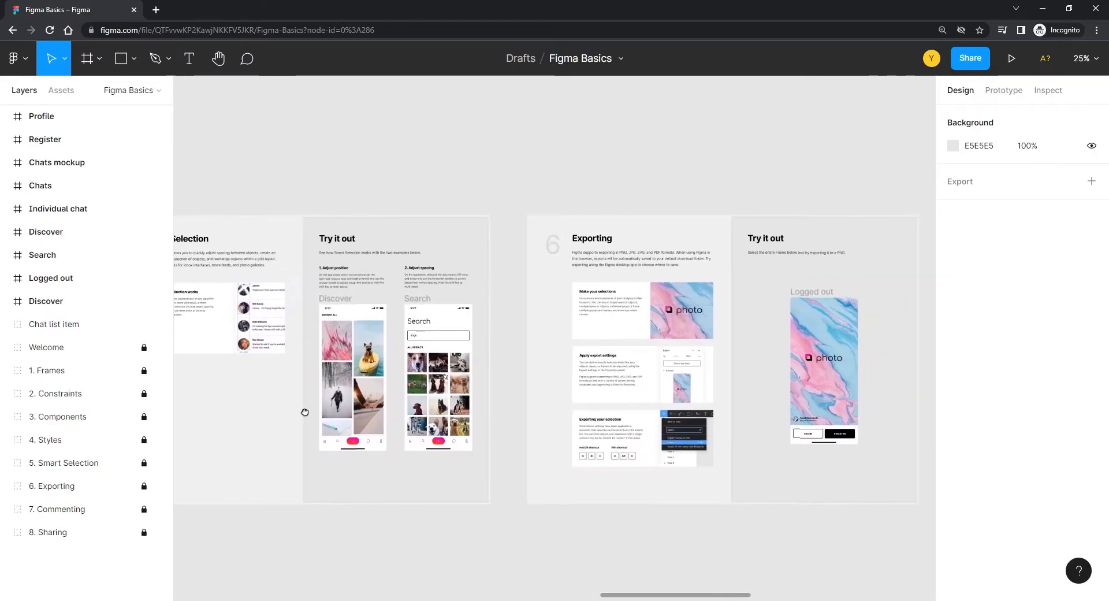
scroll(456, 345, left, 10)
scroll(457, 346, left, 20)
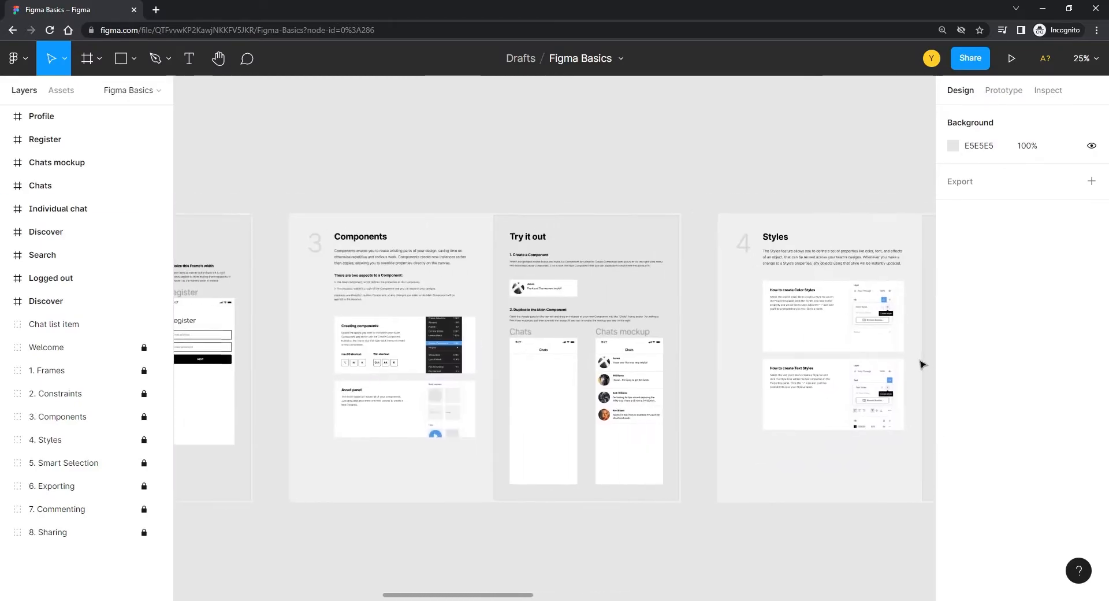
scroll(458, 344, left, 8)
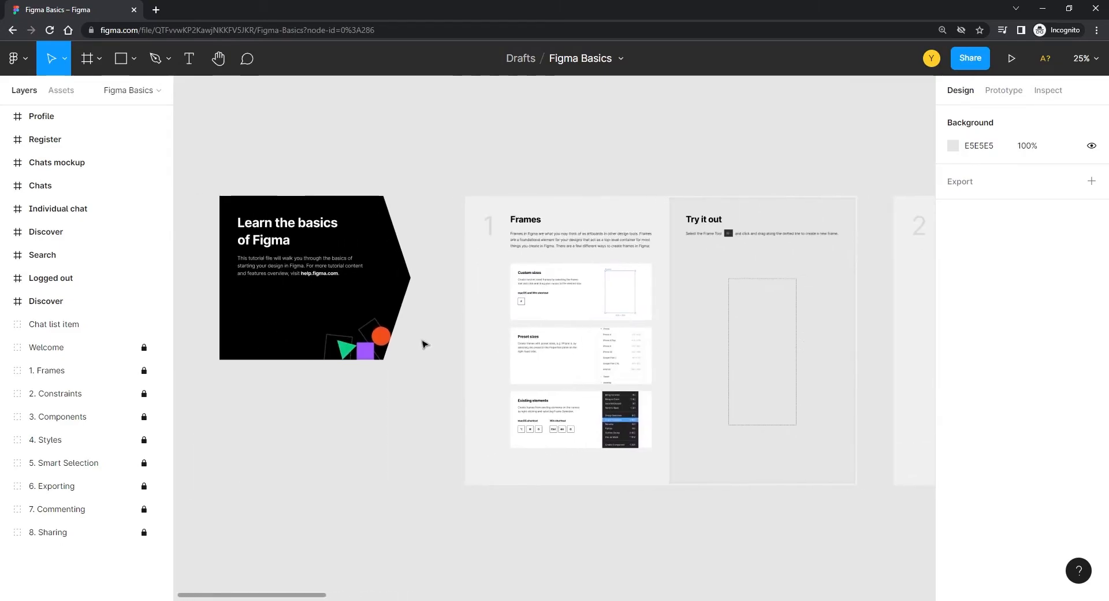
scroll(523, 416, right, 1)
scroll(521, 432, right, 2)
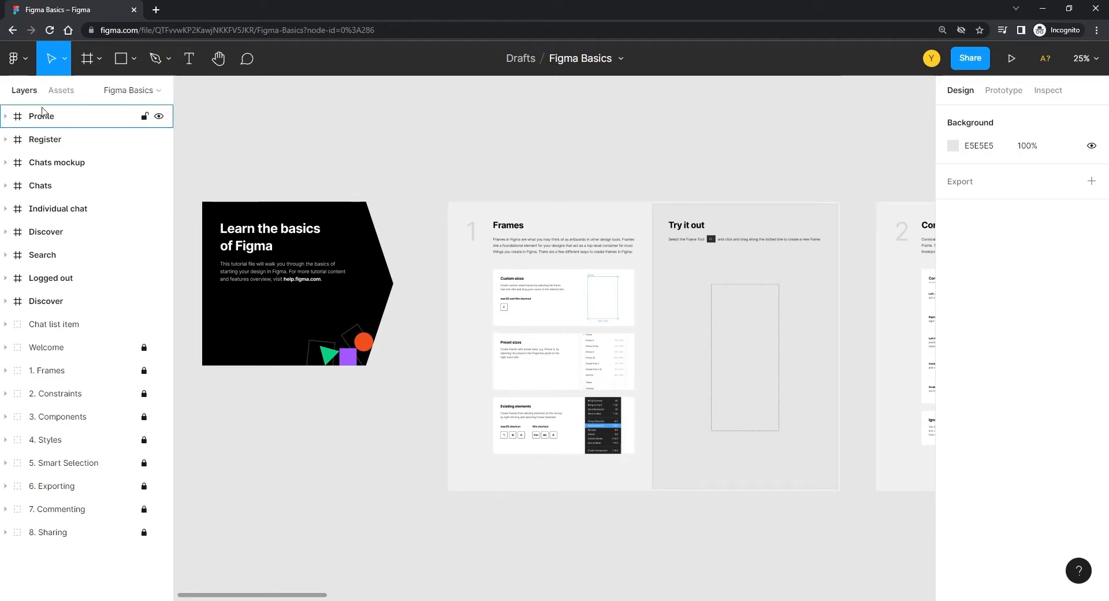
Step: Return to the file browser and view the recent files and the drafts
click(23, 57)
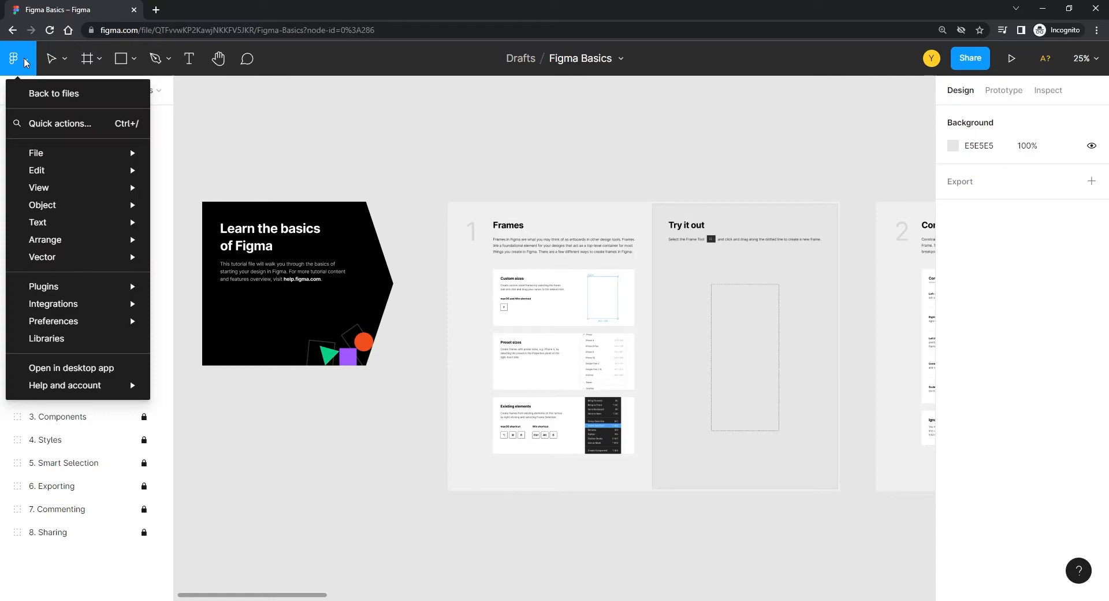
click(54, 93)
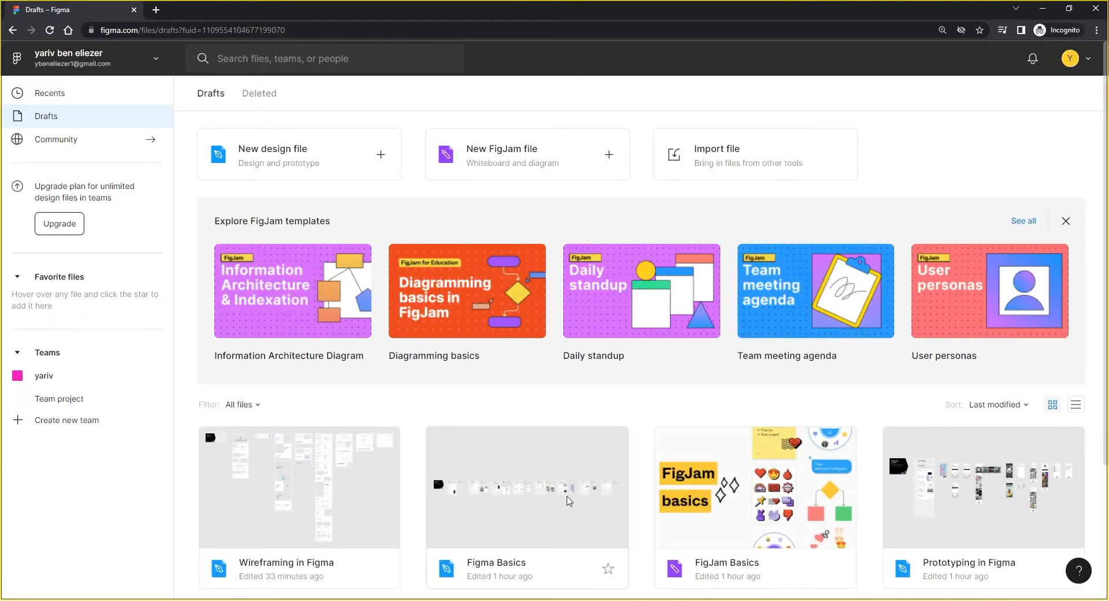
mouse_move(790, 278)
click(47, 93)
click(39, 115)
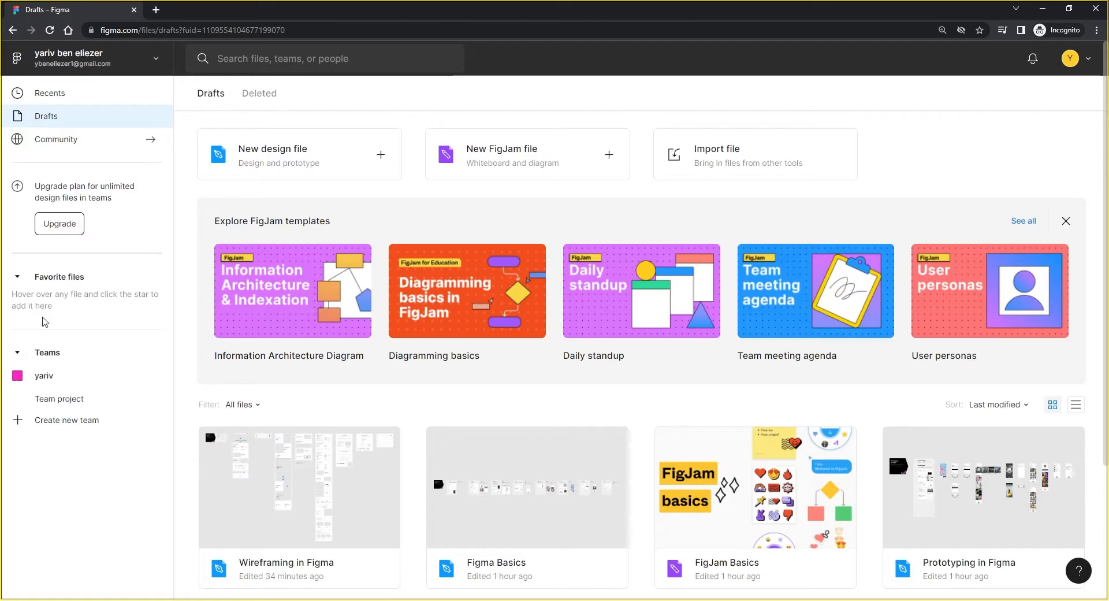
Step: Add the Wireframing in Figma draft to the favorite files and remove it again
mouse_move(387, 579)
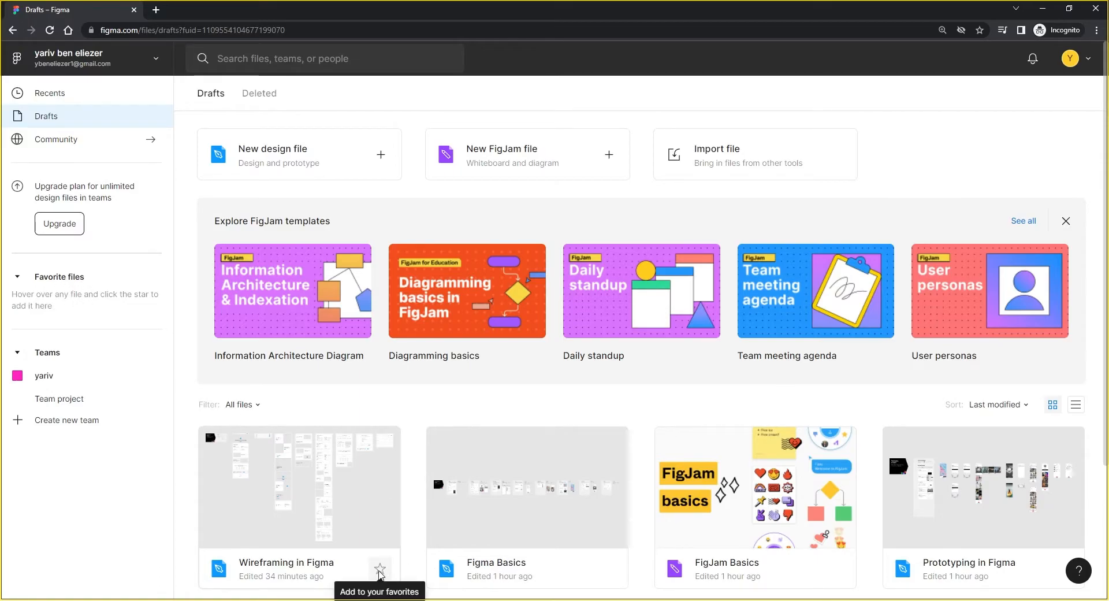
click(379, 572)
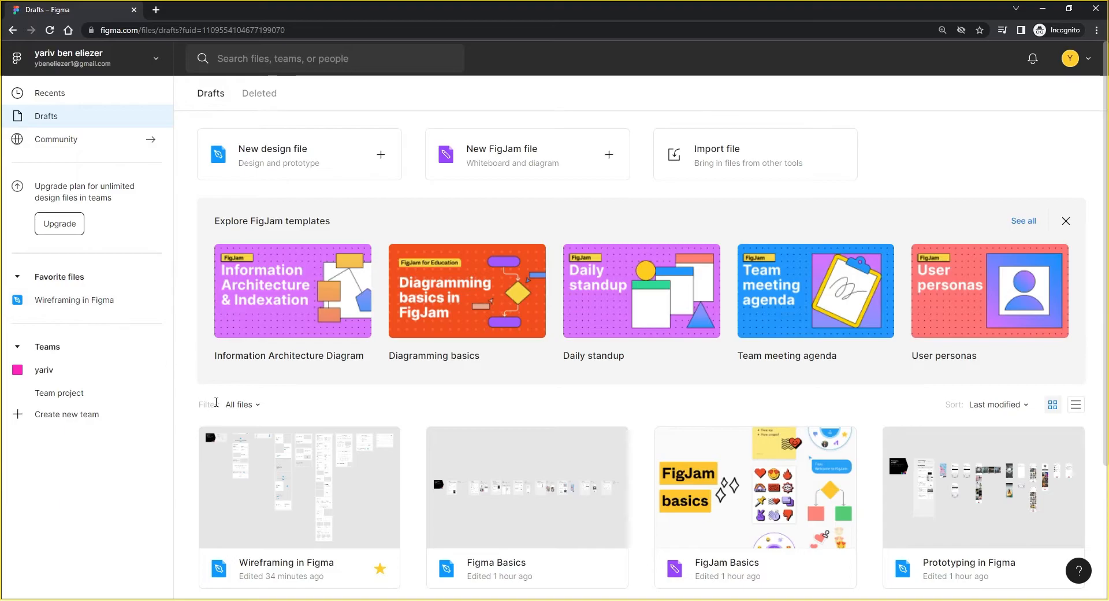
click(379, 570)
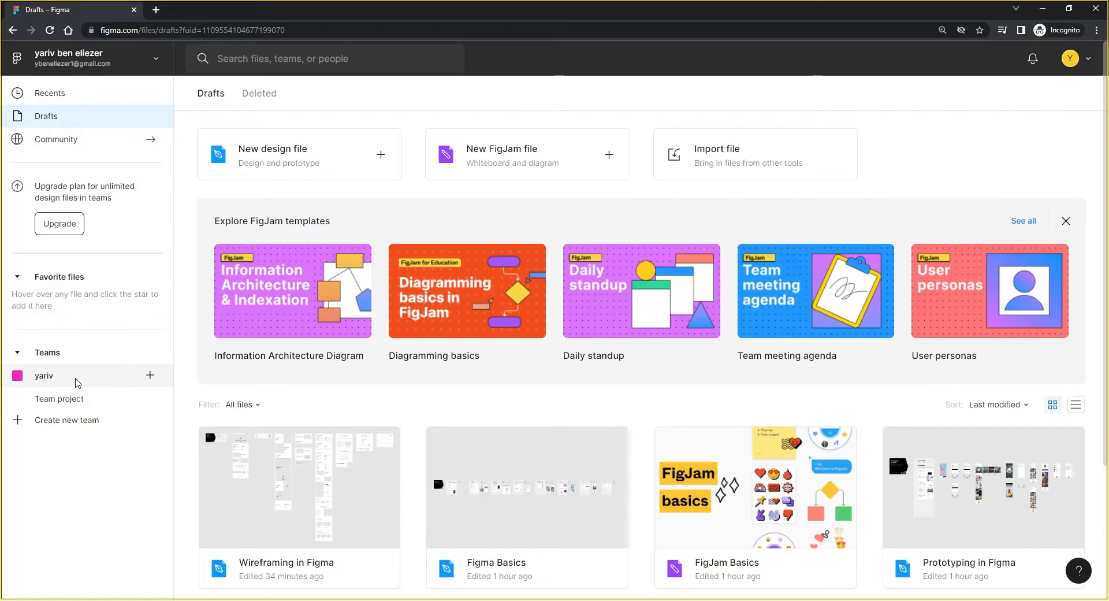
Step: Open the team's page and try to add a new project to the team
click(49, 381)
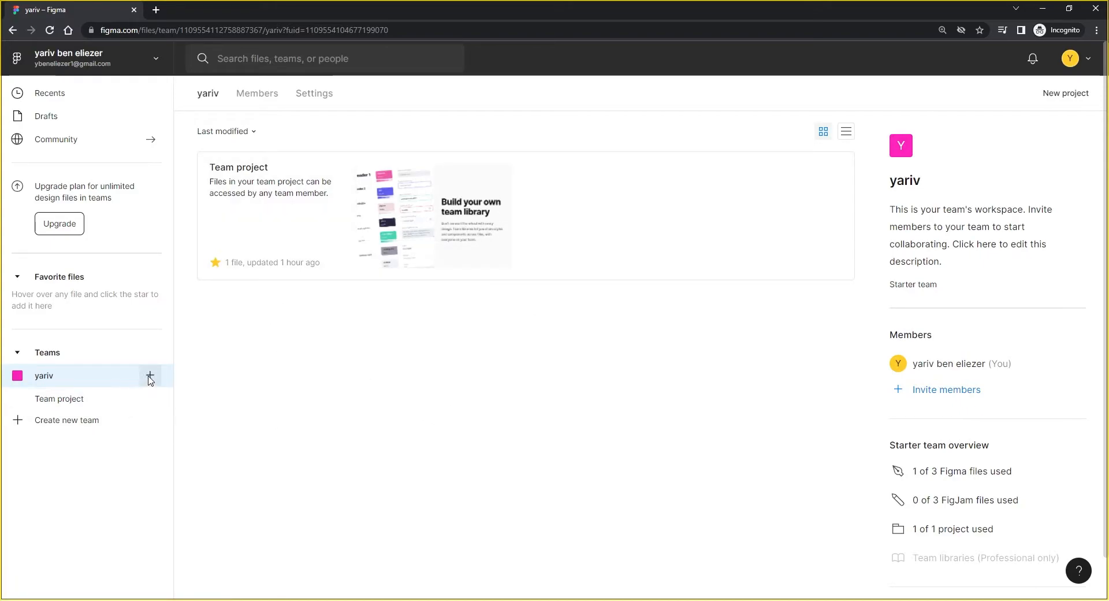
click(150, 376)
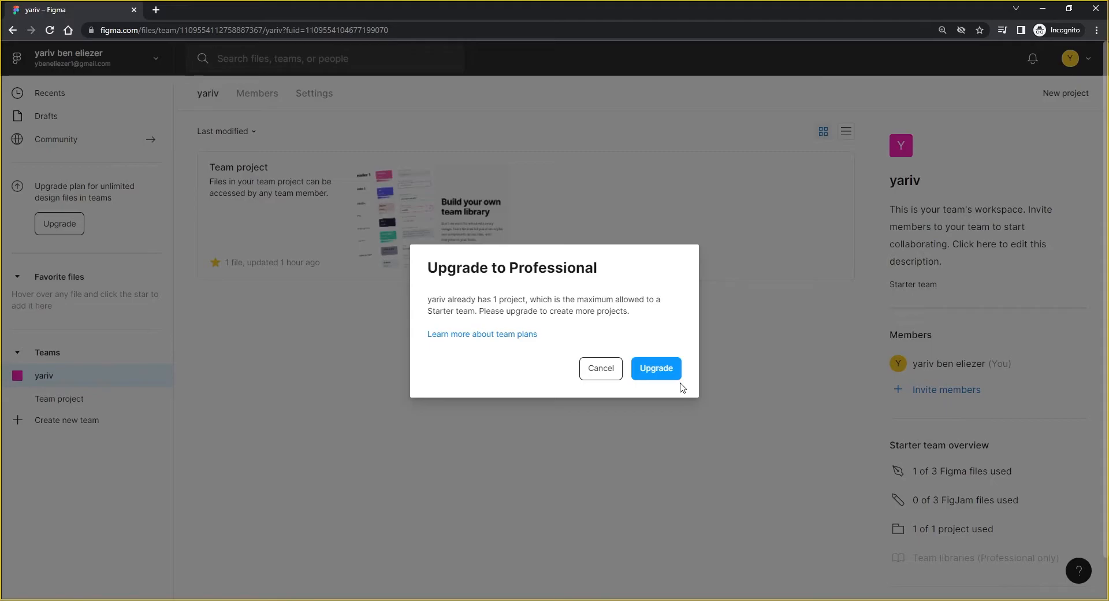
click(595, 372)
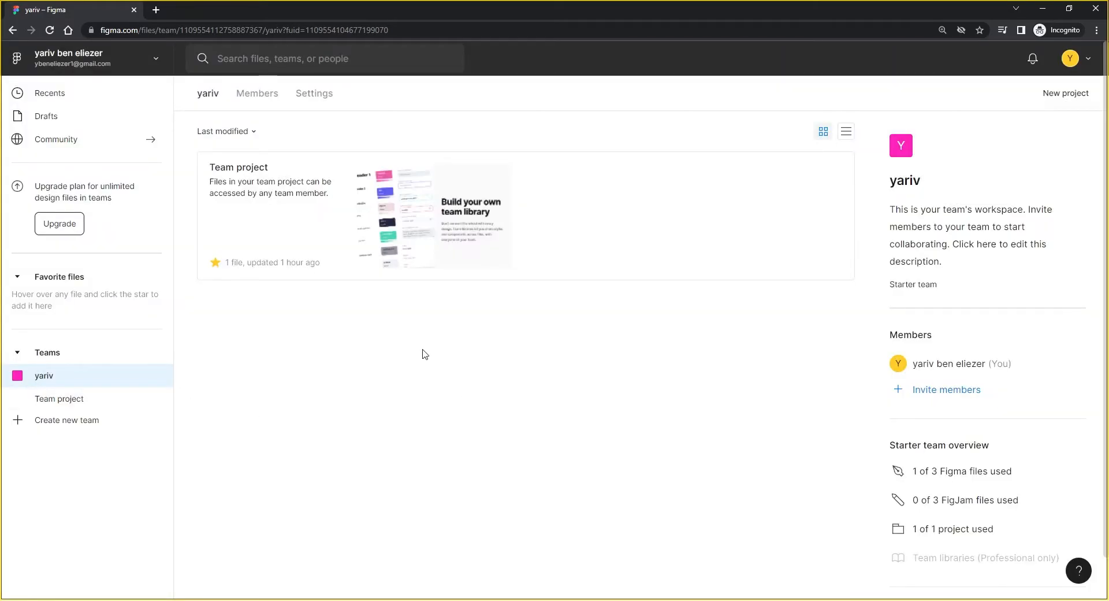
Step: Open the team project and rename it to the owner's first name in possessive form followed by "project"
click(532, 218)
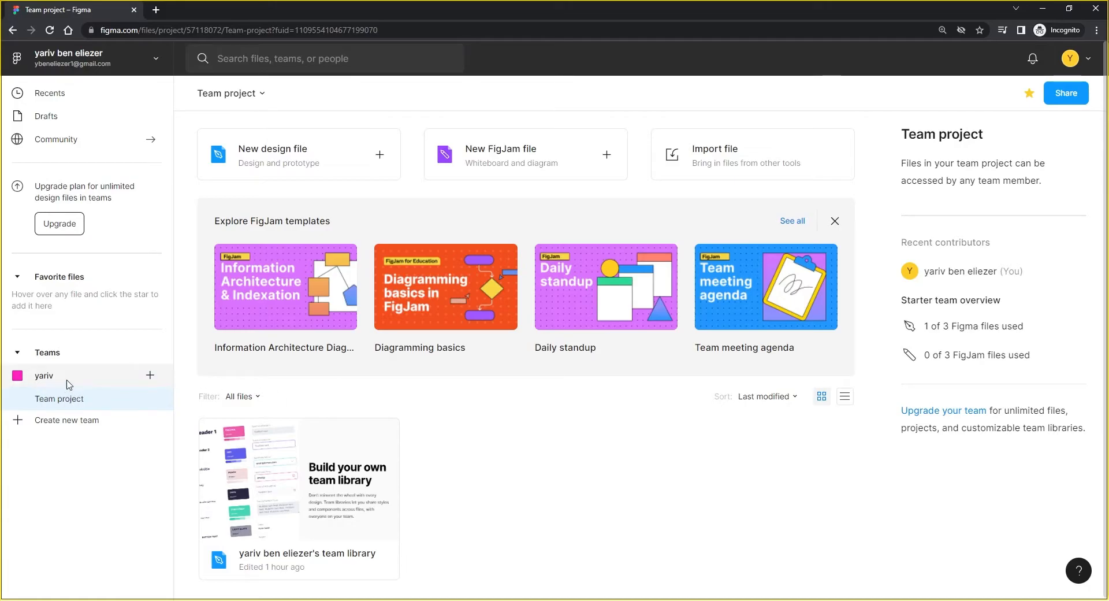
right_click(56, 399)
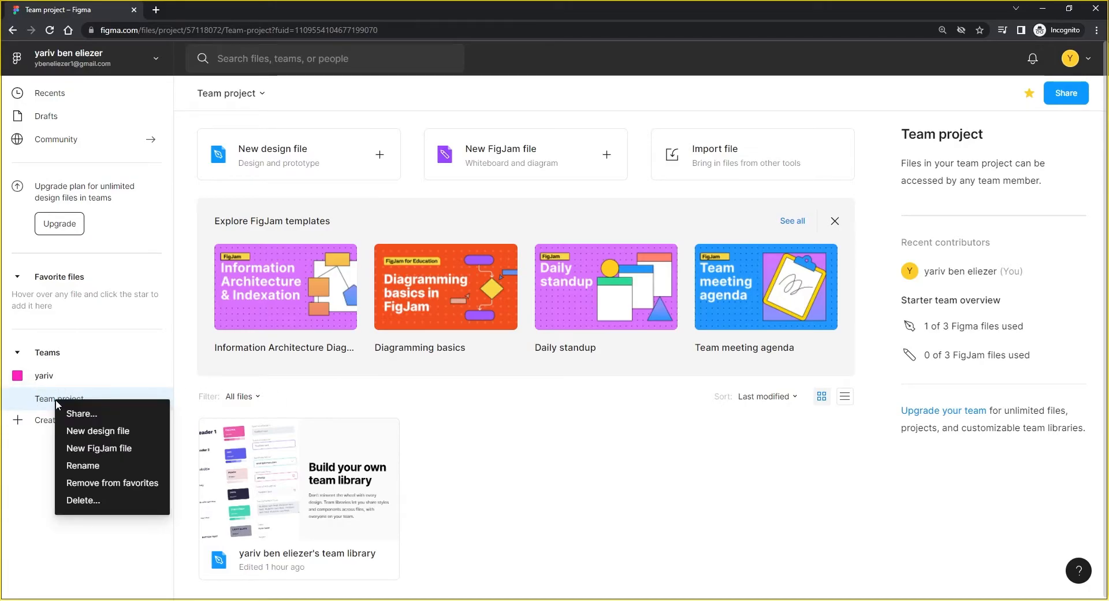
click(90, 465)
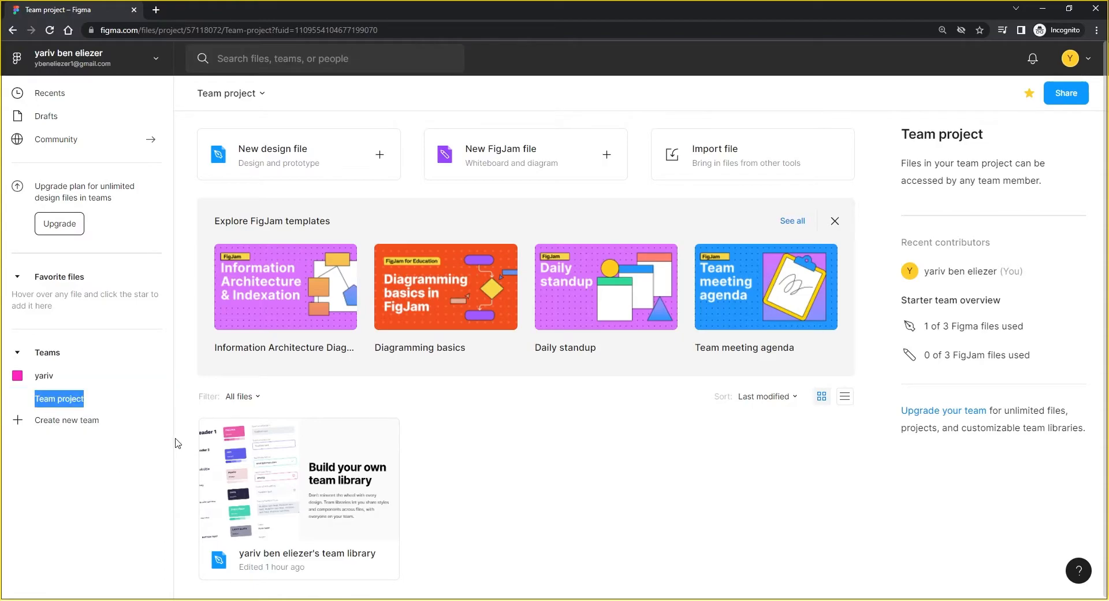
text(yariv's)
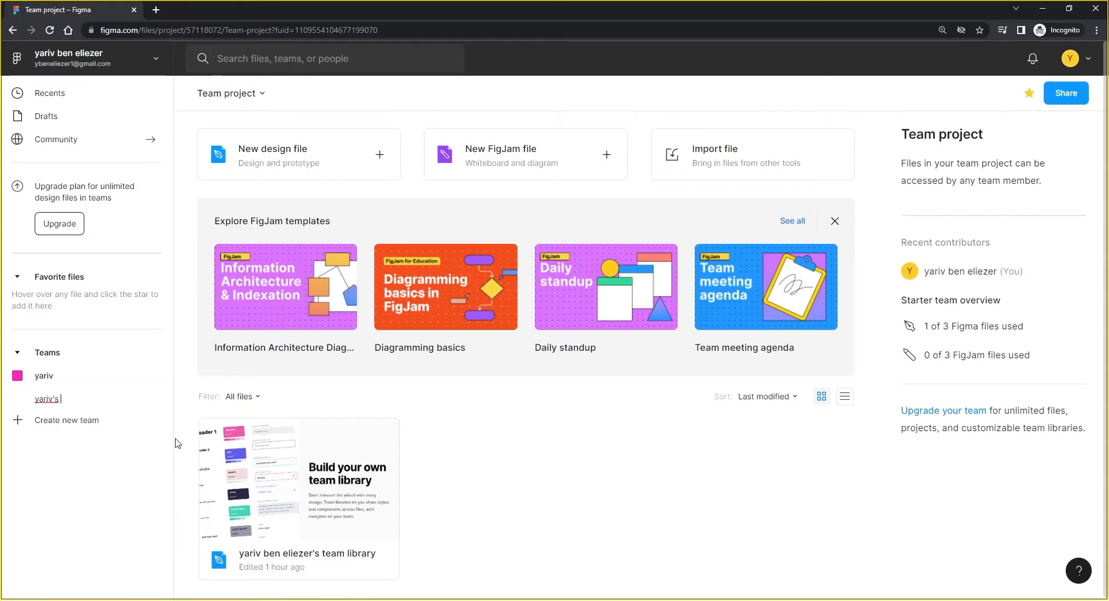
text( [roject)
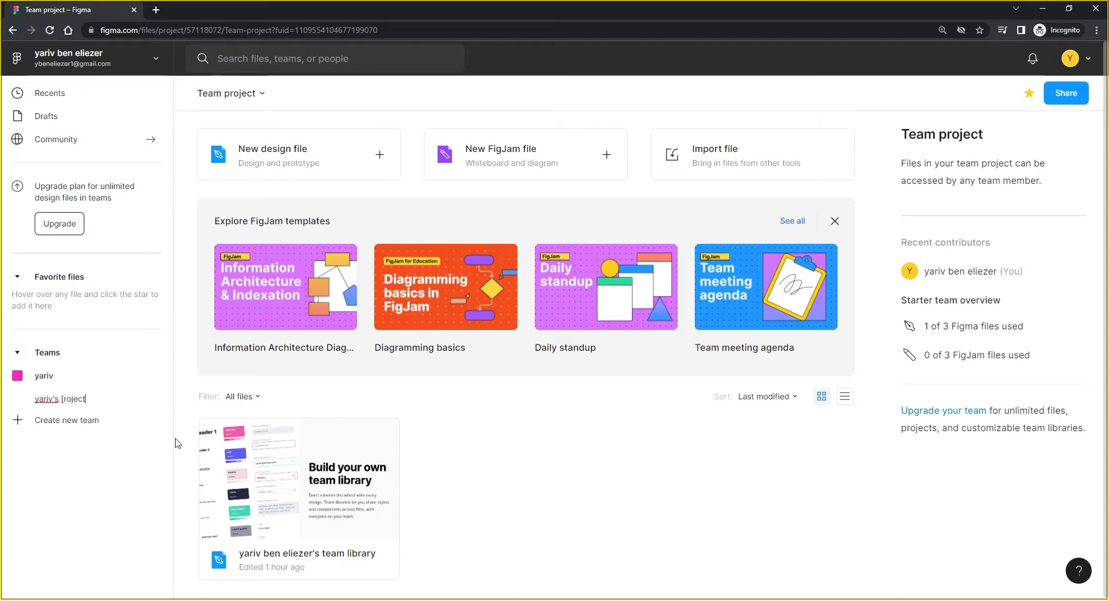
key(Return)
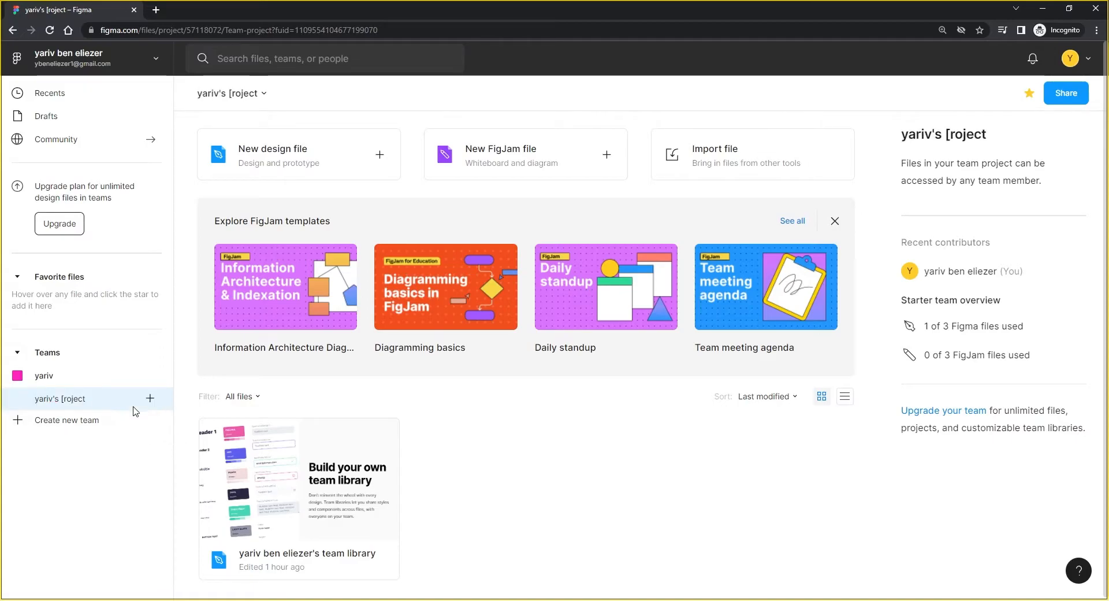
right_click(68, 401)
click(92, 469)
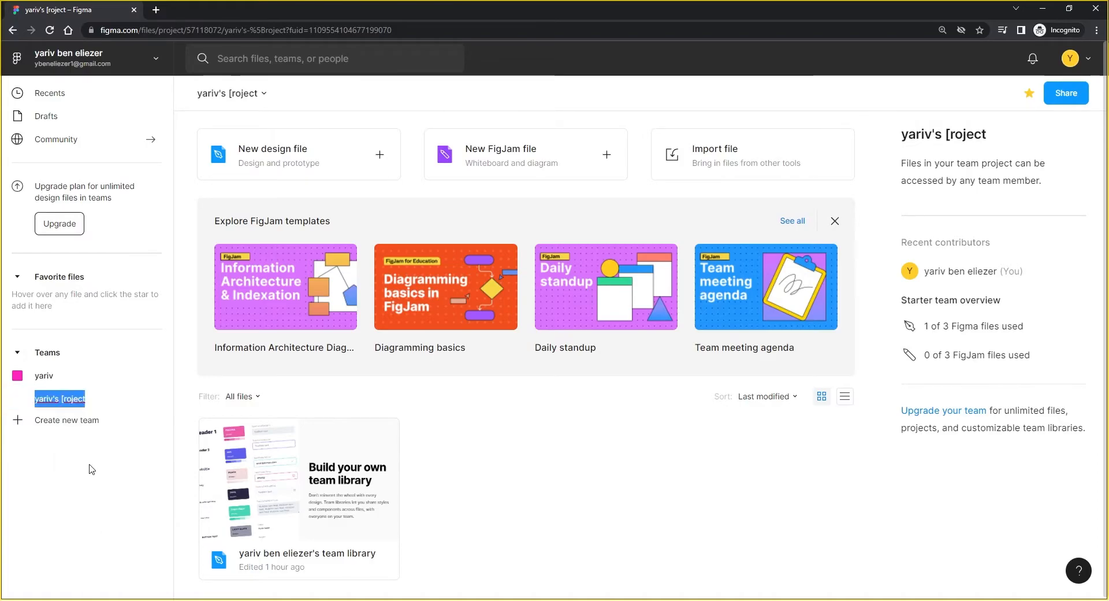
click(65, 400)
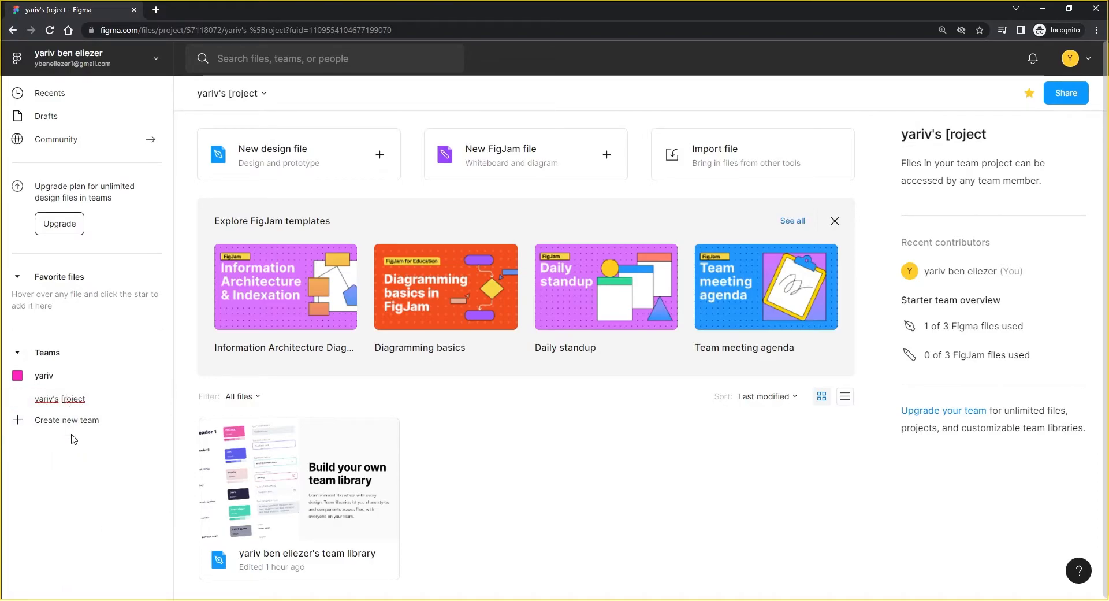
key(BackSpace)
text(p)
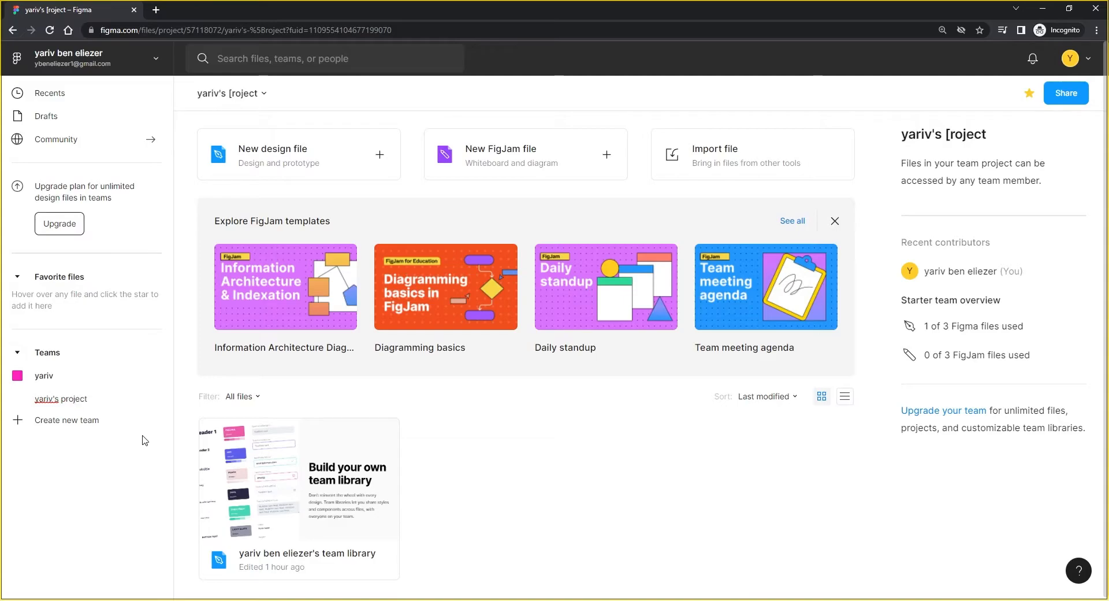
key(Return)
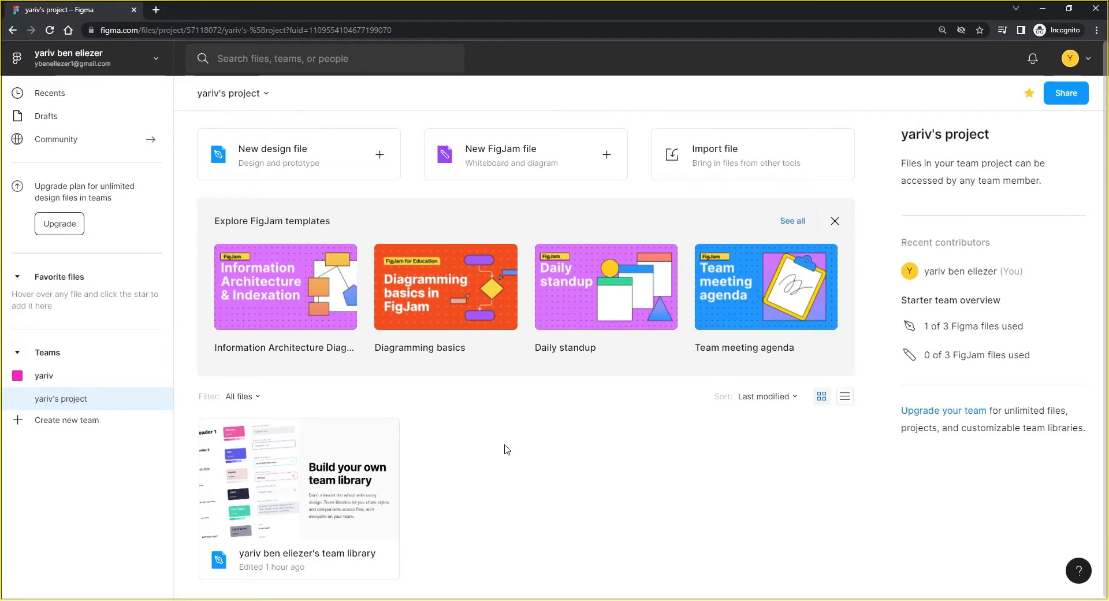
Step: View the drafts and the team's page, and return to the renamed project
click(59, 117)
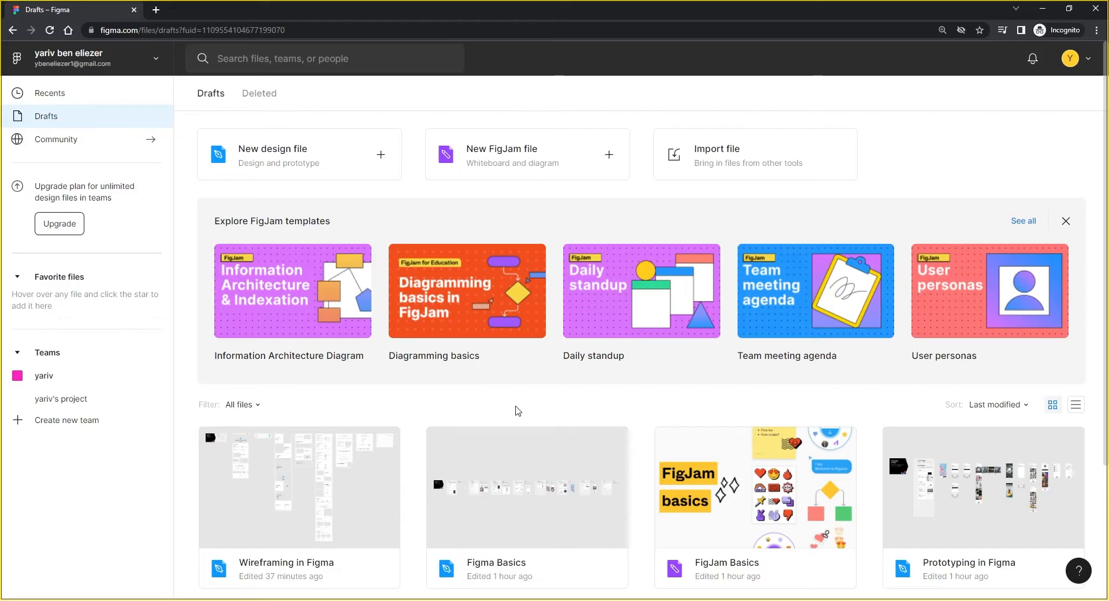
click(52, 378)
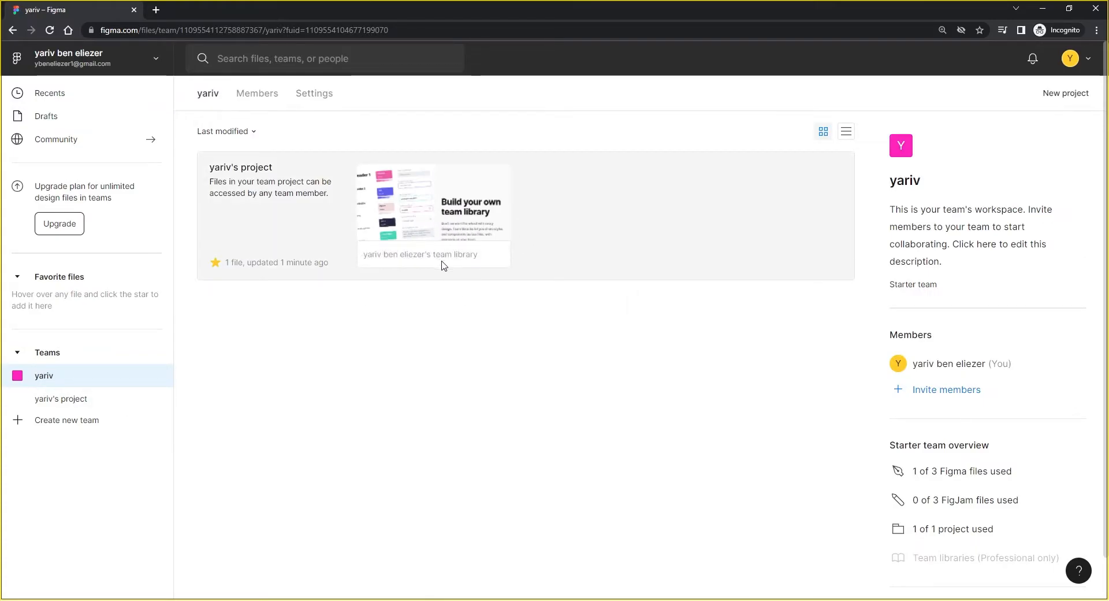
click(77, 398)
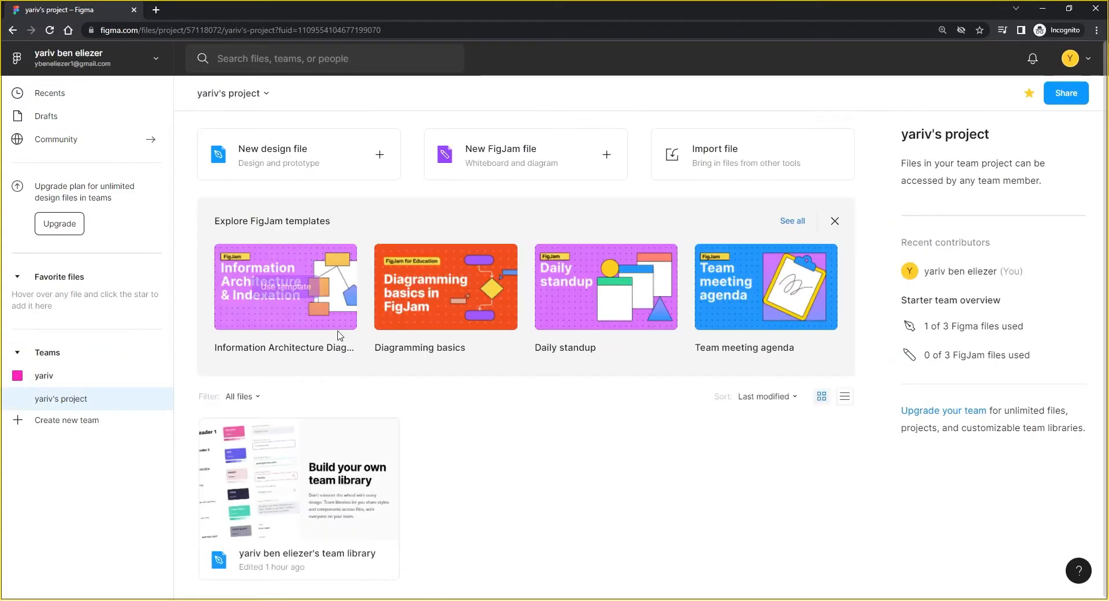
Step: Dismiss the FigJam template suggestions in the project and delete its team library file
click(835, 221)
right_click(324, 292)
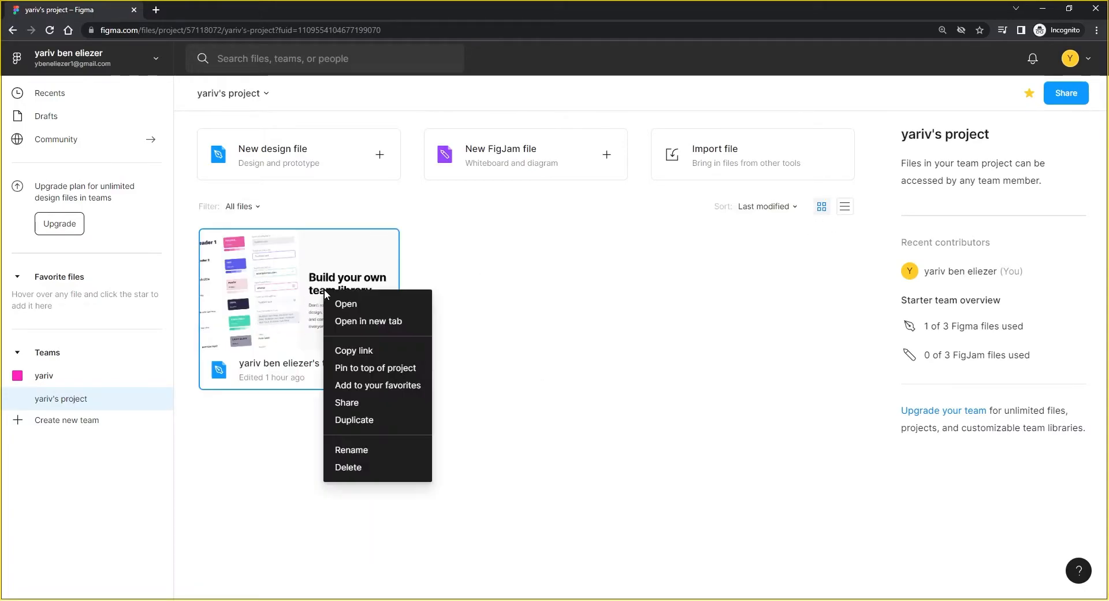
click(340, 467)
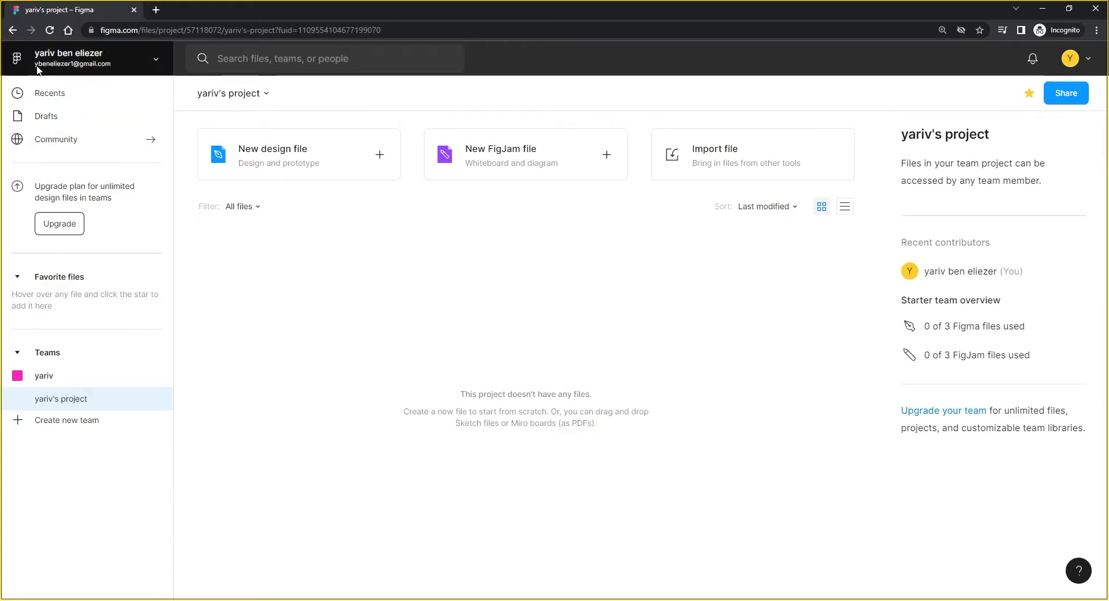
Step: View the recent files, return to the drafts and dismiss the FigJam template suggestions there
click(41, 98)
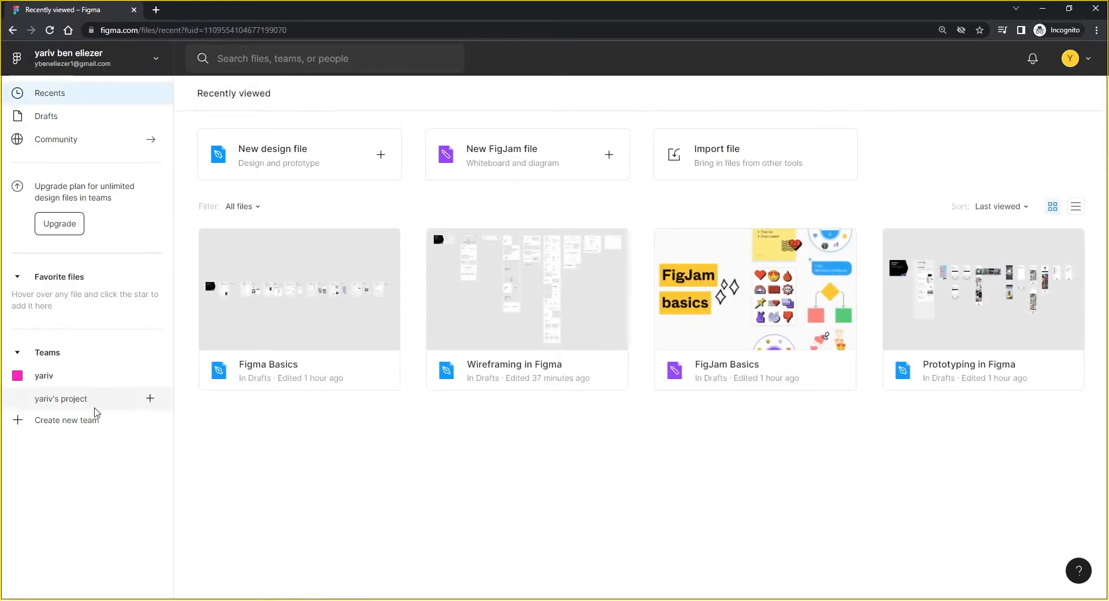
click(46, 119)
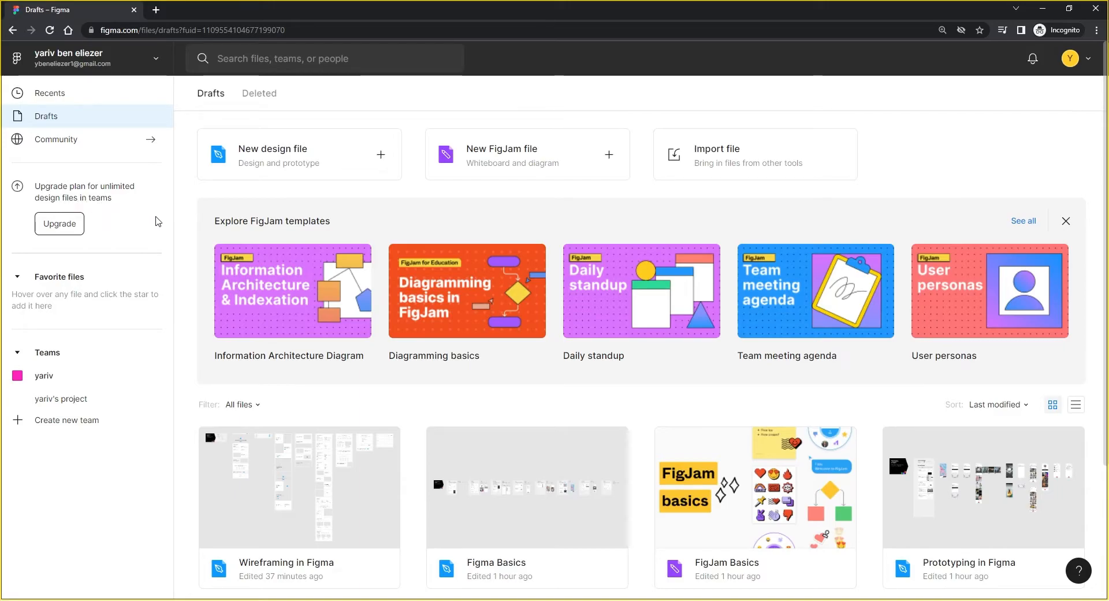
mouse_move(469, 279)
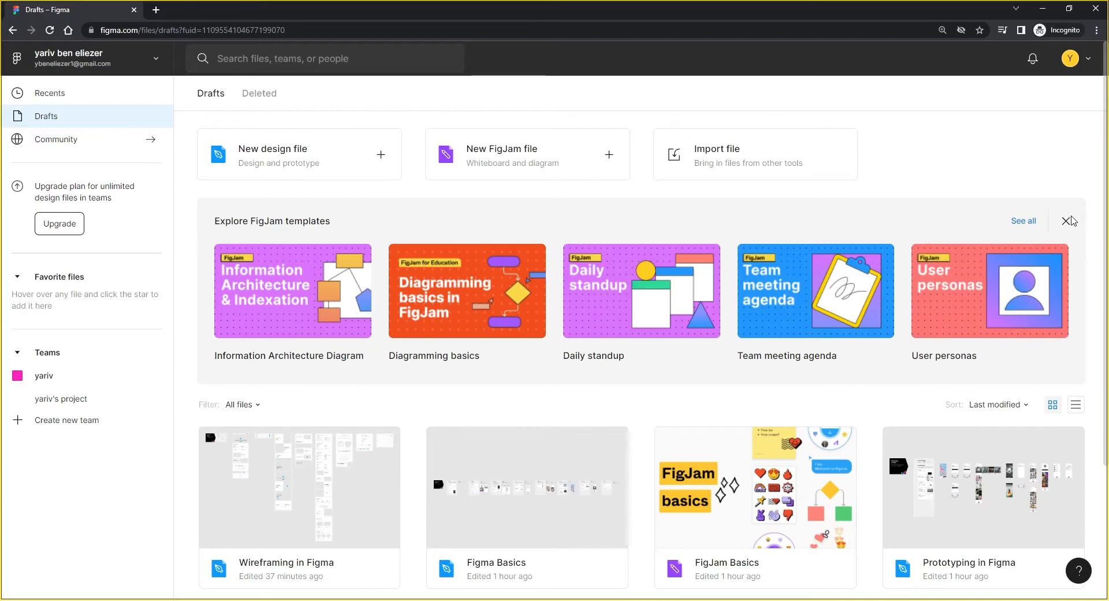
click(1067, 220)
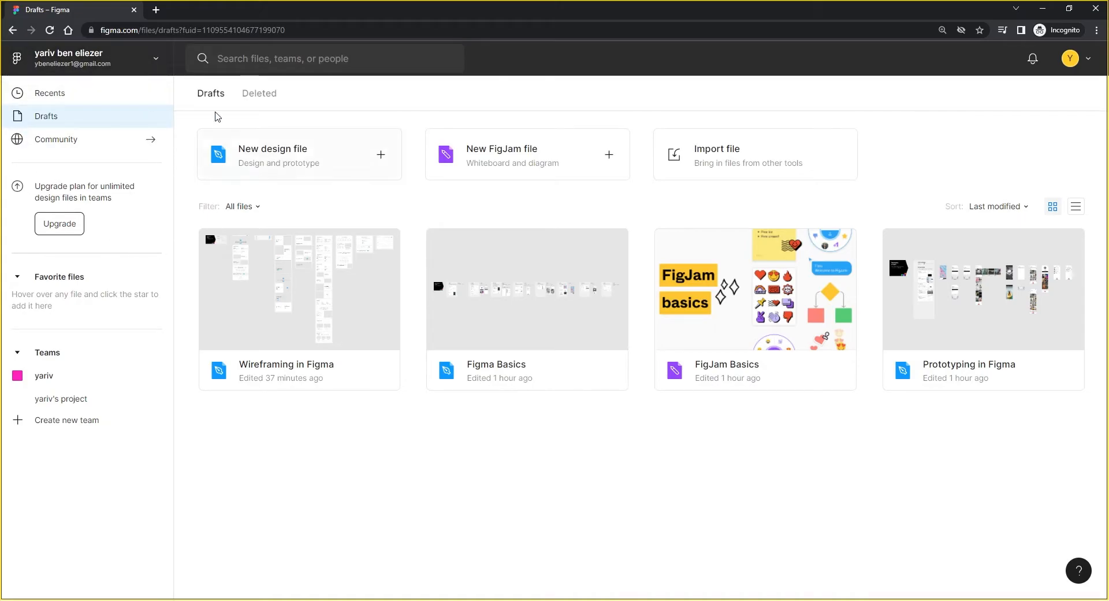
Step: Look at the account switcher and the account's plugin settings, closing each one again
click(156, 61)
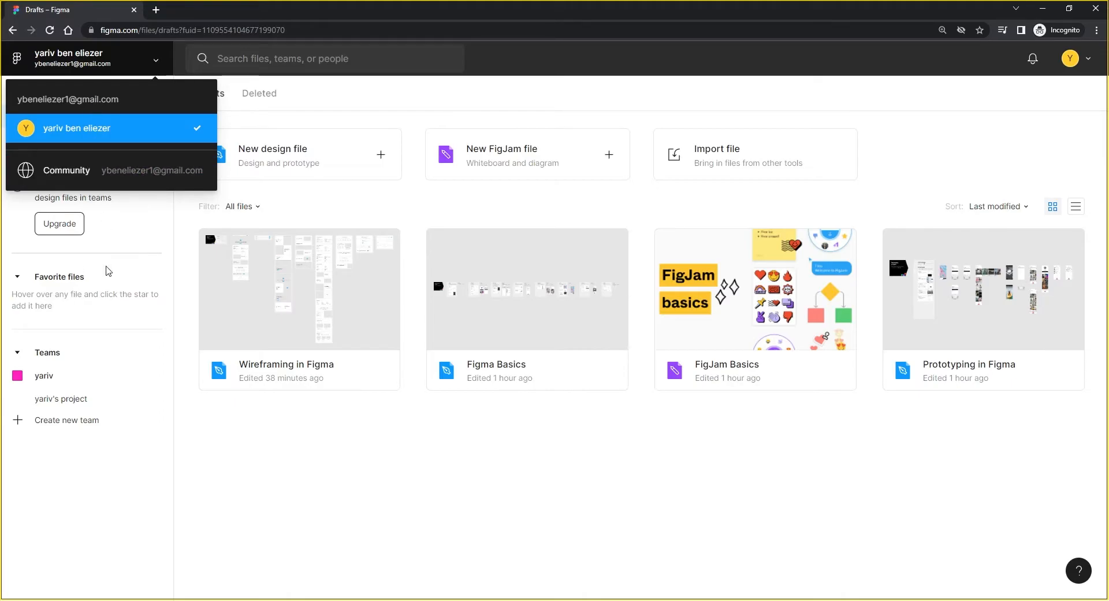
click(428, 207)
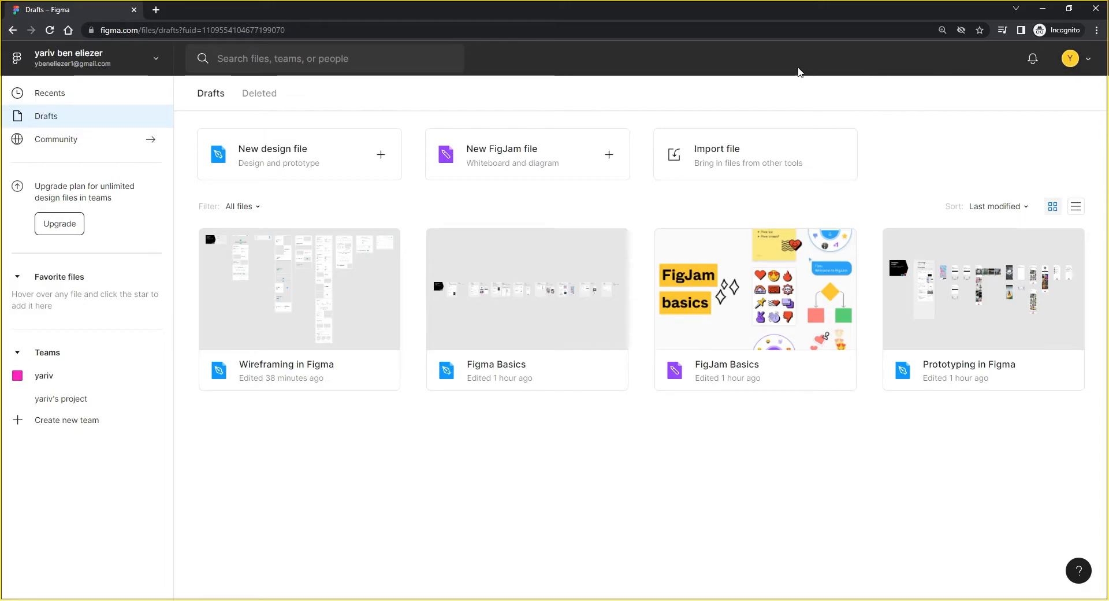
click(1092, 64)
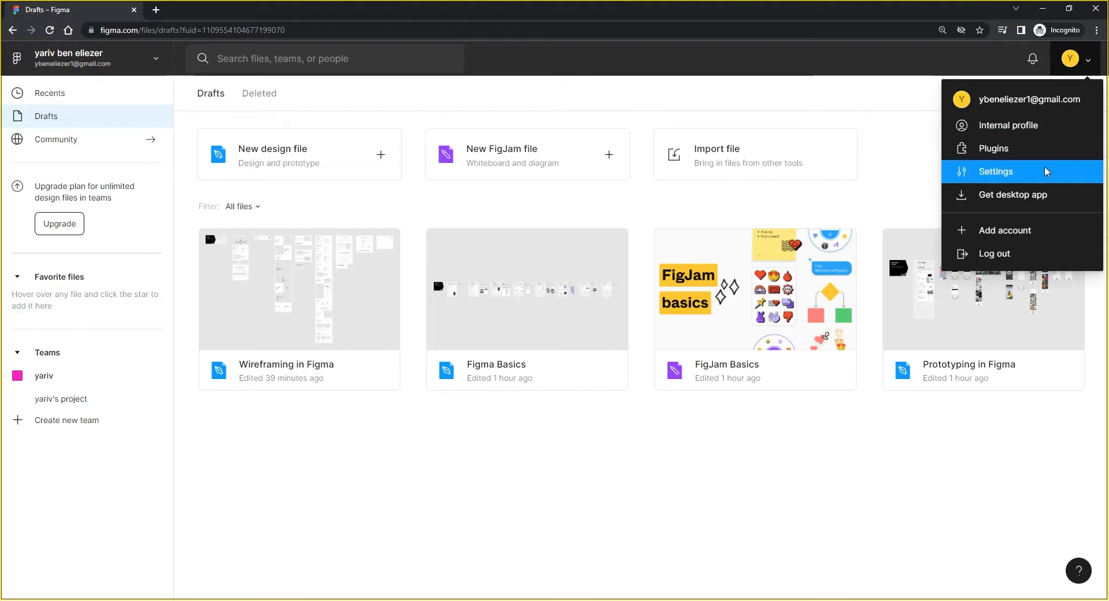
click(998, 151)
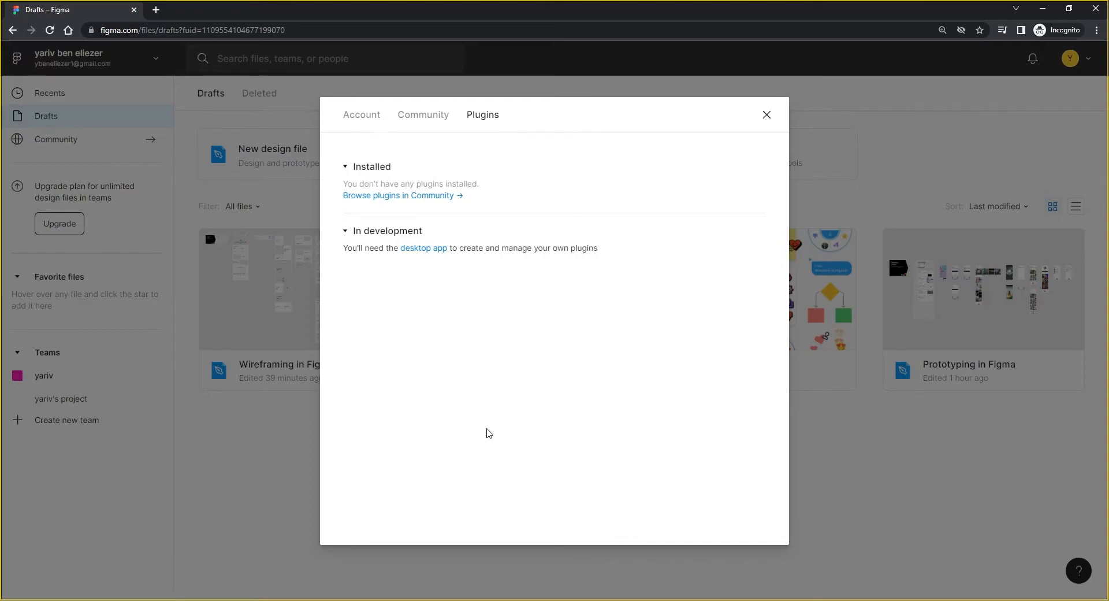
click(767, 115)
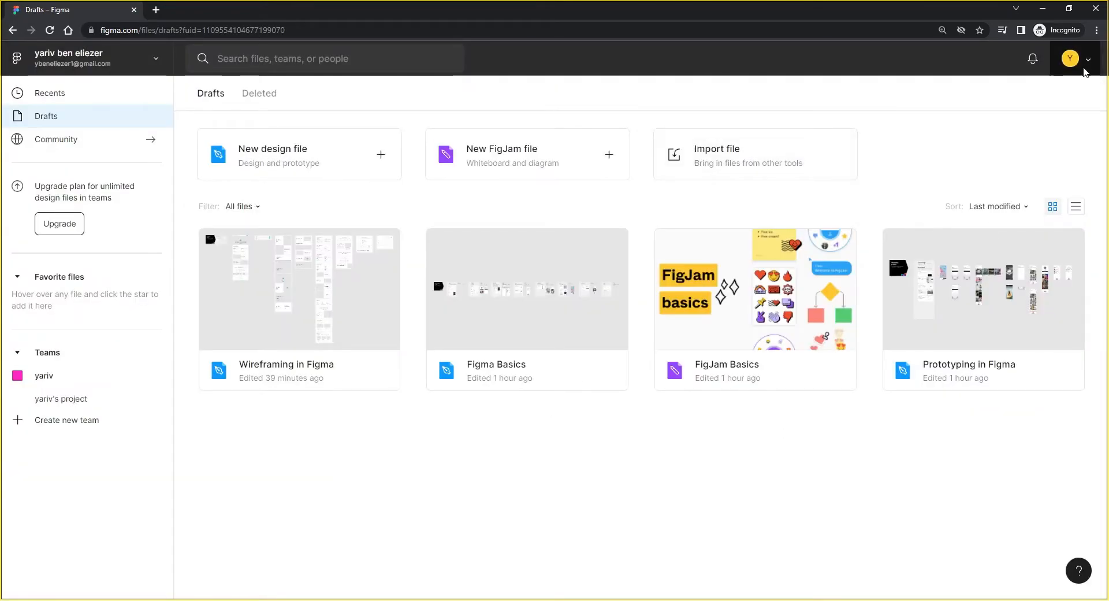
Step: Review the account settings from name and notifications down to connected apps and account deletion, and close them
click(1088, 60)
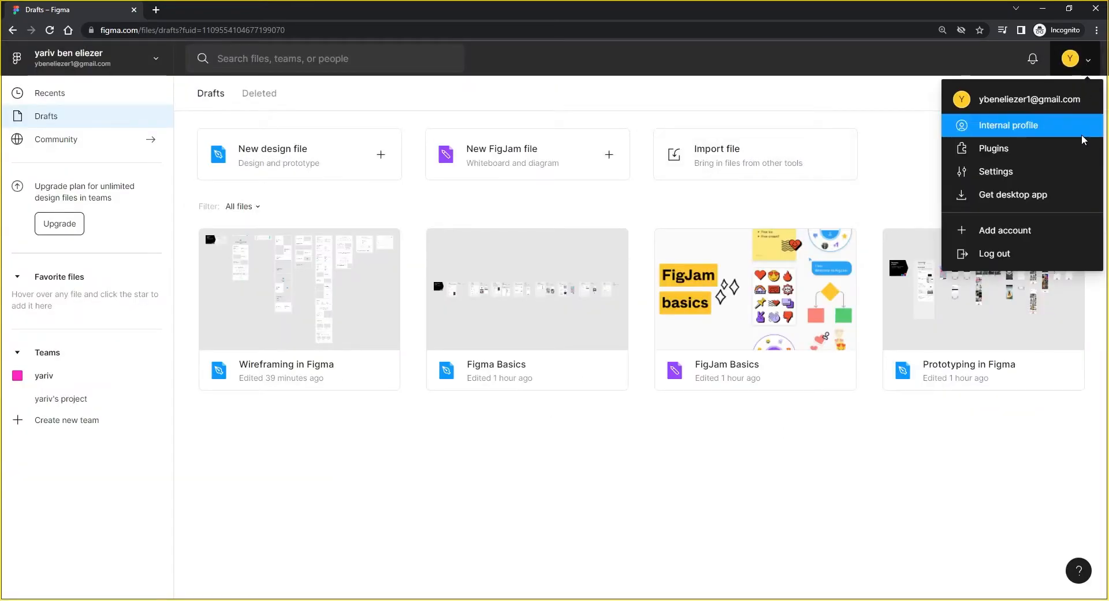
click(1018, 172)
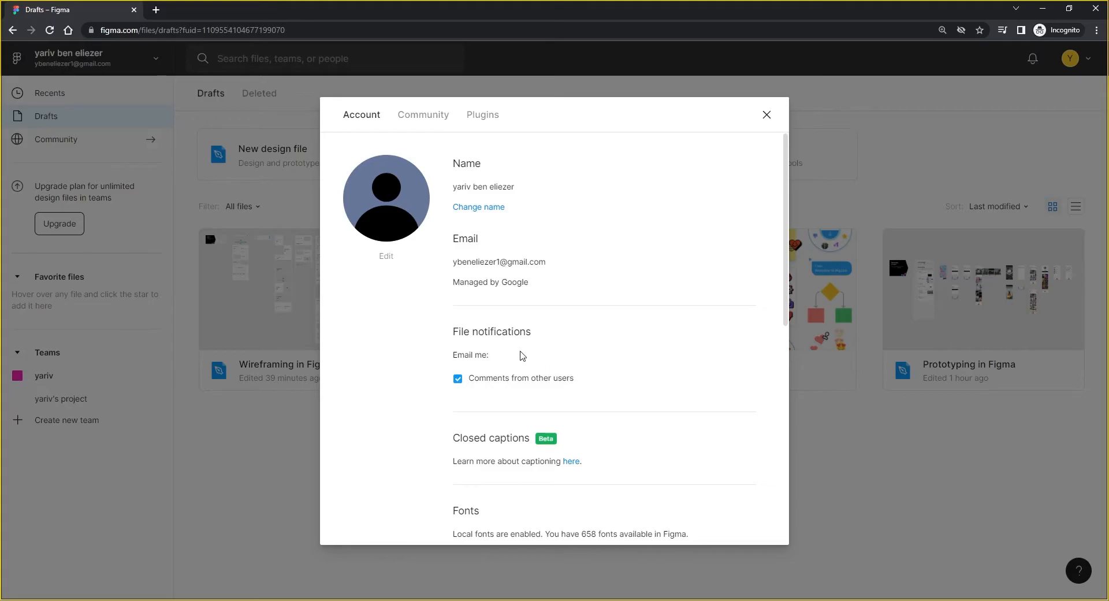
scroll(524, 355, down, 3)
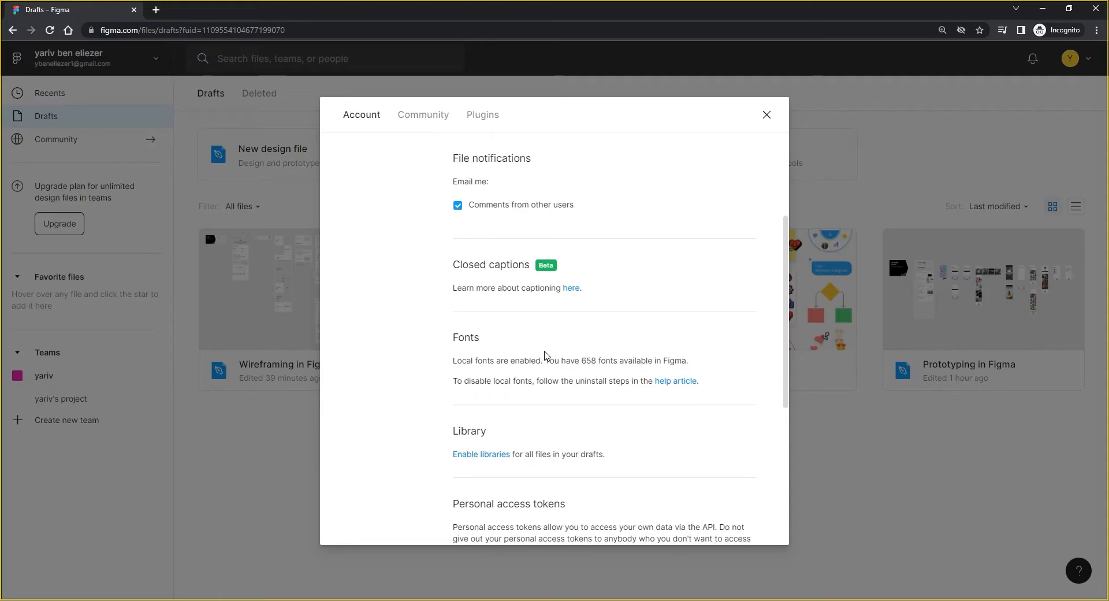
scroll(545, 355, down, 1)
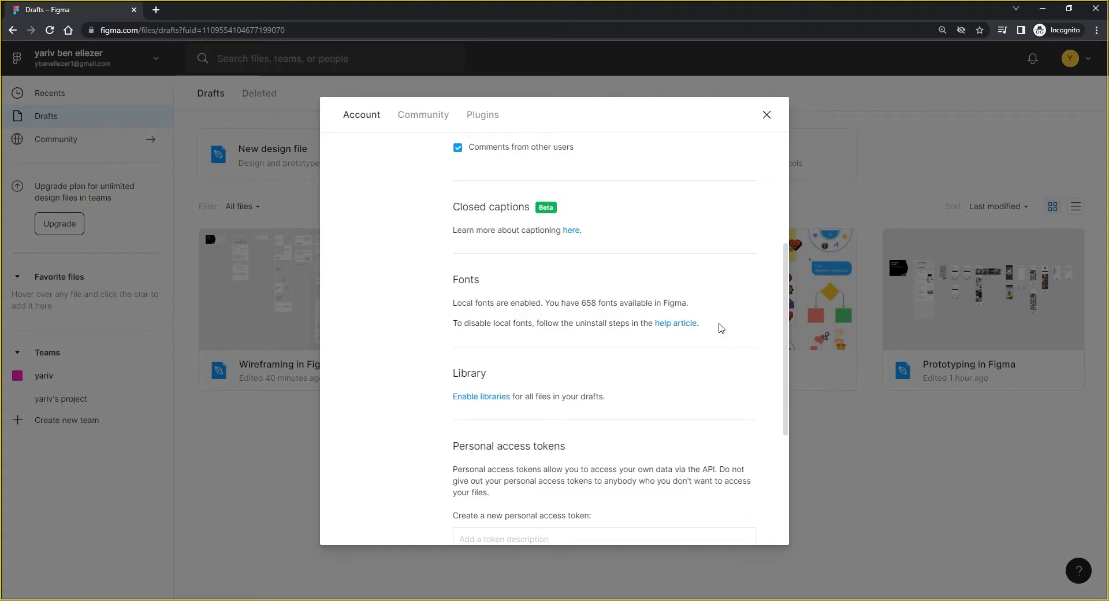
scroll(691, 327, down, 4)
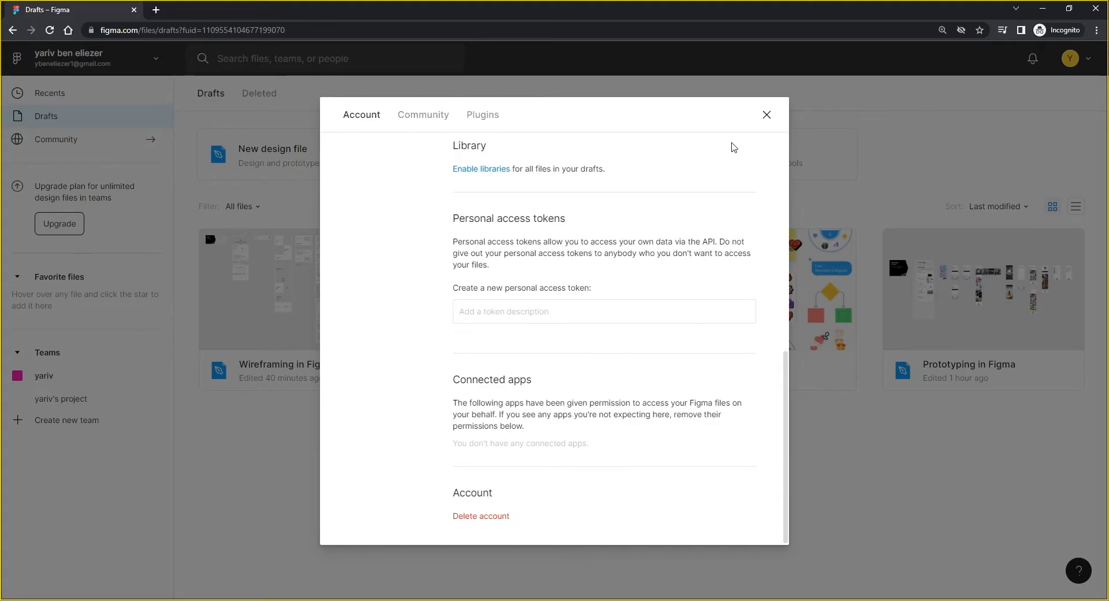
click(766, 116)
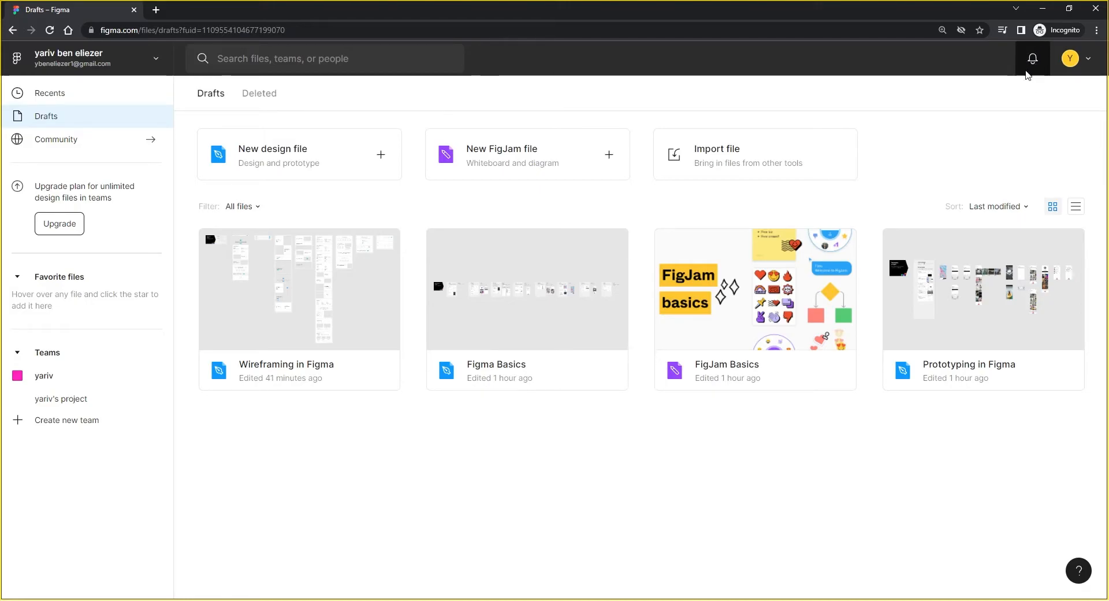
Step: Create a new design file in the drafts
click(287, 162)
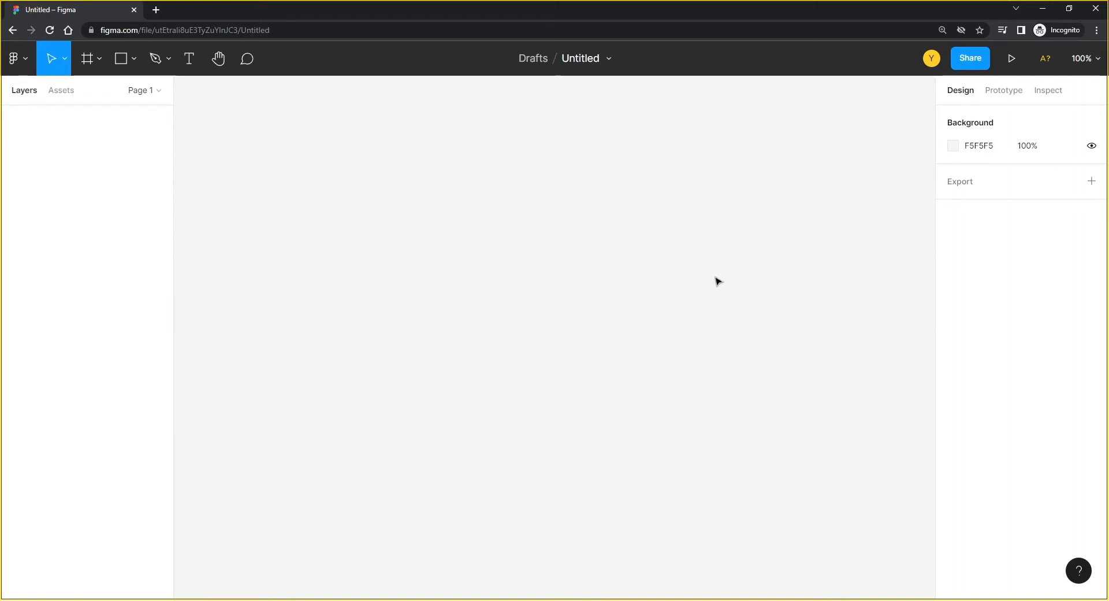
Step: Try the canvas background colors FFE9B1 and FFB1B1, and restore F5F5F5 from the document colors
click(953, 148)
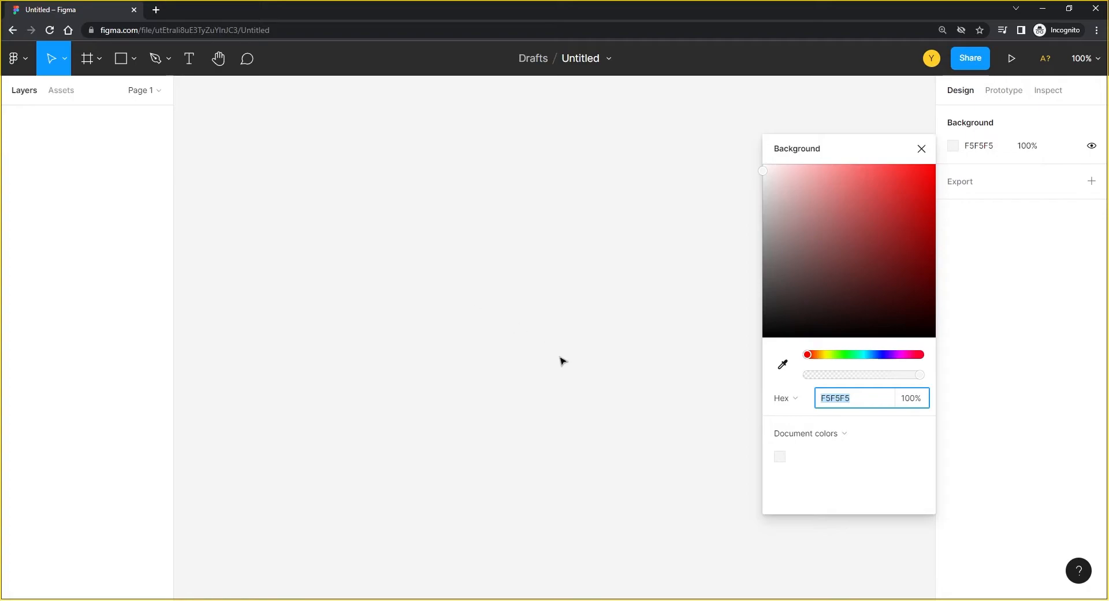
drag(808, 357, 822, 359)
drag(812, 255, 815, 164)
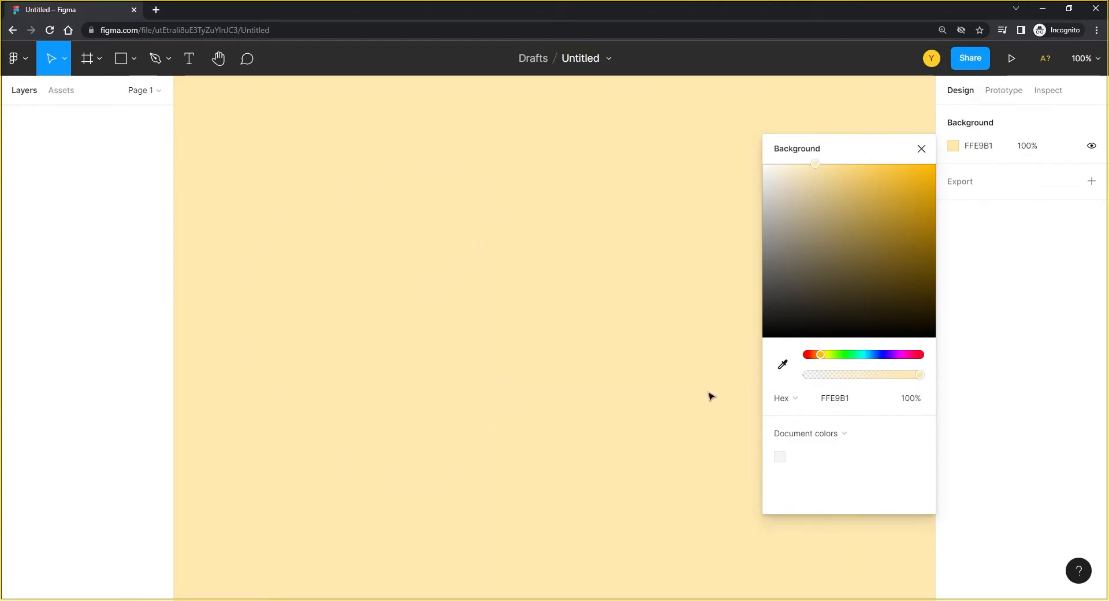
drag(819, 358, 754, 364)
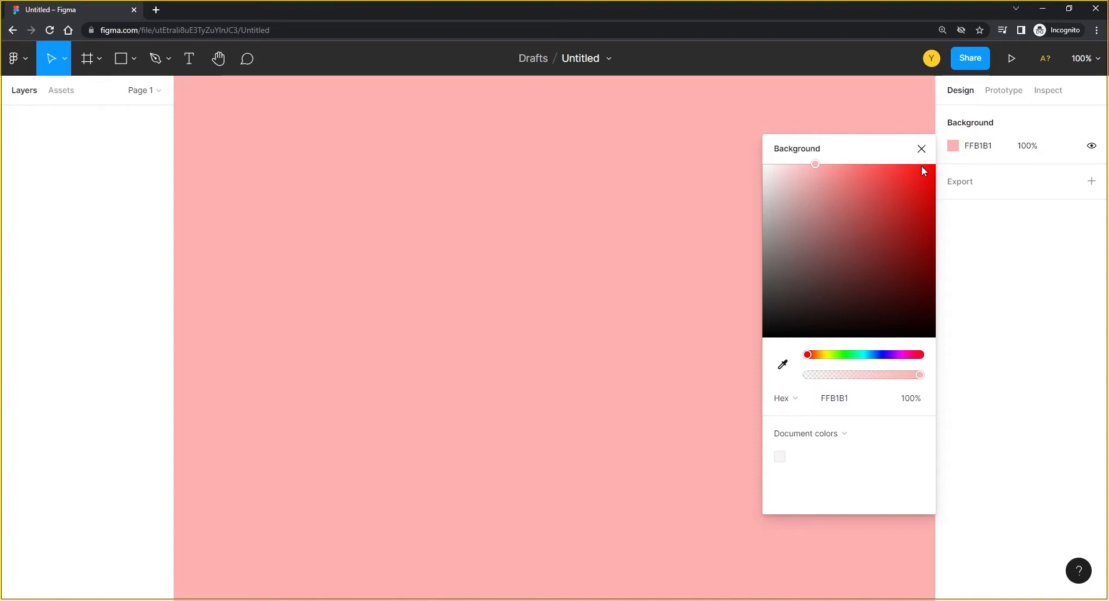
click(780, 455)
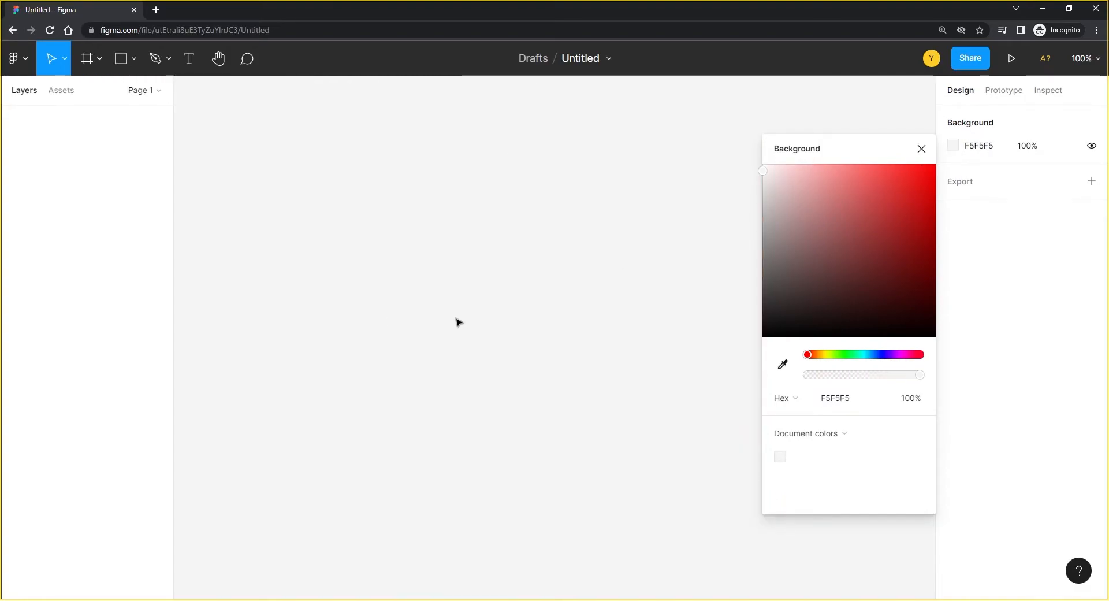
Step: Try the canvas background color E5E5E5, and undo the change
click(922, 148)
click(978, 148)
double_click(983, 148)
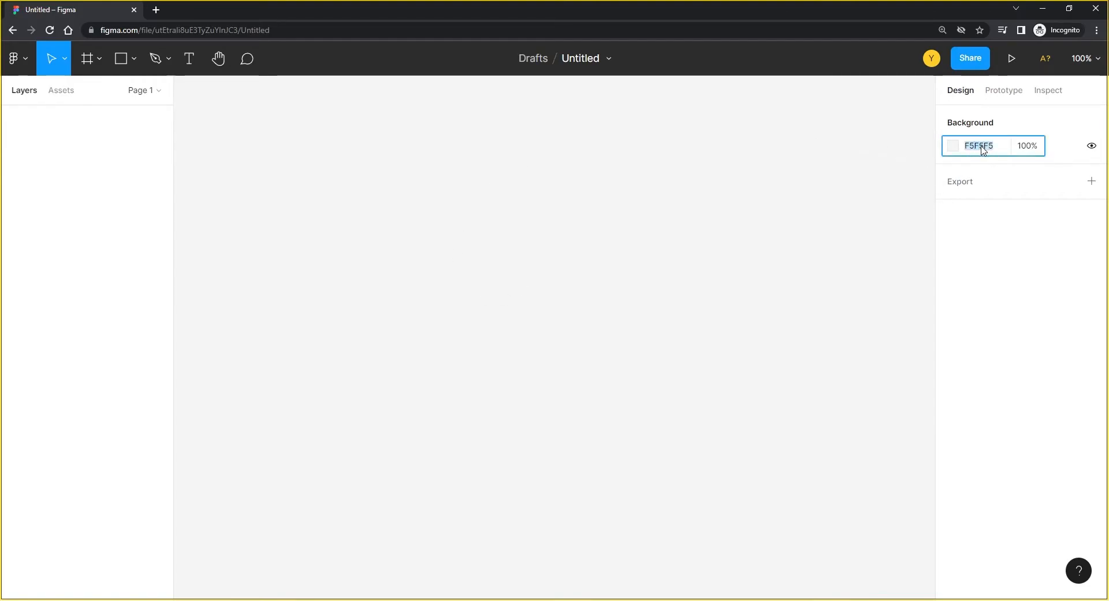
text(e5e5e5)
key(Return)
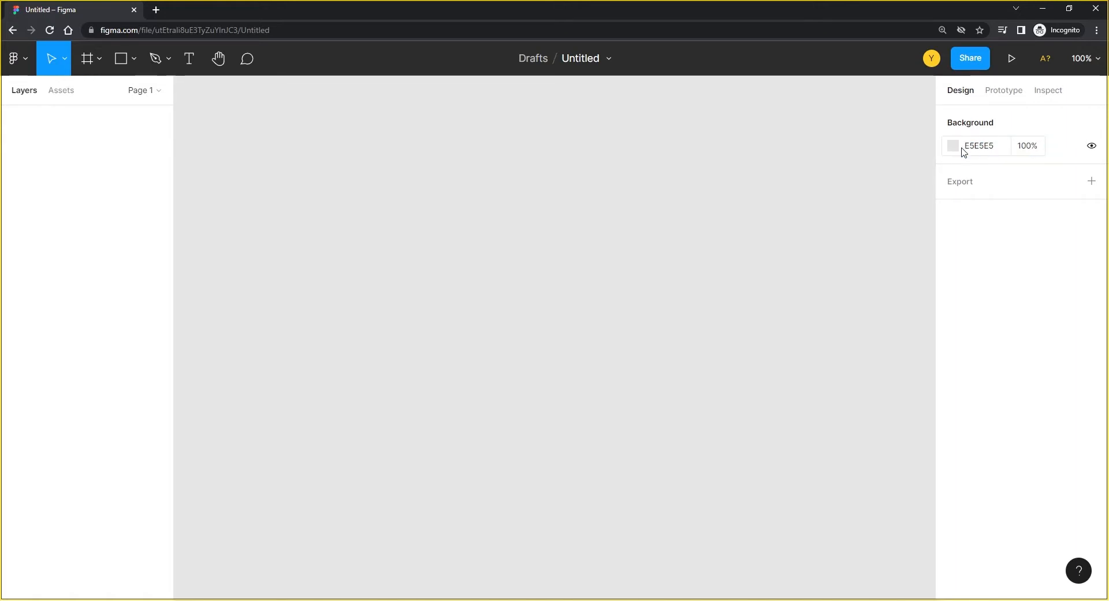
key(ctrl+z)
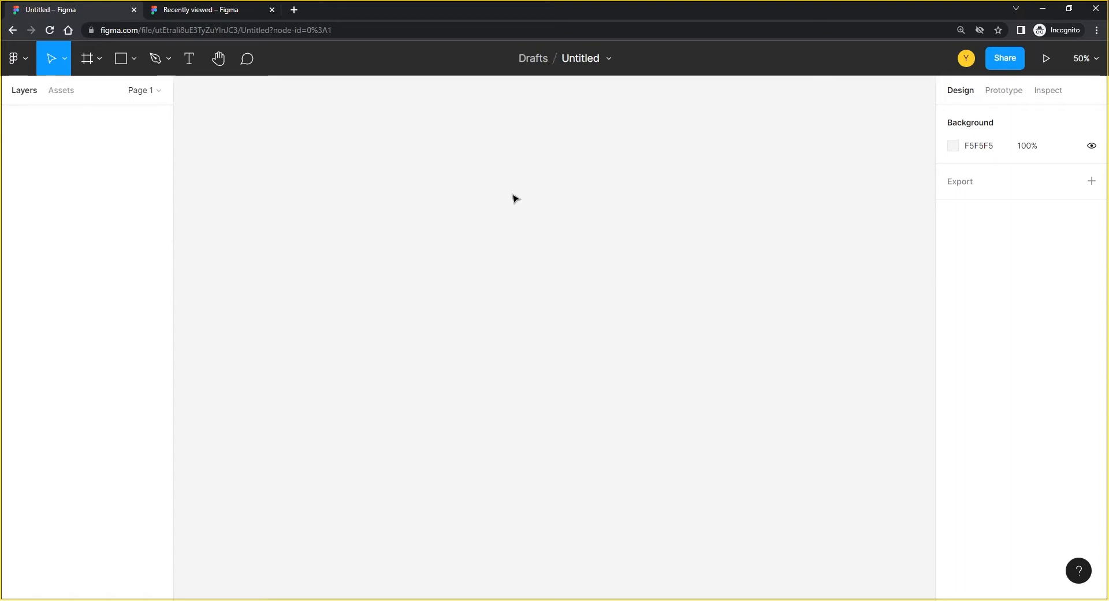
Step: Paste the copied text overview from Plan to Easily share your work onto the canvas, and deselect it
key(ctrl+v)
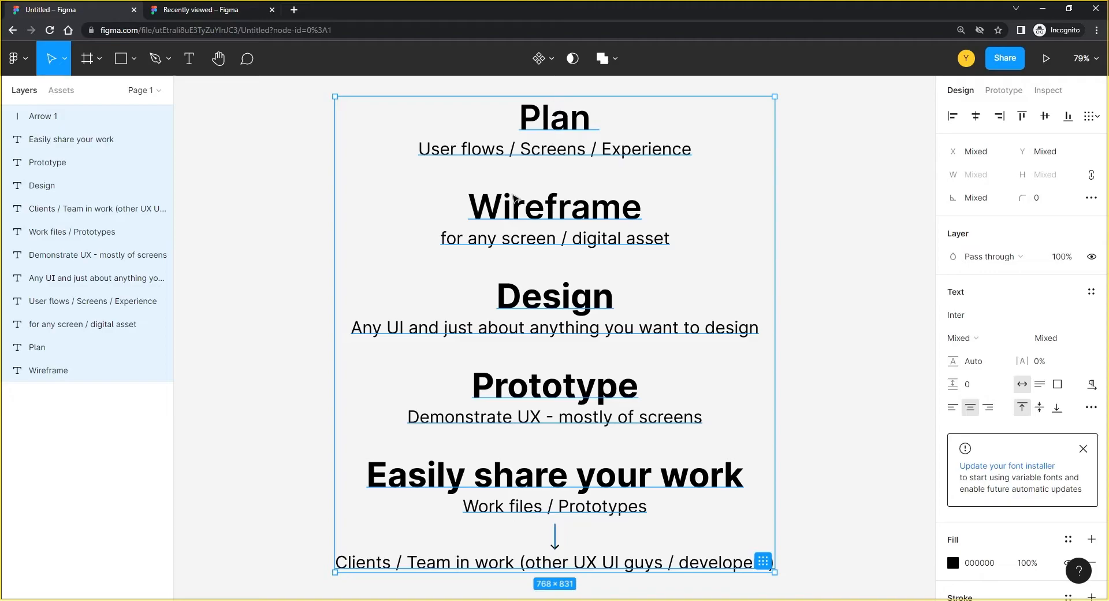
click(275, 272)
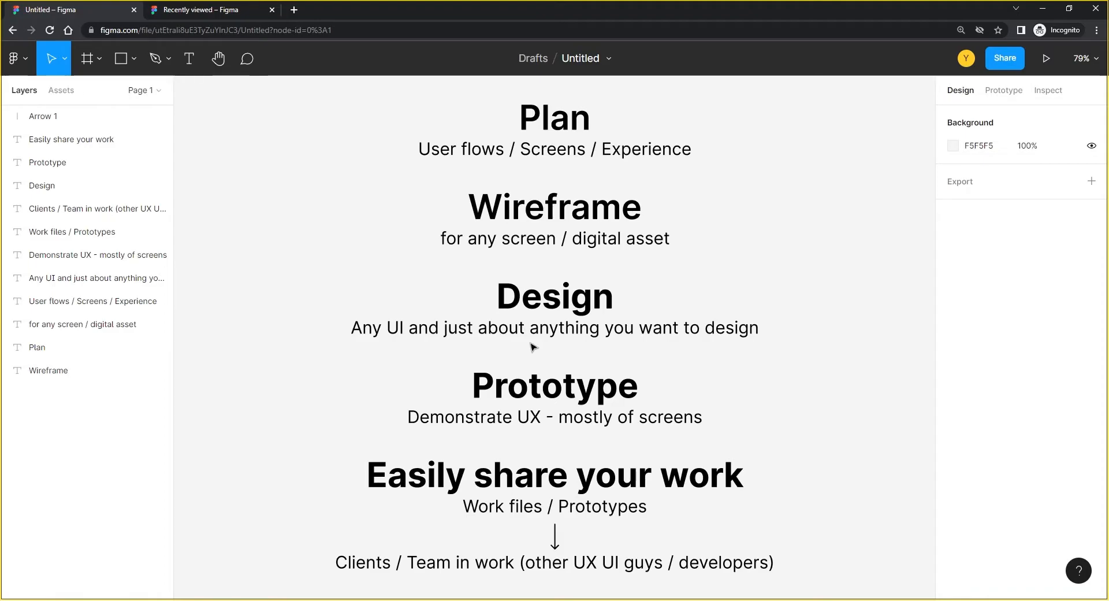
scroll(364, 335, down, 3)
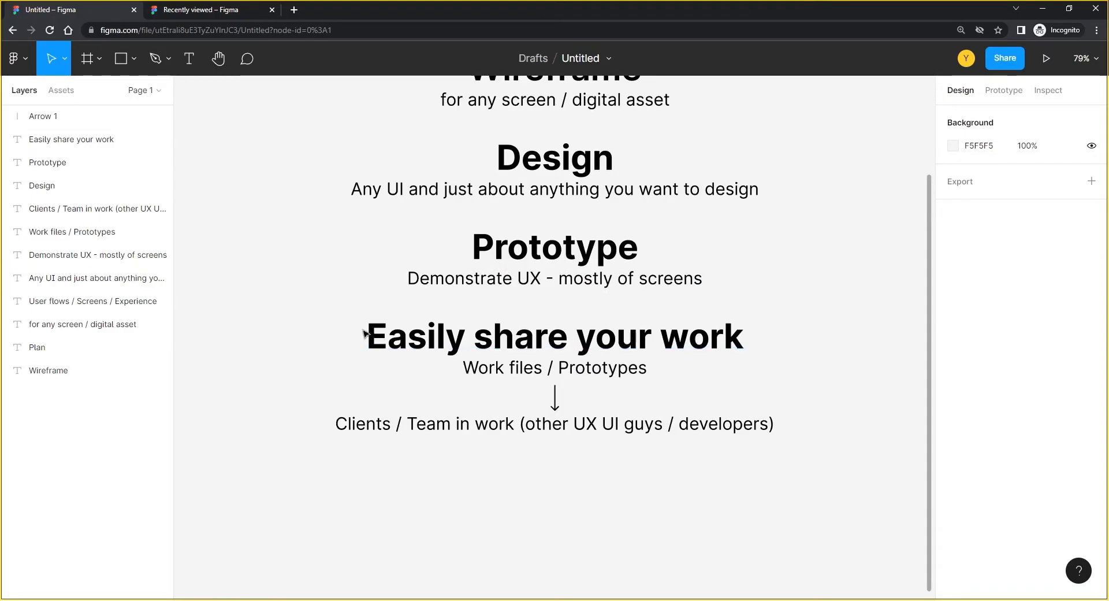
scroll(364, 333, up, 2)
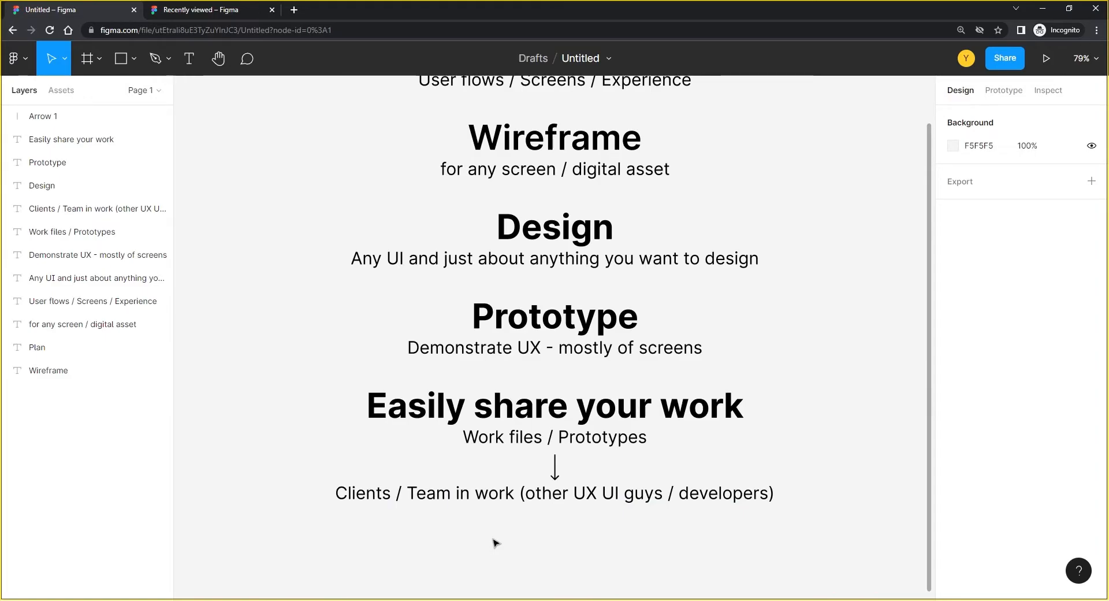
drag(339, 208, 307, 277)
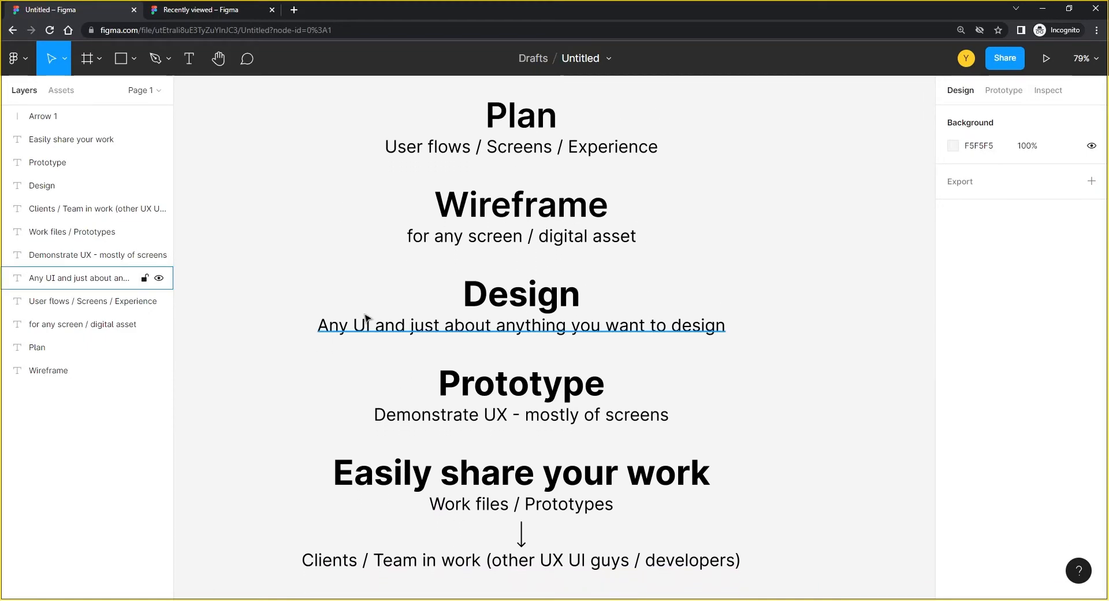
Step: Draw a rectangle about 306 × 260 on the empty canvas beside the pasted text overview
drag(809, 343, 286, 301)
scroll(669, 213, right, 3)
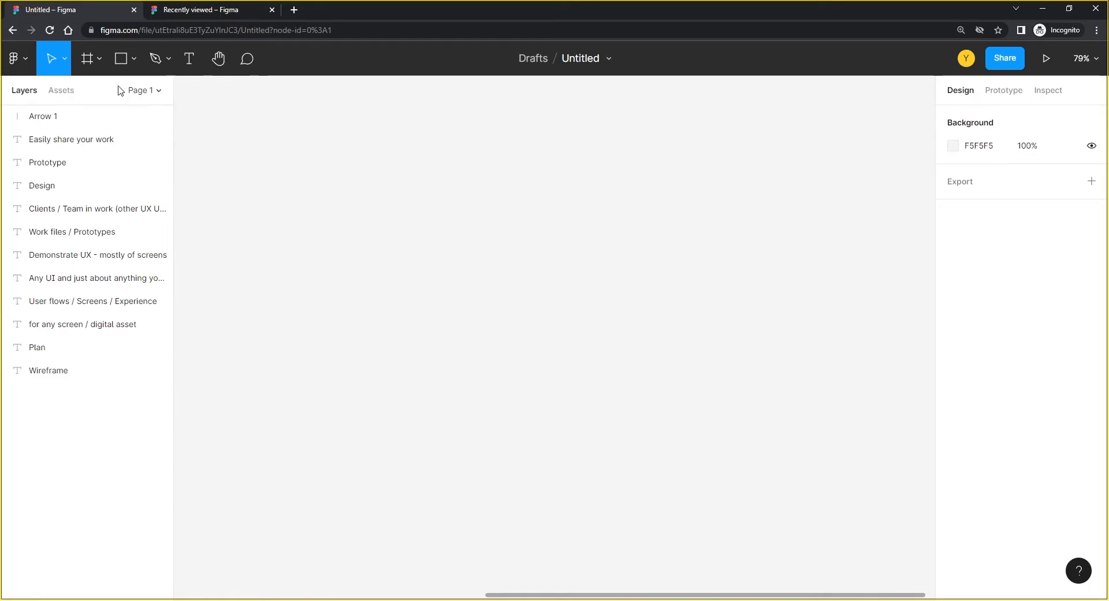
click(87, 63)
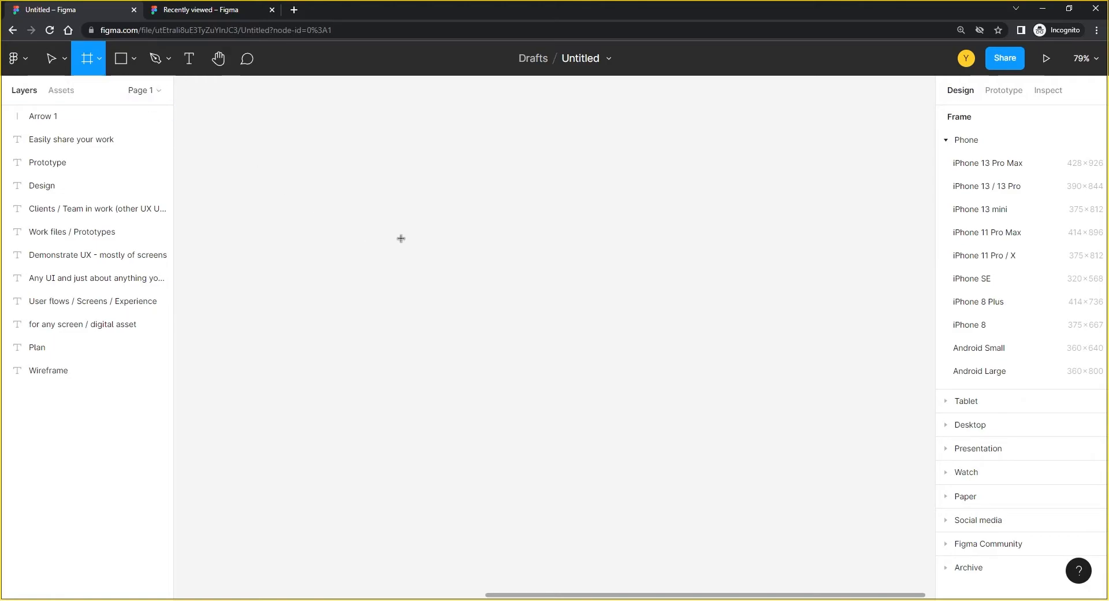
click(120, 59)
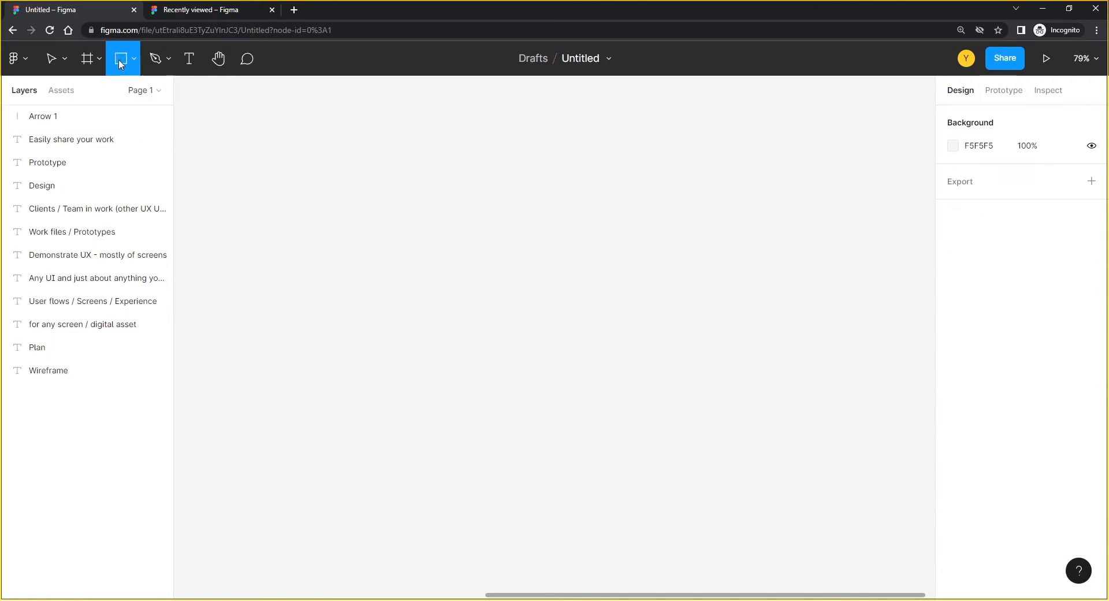
drag(476, 127, 301, 276)
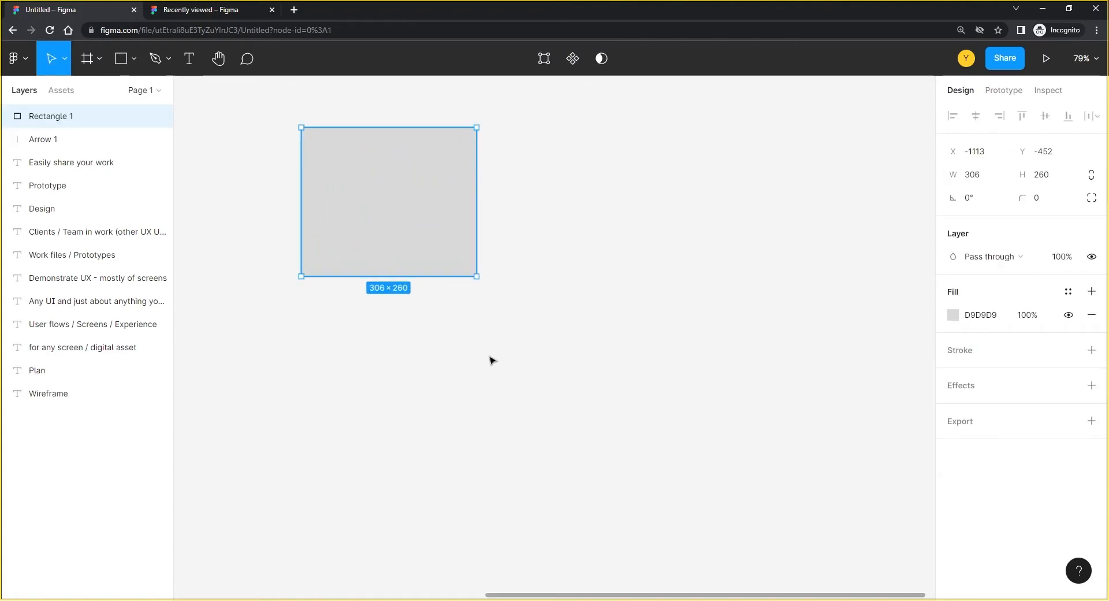
scroll(604, 335, down, 5)
scroll(604, 335, up, 3)
scroll(584, 332, down, 3)
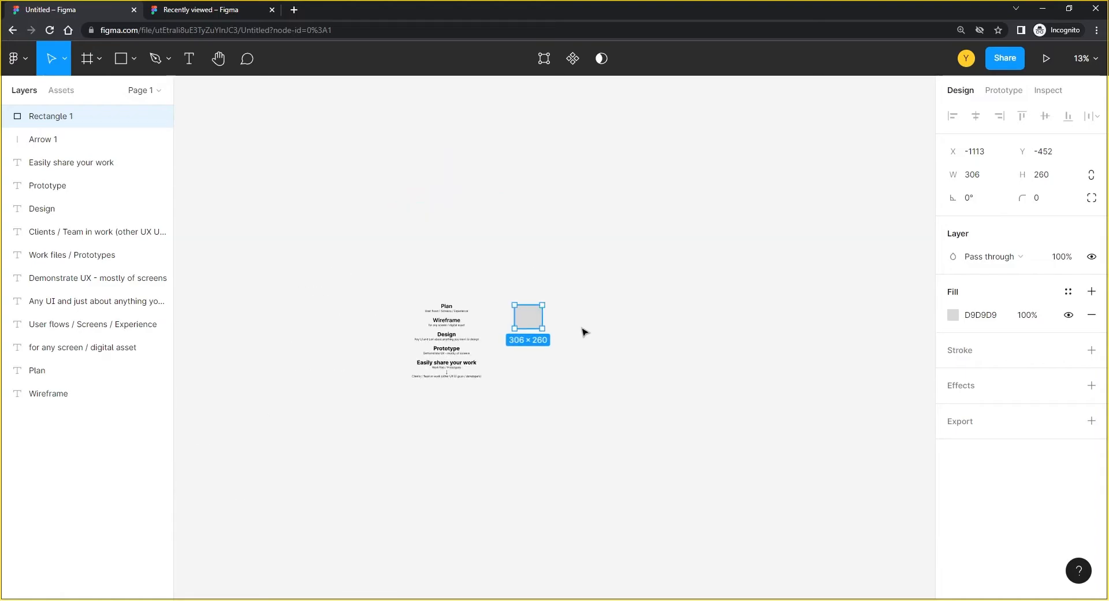
scroll(585, 332, up, 3)
scroll(584, 331, down, 2)
scroll(585, 331, up, 2)
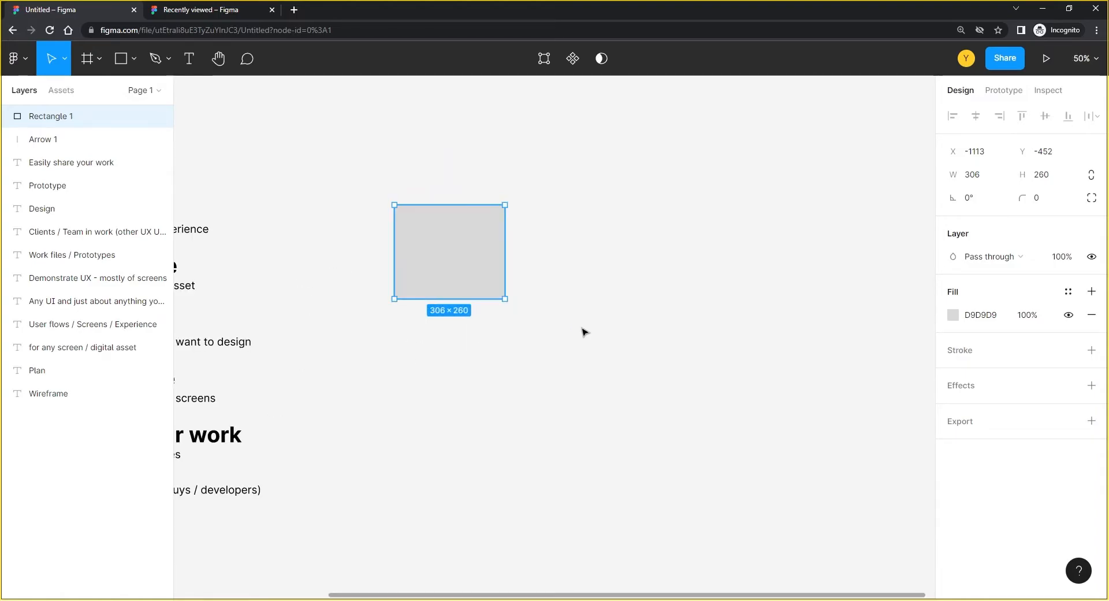
Step: Review the keyboard shortcuts overview from Essential through Tools, View, Zoom, Text and Shape to Selection, and close it
click(24, 60)
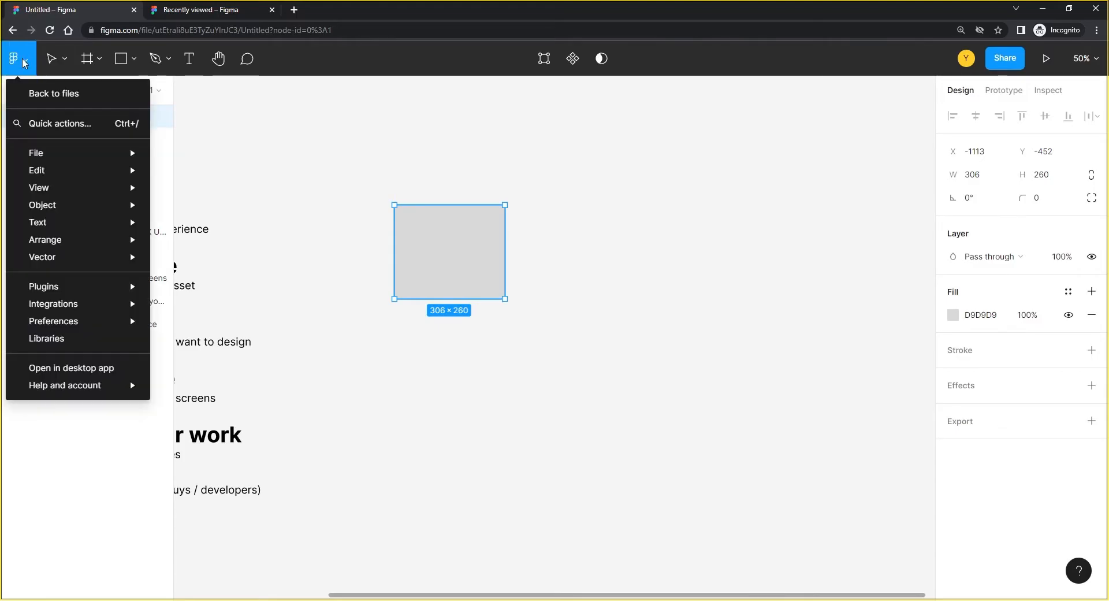
mouse_move(94, 391)
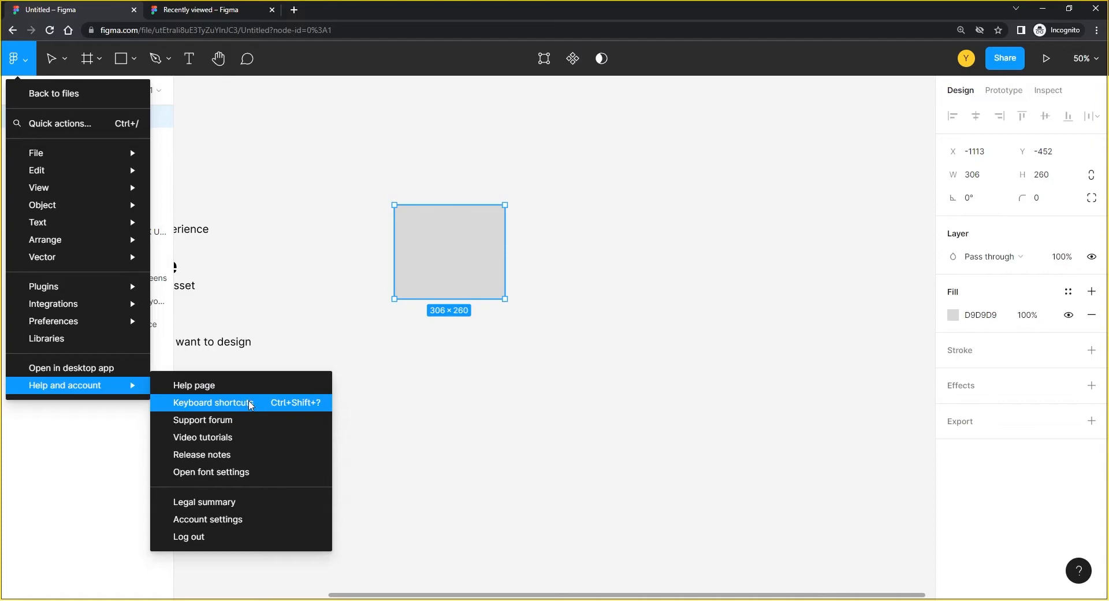
click(287, 403)
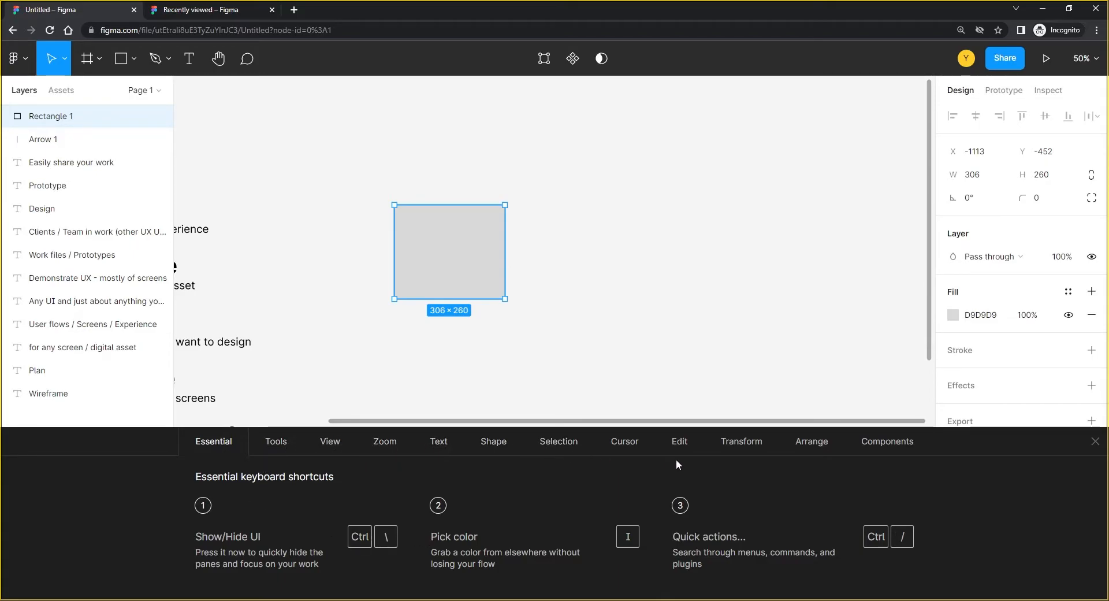
click(291, 442)
click(344, 443)
click(387, 441)
click(440, 442)
click(494, 442)
click(558, 441)
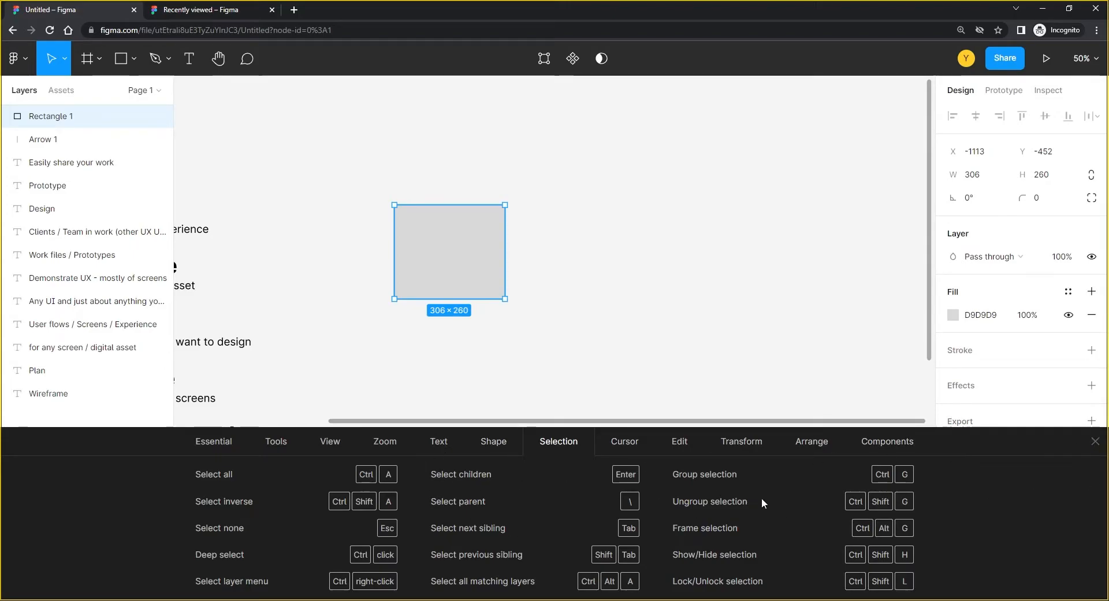
click(1096, 445)
Step: Draw a closed four-sided vector shape about 658 × 398 with the Pen tool beside the rectangle
drag(592, 304, 488, 329)
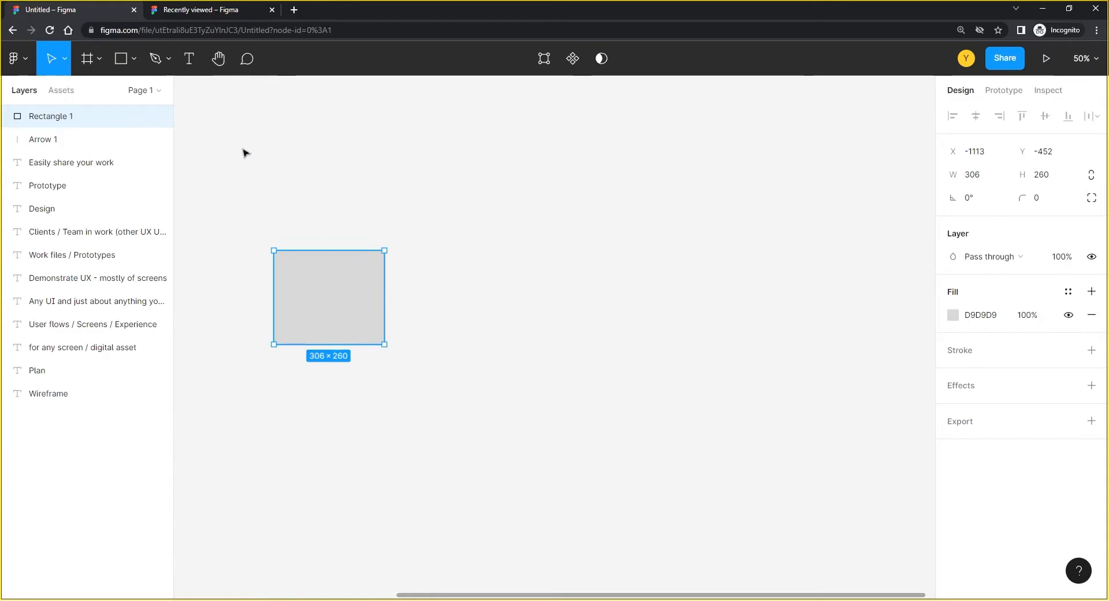
click(155, 58)
click(768, 223)
click(618, 148)
click(530, 257)
click(709, 291)
click(768, 223)
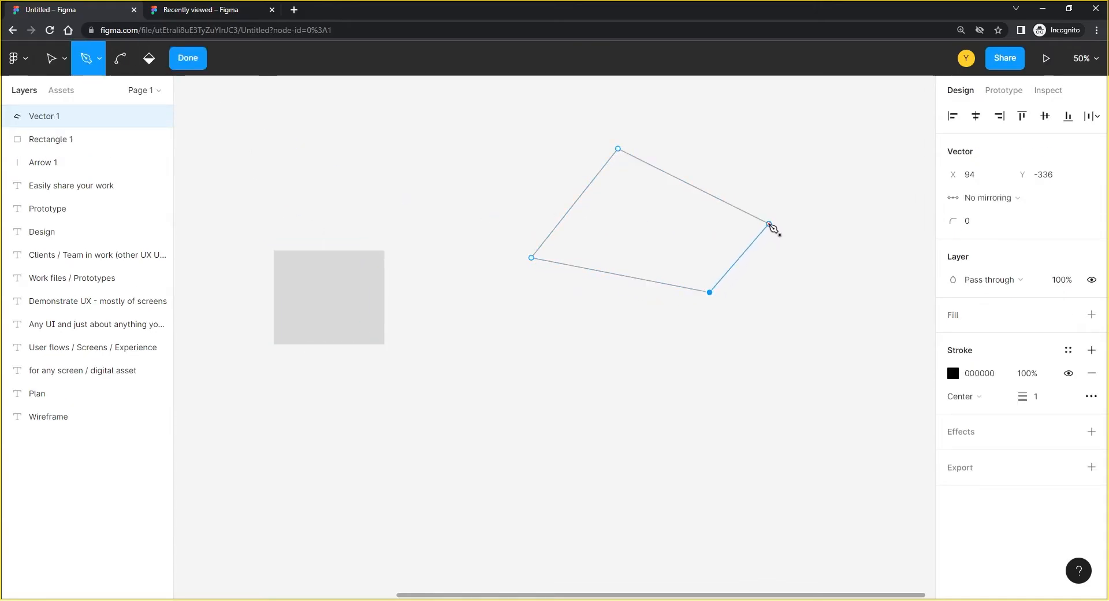
key(Escape)
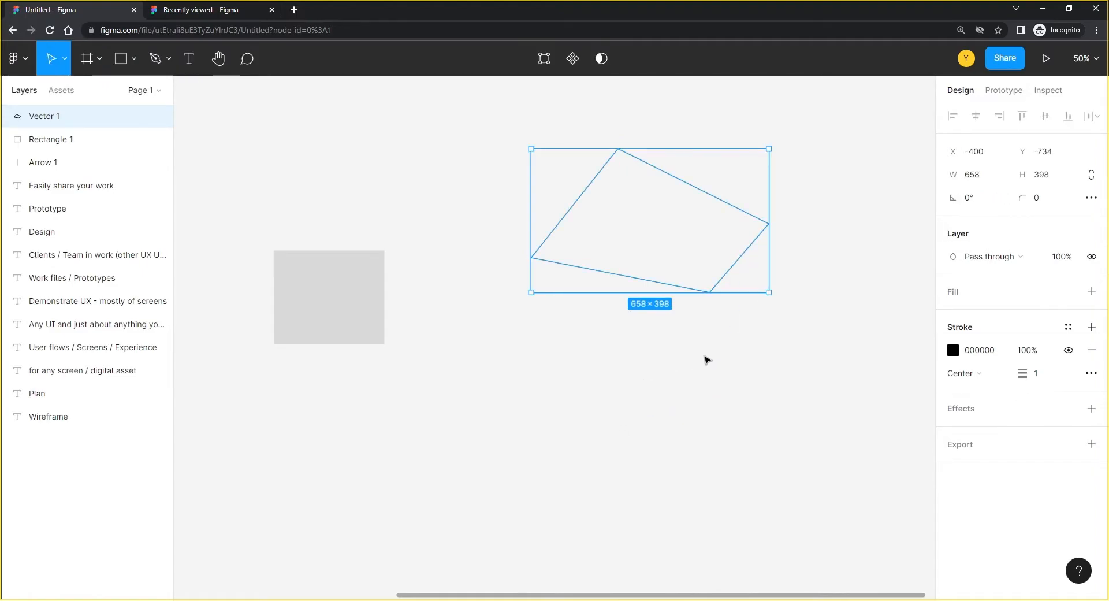
Step: Draw a portrait frame about 618 × 832 on the empty canvas below the four-sided vector shape
scroll(708, 360, down, 5)
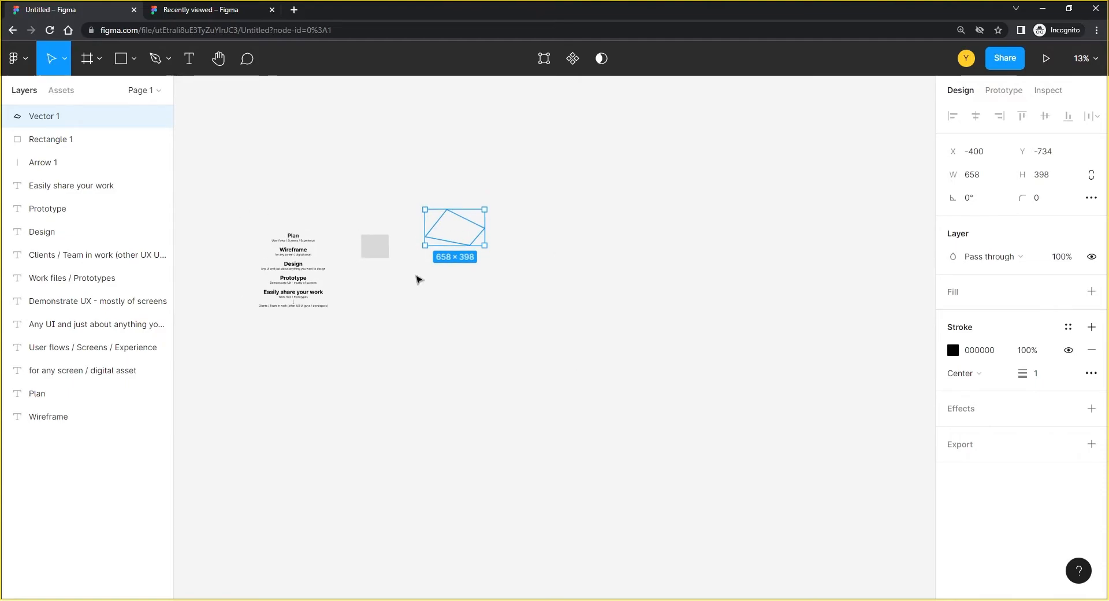
drag(508, 319, 666, 279)
scroll(624, 226, up, 5)
drag(624, 225, 482, 443)
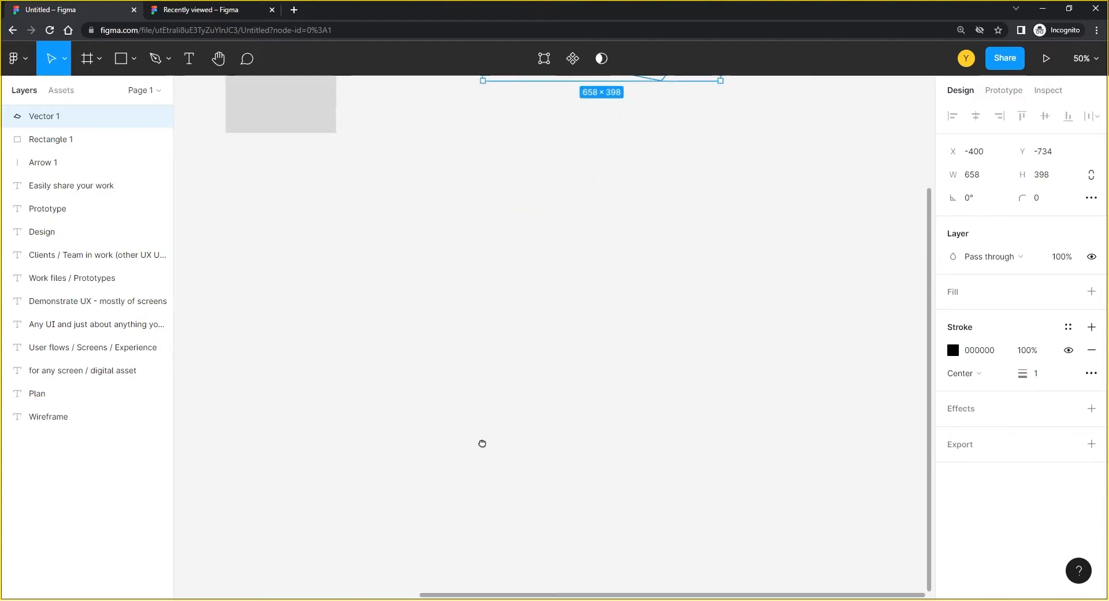
scroll(555, 264, up, 3)
click(498, 296)
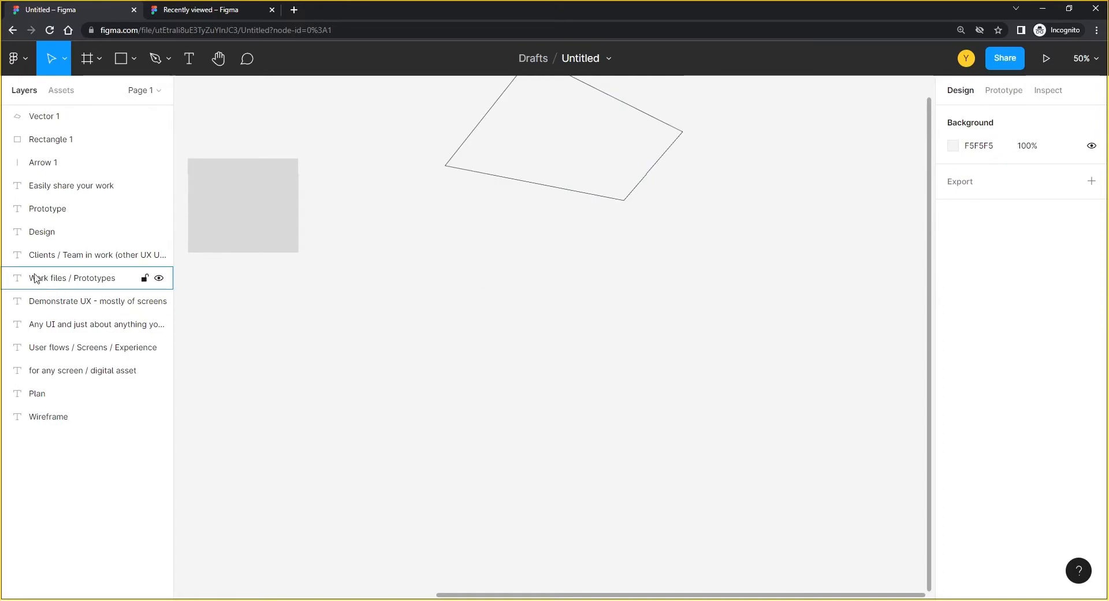
click(84, 64)
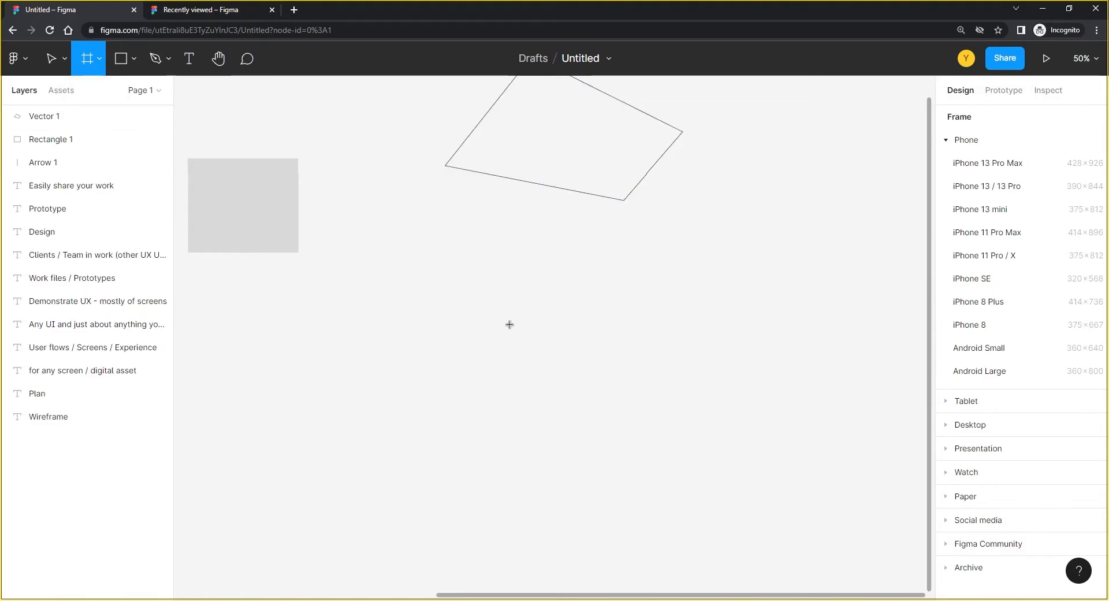
drag(422, 243, 645, 543)
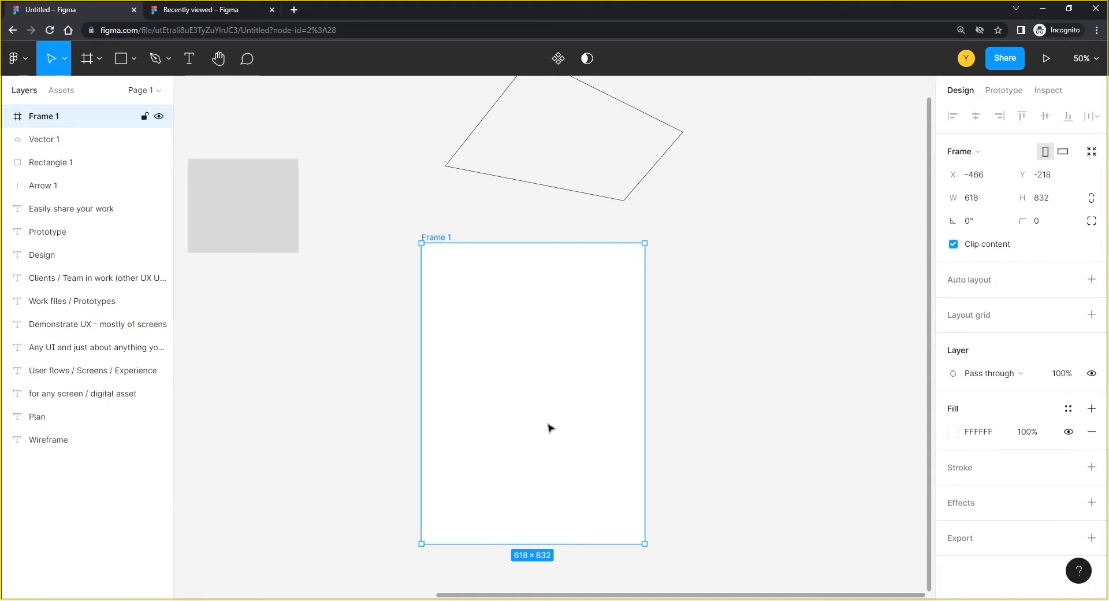
drag(501, 396, 578, 391)
Step: Set the canvas background color to E5E5E5
click(388, 455)
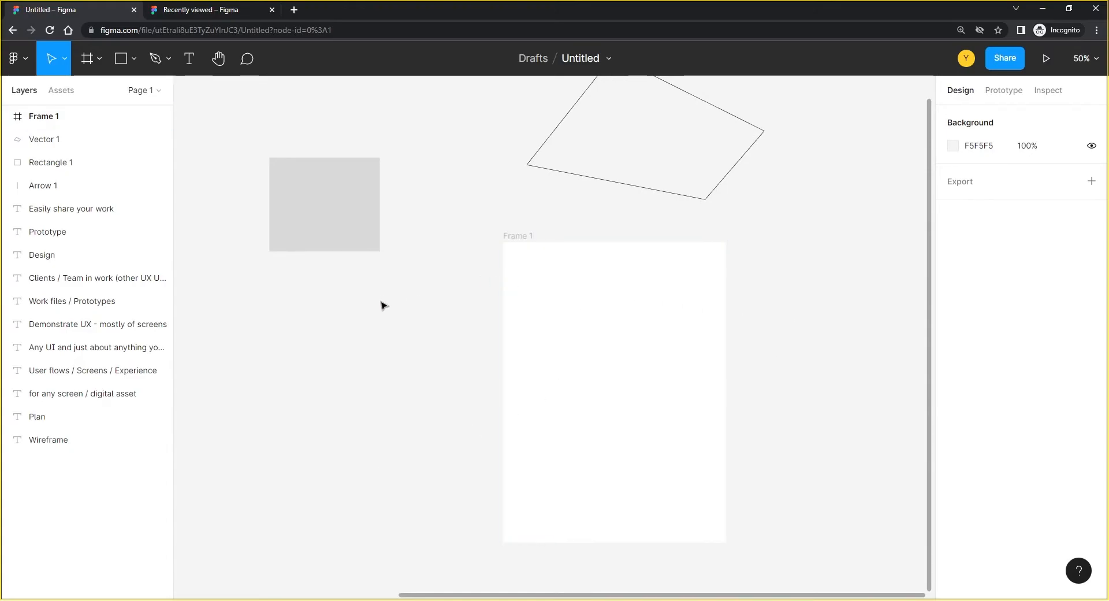
click(985, 149)
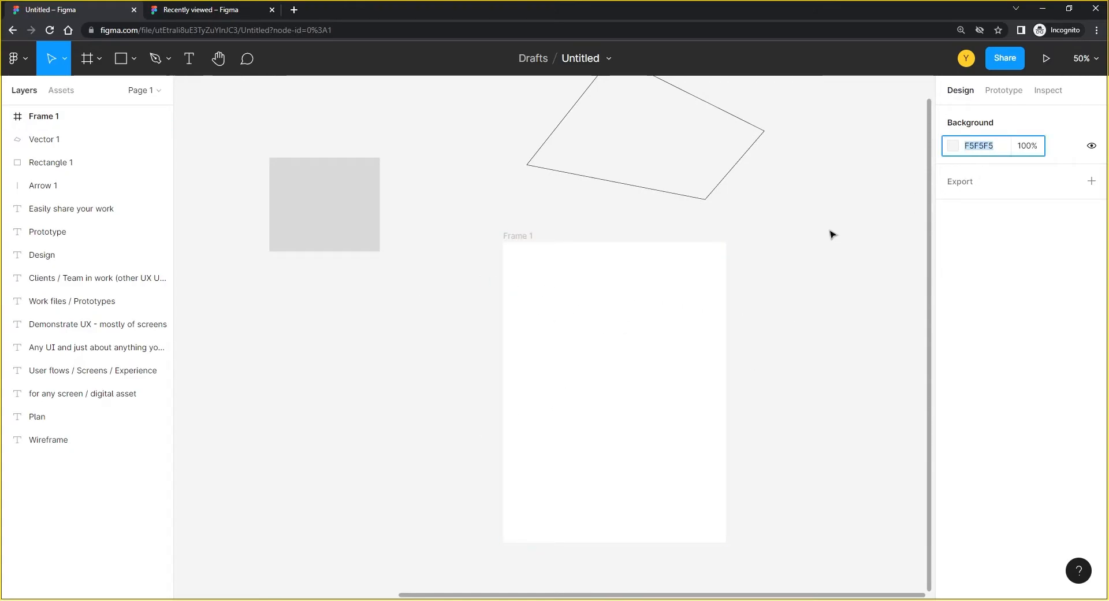
text(e5e5e)
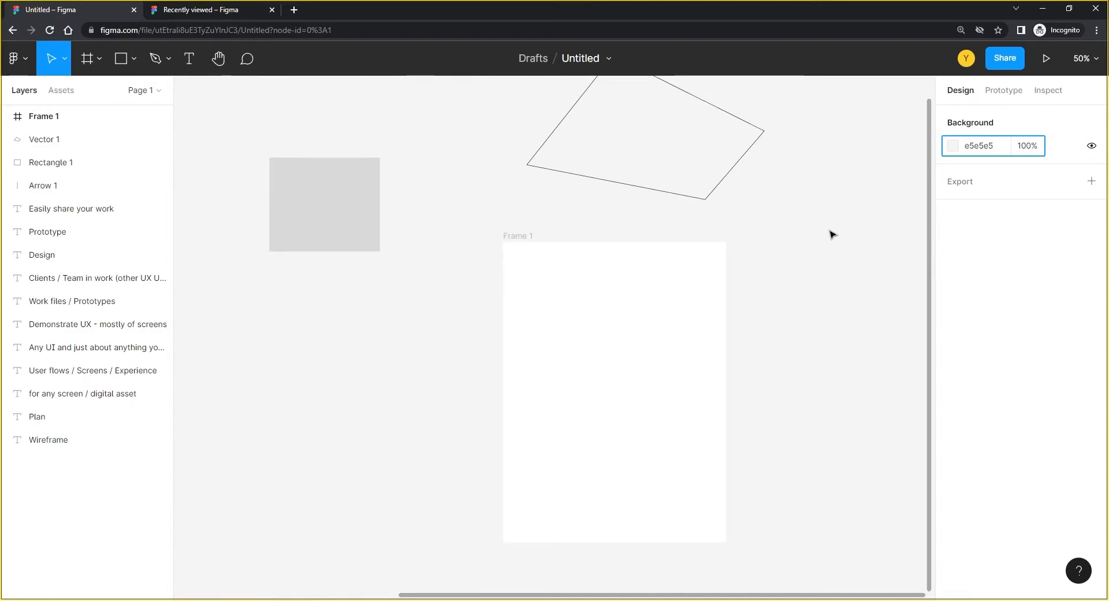
key(Return)
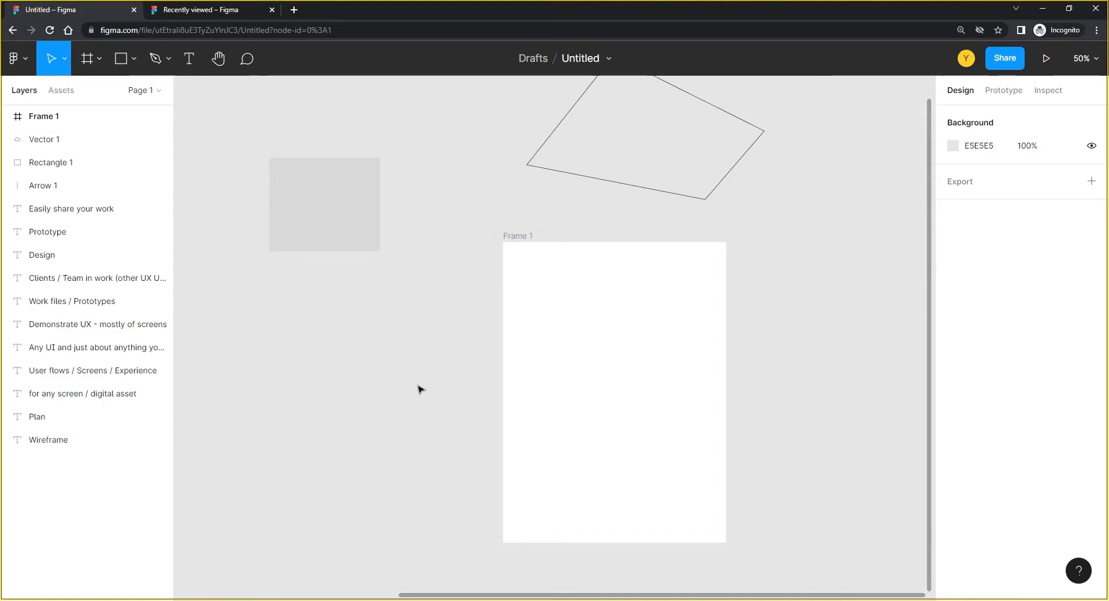
Step: Add an iPhone 13 mini preset frame on the canvas beside the portrait frame
drag(444, 358, 349, 305)
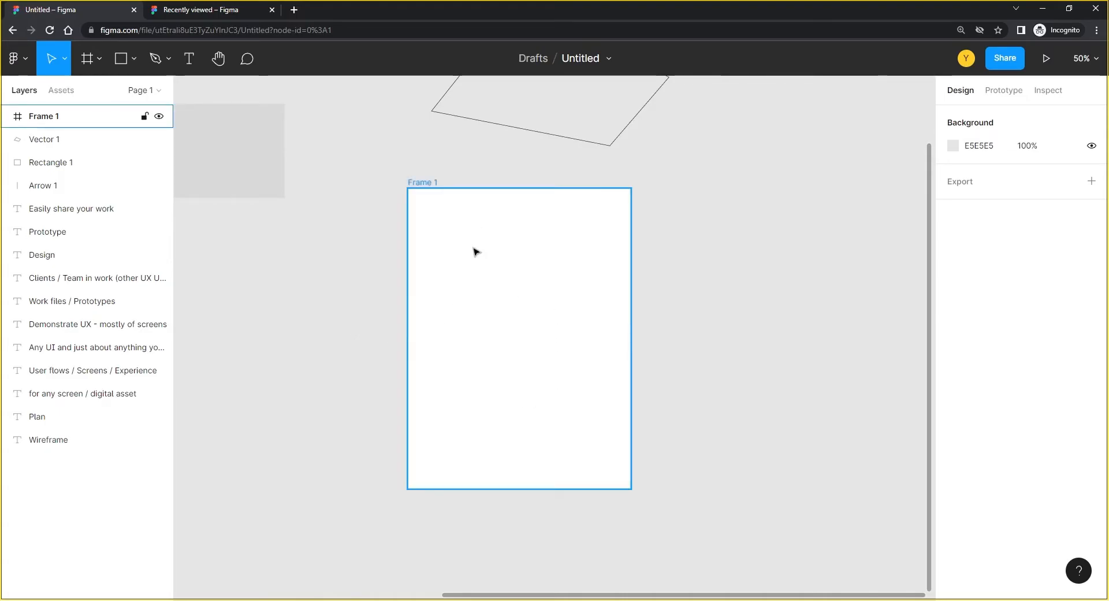
click(87, 59)
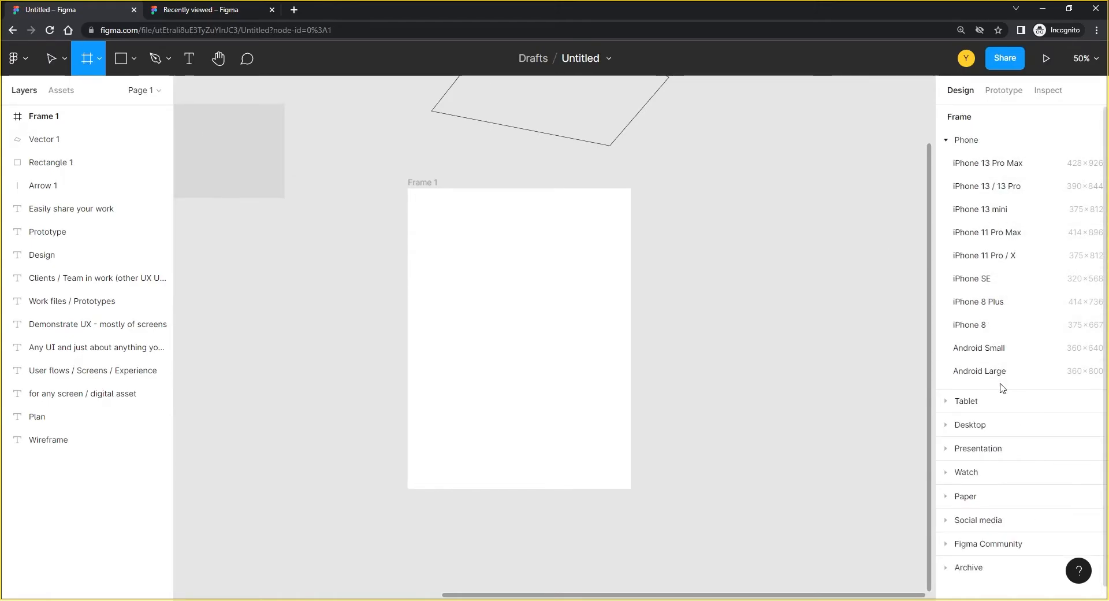
click(946, 403)
click(947, 287)
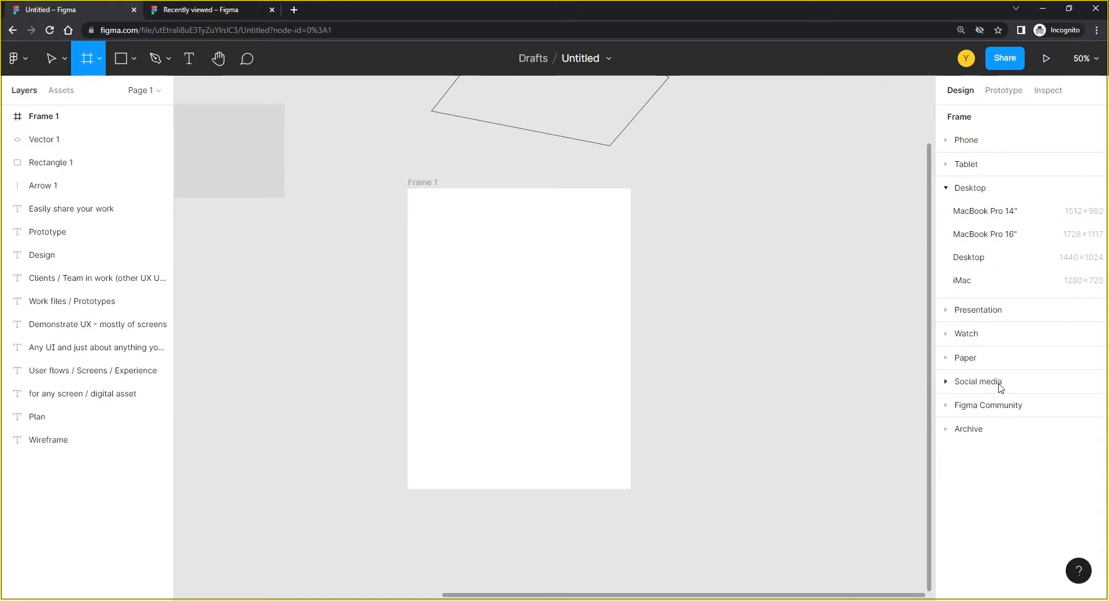
drag(828, 359, 584, 374)
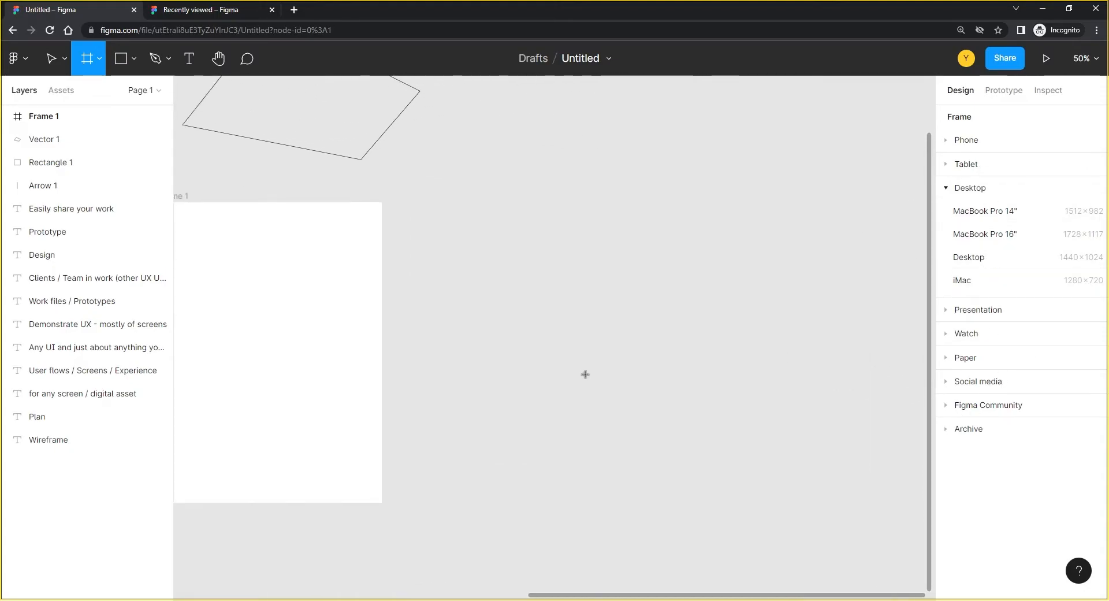
click(948, 141)
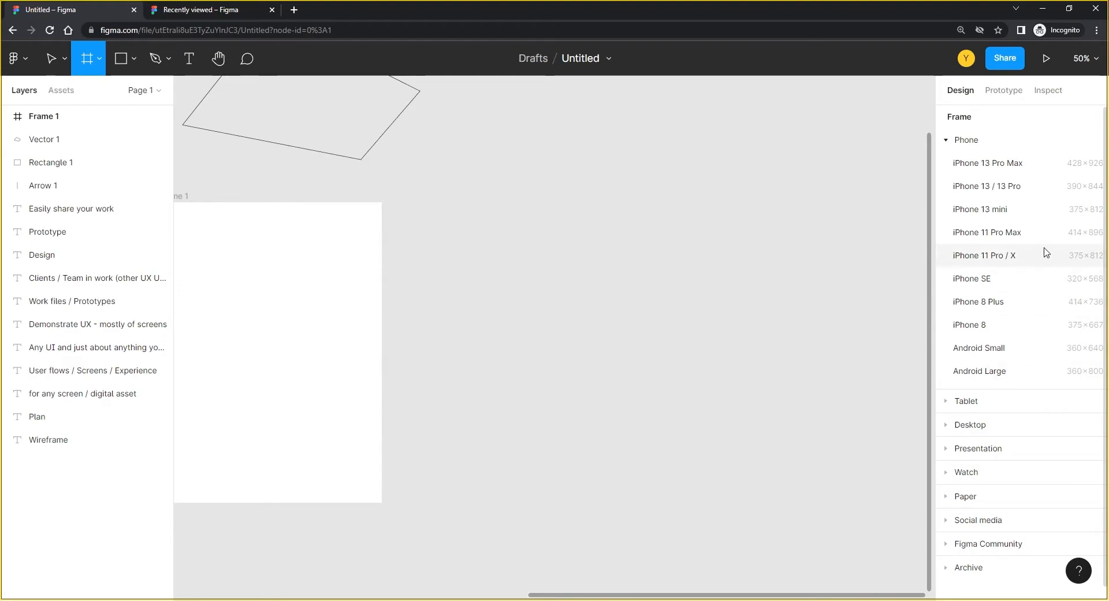
click(1037, 214)
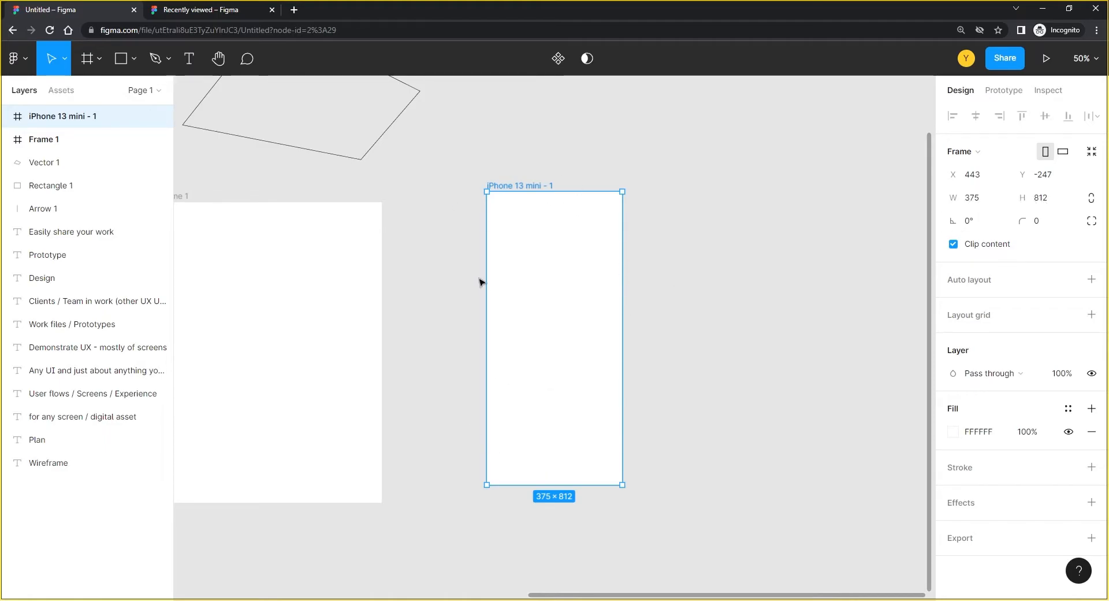
Step: Rename the iPhone 13 mini frame as screen 1 and move it farther from Frame 1 to X 609, Y -218
double_click(55, 116)
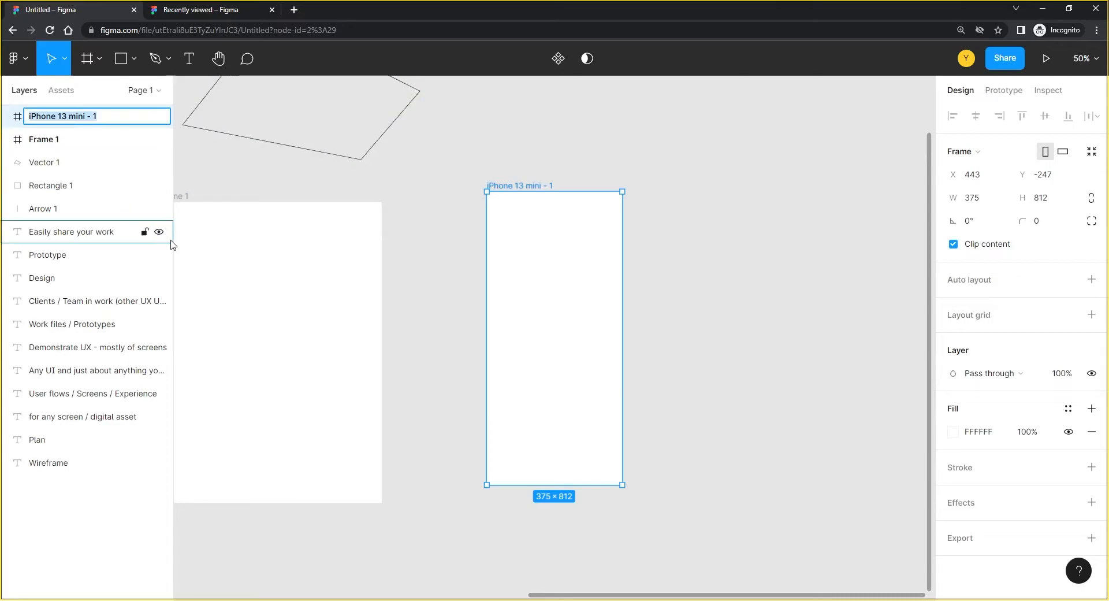
text(screen 1)
key(Return)
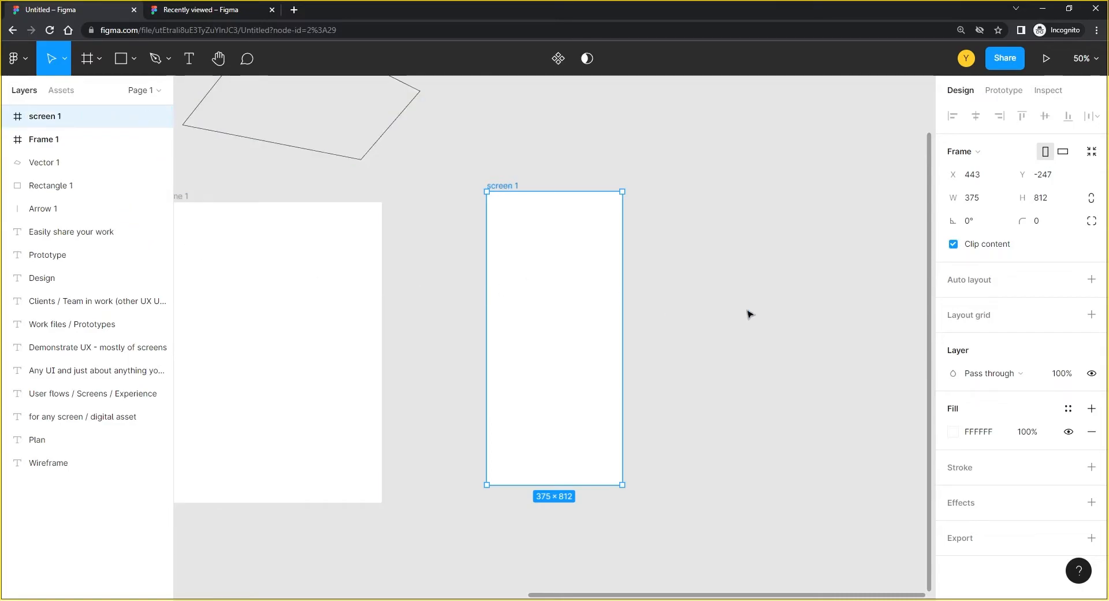
click(671, 245)
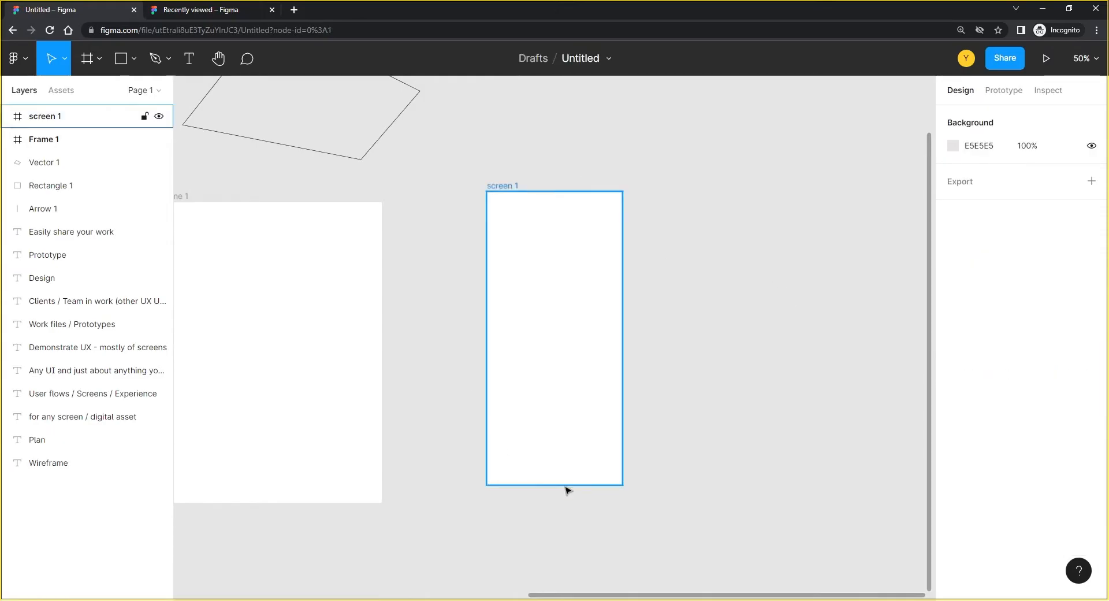
drag(511, 191, 571, 201)
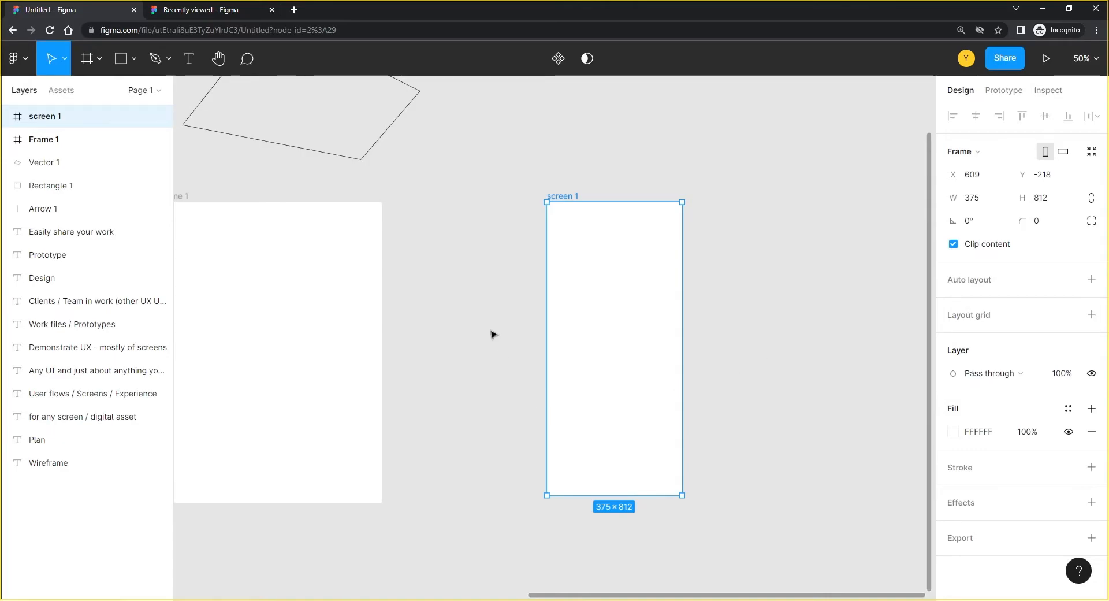
click(500, 357)
click(104, 61)
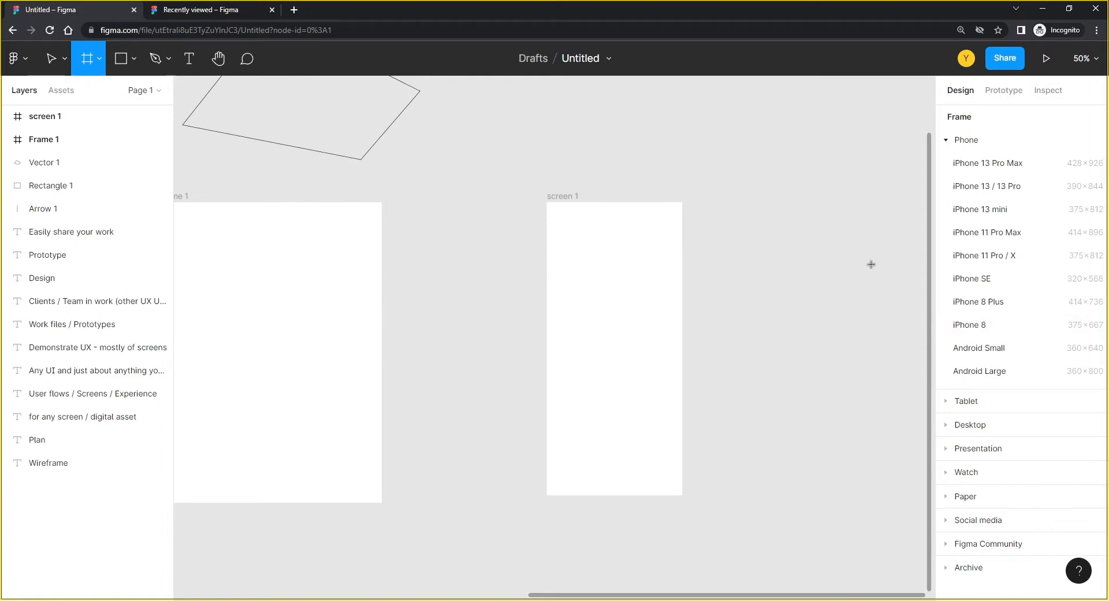
click(754, 341)
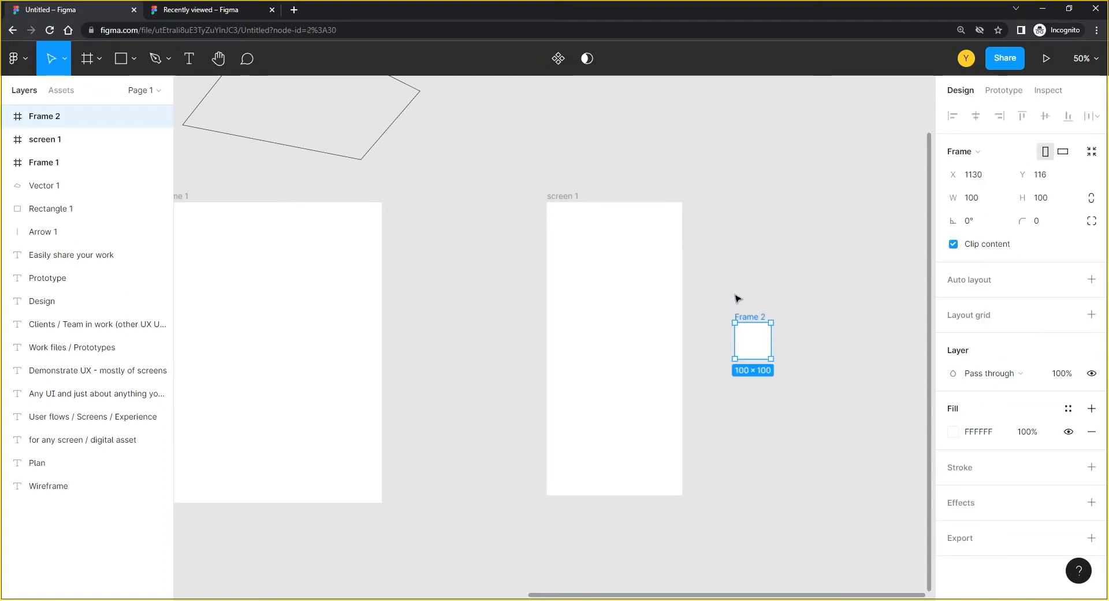
key(Delete)
Step: Draw two rectangles in screen 1: a 310 × 222 image block near the top and a 272 × 50 bar near the bottom
click(547, 195)
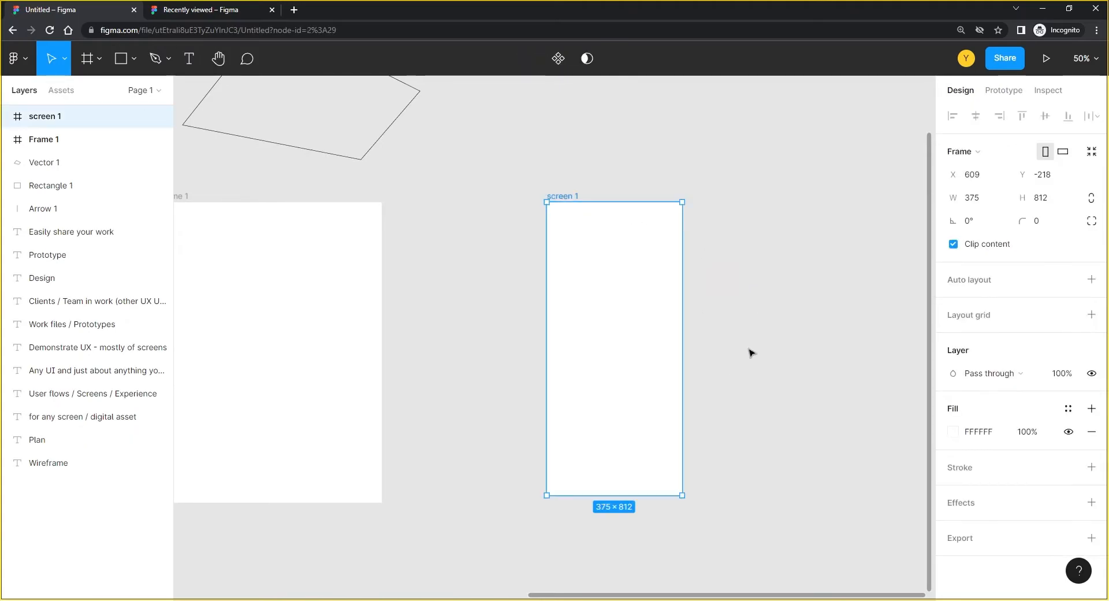
click(121, 58)
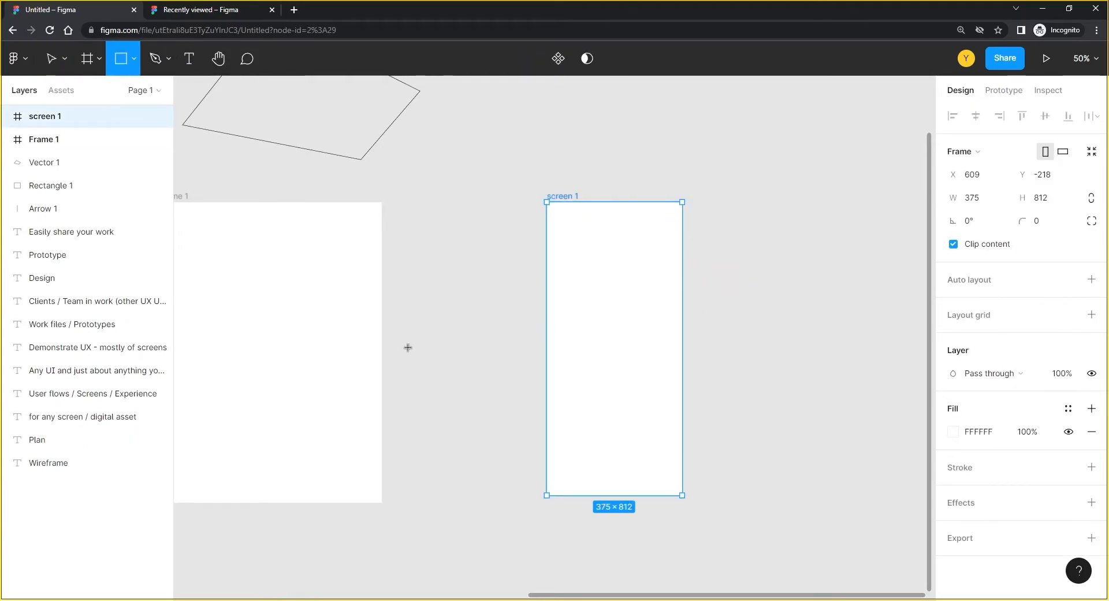
mouse_move(661, 440)
mouse_down()
mouse_move(558, 469)
mouse_move(589, 460)
mouse_up()
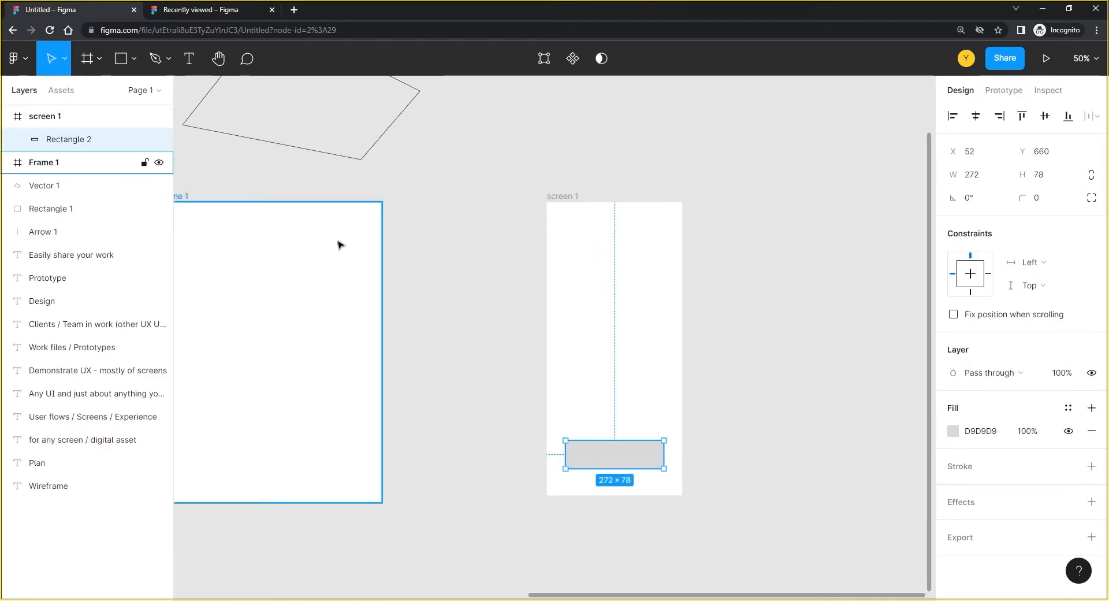
key(r)
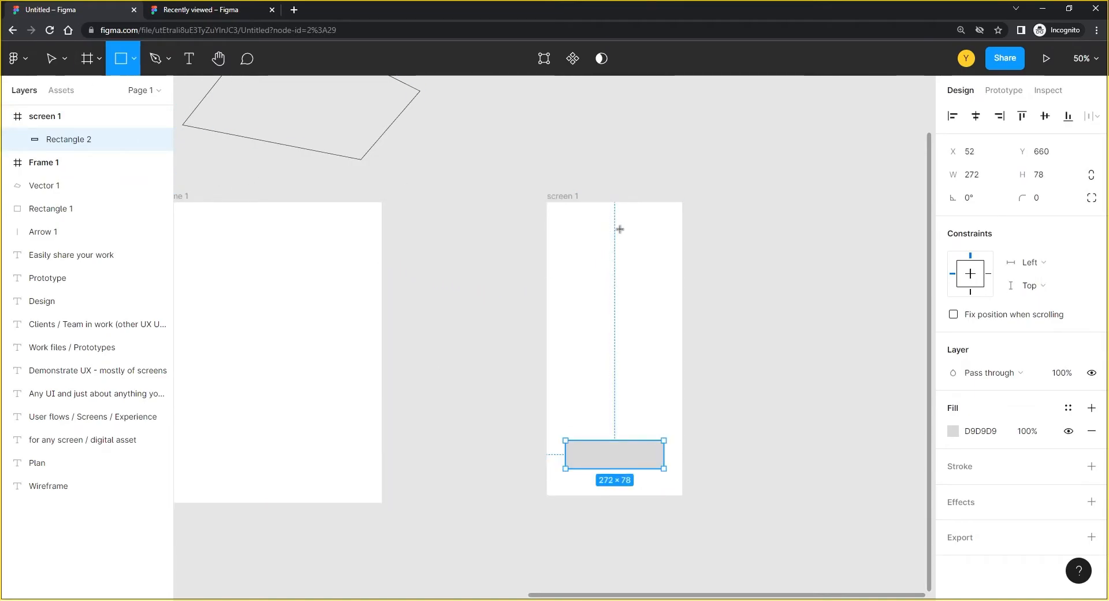
drag(671, 218, 558, 298)
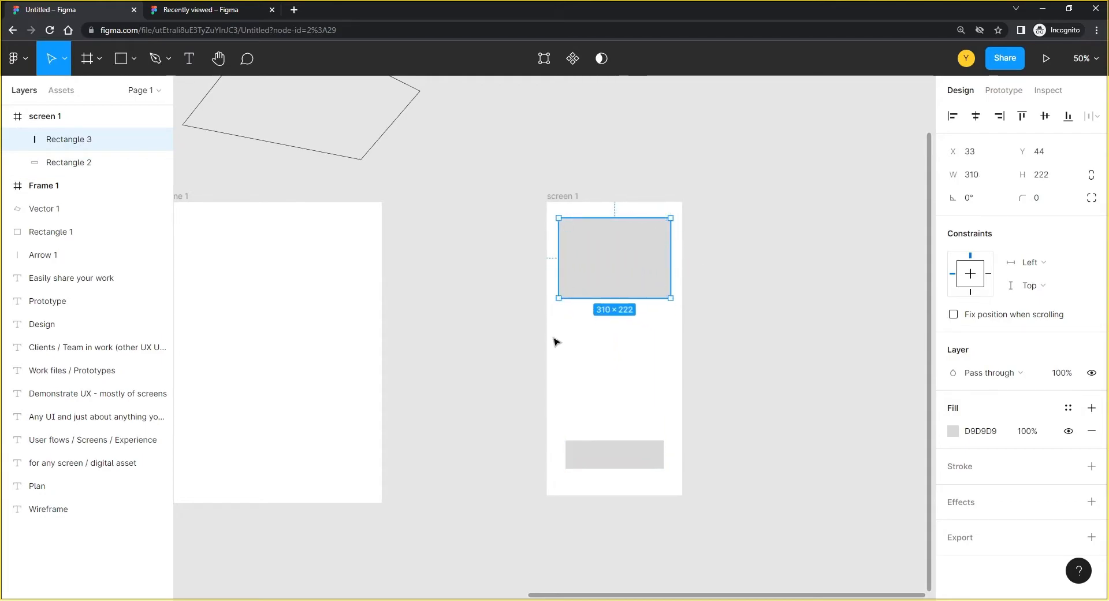
click(606, 453)
drag(606, 440, 606, 449)
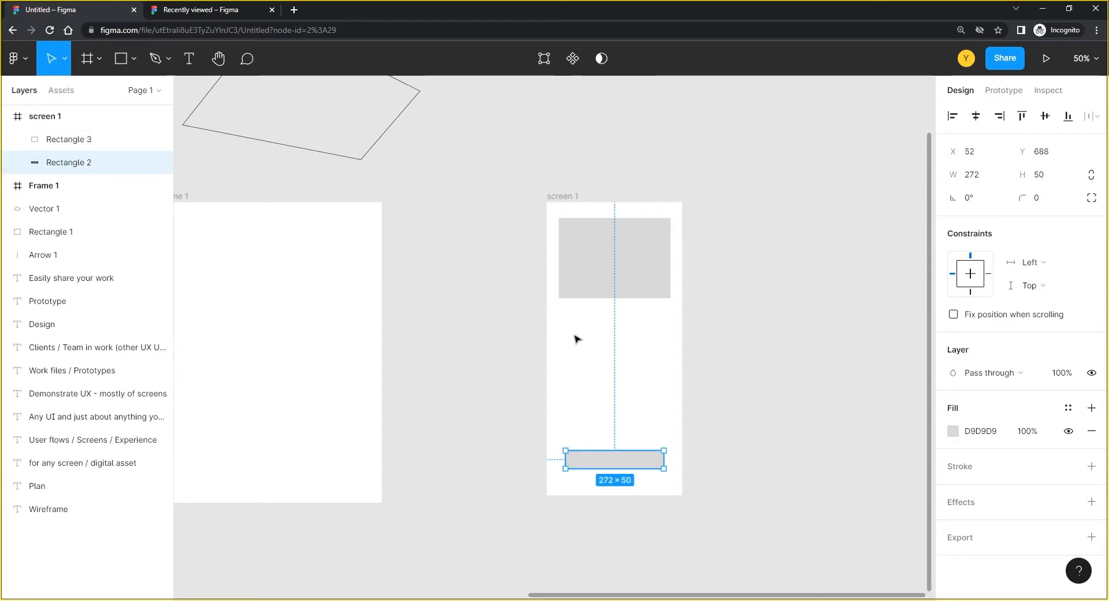
Step: Try a placeholder text block about 286 × 170 between the two rectangles of screen 1, and delete it
click(189, 58)
drag(568, 324, 672, 384)
text(zdfsd ASDA SD asD AS DAS DA SD ASD AS DA SD)
key(Escape)
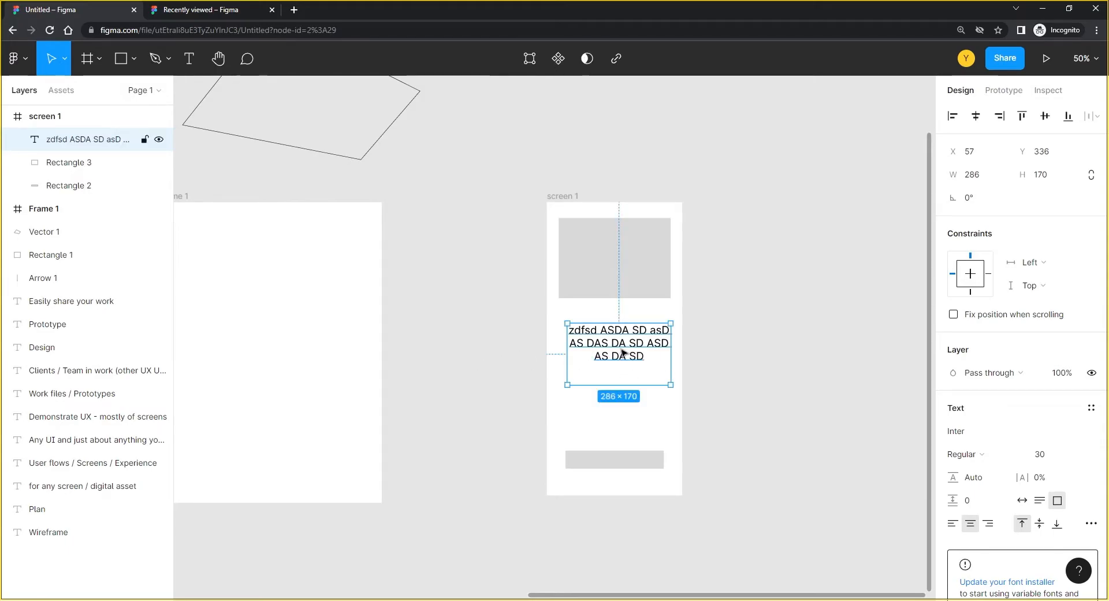
drag(614, 359, 607, 366)
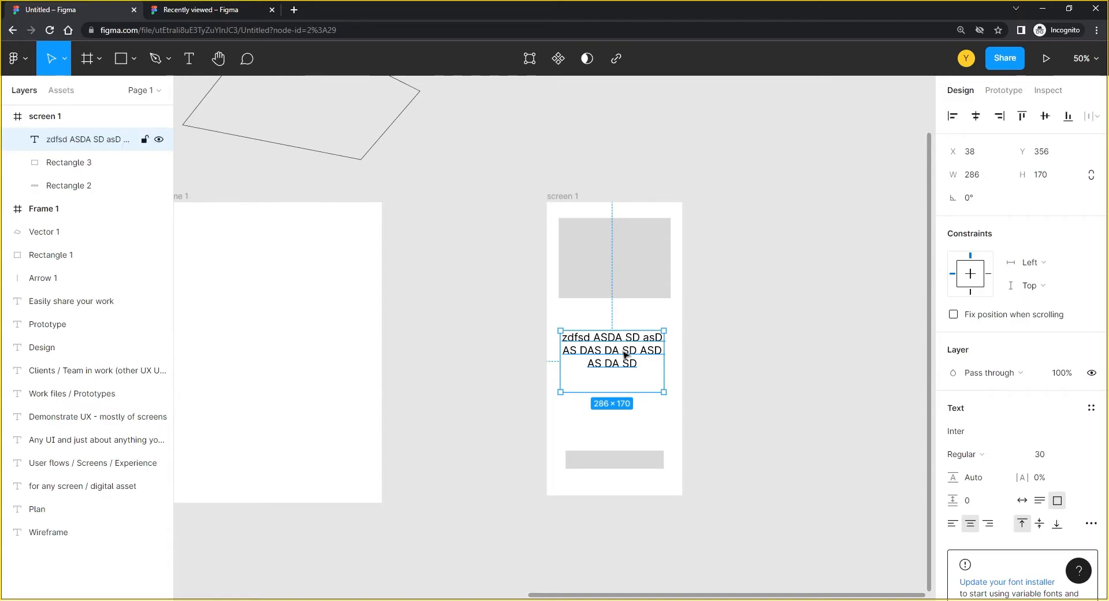
key(Delete)
Step: Draw a nested frame about 302 × 216 inside screen 1, between the image block and the bottom bar
click(87, 57)
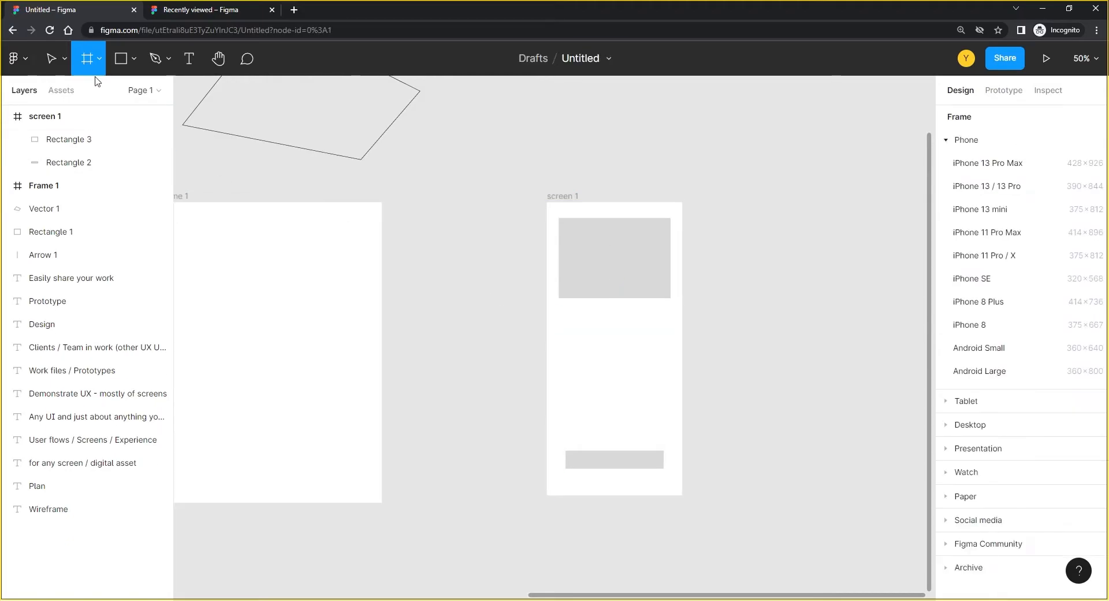
drag(560, 330, 671, 406)
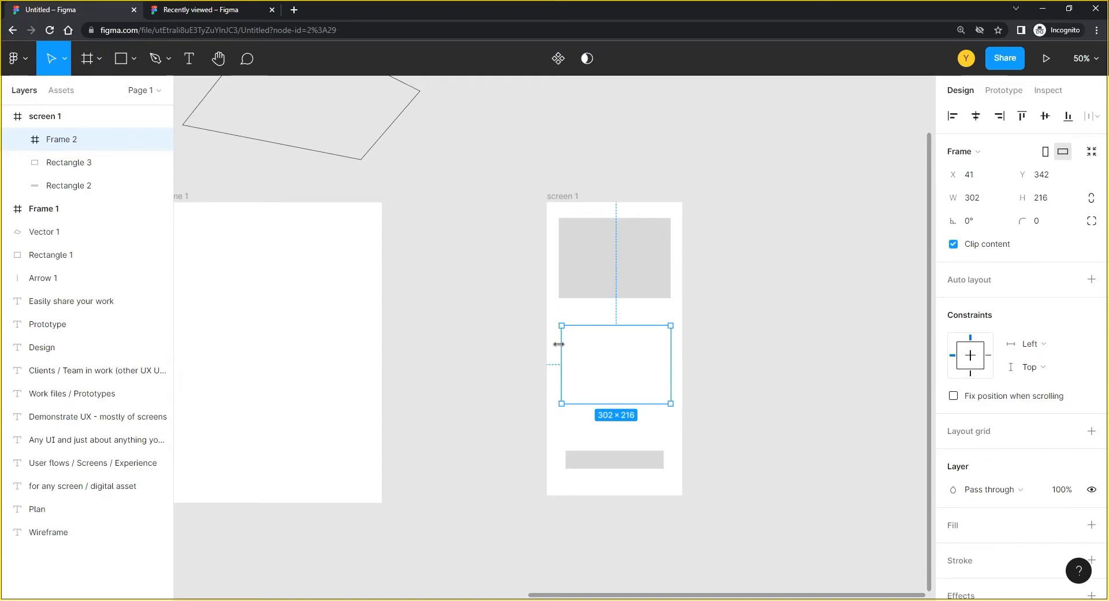
click(561, 195)
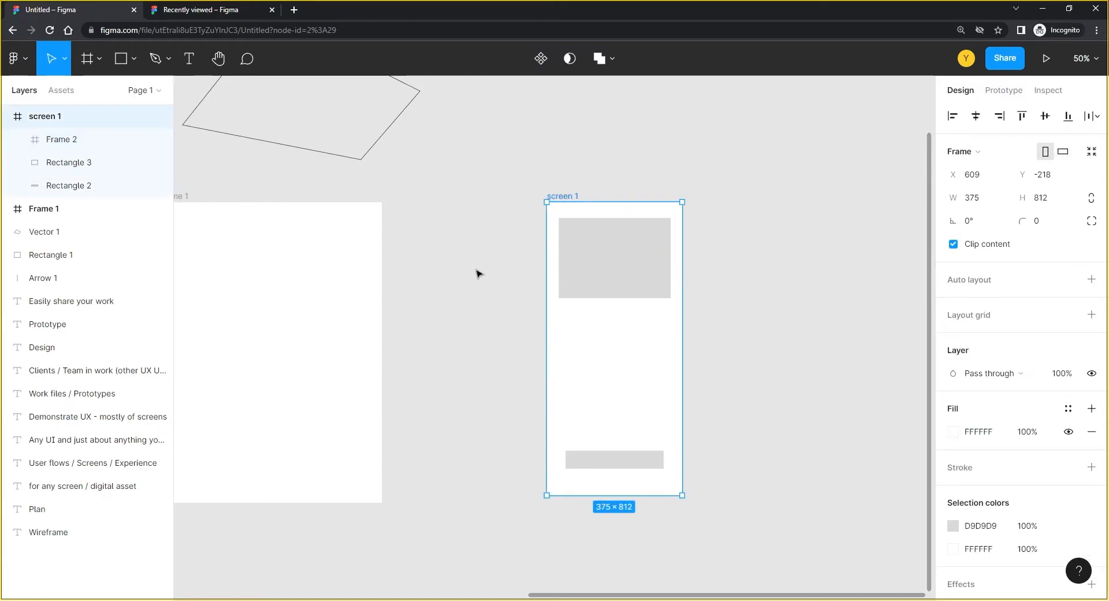
Step: Fill the nested frame with a two-by-two grid of rectangles about 105 × 93, duplicating them for the second column and row
scroll(471, 254, down, 1)
scroll(471, 254, right, 1)
key(shift+0)
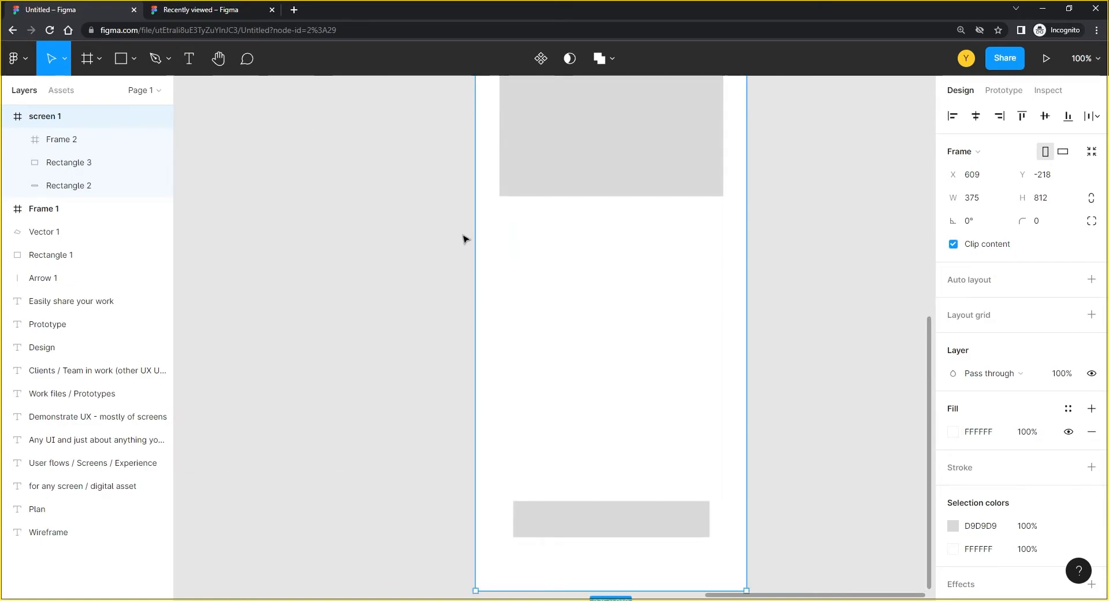
click(622, 355)
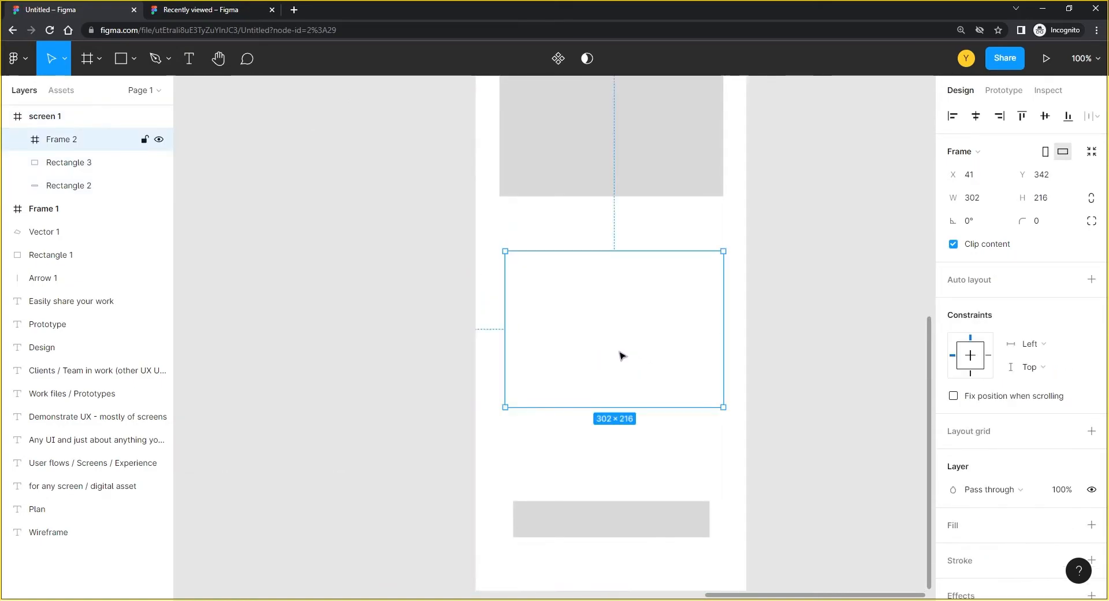
click(122, 62)
mouse_move(514, 262)
mouse_down()
mouse_move(590, 329)
mouse_move(668, 310)
mouse_up()
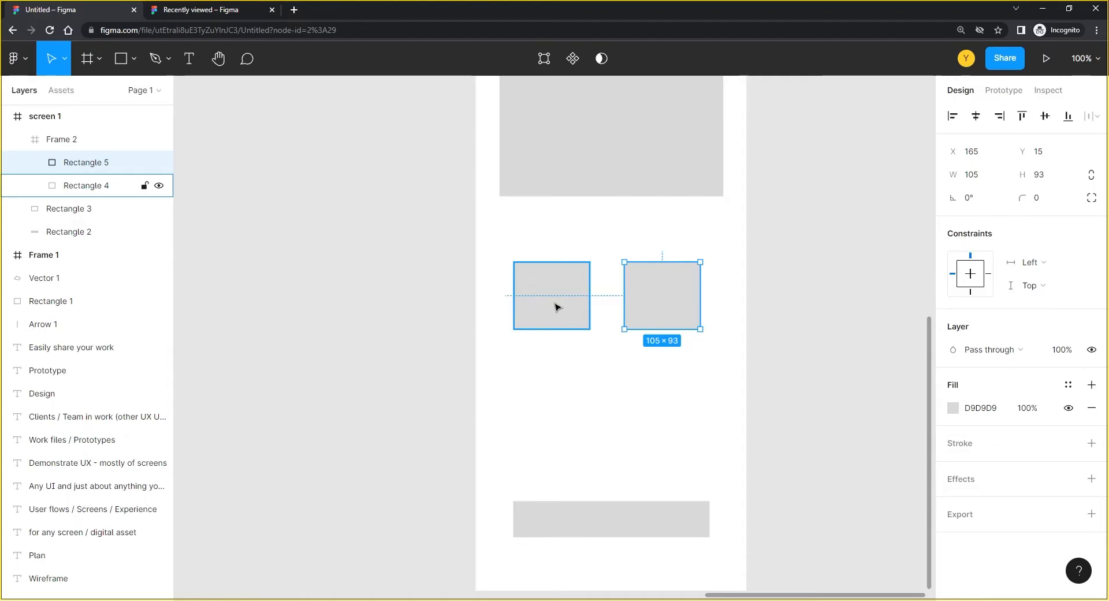
shift+click(557, 306)
drag(566, 315, 564, 393)
click(597, 336)
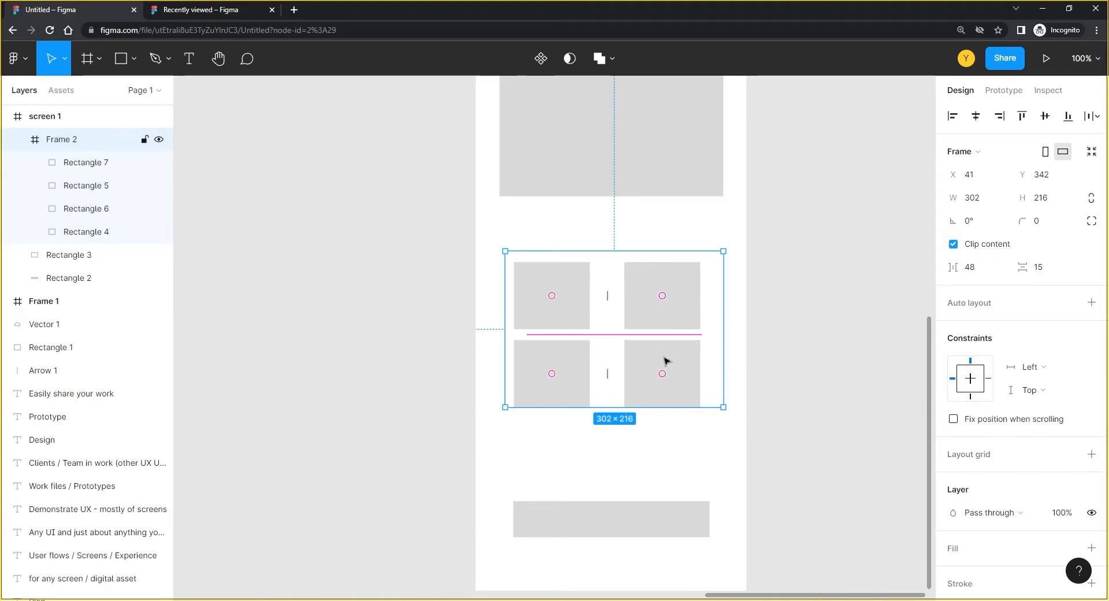
Step: Move the nested grid frame down to Y 356 and reposition screen 1 at X 403, Y -218
mouse_move(651, 368)
mouse_down()
mouse_move(636, 304)
mouse_move(650, 377)
mouse_up()
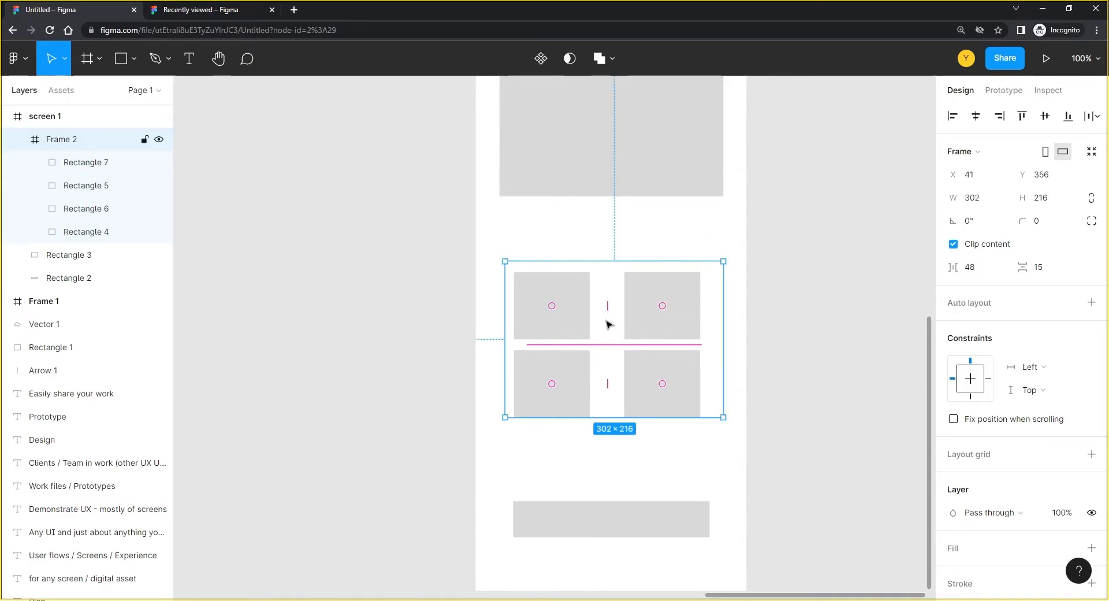
drag(594, 310, 563, 420)
mouse_move(461, 120)
mouse_down()
mouse_move(443, 99)
mouse_move(467, 117)
mouse_up()
key(ctrl+minus)
drag(434, 342, 458, 225)
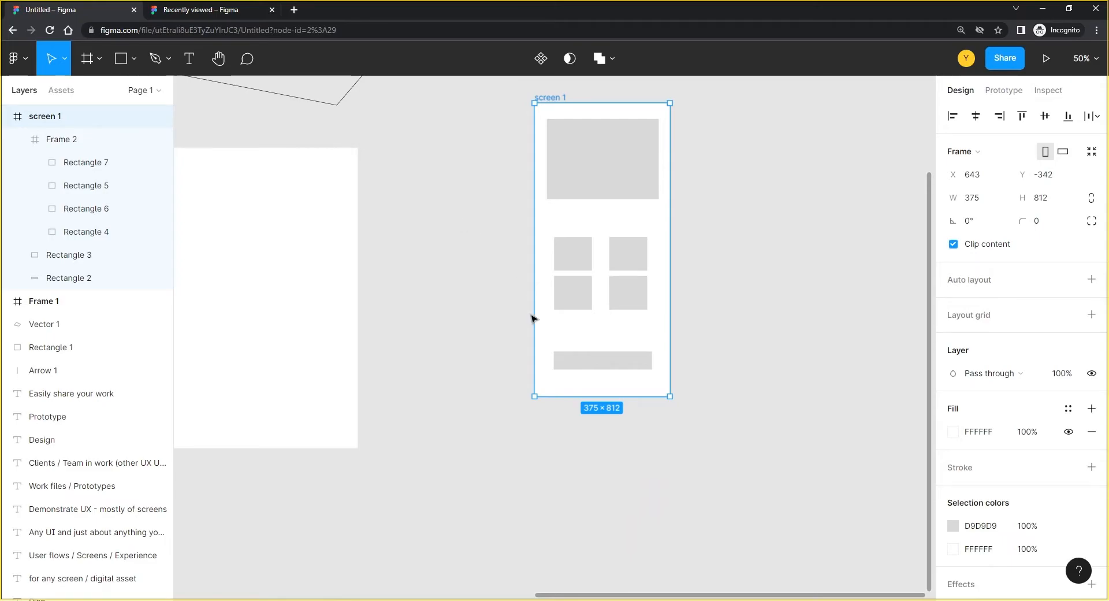
drag(515, 277, 458, 322)
drag(493, 146, 406, 196)
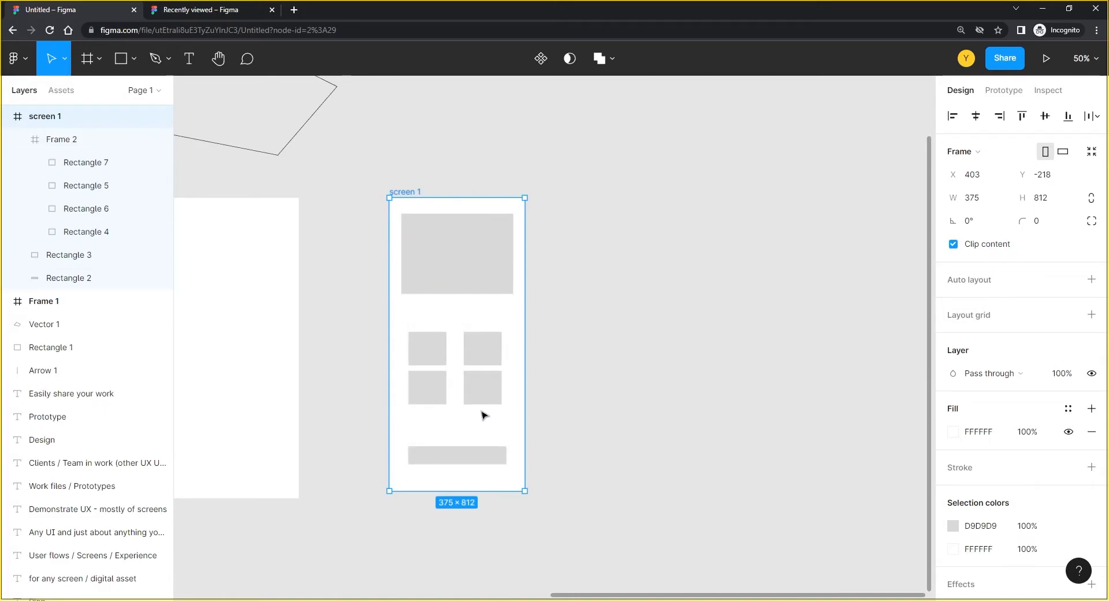
click(655, 296)
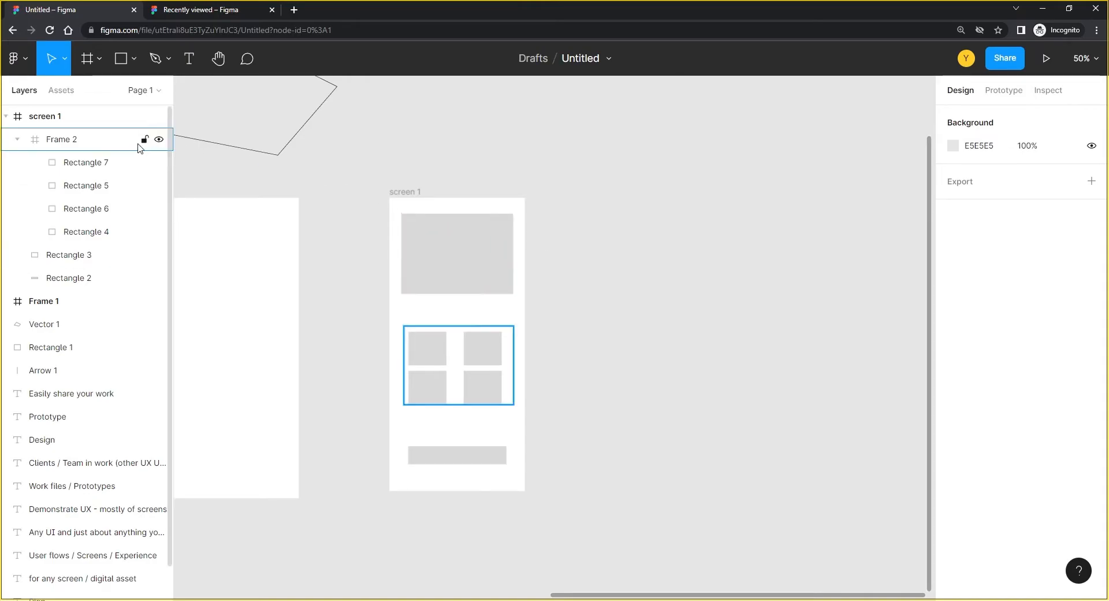
Step: Create two stacked 234 × 206 rectangles with a 122 gap on the empty canvas beside screen 1, and group them
click(121, 59)
mouse_move(750, 183)
mouse_down()
mouse_move(665, 256)
mouse_move(760, 305)
mouse_move(790, 360)
mouse_up()
drag(801, 166, 606, 446)
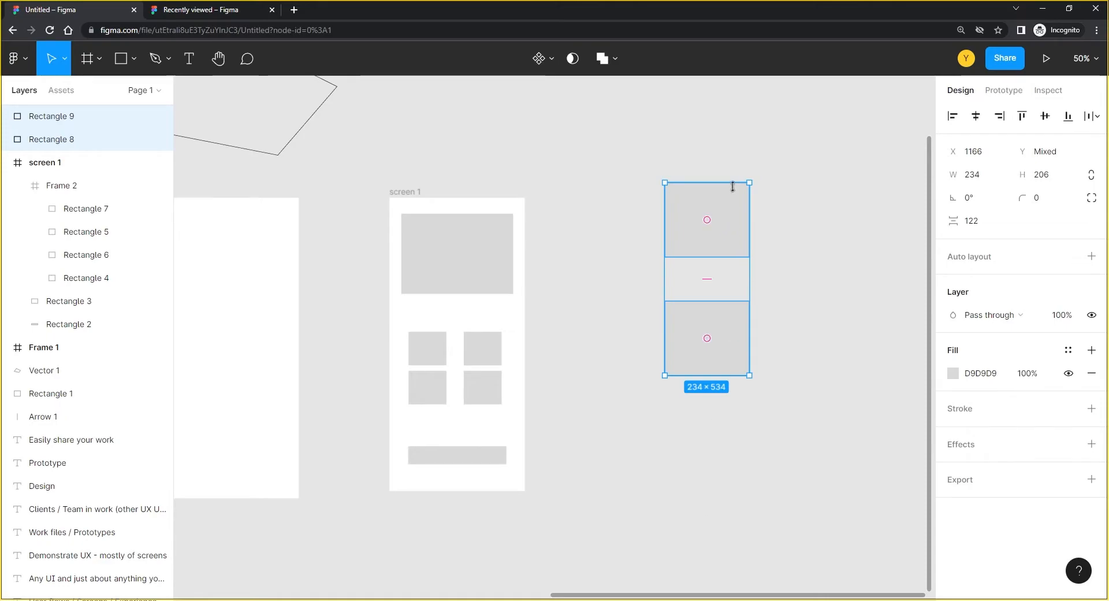
right_click(729, 206)
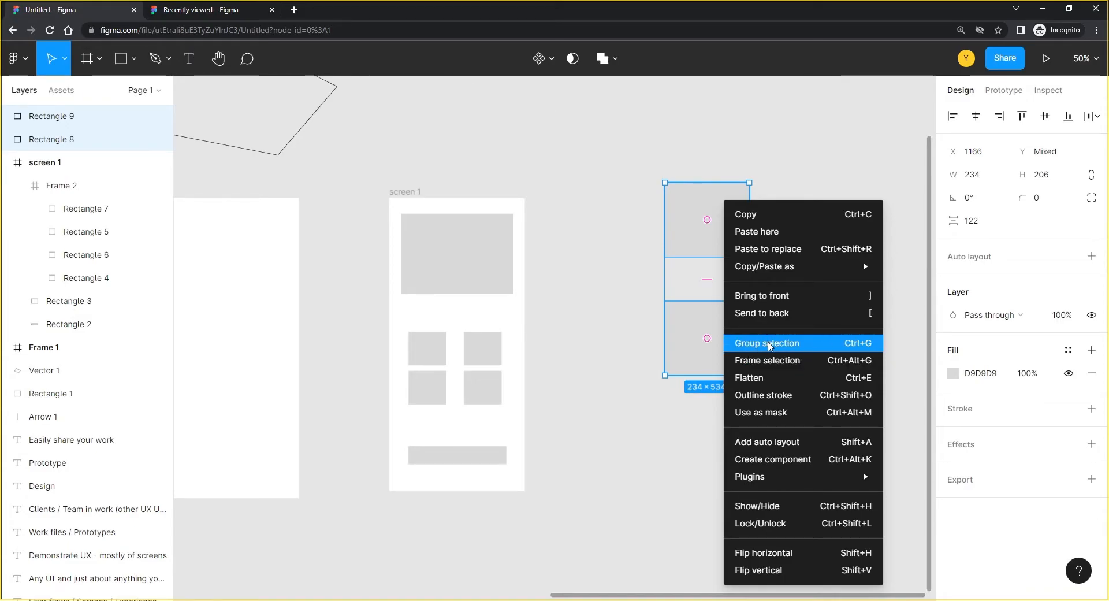
click(769, 345)
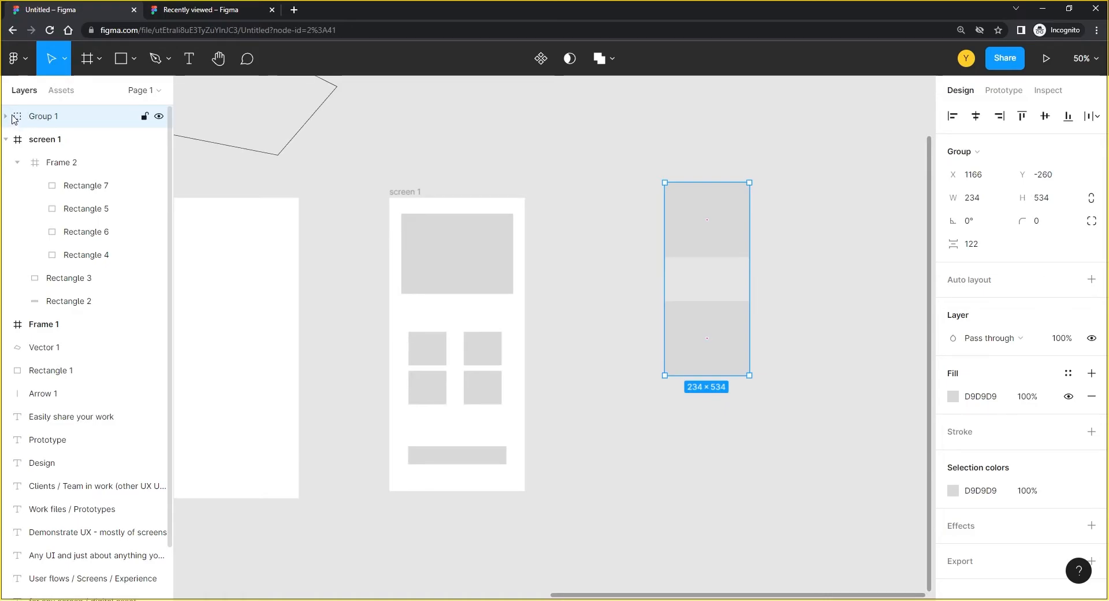
Step: Expand the new group to examine its two rectangles, and collapse both the group and screen 1 in the layer list
double_click(45, 122)
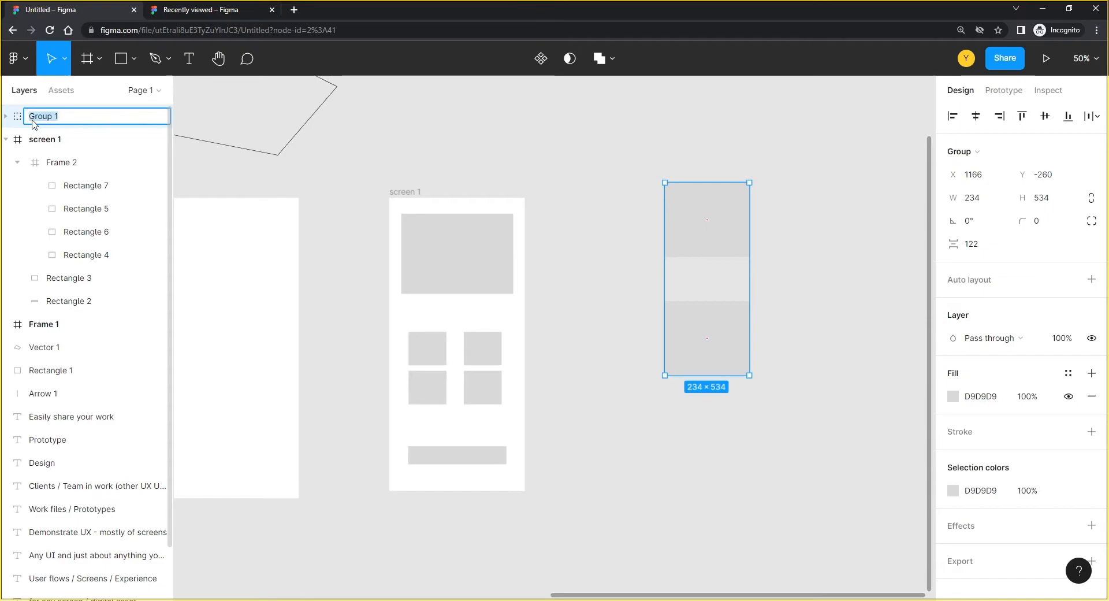
click(6, 117)
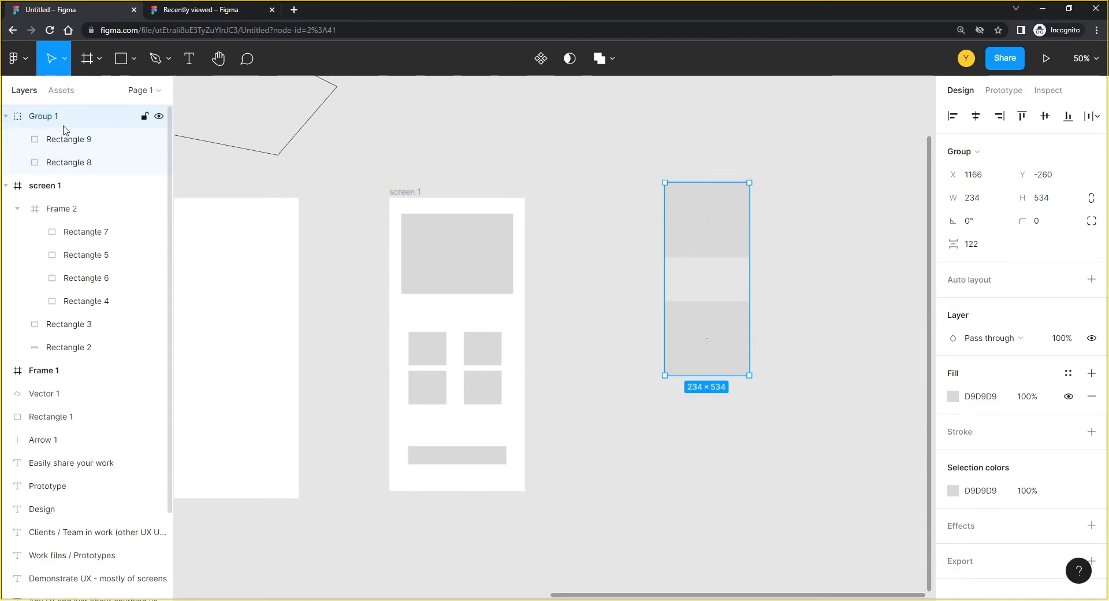
click(6, 116)
click(6, 139)
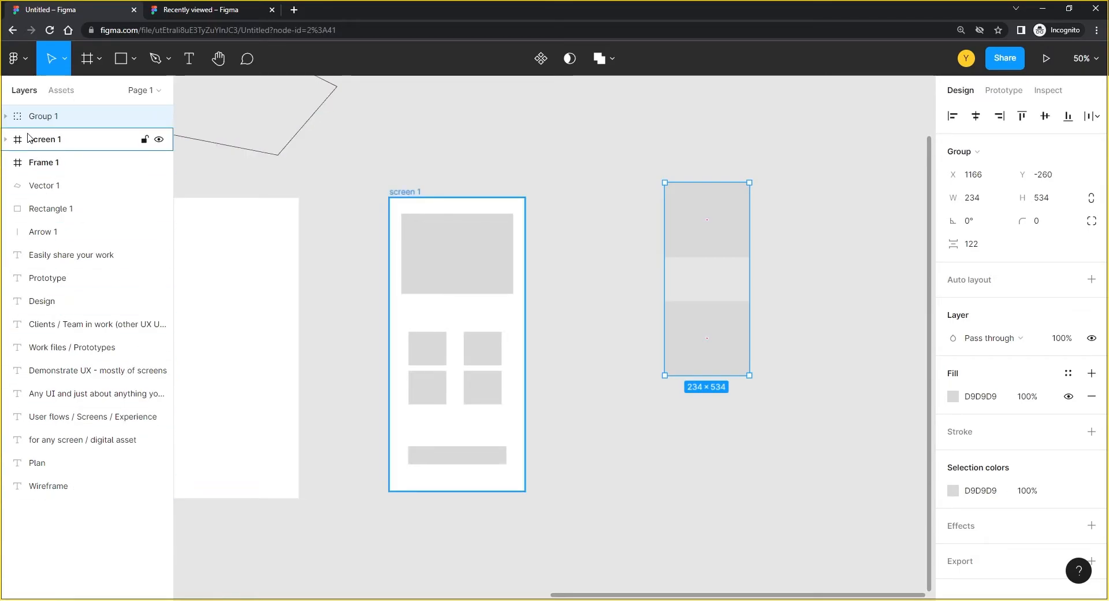
Step: Select screen 1, expand its layers to examine the hierarchy, and collapse and select the nested grid frame
scroll(379, 339, down, 10)
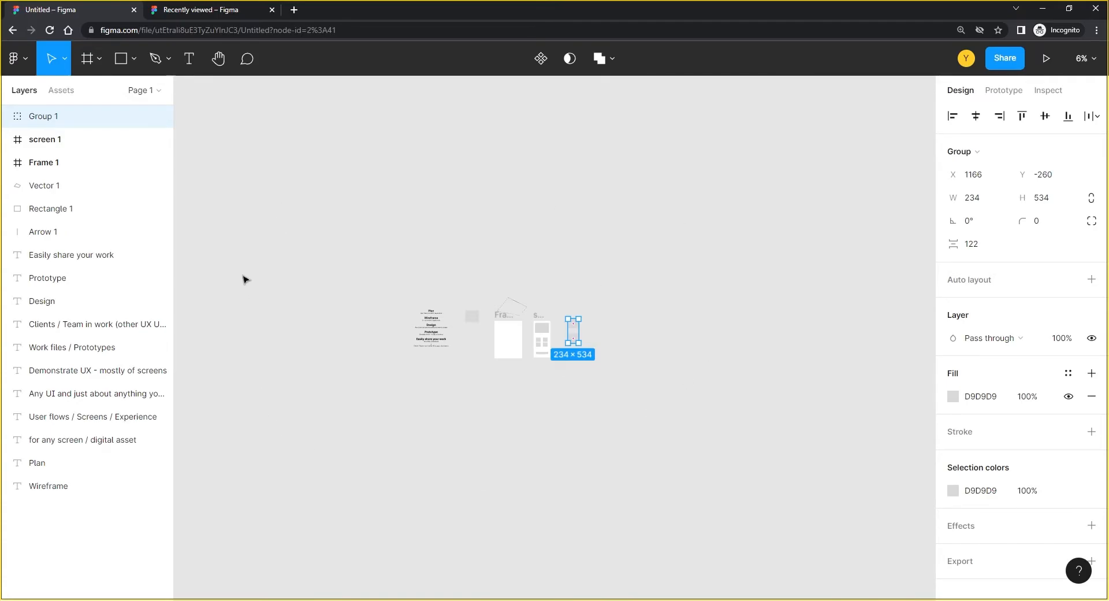
key(ctrl+plus)
key(ctrl+plus)
key(ctrl+plus)
click(415, 194)
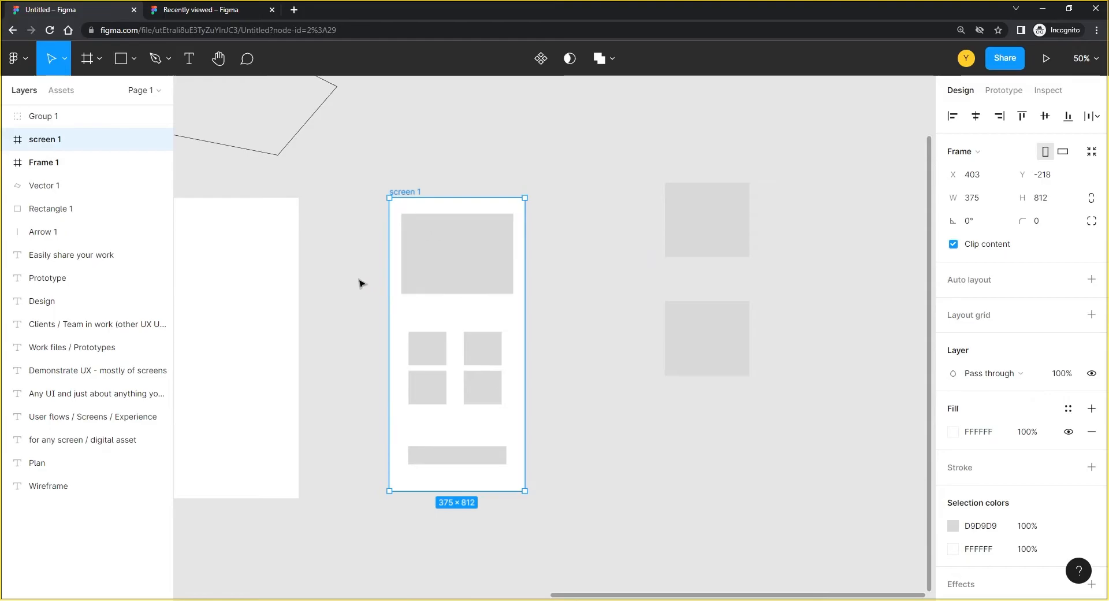
click(7, 141)
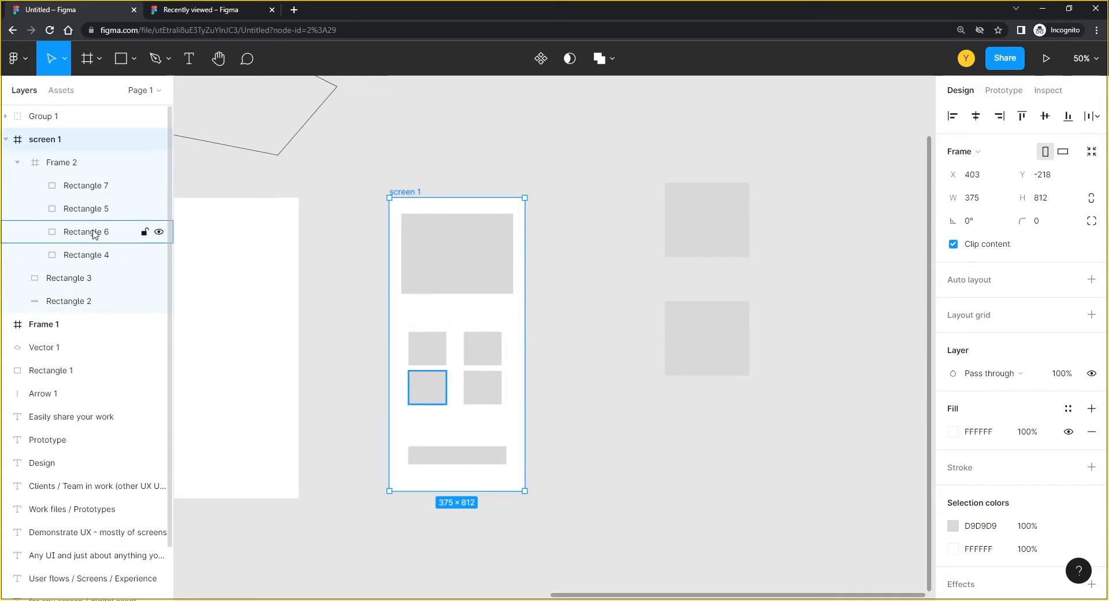
click(17, 163)
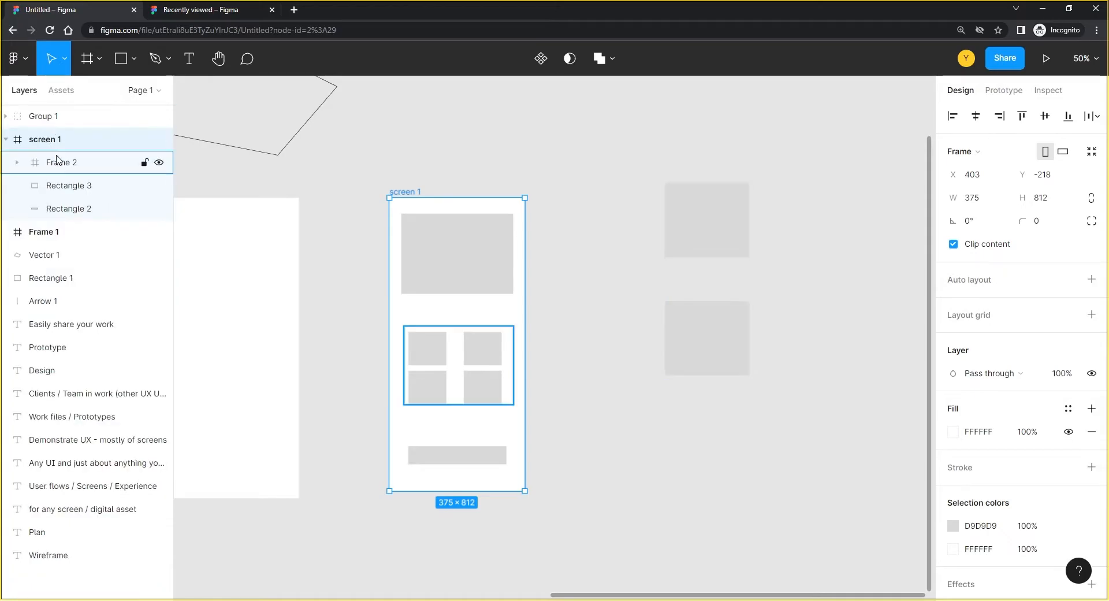
click(56, 164)
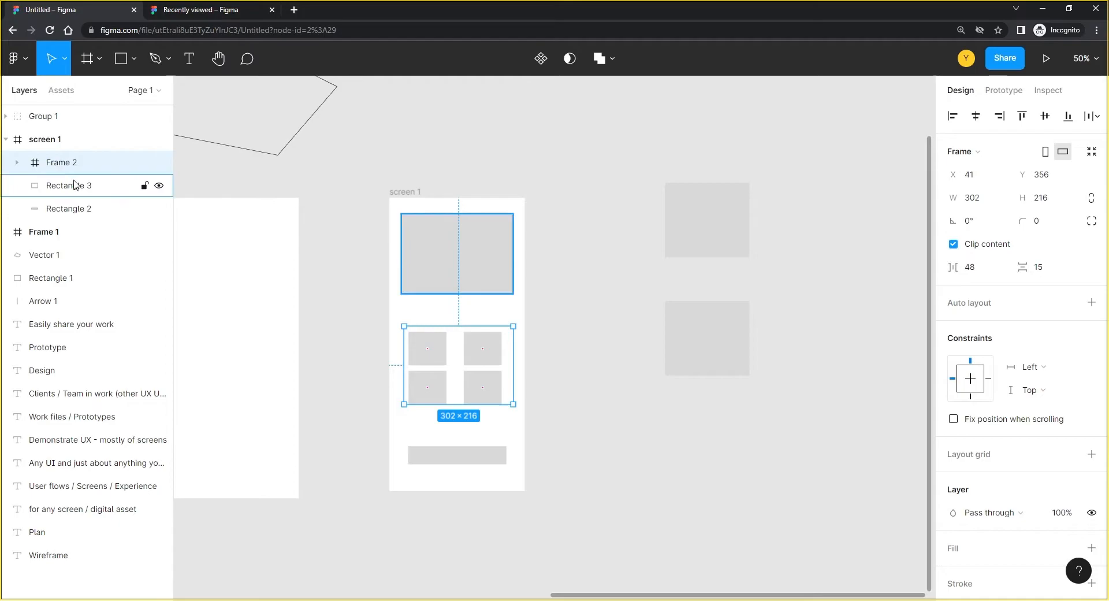
Step: Widen the layer list to read the full layer names, restore its width, and view the file's assets
drag(174, 300, 312, 301)
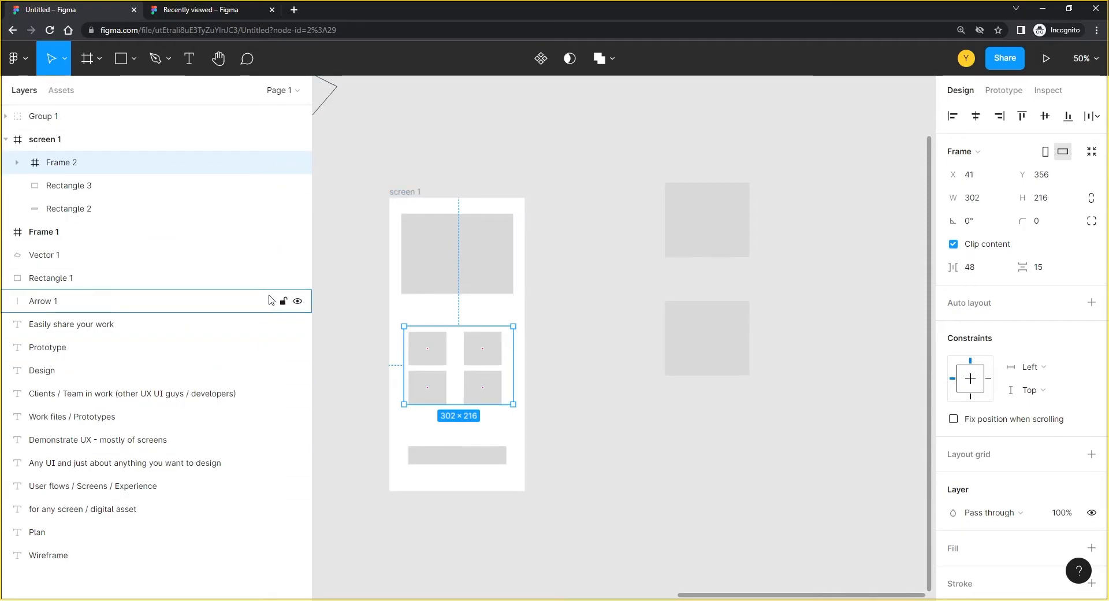
drag(312, 328, 125, 297)
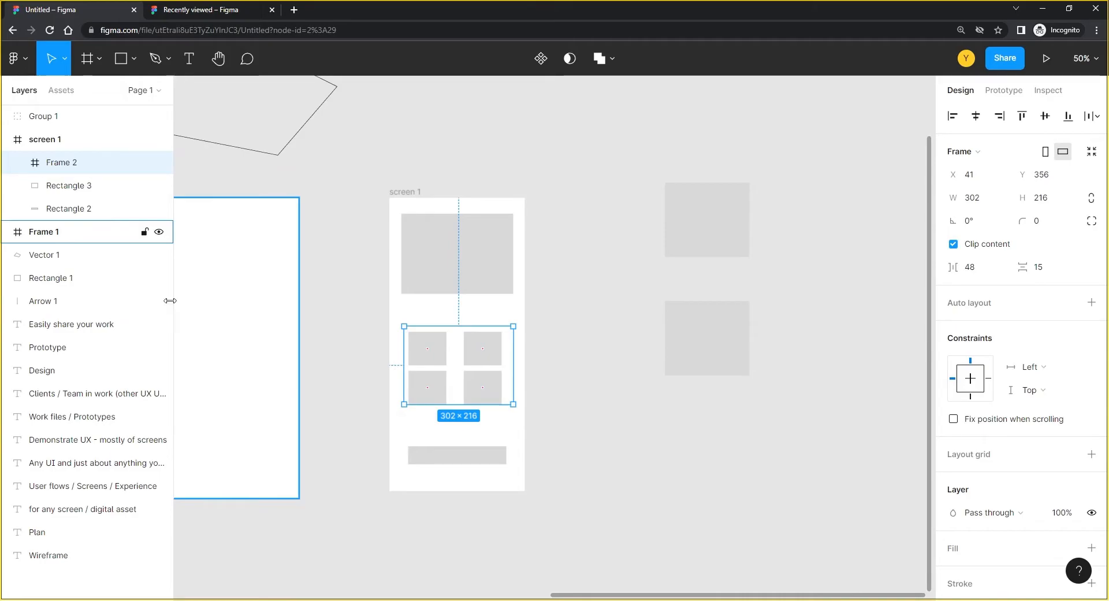
click(53, 94)
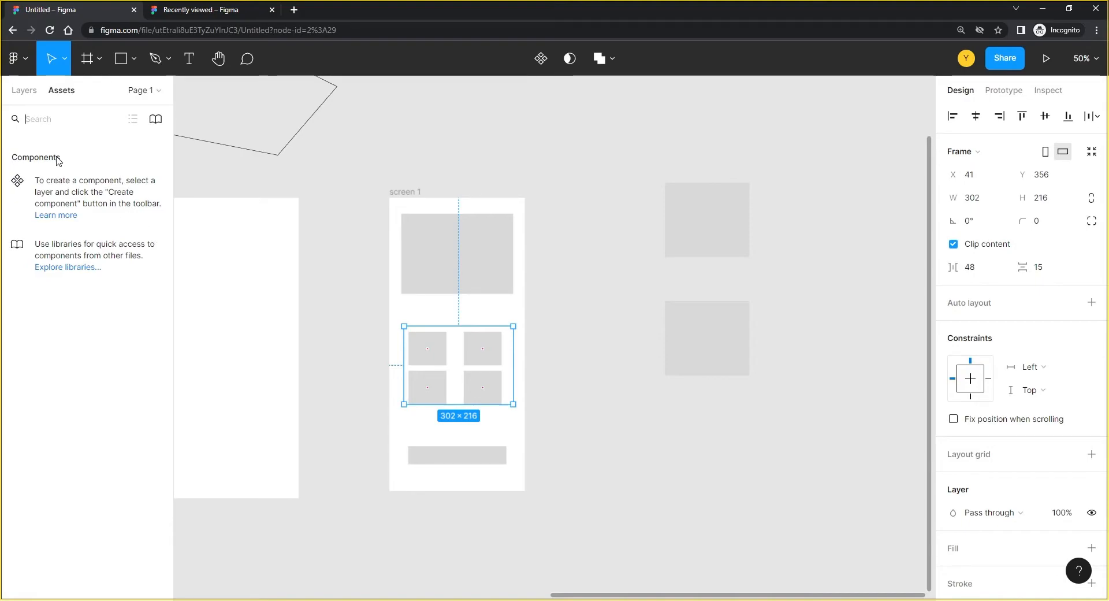
Step: Show the file's page list and add a new page named DESKTOP
click(158, 91)
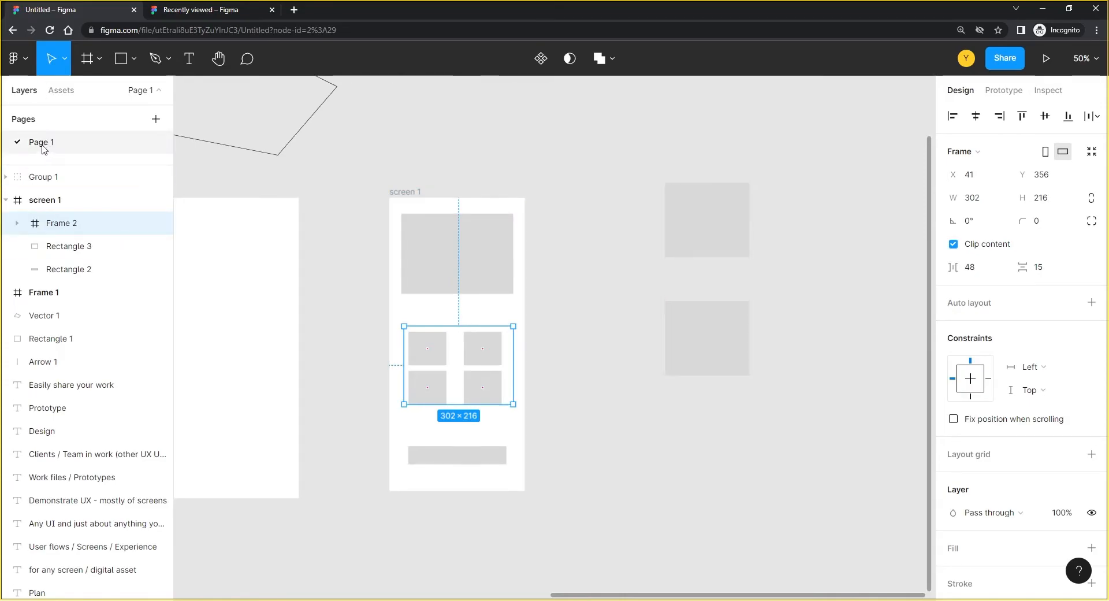
click(156, 121)
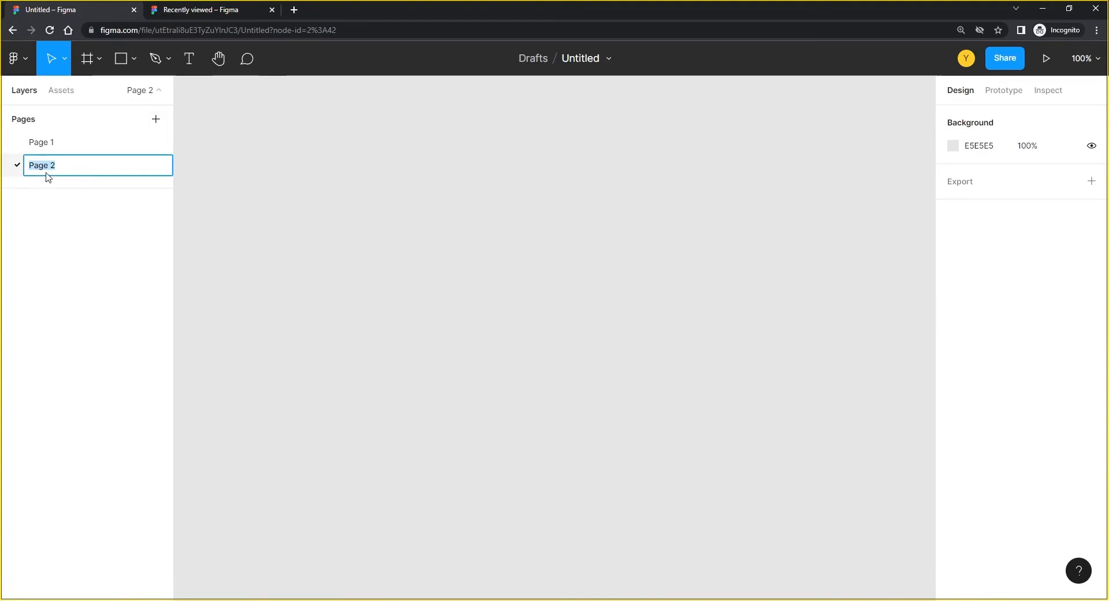
text(DES)
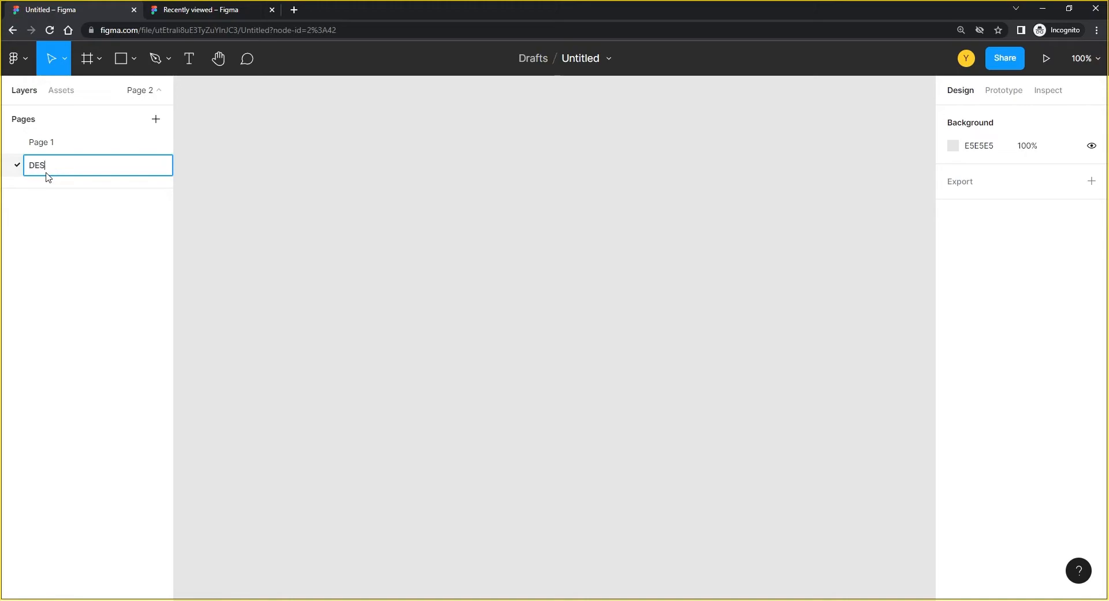
text(KTOP)
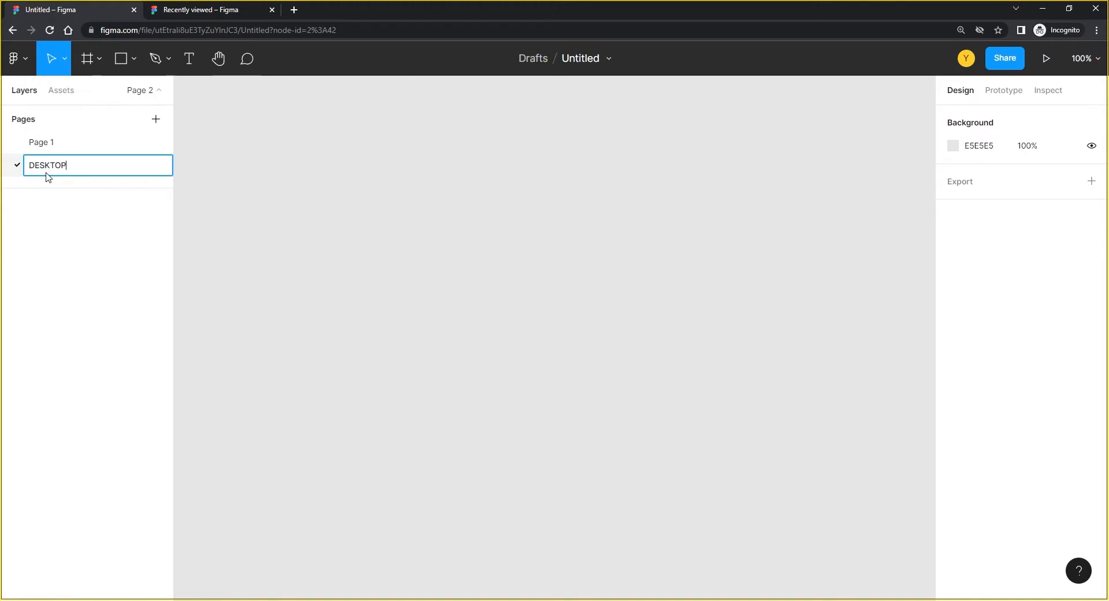
key(Return)
Step: Add another page to the file and name it MOBILE
click(156, 123)
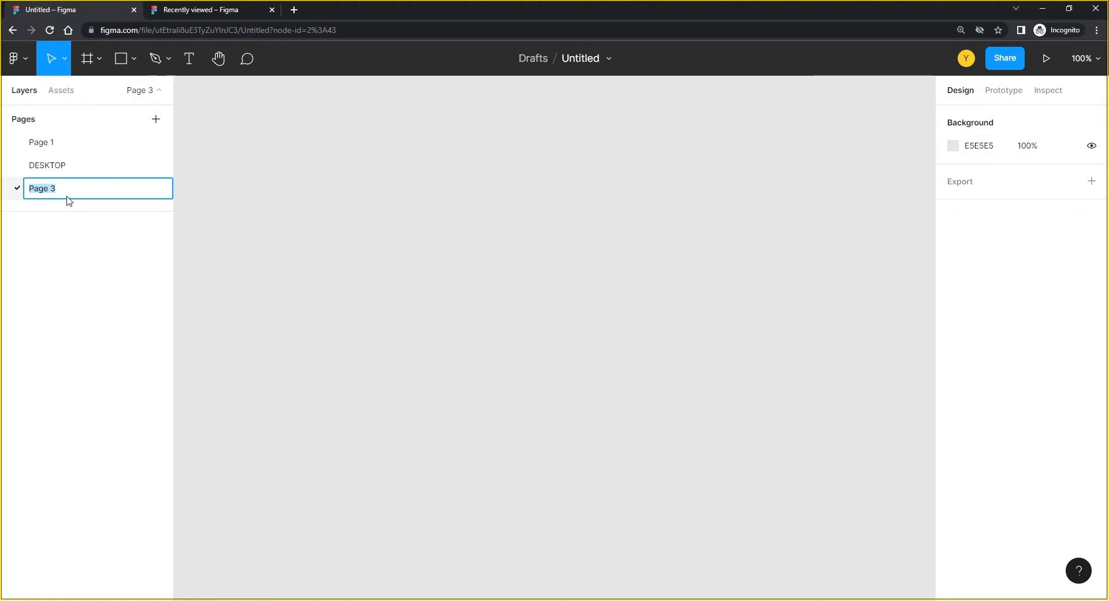
text(MOBILE)
key(Return)
Step: View Page 1 and the MOBILE page, and add a fourth page with its default name
click(44, 143)
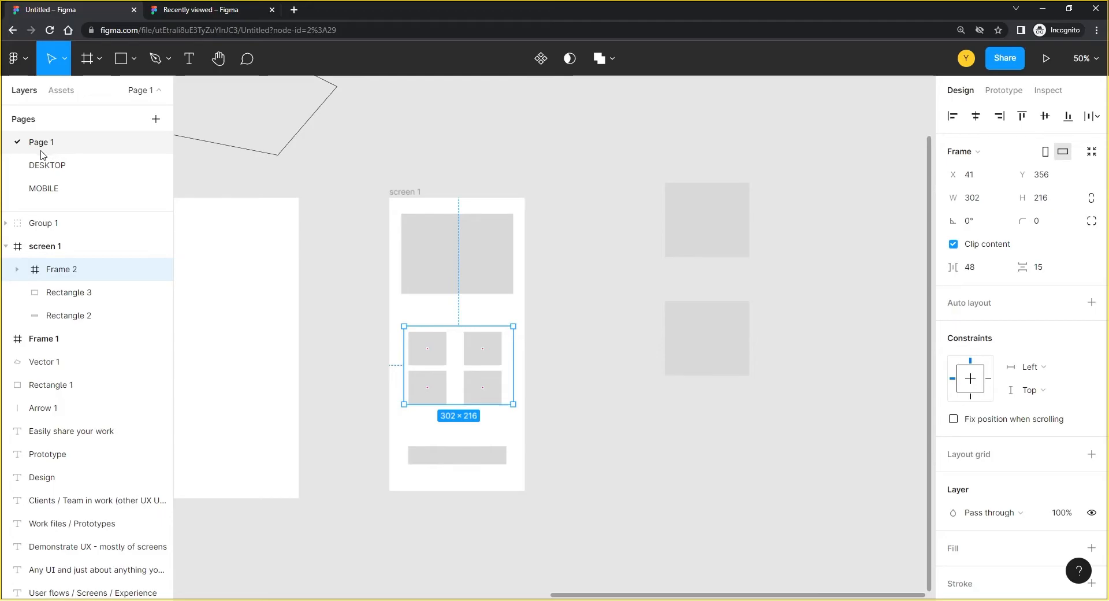
click(46, 188)
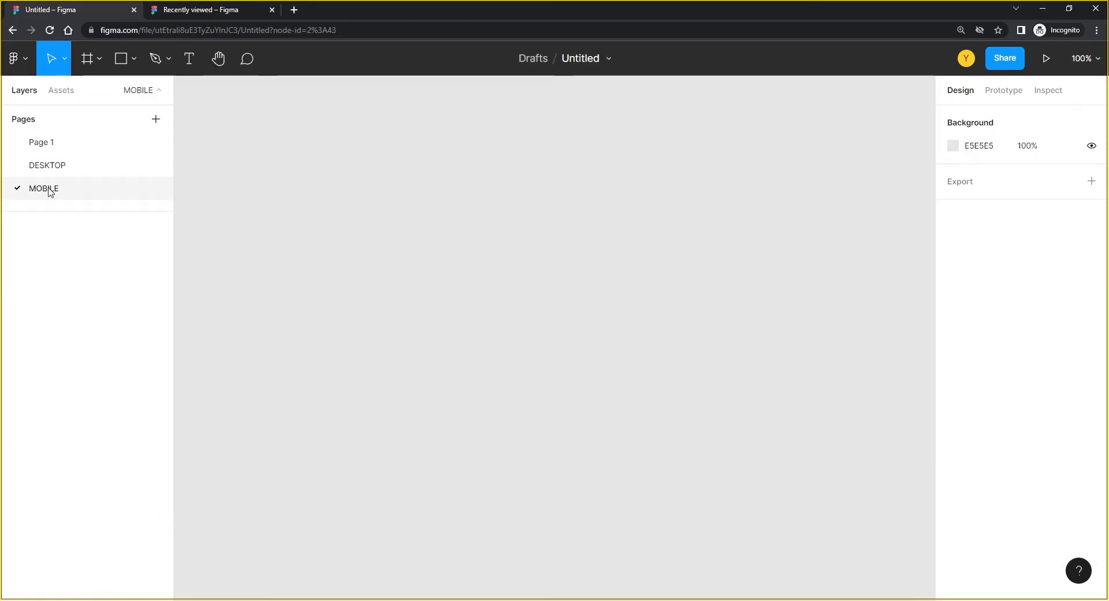
click(156, 119)
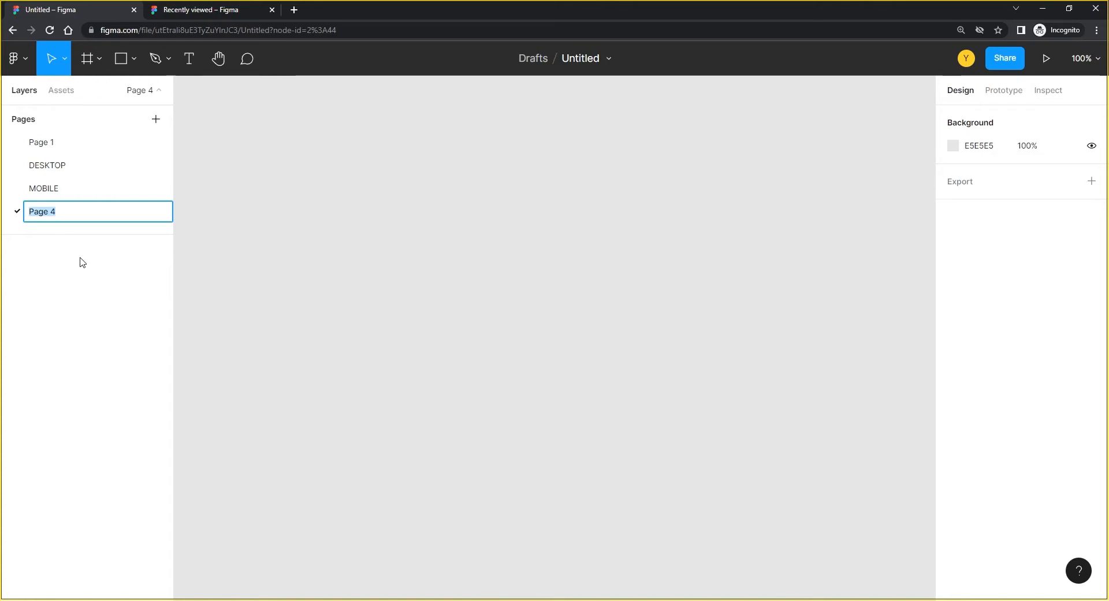
click(275, 204)
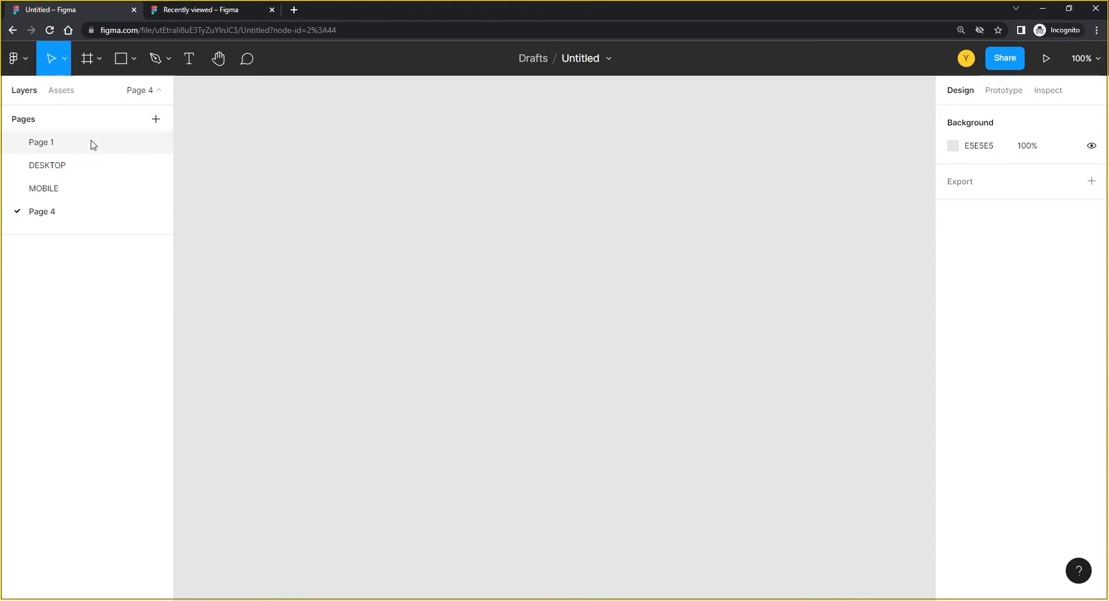
Step: Copy the screen 1 frame from Page 1 and paste it onto the MOBILE page
click(45, 143)
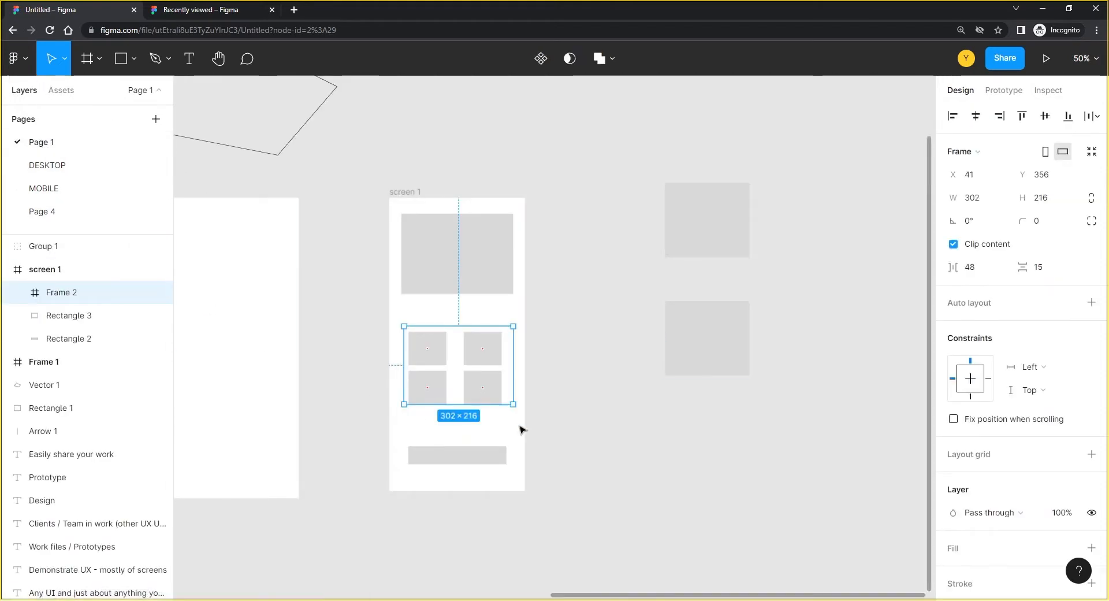
click(560, 384)
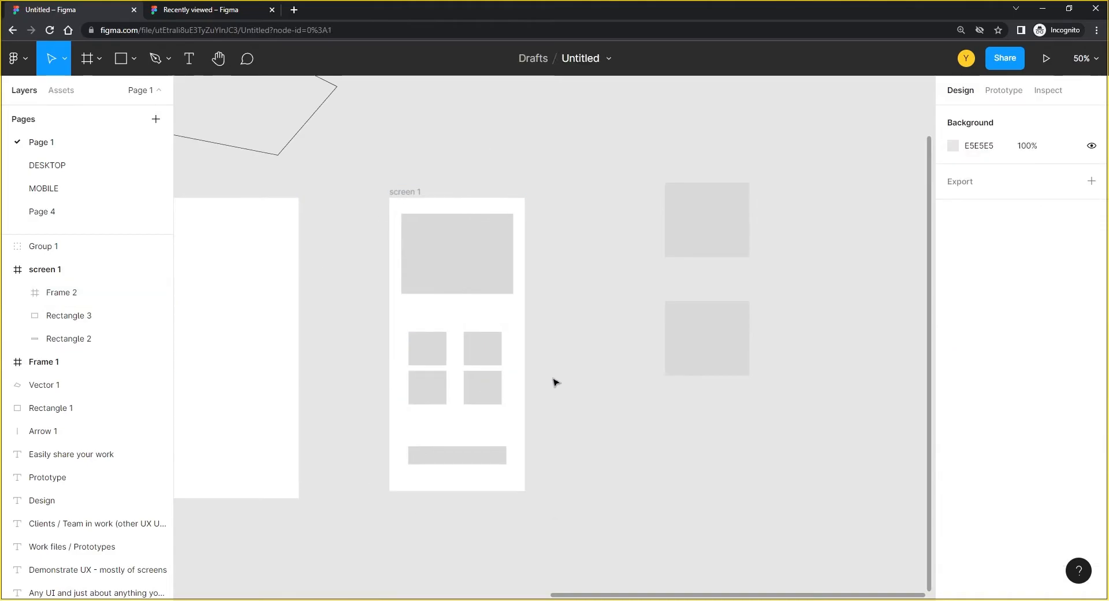
click(434, 204)
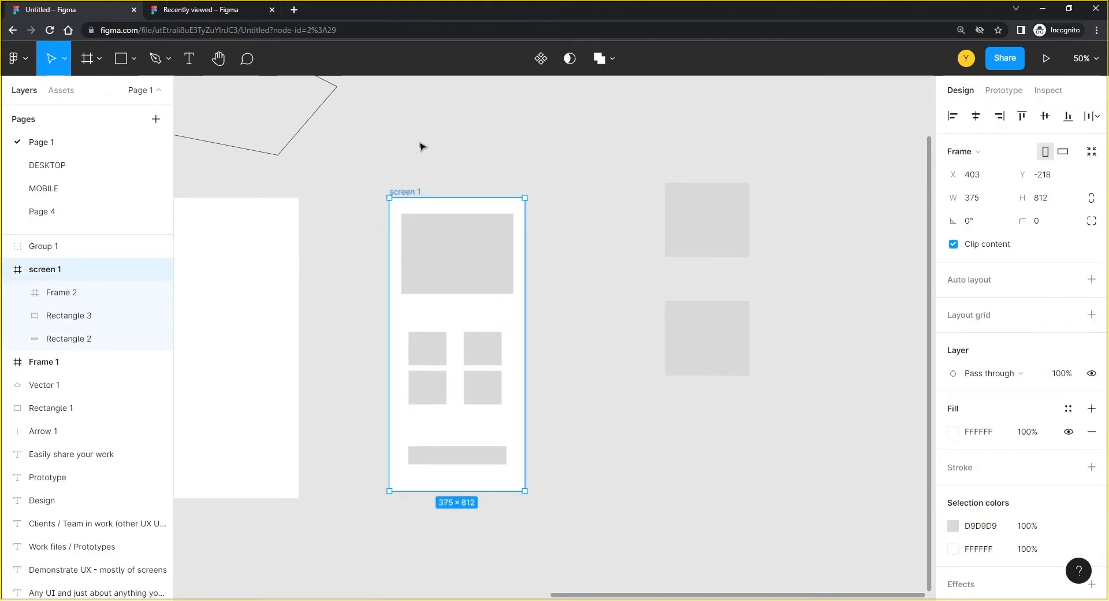
click(35, 169)
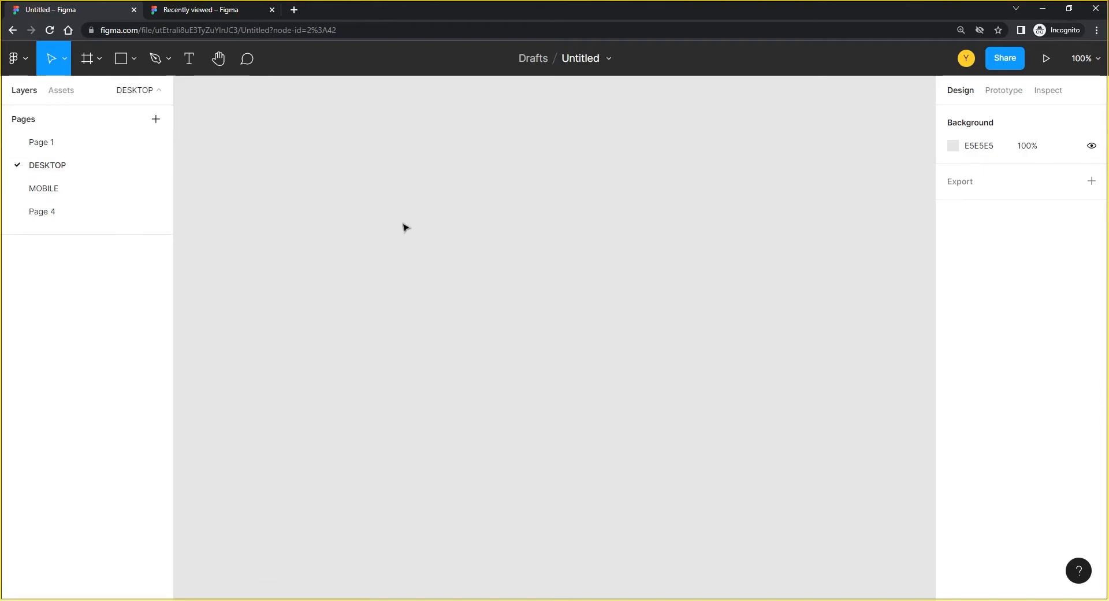
click(68, 186)
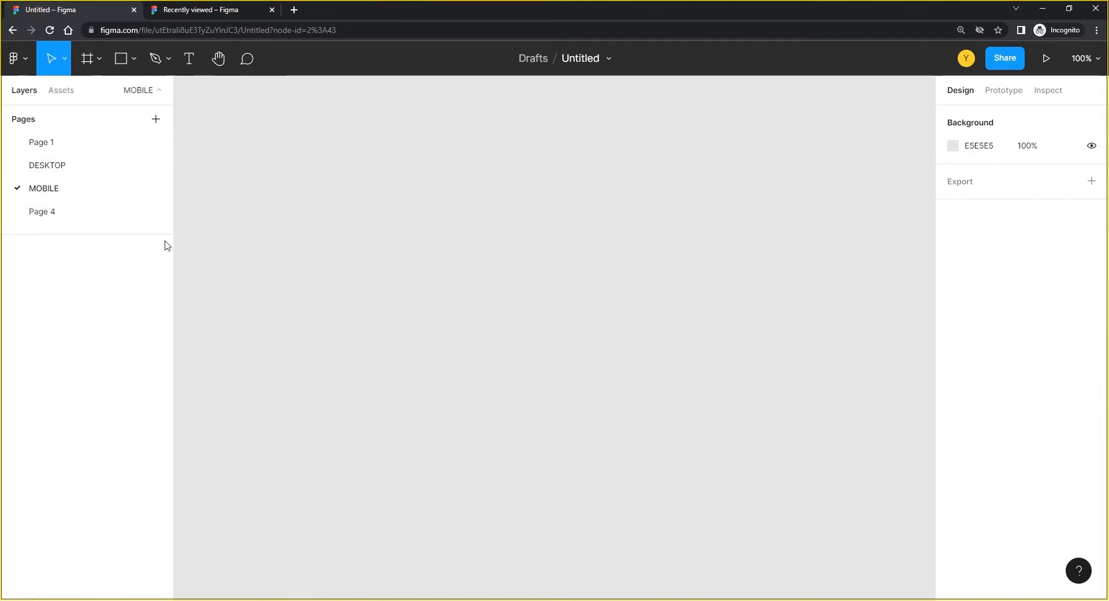
key(ctrl+v)
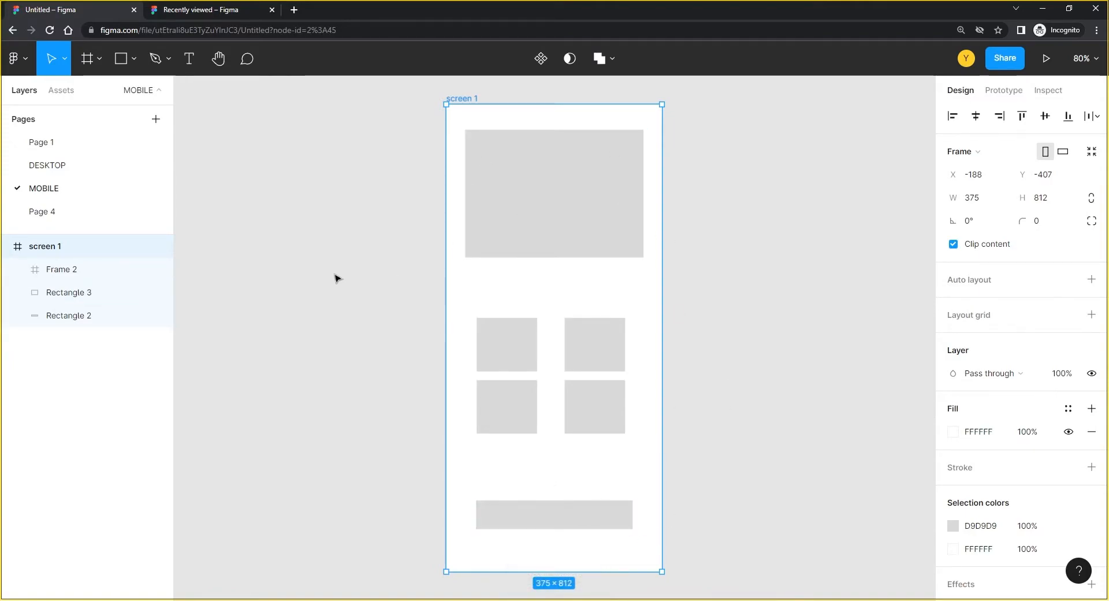
click(399, 252)
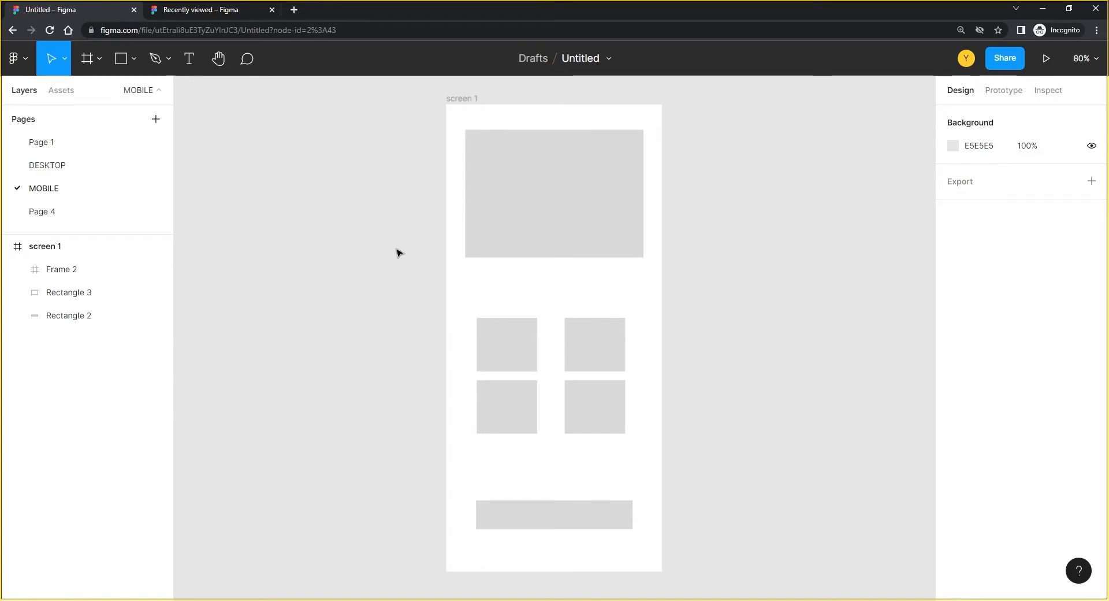
key(minus)
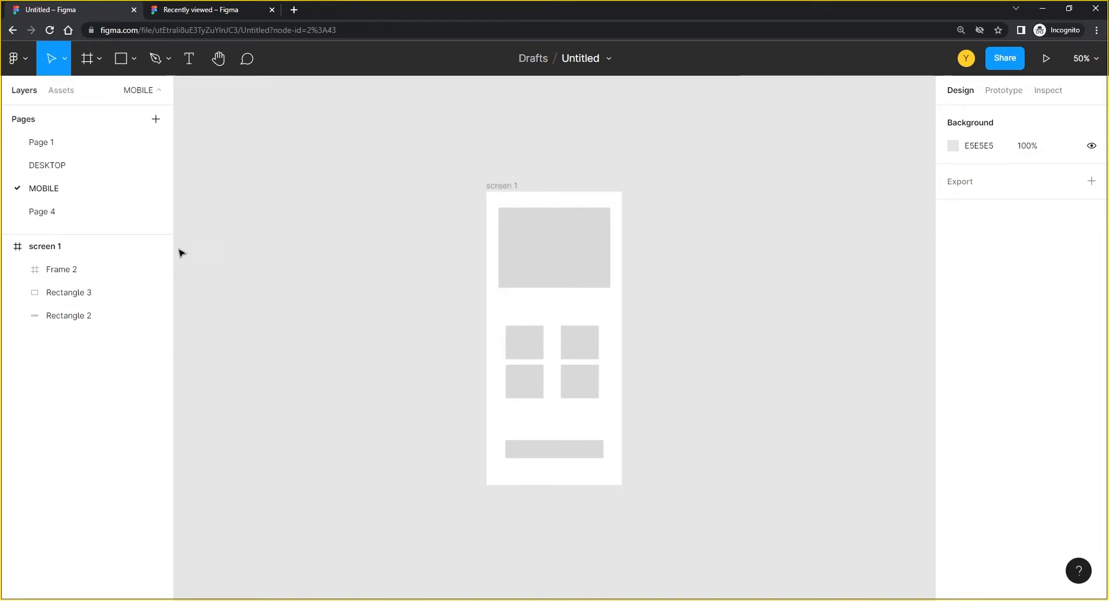
Step: Return to Page 1 and compare the group and screen 1 by selecting each and the rectangles nested inside them
click(43, 141)
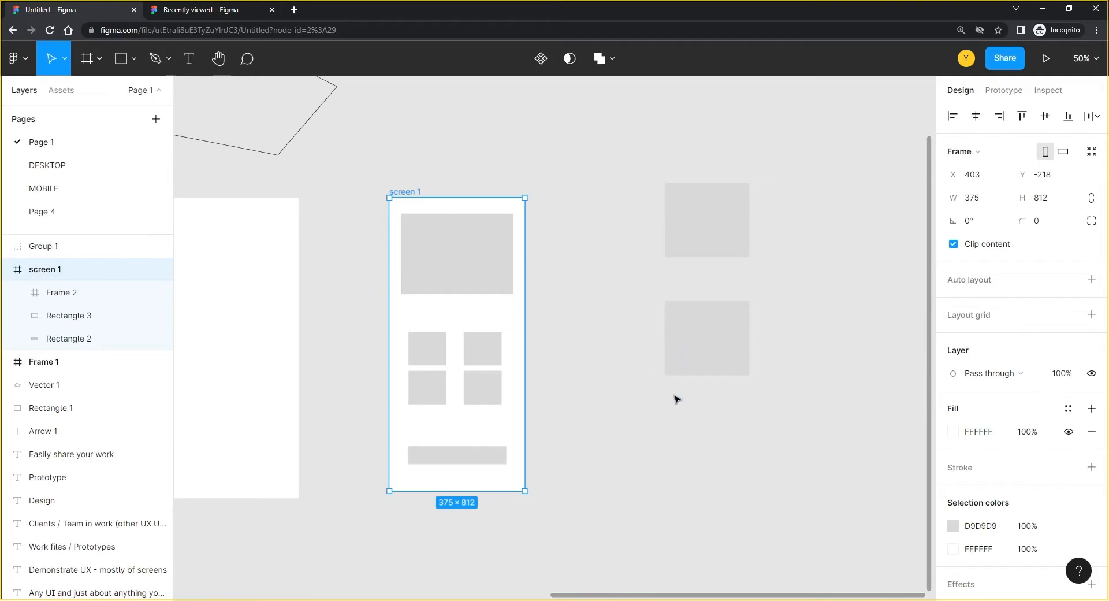
scroll(616, 407, left, 4)
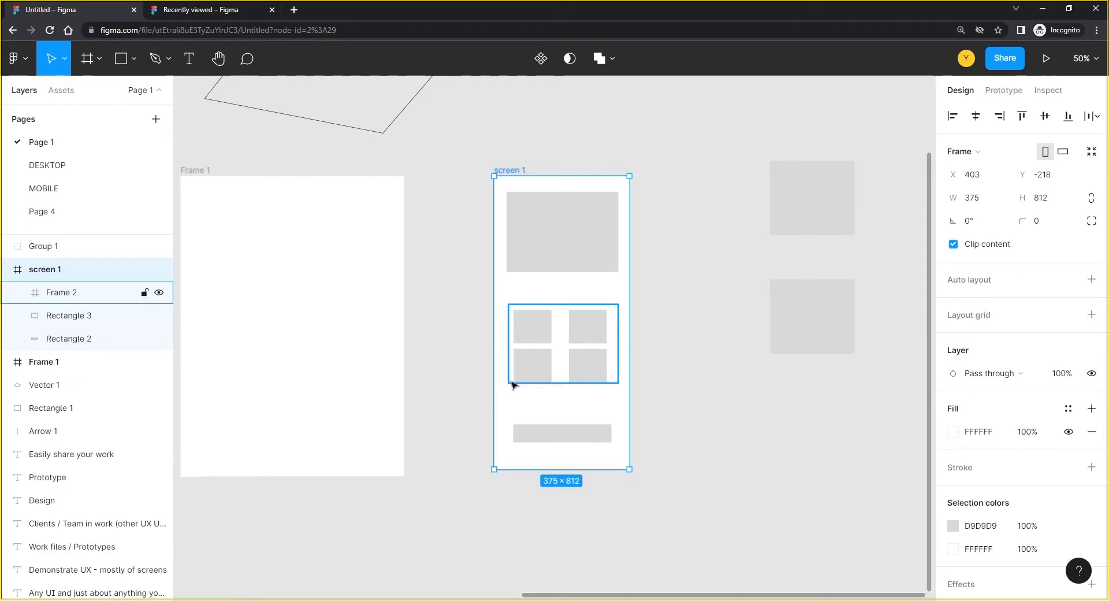
click(811, 209)
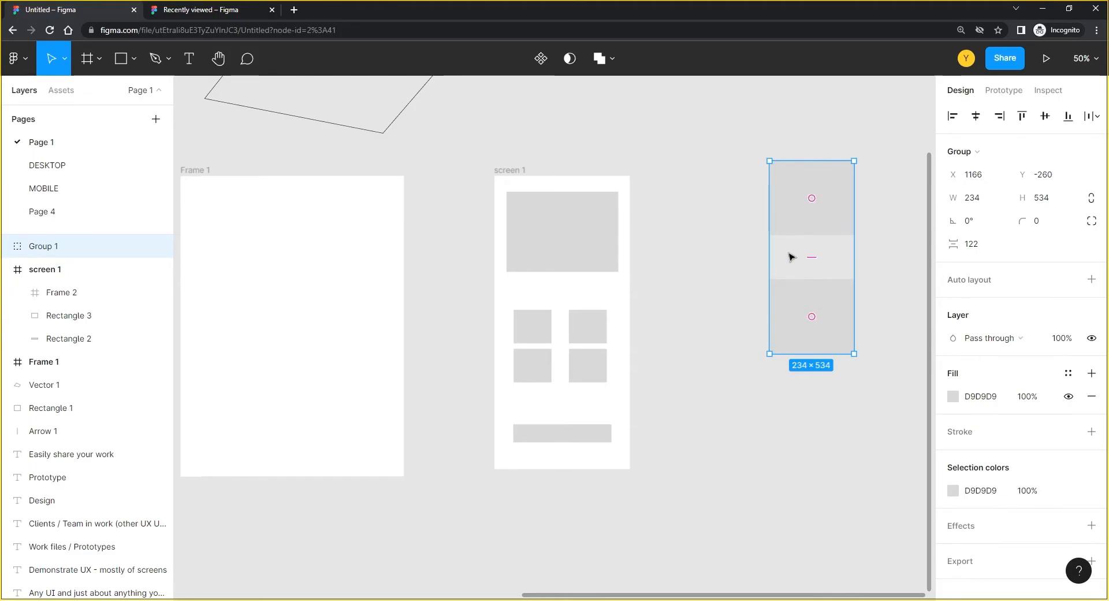
double_click(791, 221)
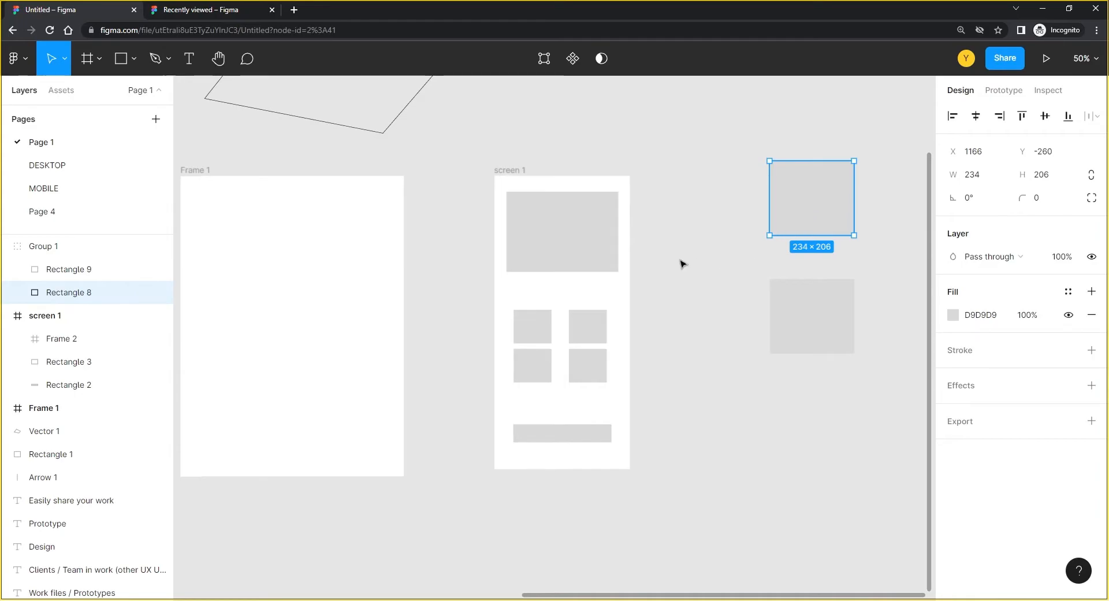
click(518, 169)
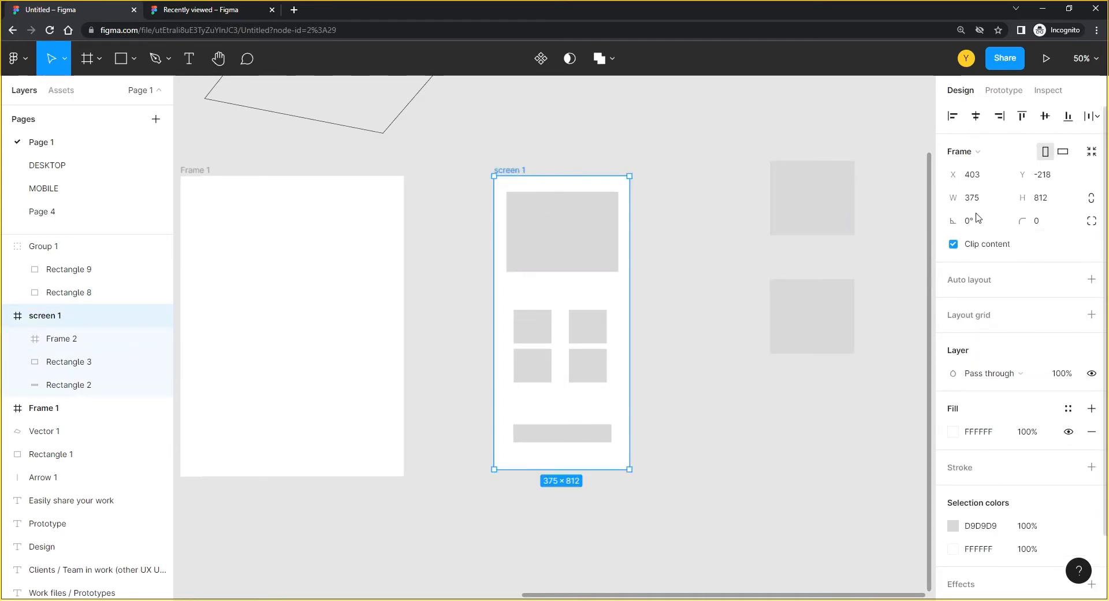
click(542, 331)
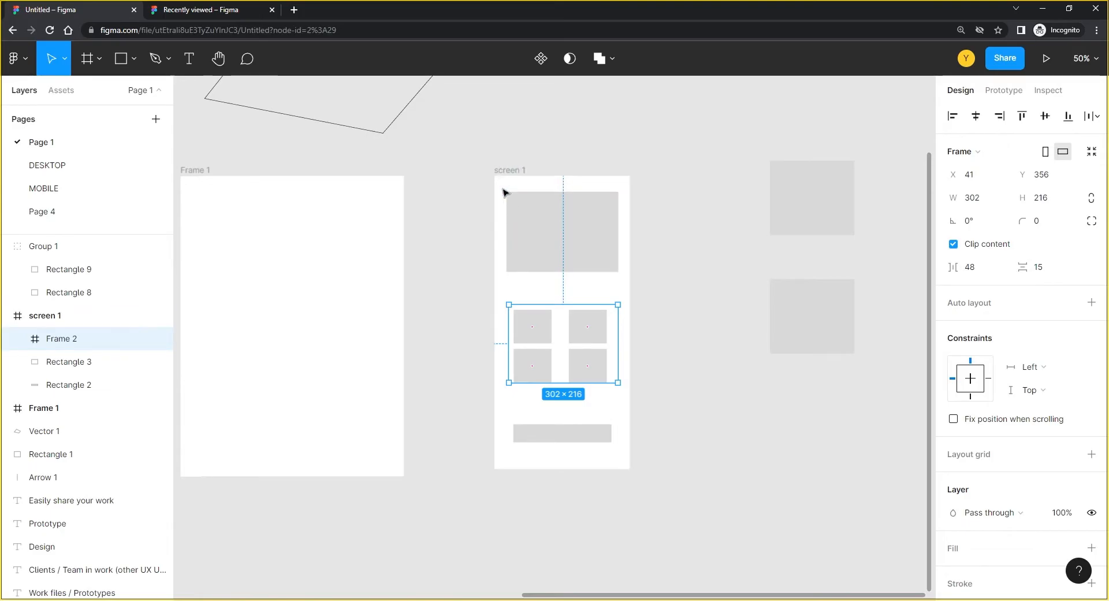
double_click(546, 339)
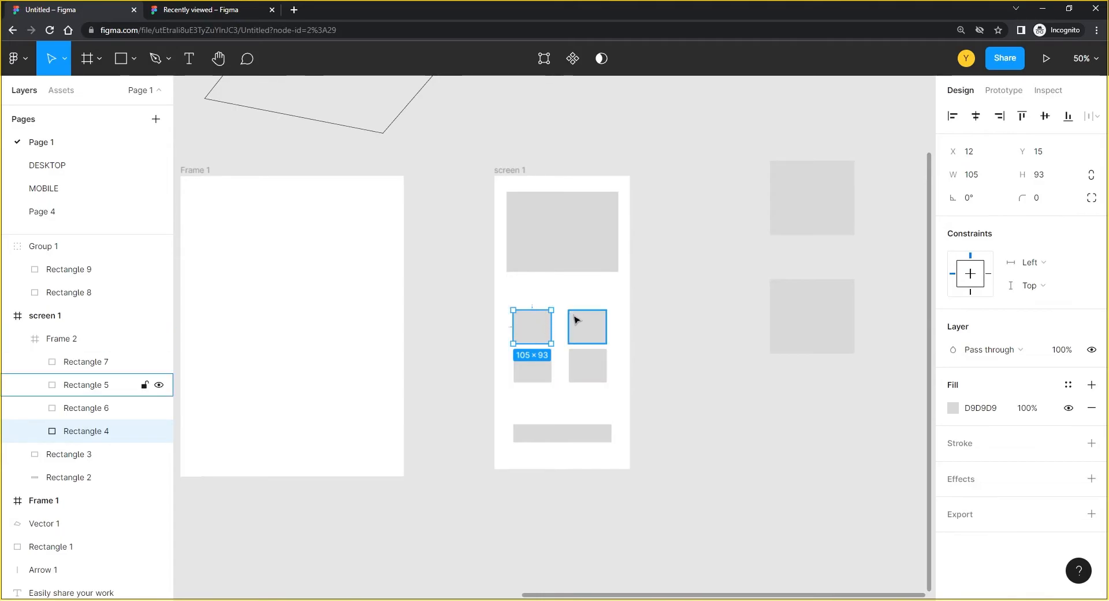
Step: Give the frame around the four small rectangles in screen 1 a solid light pink FFDDDD fill
click(566, 320)
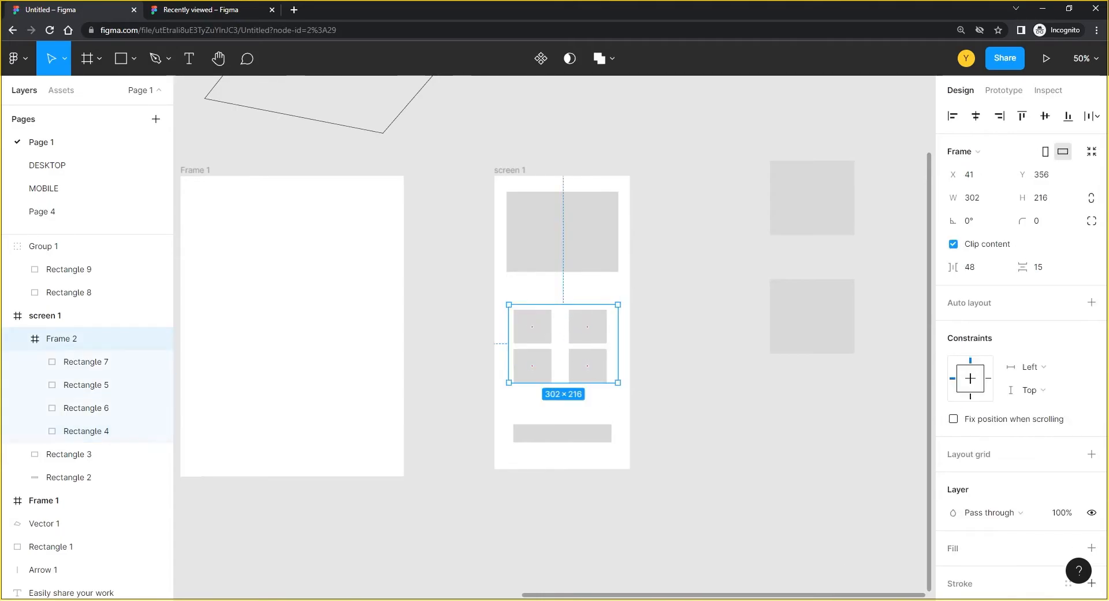
scroll(1080, 461, down, 3)
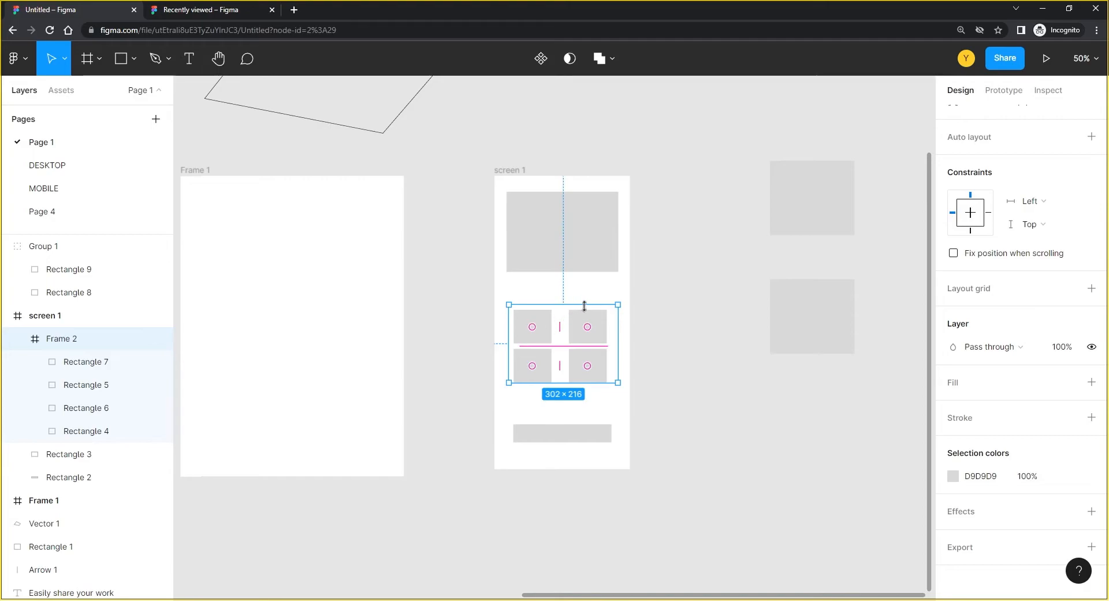
mouse_move(1088, 482)
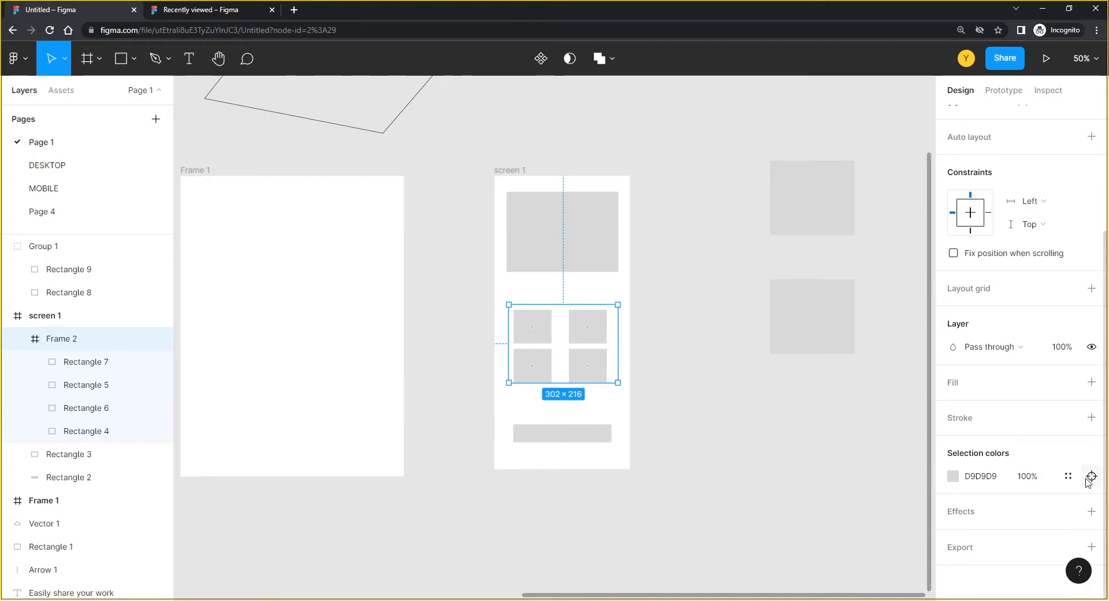
click(1092, 382)
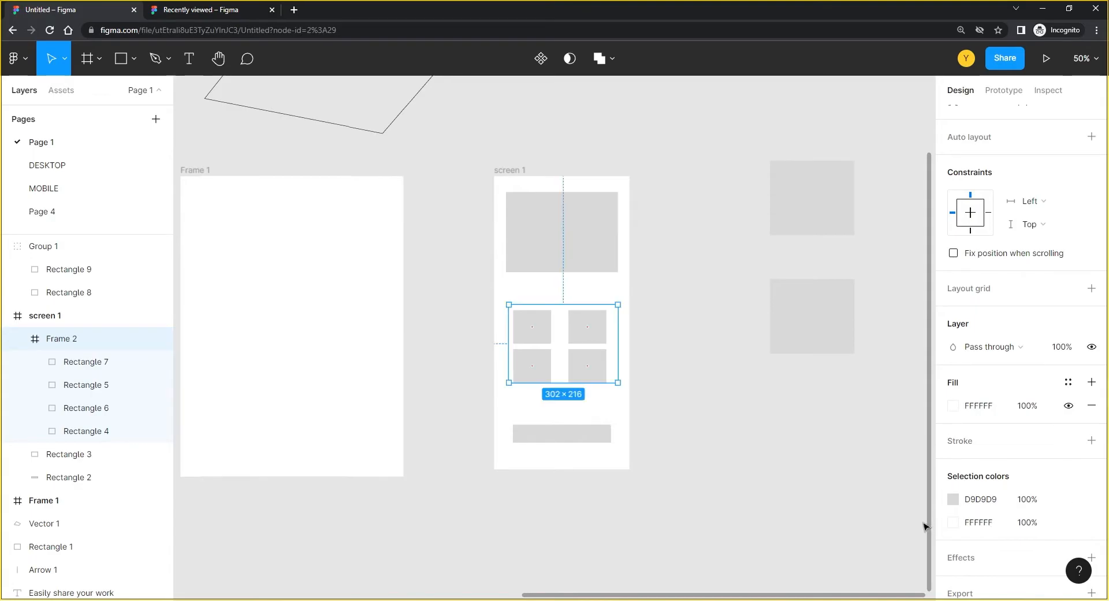
click(953, 408)
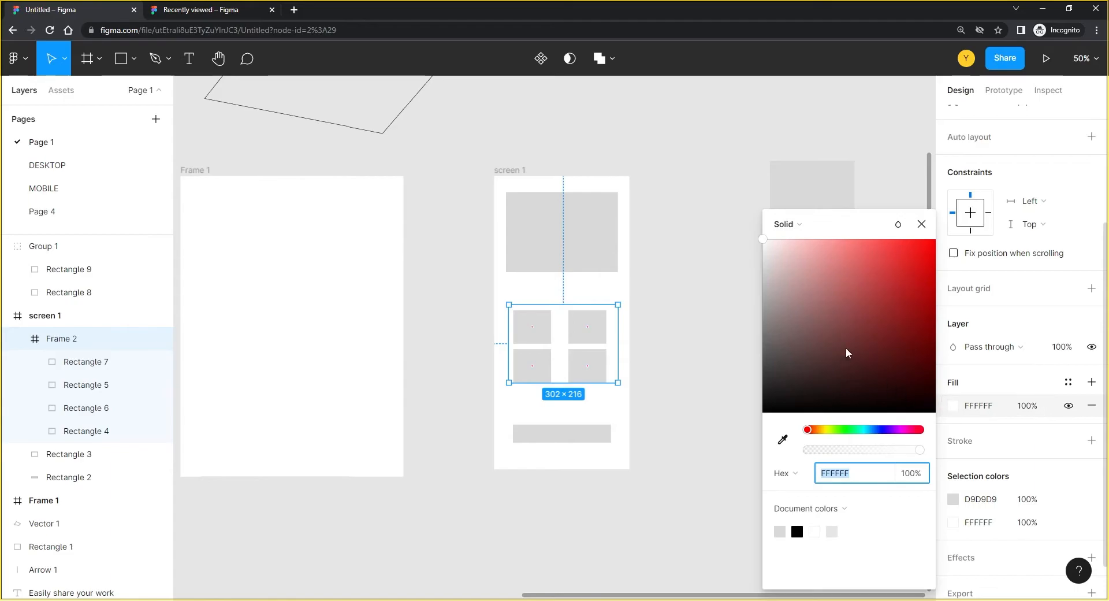
drag(760, 242, 785, 239)
click(665, 333)
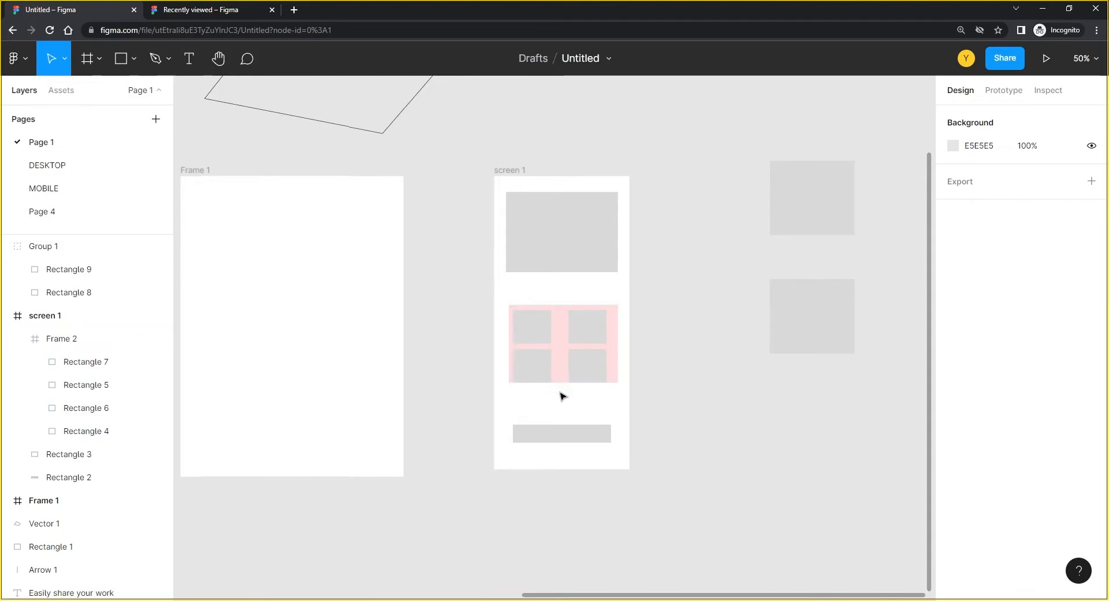
Step: Examine the pink nested frame in screen 1 and its rectangles by selecting each and comparing their properties
key(shift+0)
drag(577, 391, 437, 336)
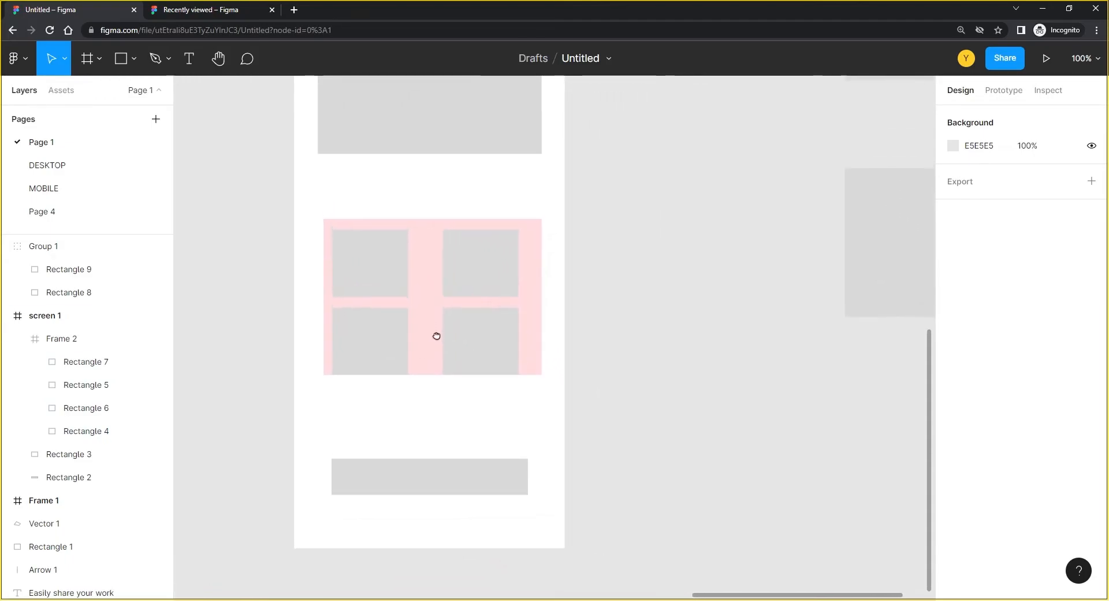
click(426, 297)
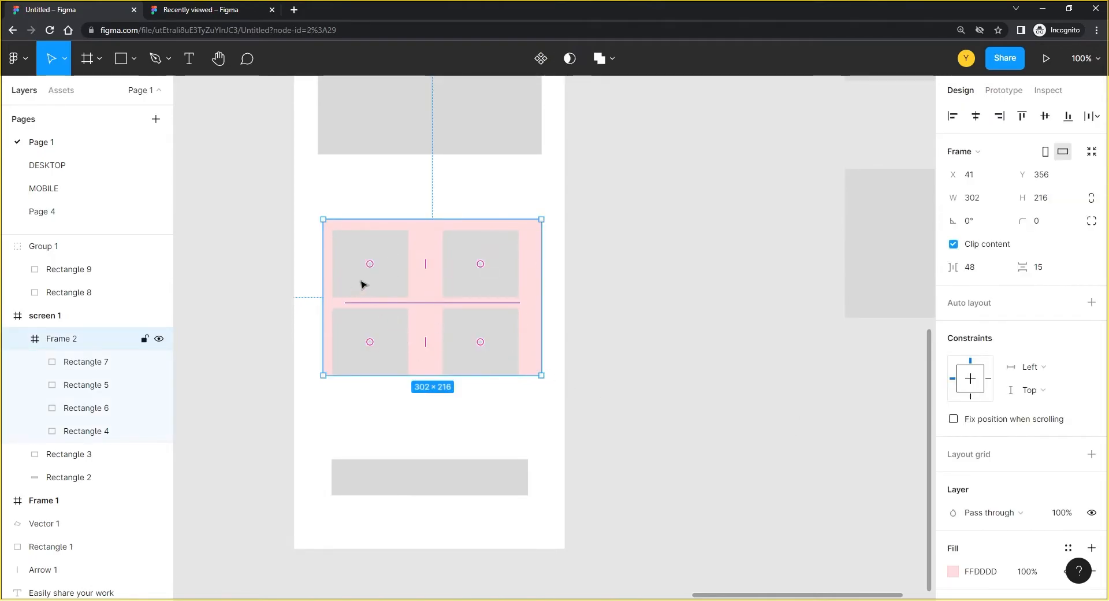
click(390, 289)
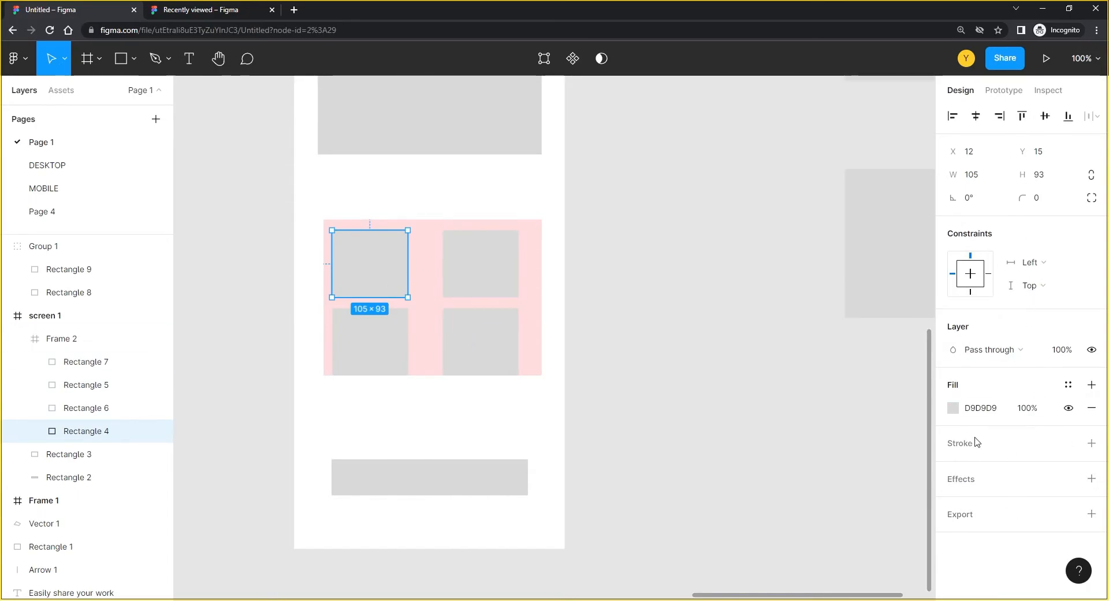
click(664, 373)
key(minus)
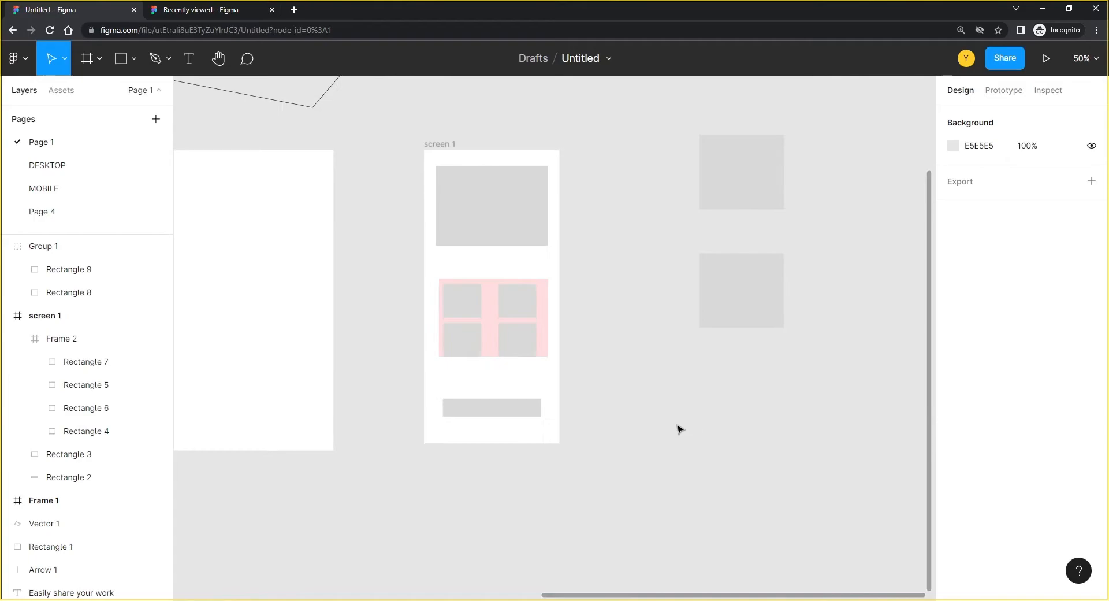
drag(639, 379, 840, 380)
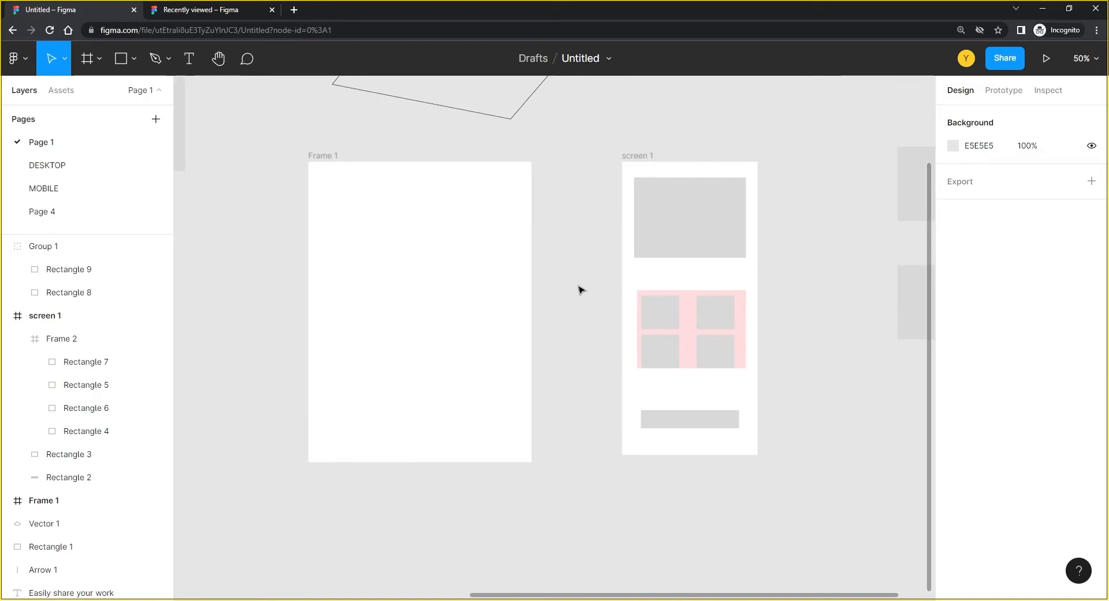
click(695, 293)
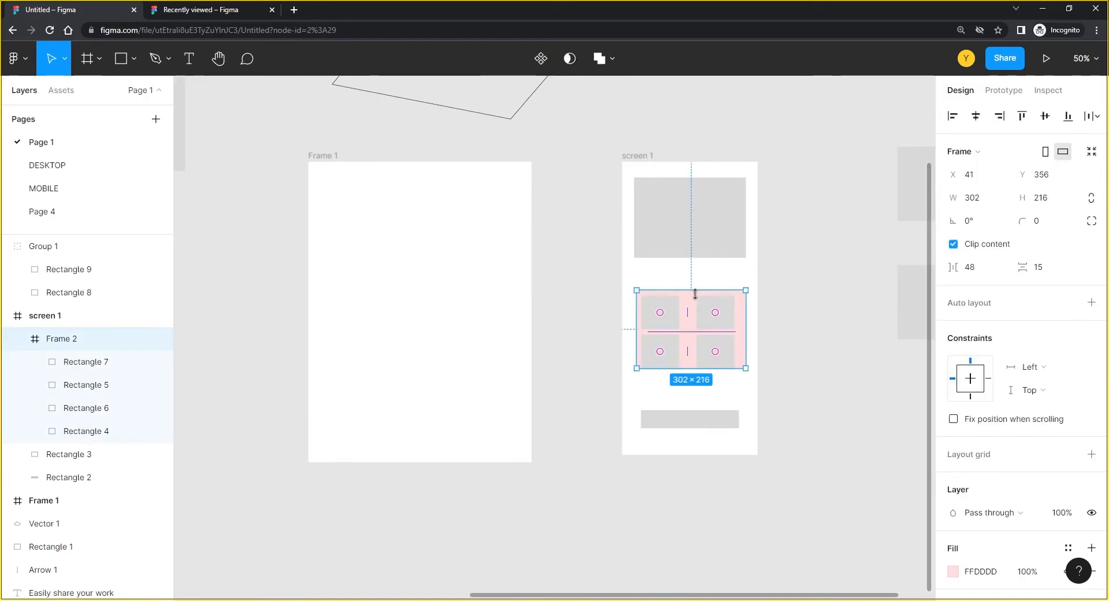
click(722, 315)
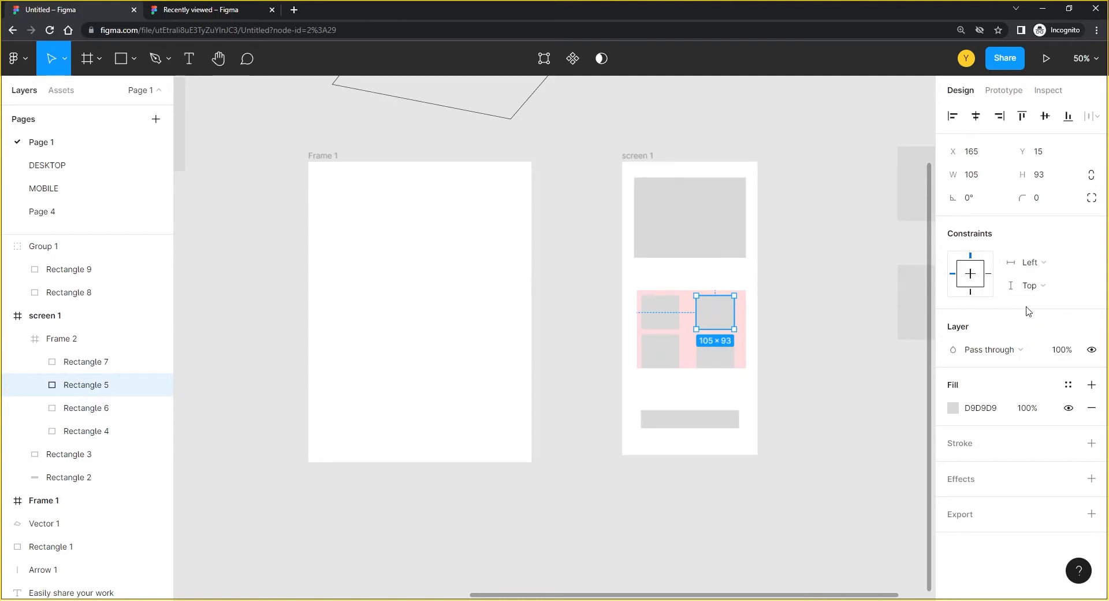
click(814, 261)
drag(692, 401, 484, 410)
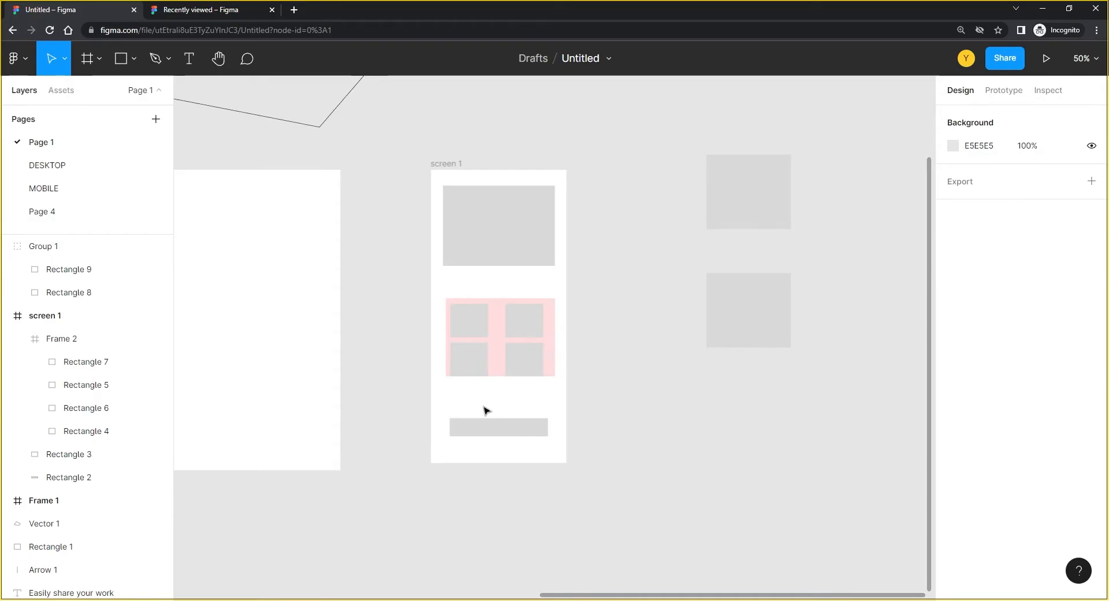
drag(389, 277, 562, 292)
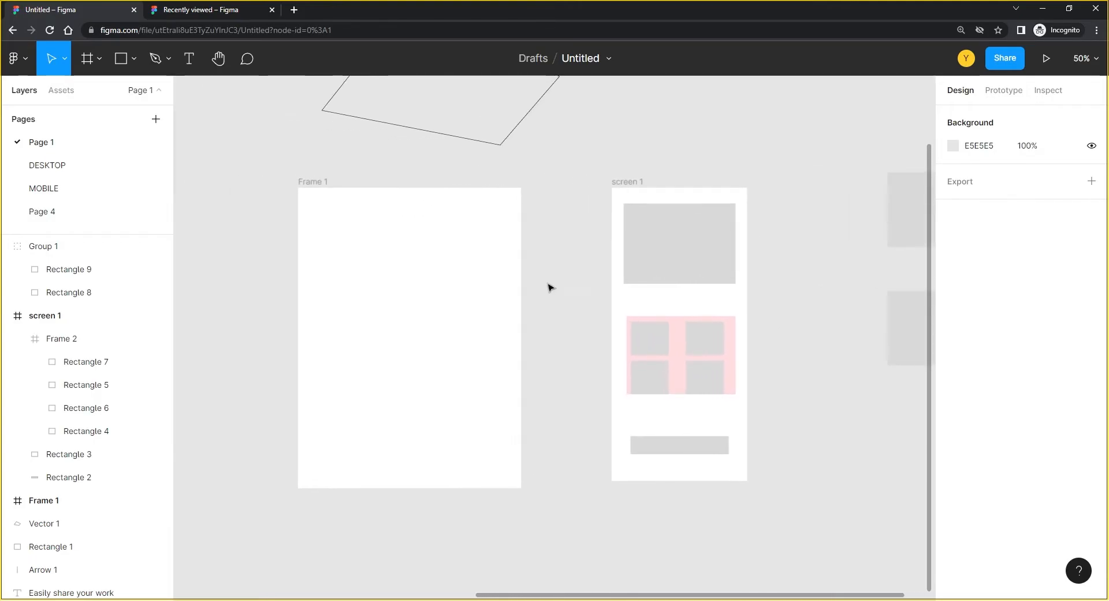
Step: Draw a five-pointed star about 298 × 298 in the middle of Frame 1
click(137, 60)
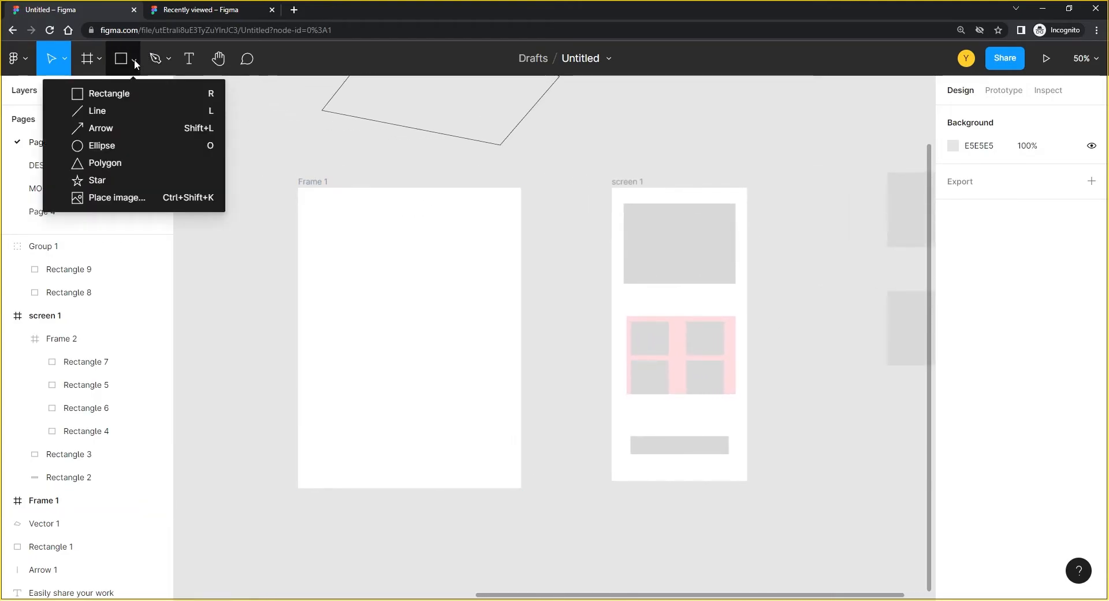
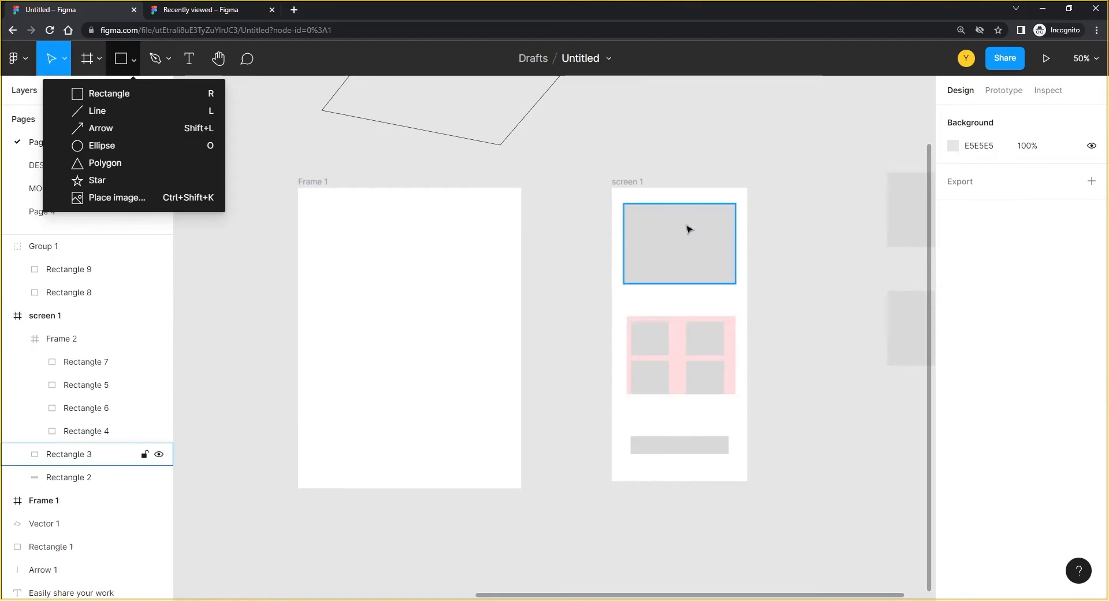
click(581, 247)
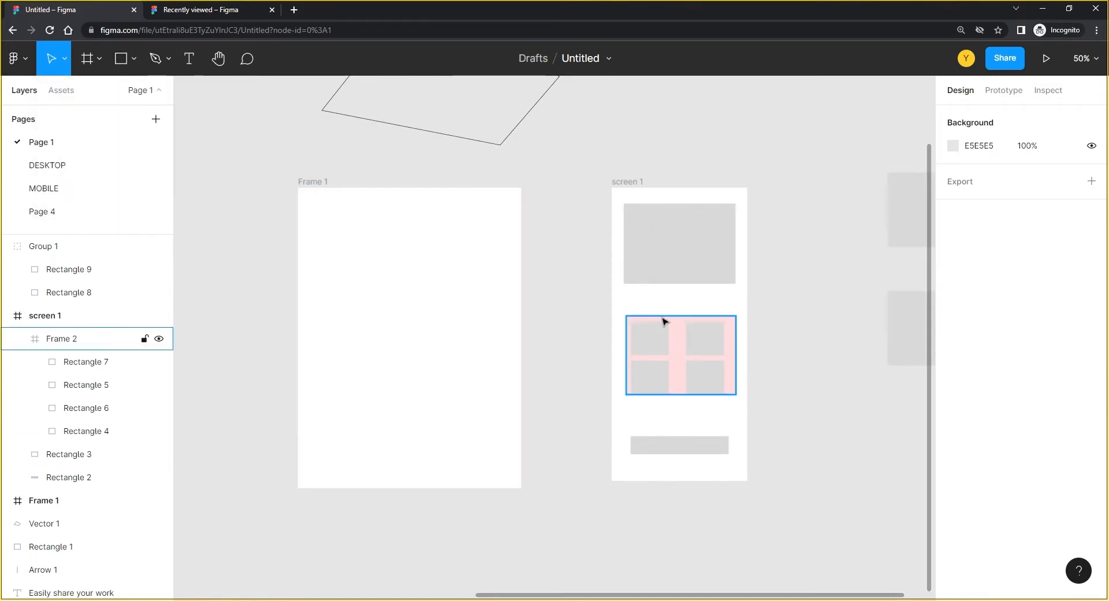
click(98, 58)
click(133, 60)
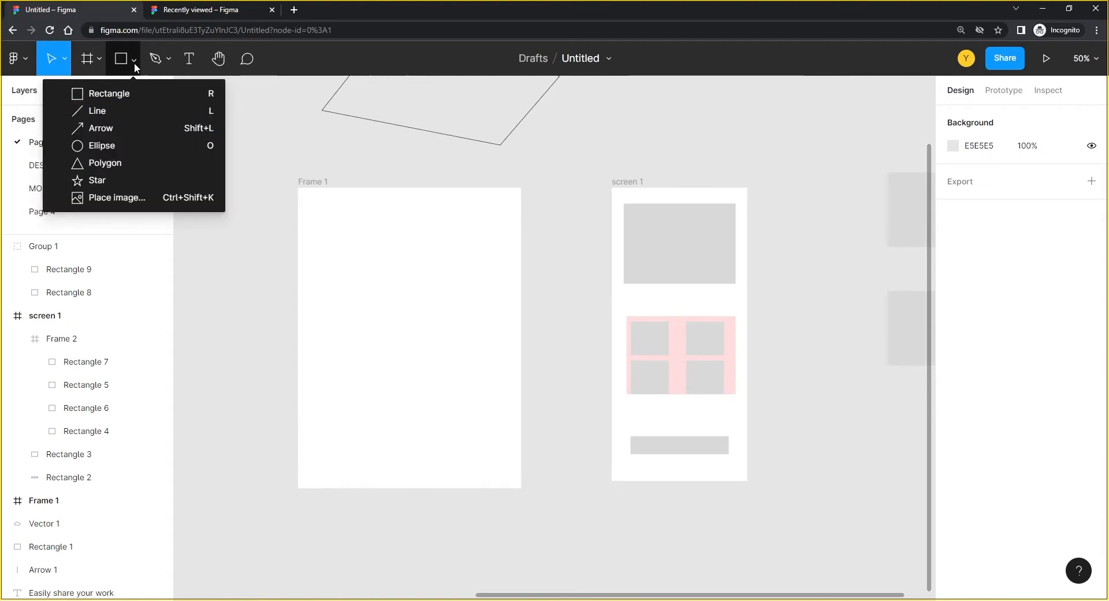
click(134, 179)
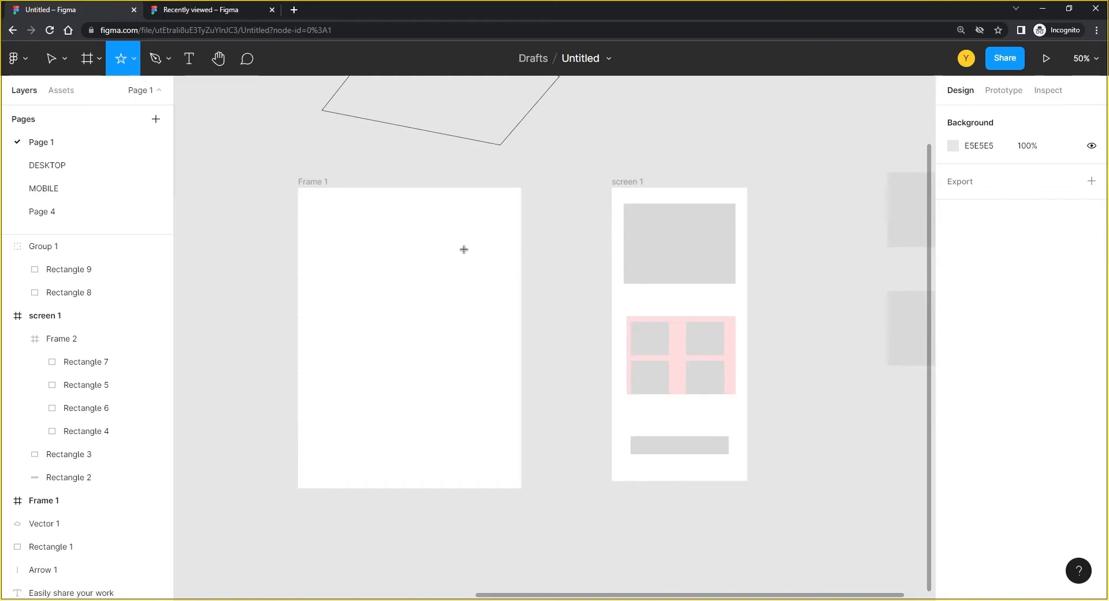
drag(469, 263, 360, 368)
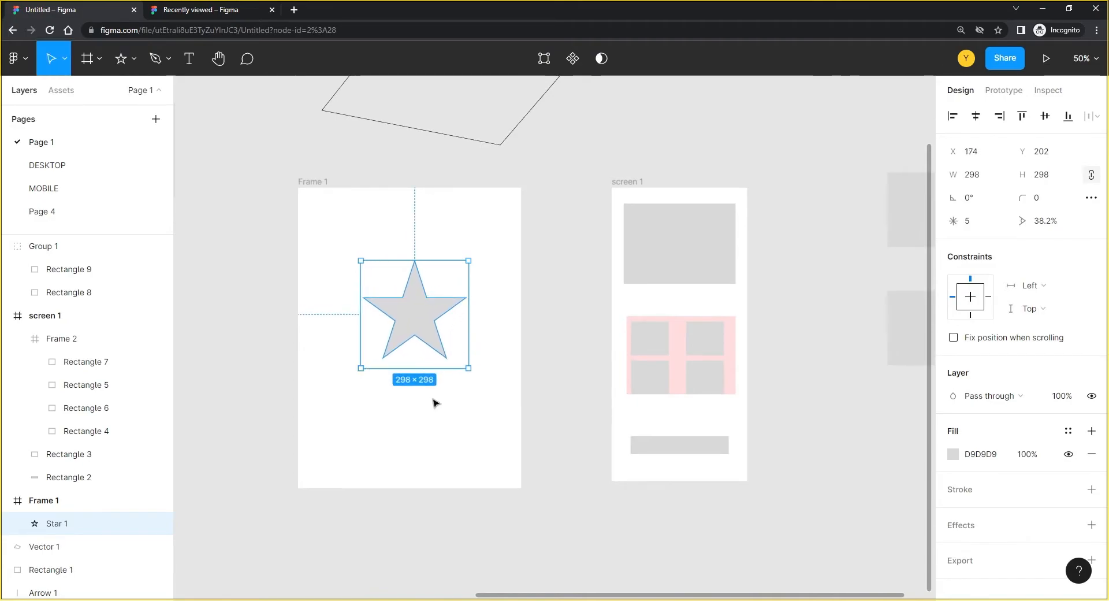
Step: Reshape the star in Frame 1 into a badge with 12 points and an 84% ratio
mouse_move(463, 305)
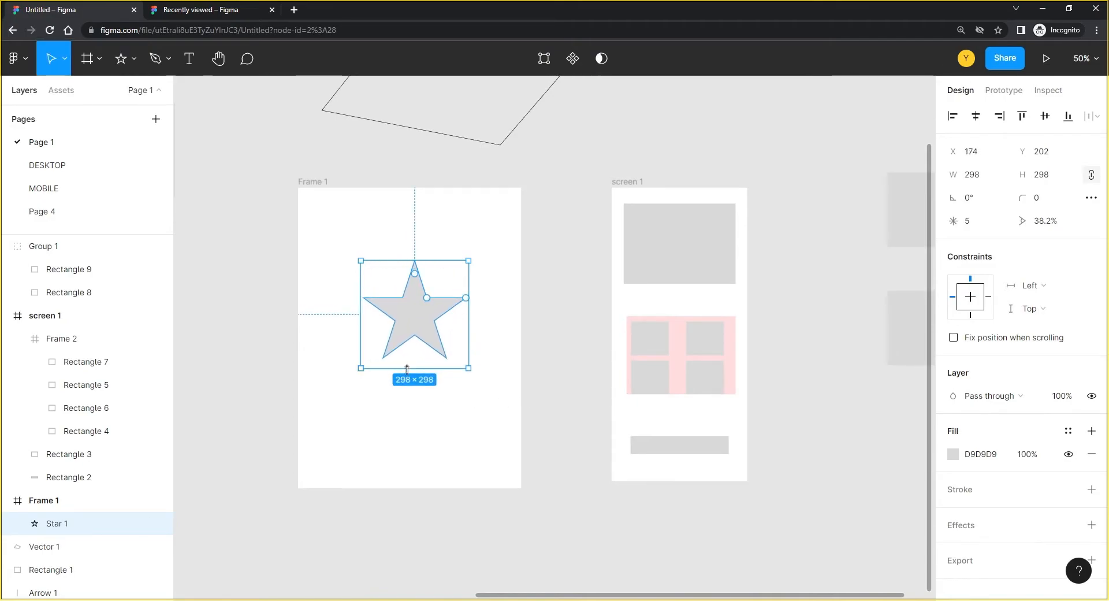
drag(466, 298, 432, 273)
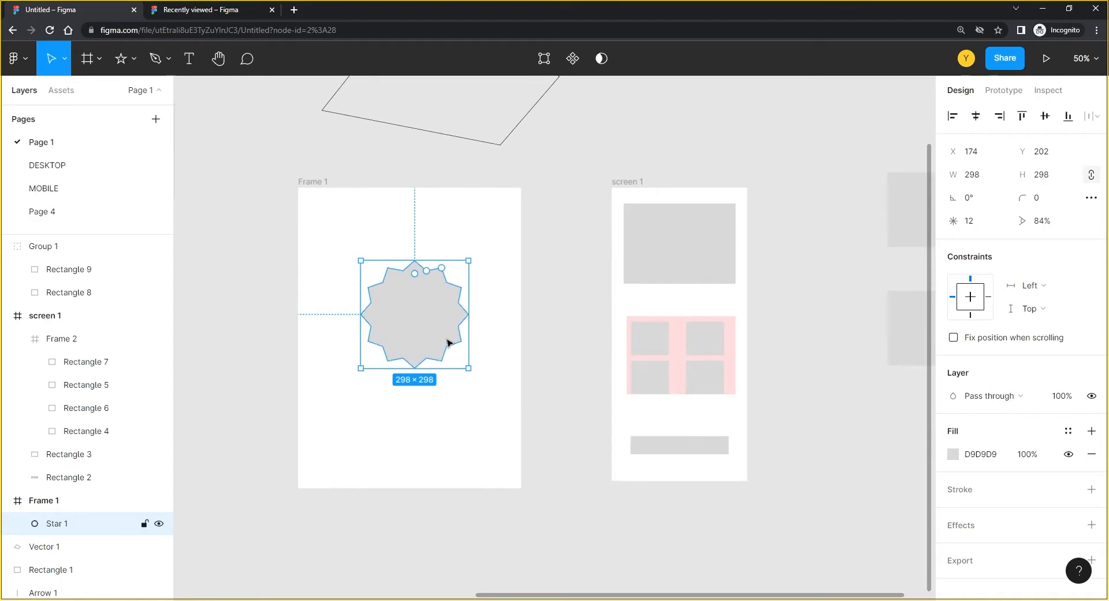
click(581, 289)
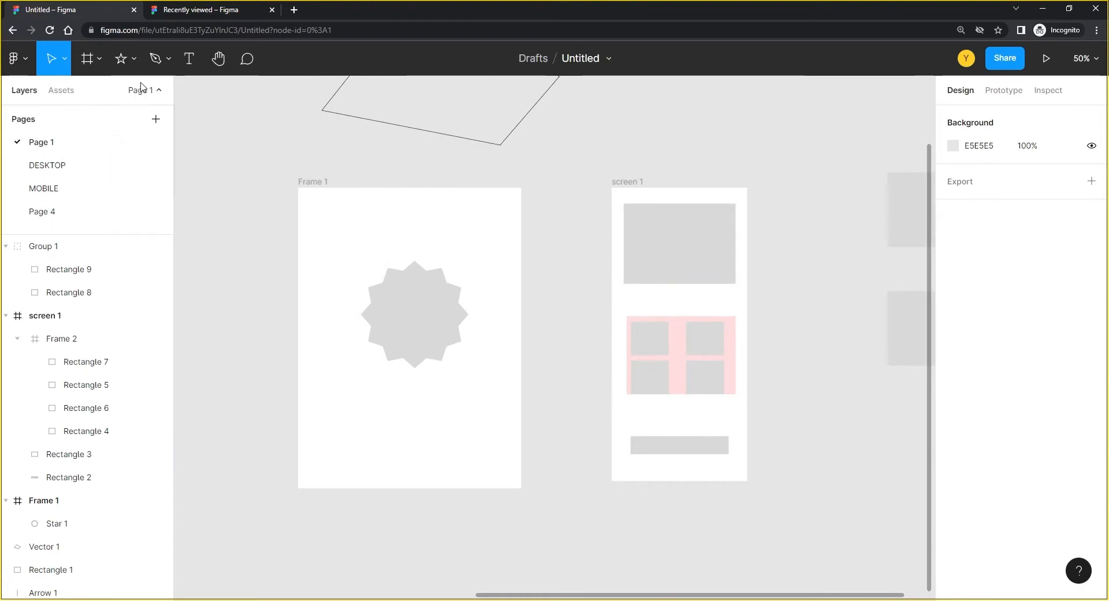
click(134, 59)
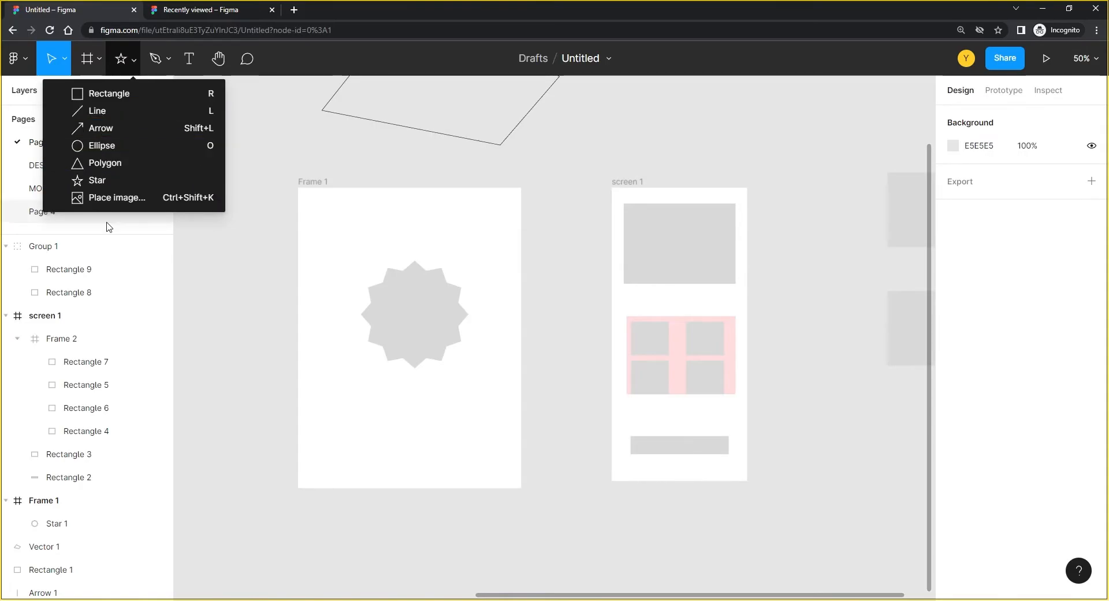
click(115, 200)
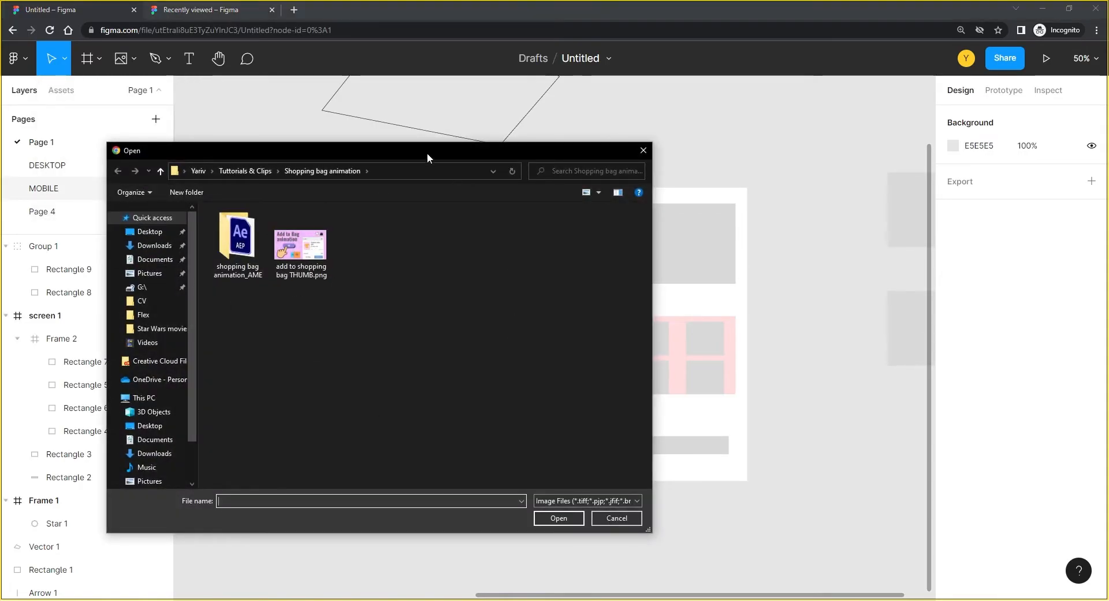
click(643, 151)
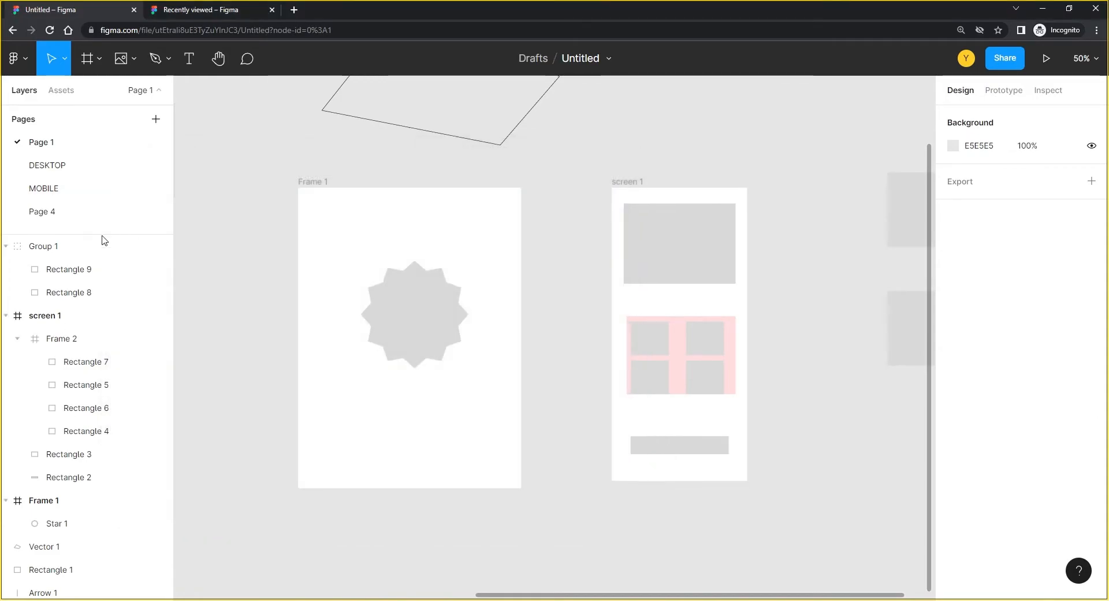
Step: Switch to the Recently viewed browser tab and search Google Images there for NATURE
click(210, 13)
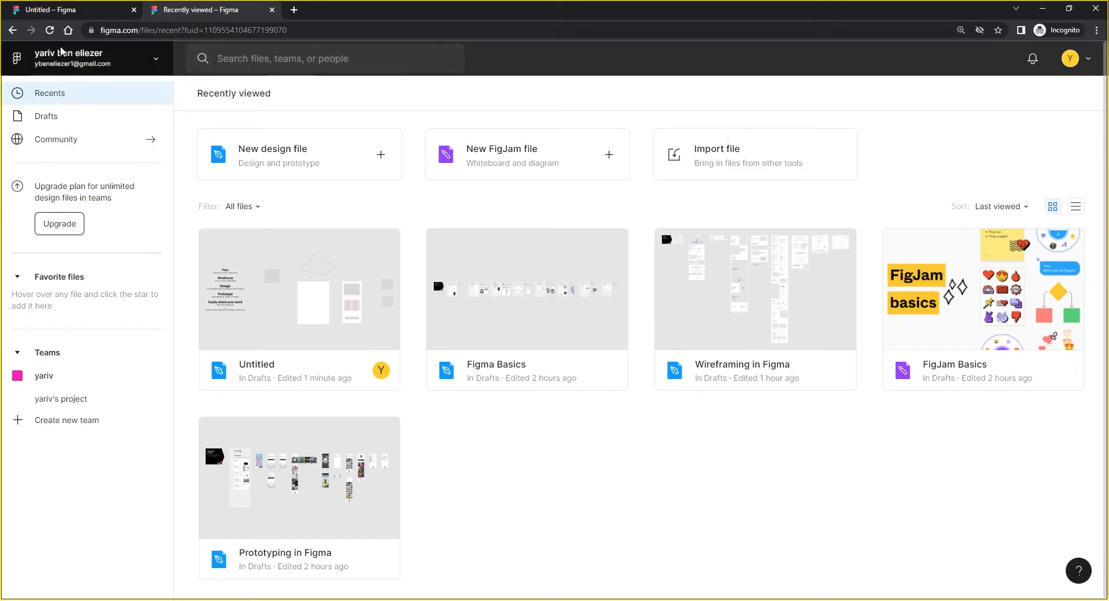
click(120, 33)
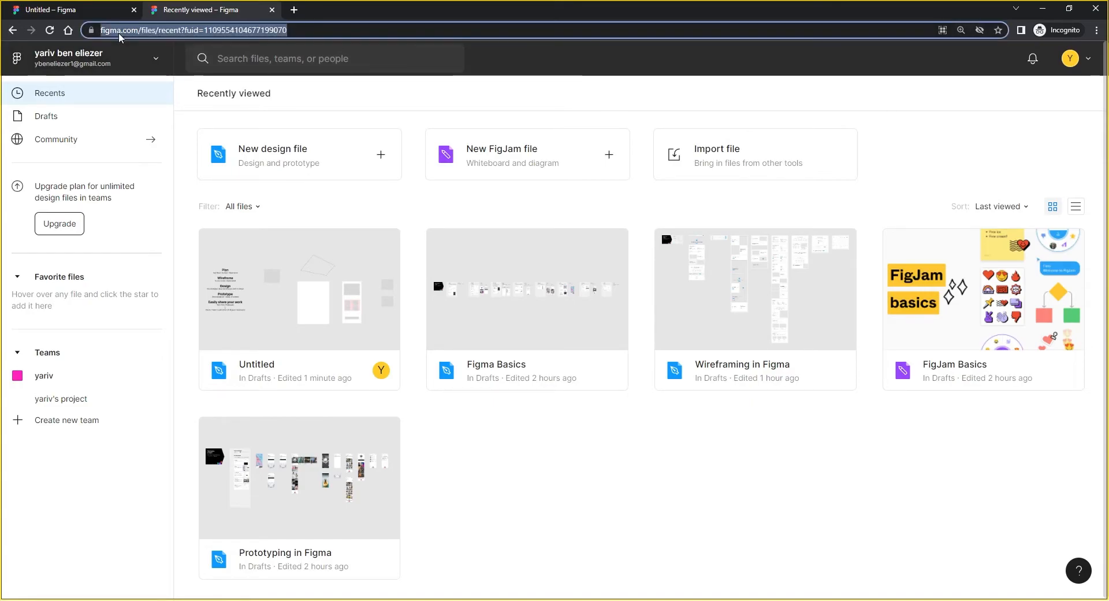
text(NATURE)
key(Return)
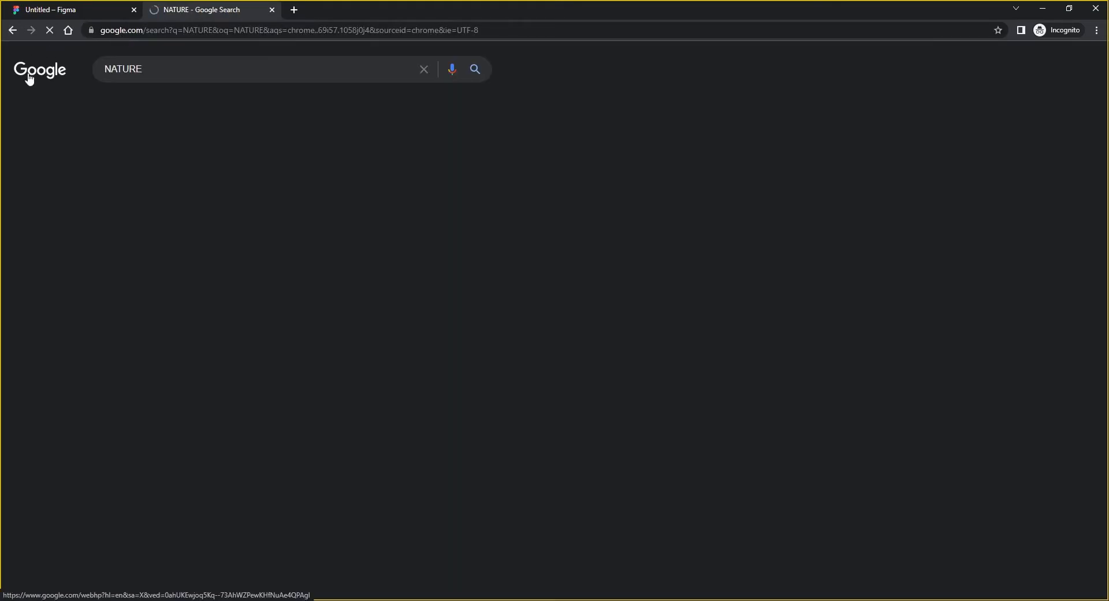
click(166, 111)
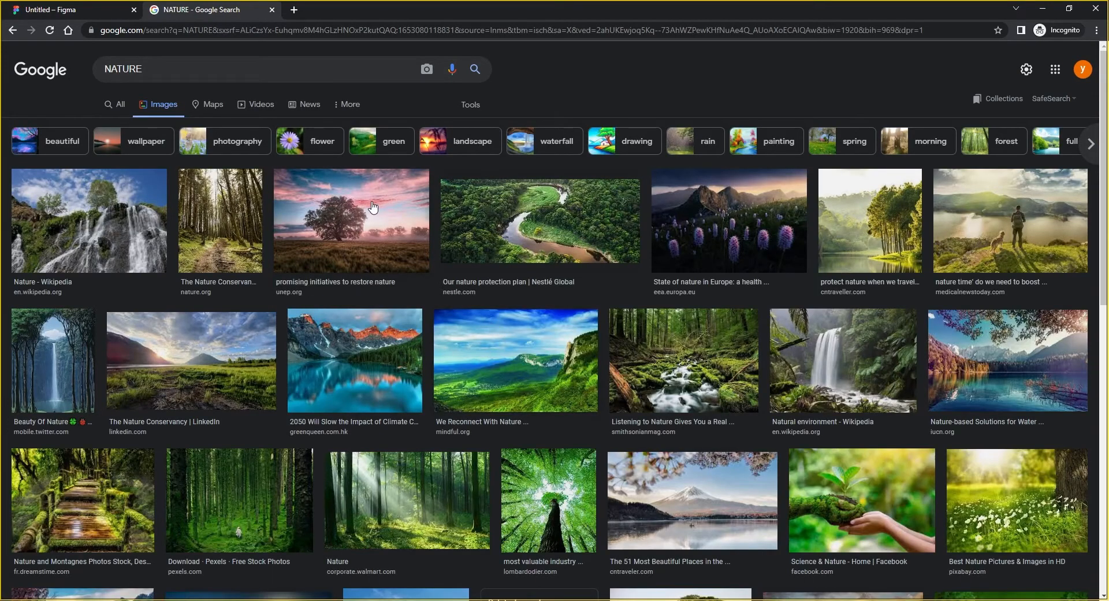
Step: Open the unep.org result showing a tree under a pink sky and copy the image
click(372, 207)
right_click(772, 219)
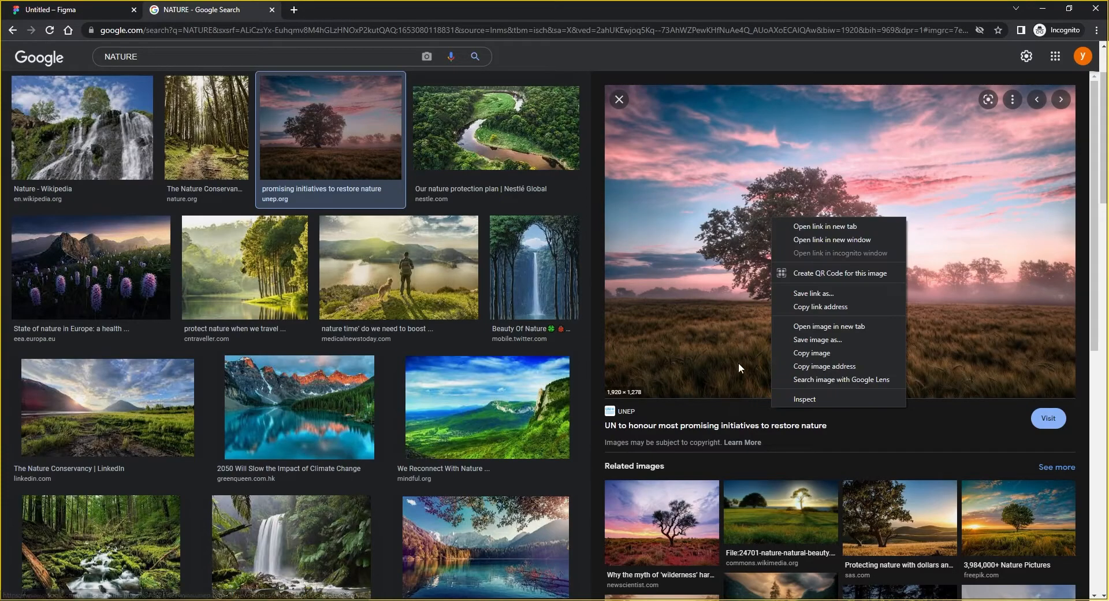
click(810, 352)
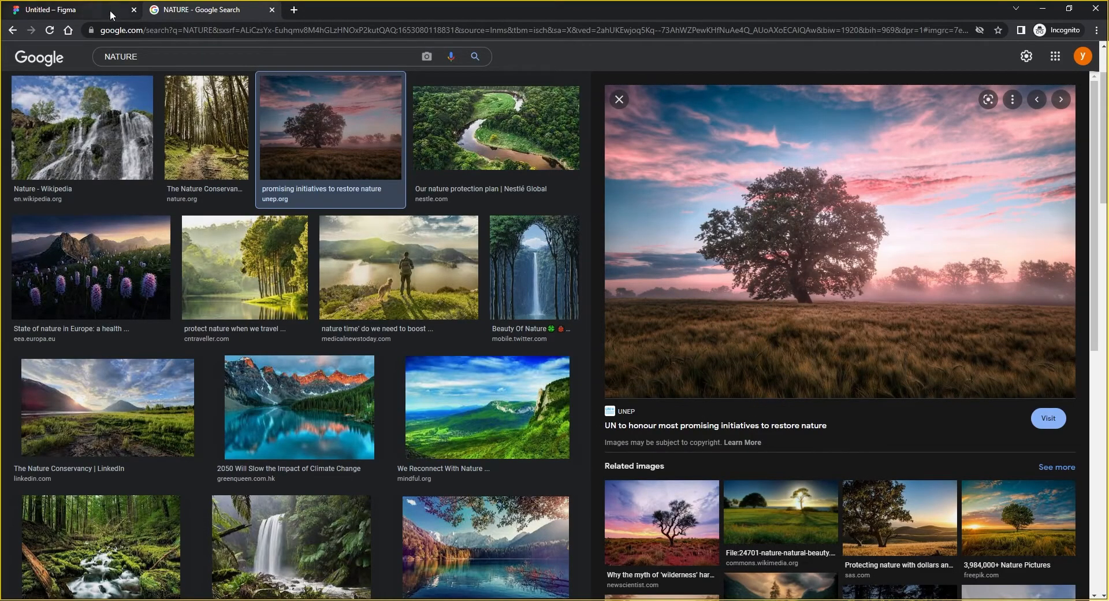
Step: Return to the Untitled Figma file and paste the copied tree image on Page 1 below the frames
click(75, 10)
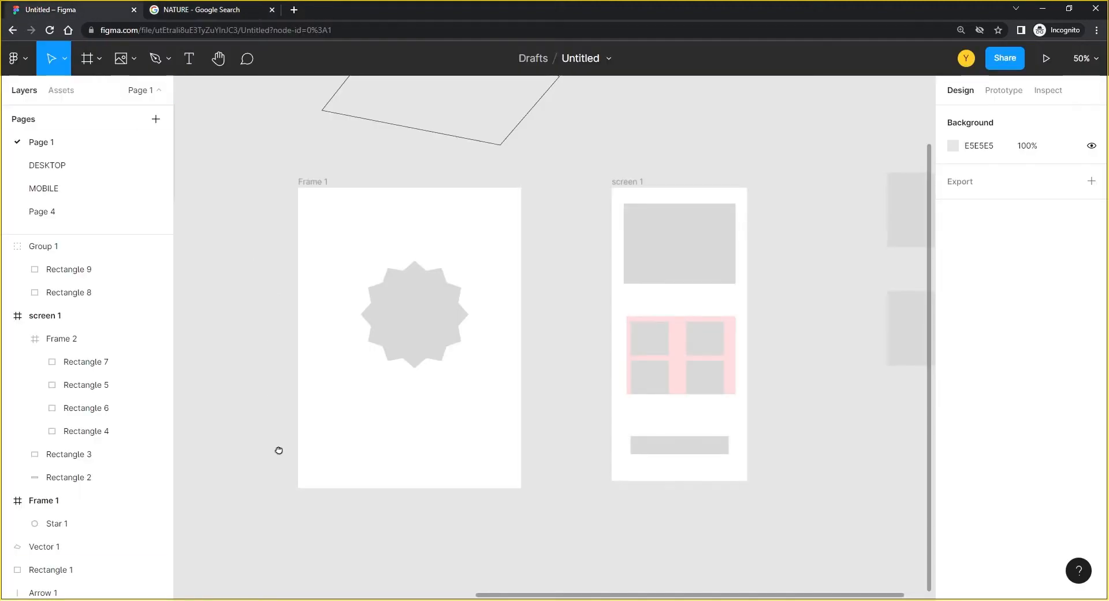
drag(280, 451, 380, 150)
key(ctrl+v)
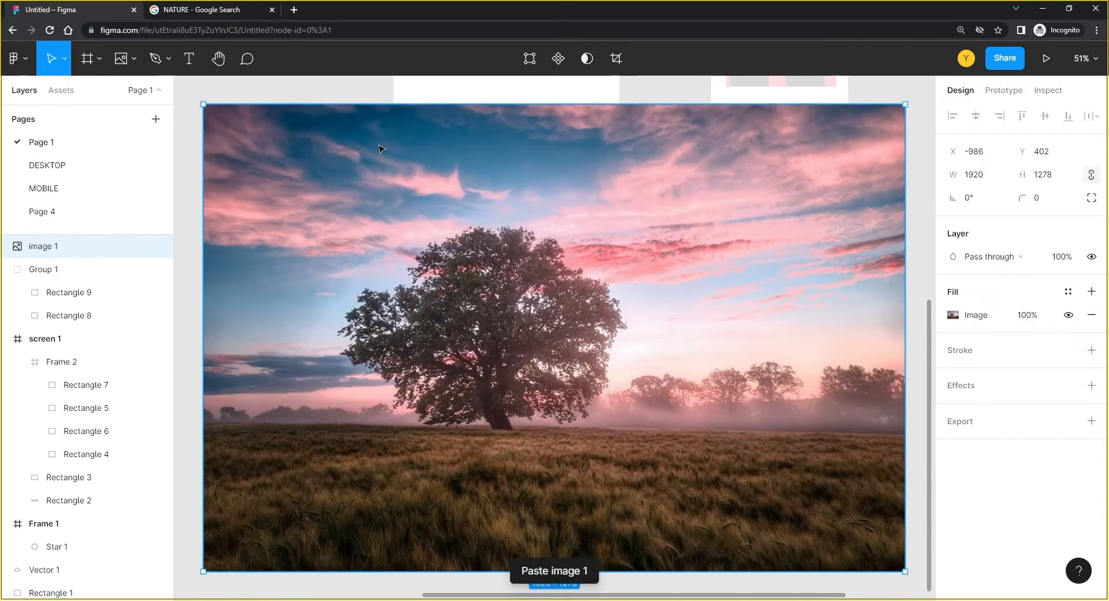
Step: Scale the pasted tree image down proportionally to about 1100 × 732 and place it below Frame 1, flush with the frame's outer edge
drag(907, 103, 544, 303)
drag(514, 369, 528, 316)
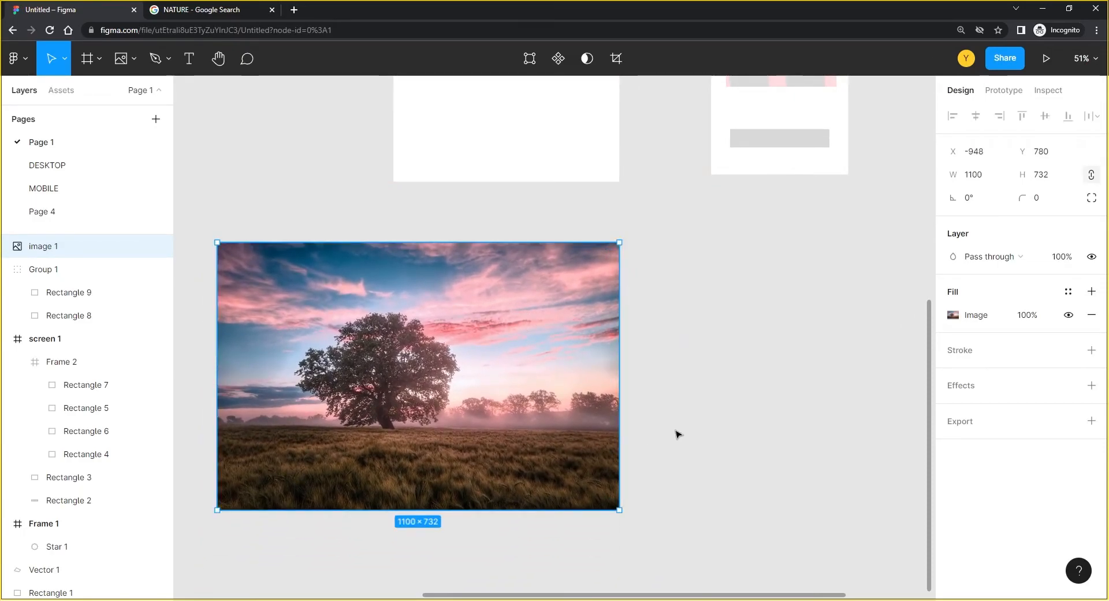
ctrl+scroll(703, 423, down, 5)
scroll(691, 386, up, 2)
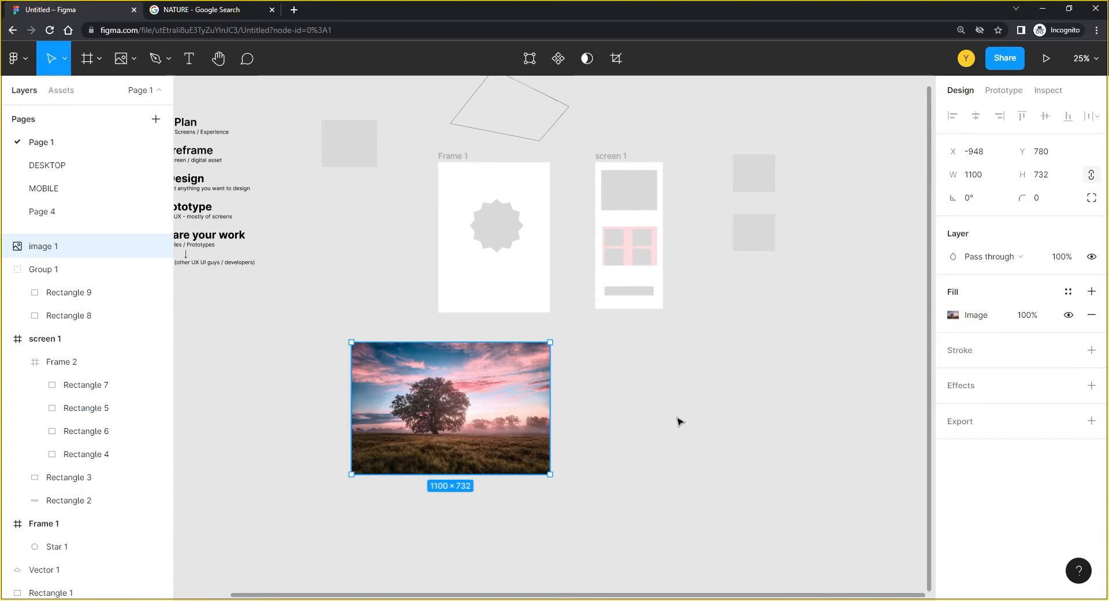
Step: Fill the 12-point star in Frame 1 with the copied tree image
key(ctrl+equal)
drag(601, 354, 713, 398)
click(557, 166)
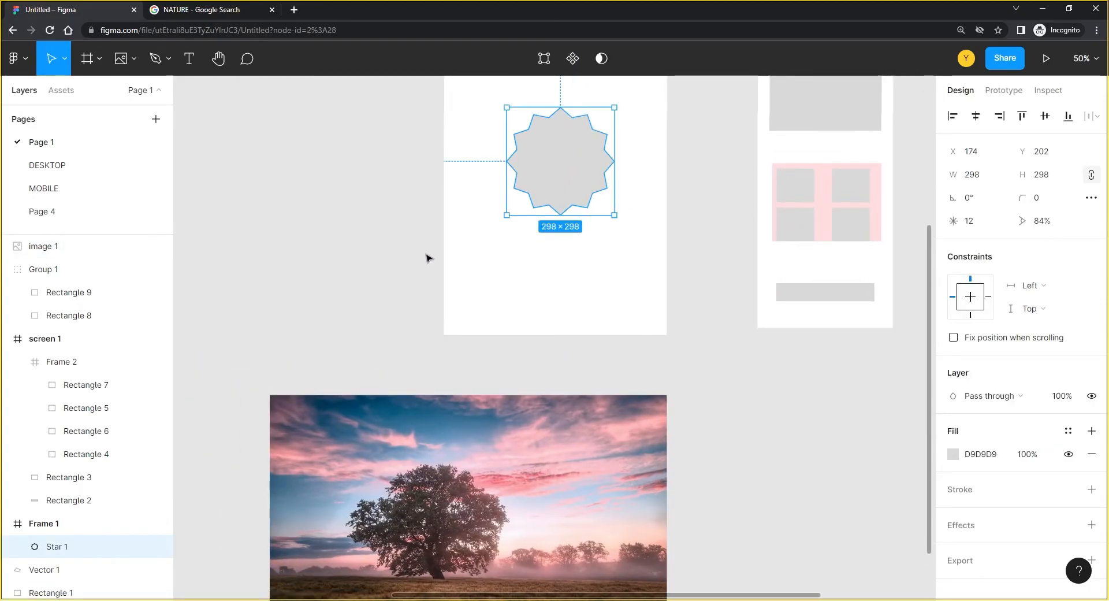
key(ctrl+v)
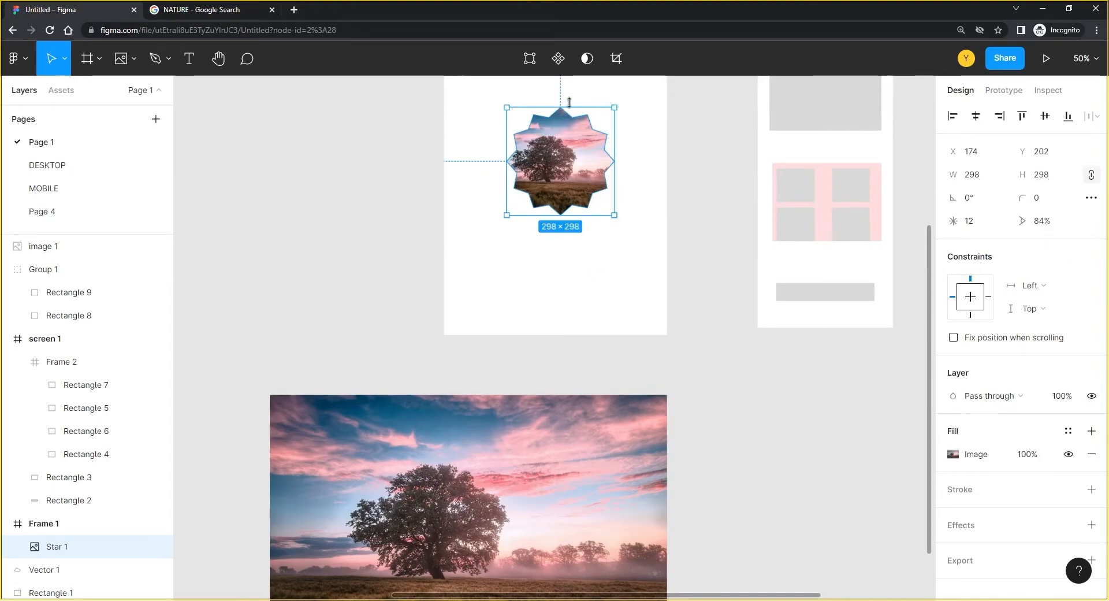
click(472, 263)
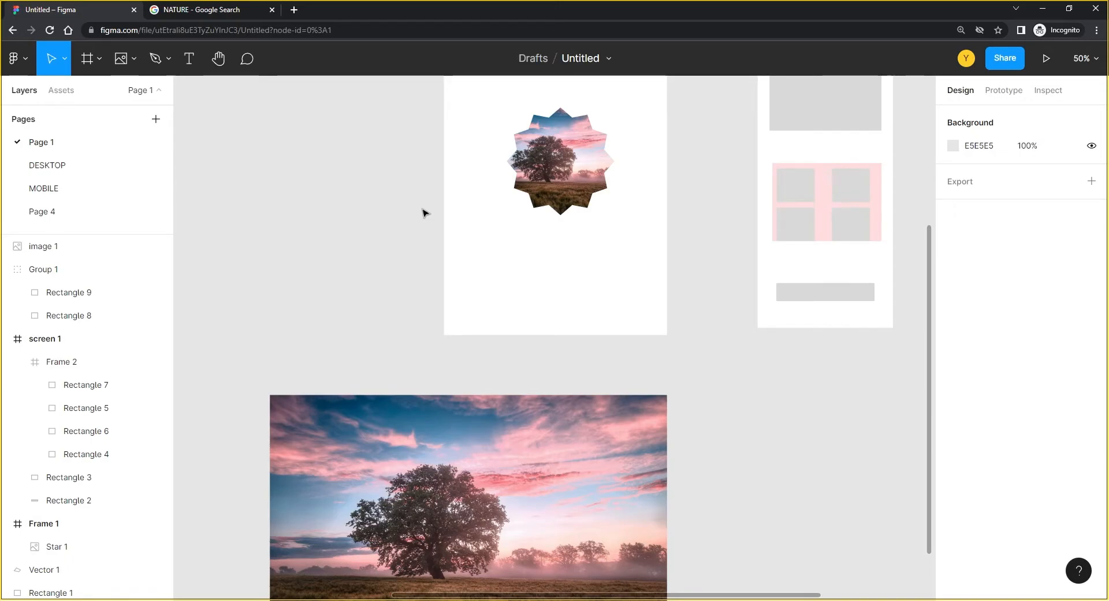
Step: Place an empty text layer on the canvas between screen 1 and the two grouped rectangles
key(ctrl+minus)
drag(455, 274, 335, 262)
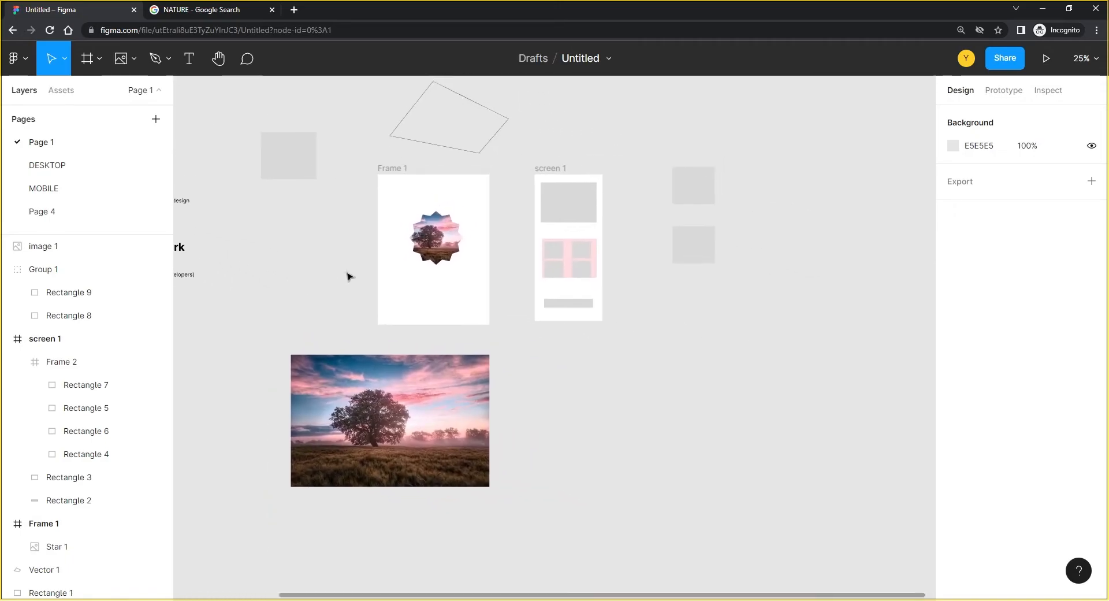
click(189, 60)
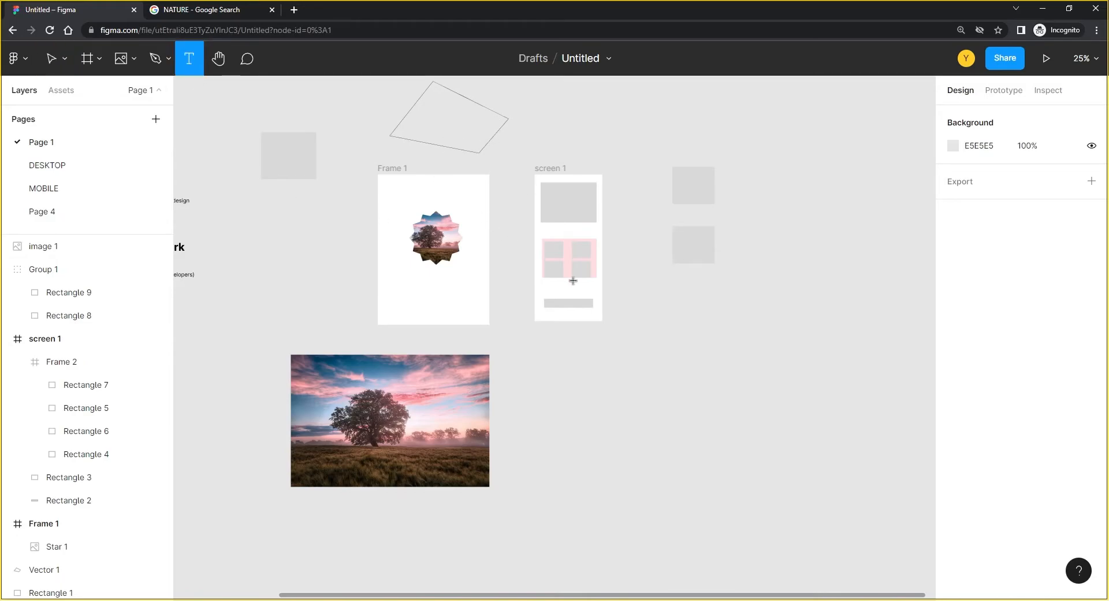
click(652, 306)
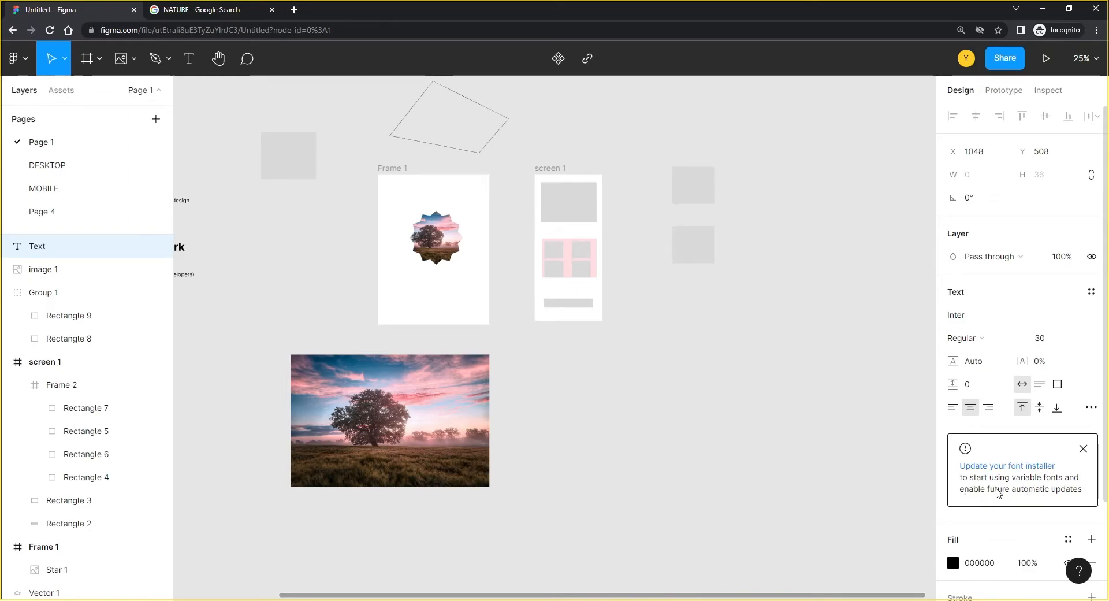
Step: Open the Figma downloads page from the font installer notice and save the Windows font installer to the Desktop
click(982, 467)
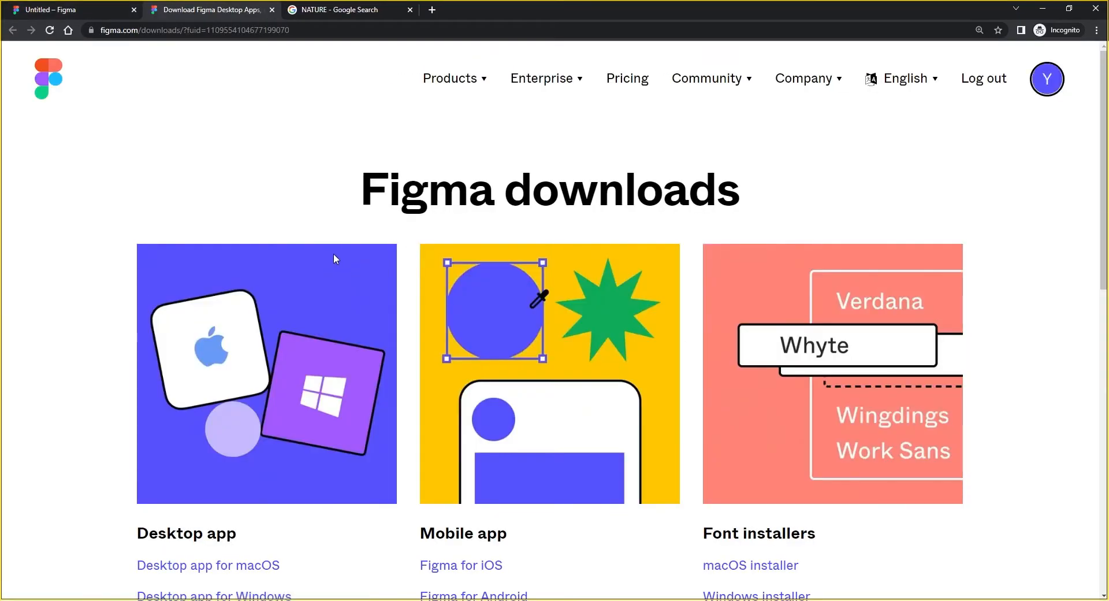
scroll(334, 252, down, 5)
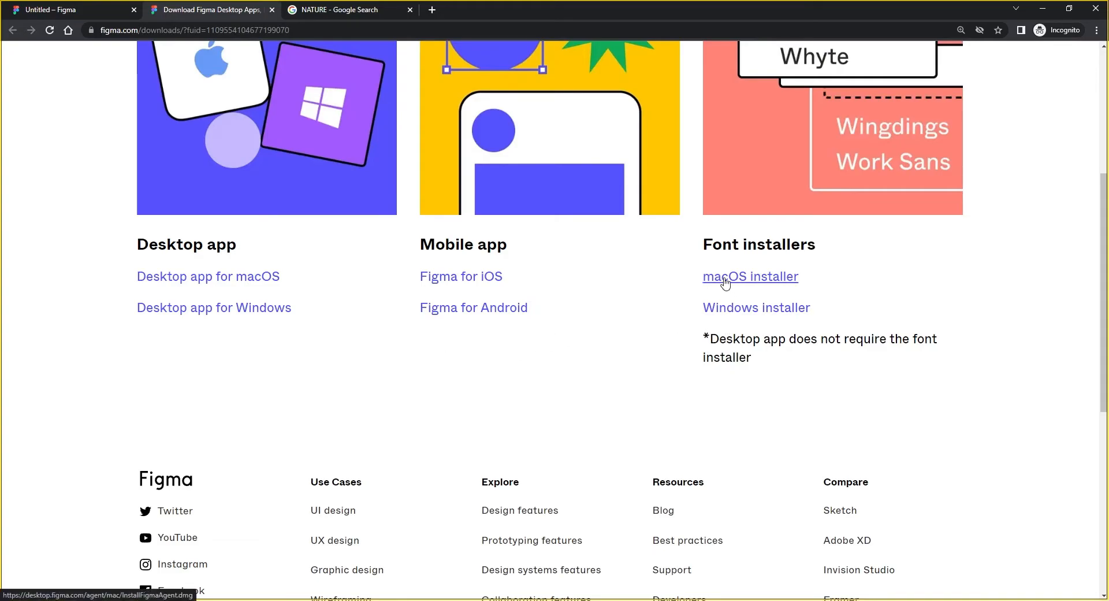
click(722, 312)
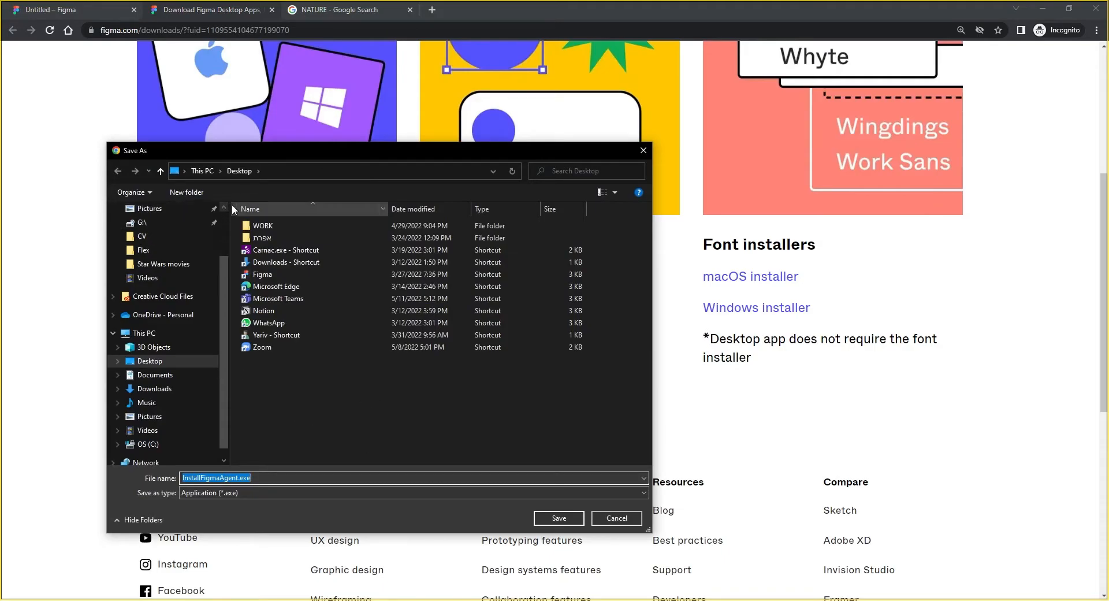
click(554, 518)
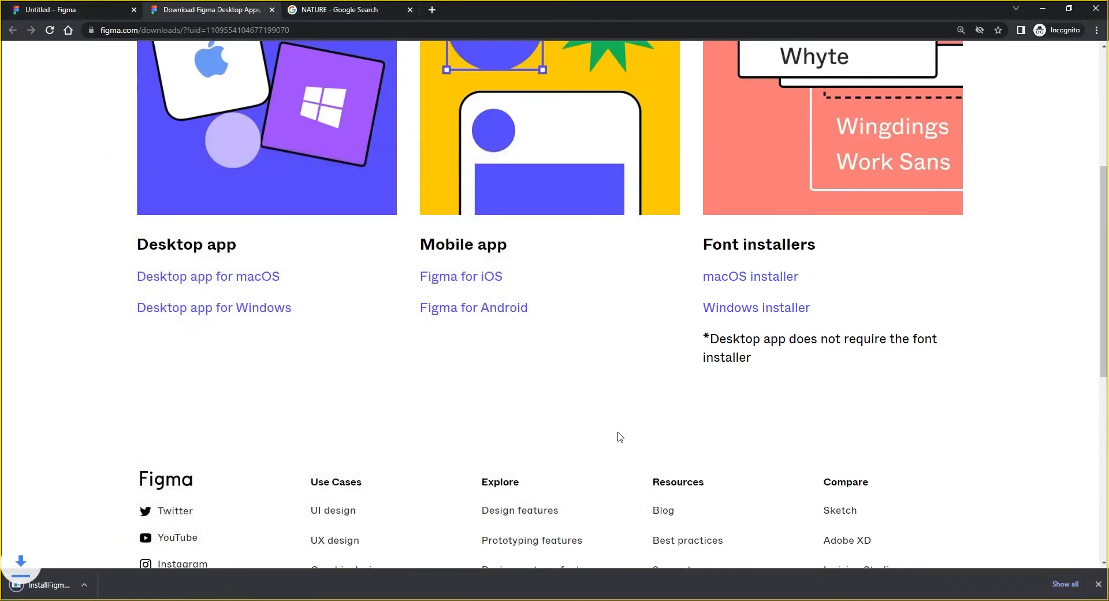
Step: Install the Figma Agent from the downloaded file and reload the Untitled Figma file
click(46, 588)
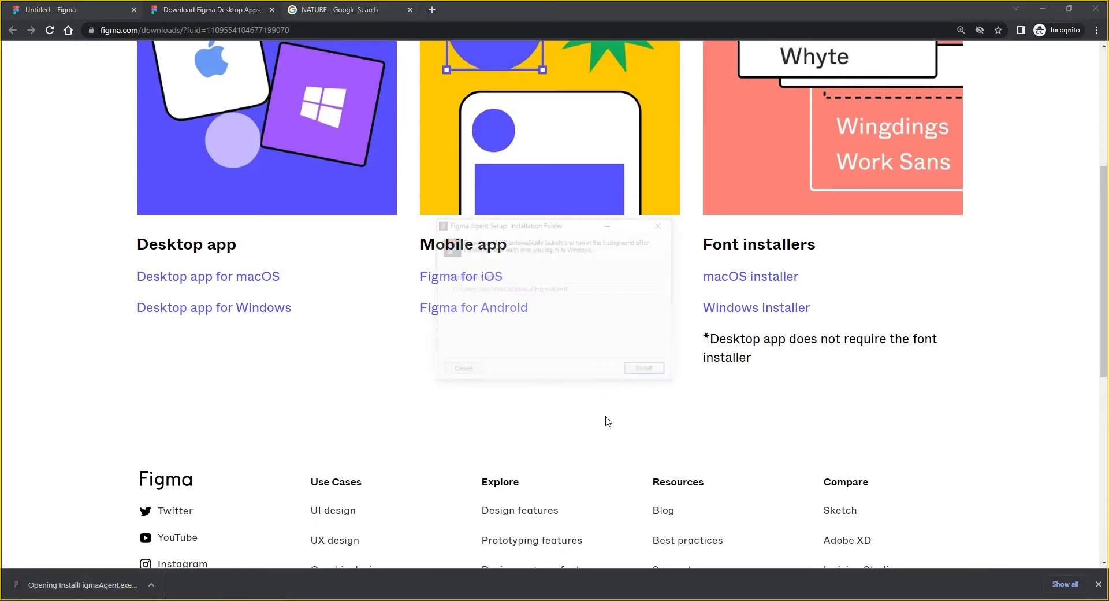
click(635, 376)
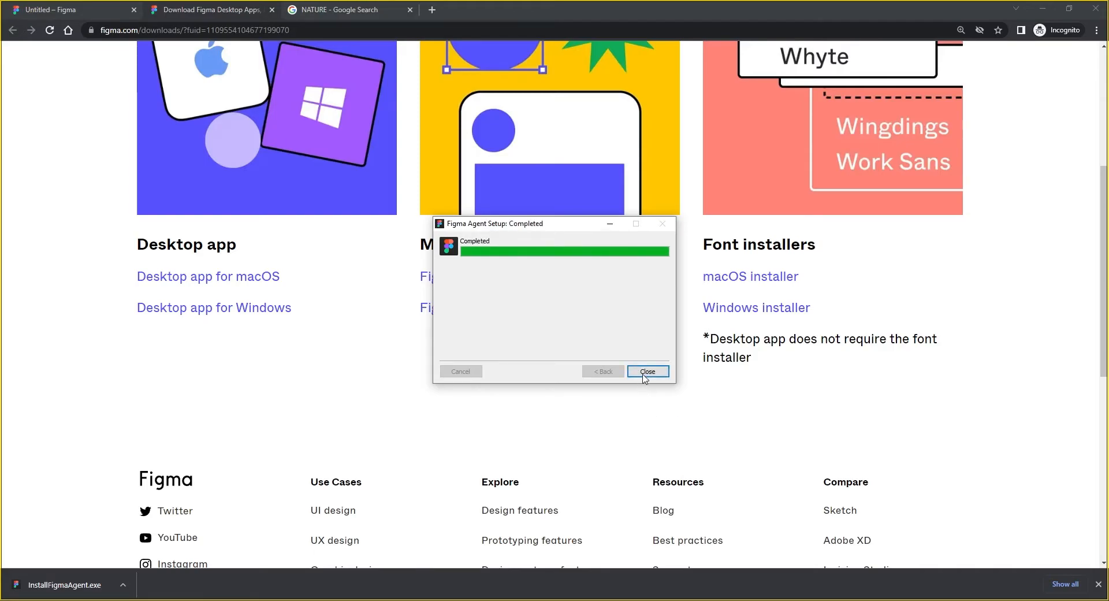
click(643, 377)
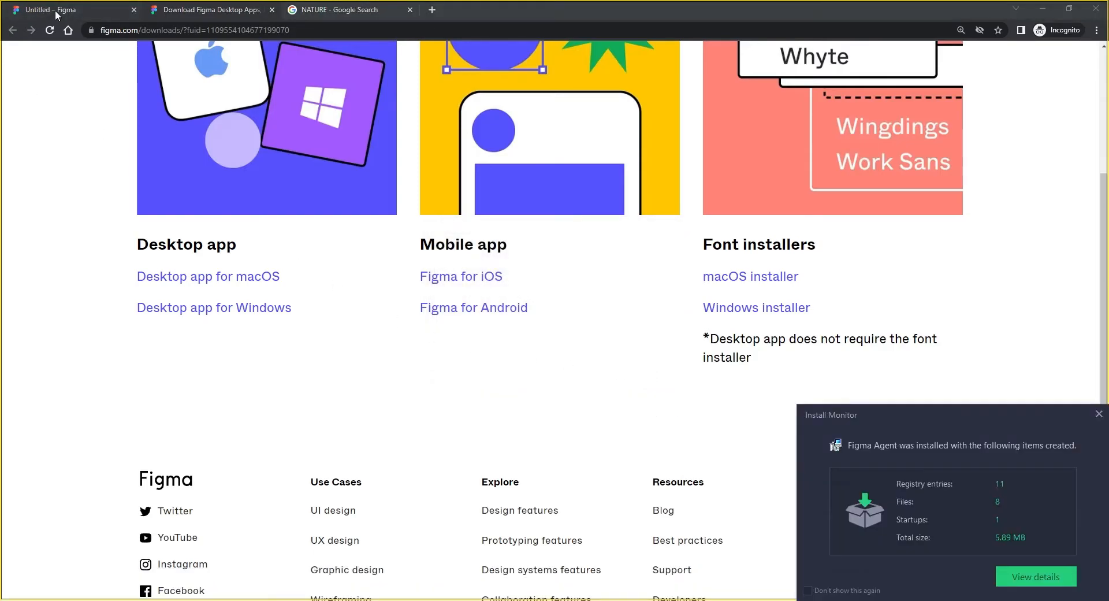
click(1099, 413)
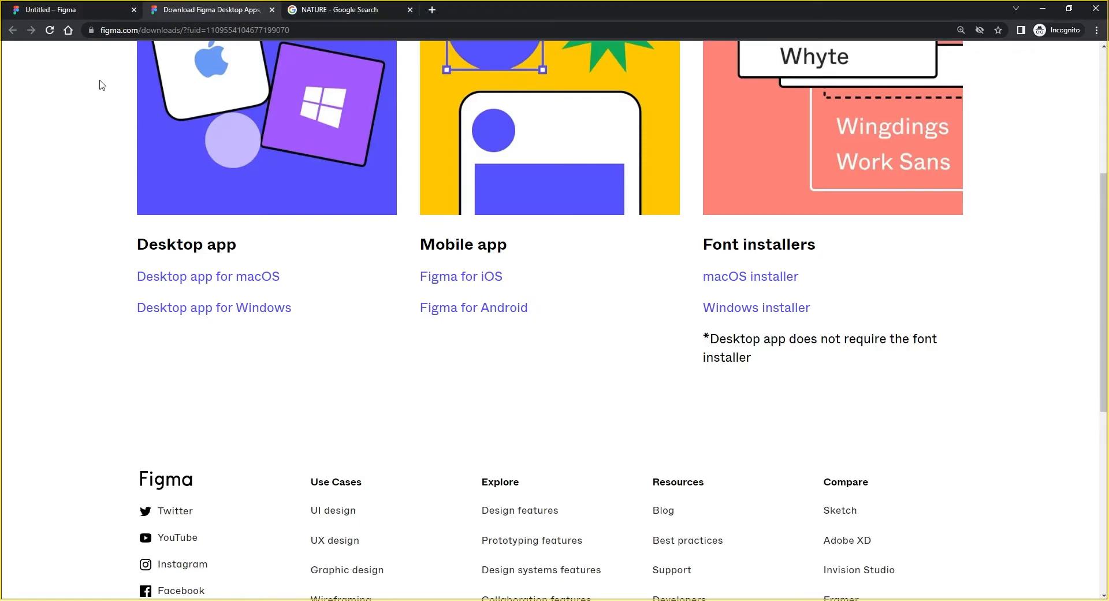
click(87, 13)
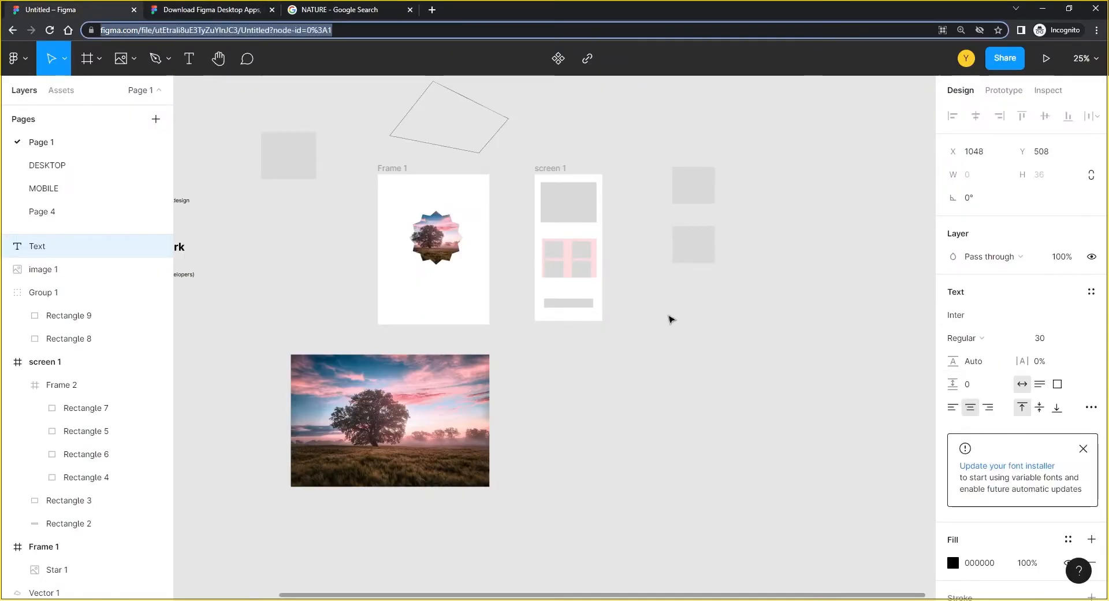
key(Return)
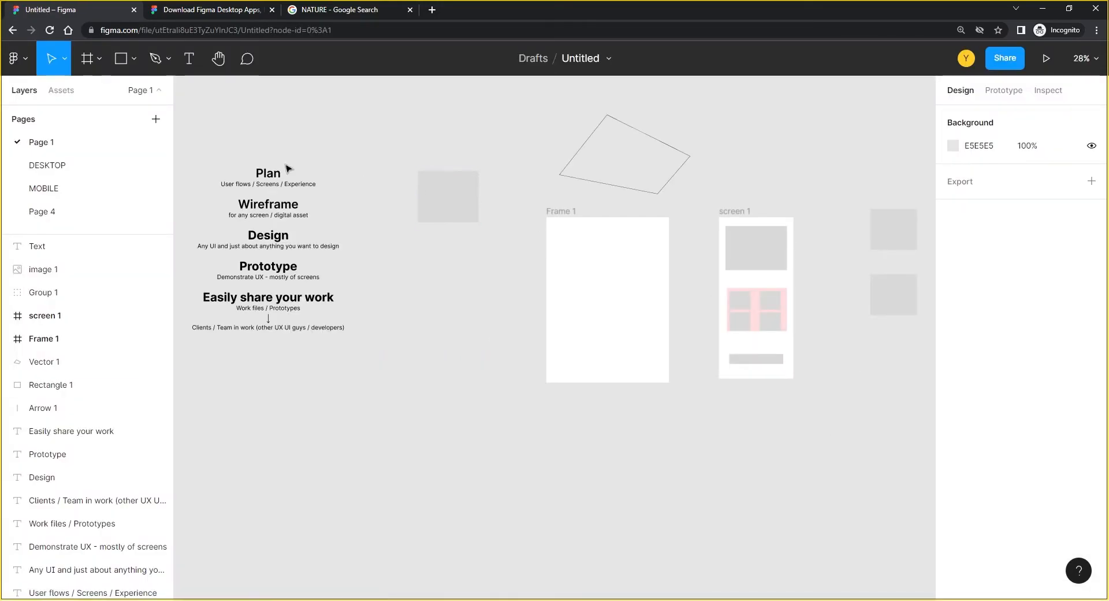
Step: Add the text SDFSDFSDF on the empty canvas beside the tree image, below screen 1
click(189, 59)
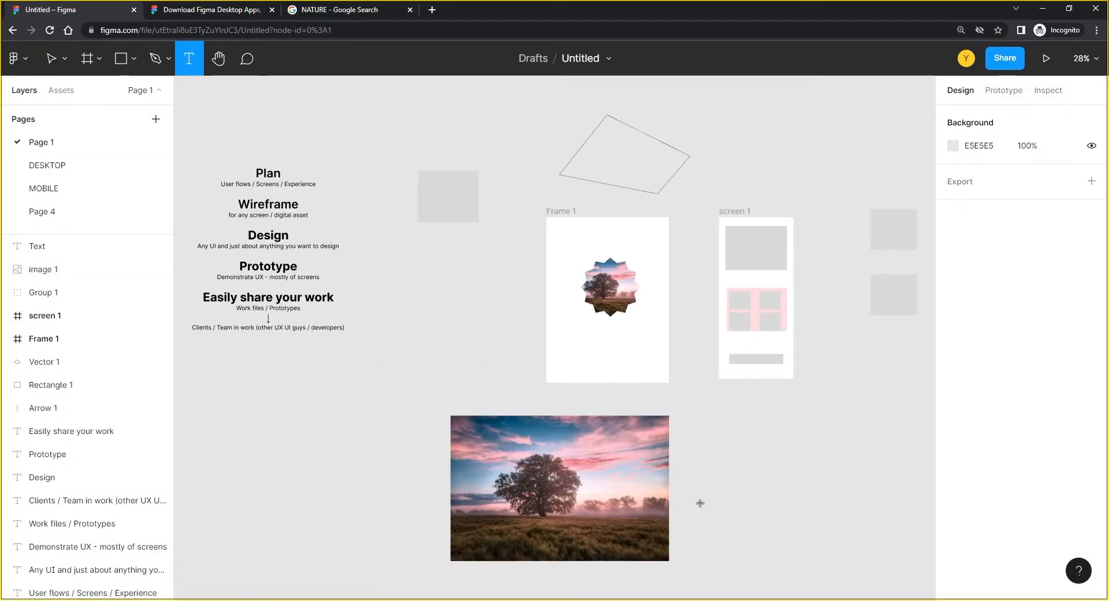
click(744, 433)
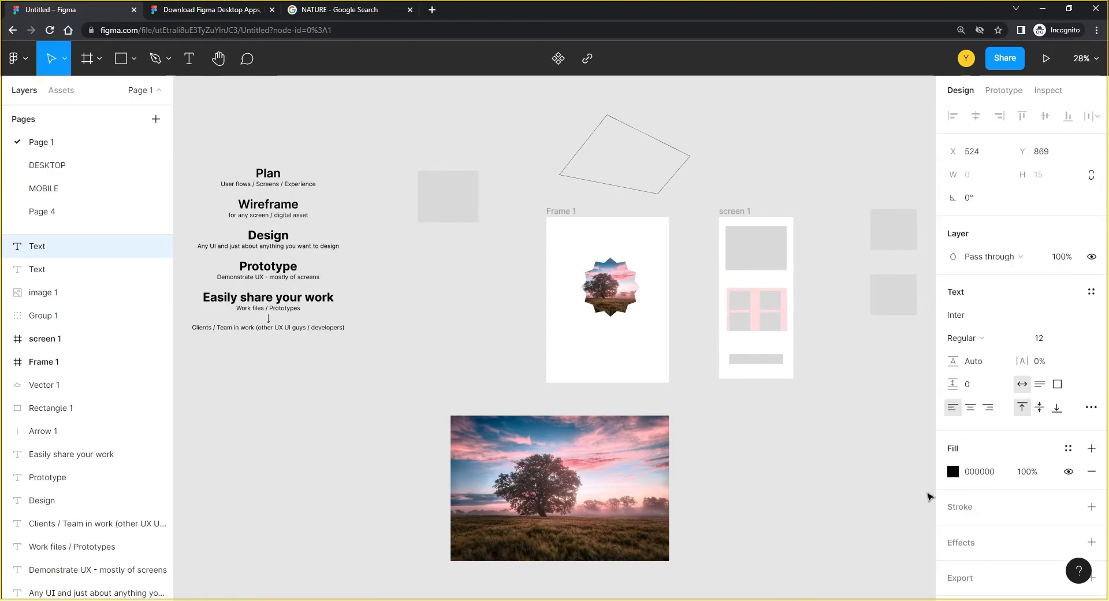
text(SDFSDFSDF)
key(Escape)
Step: Set the SDFSDFSDF text's font size to 40 and move it closer to the tree image
drag(758, 493, 479, 355)
key(shift+0)
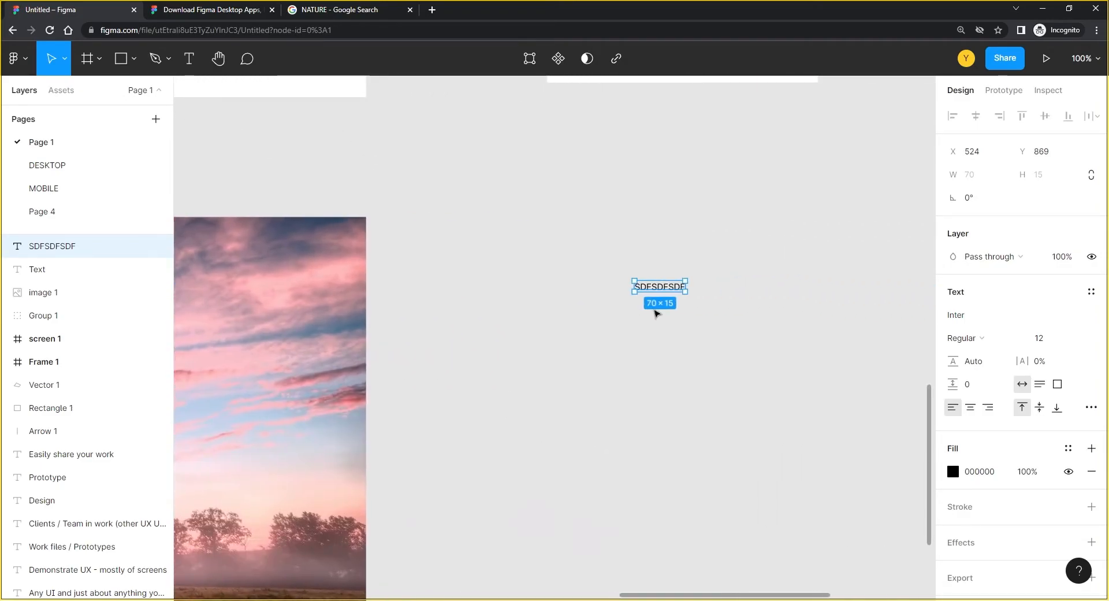
click(1040, 339)
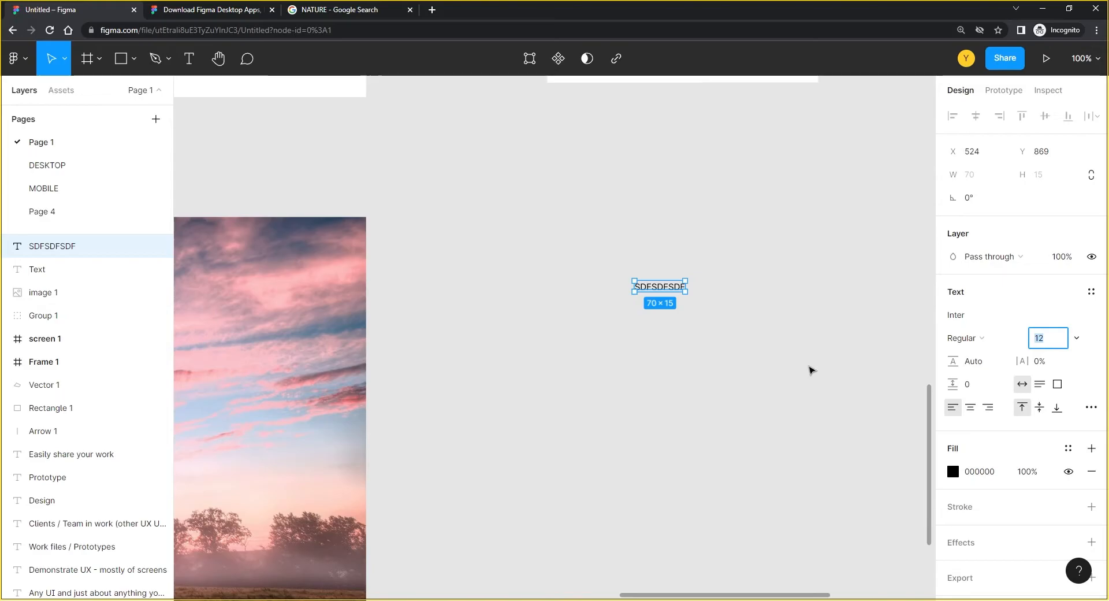
text(40)
key(Return)
drag(688, 272, 551, 251)
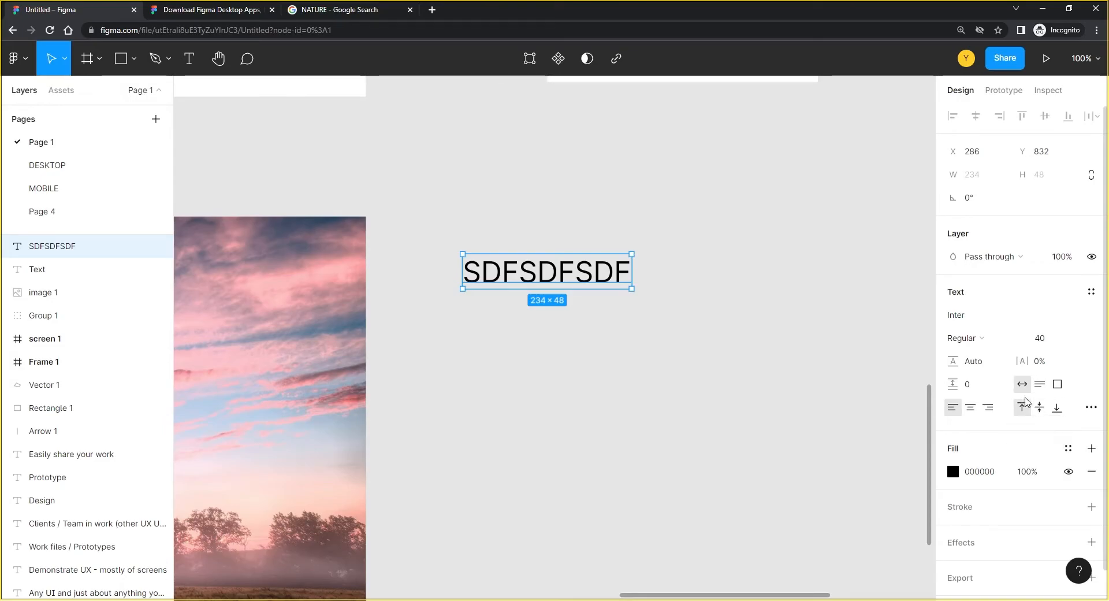
Step: Set the text's variable font weight to 500 in its type settings and try adjusting the slant
click(1091, 408)
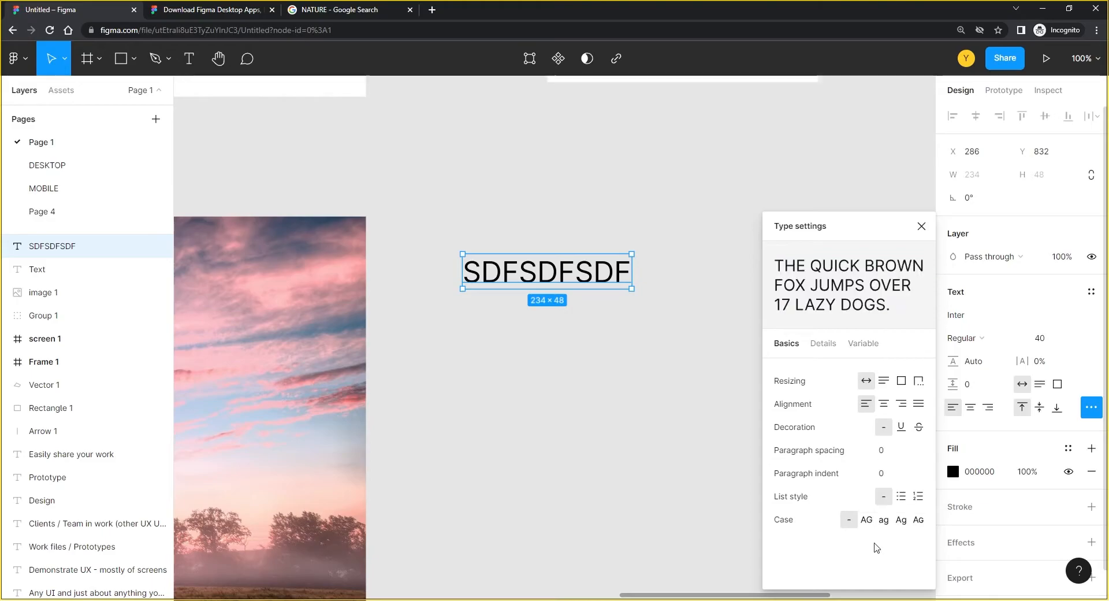
click(860, 344)
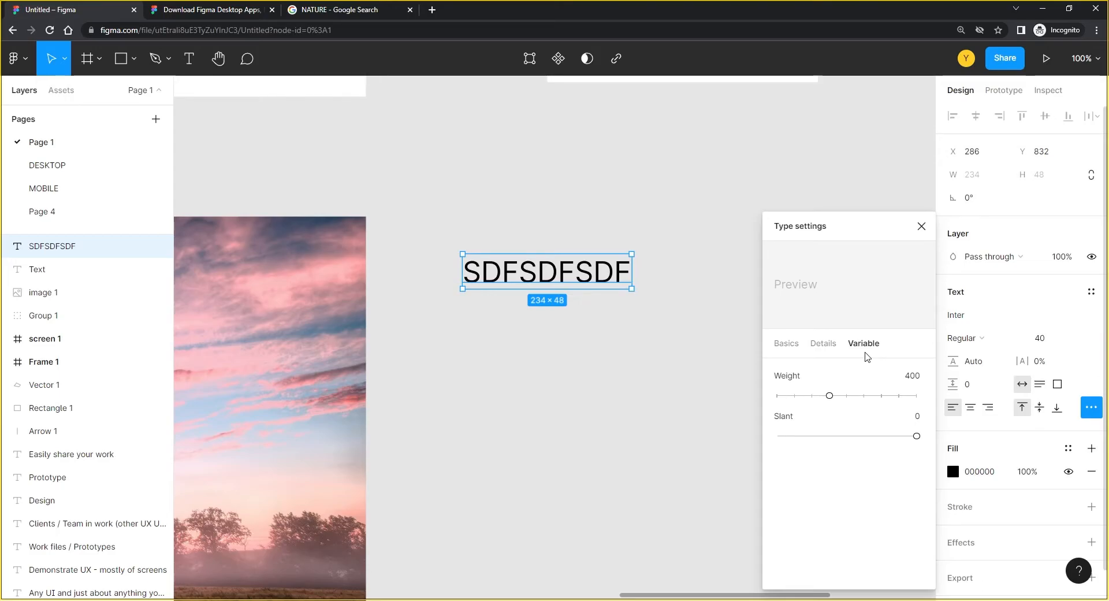
mouse_move(832, 400)
mouse_down()
mouse_move(888, 398)
mouse_move(799, 401)
mouse_move(900, 398)
mouse_move(818, 399)
mouse_move(870, 399)
mouse_move(848, 401)
mouse_up()
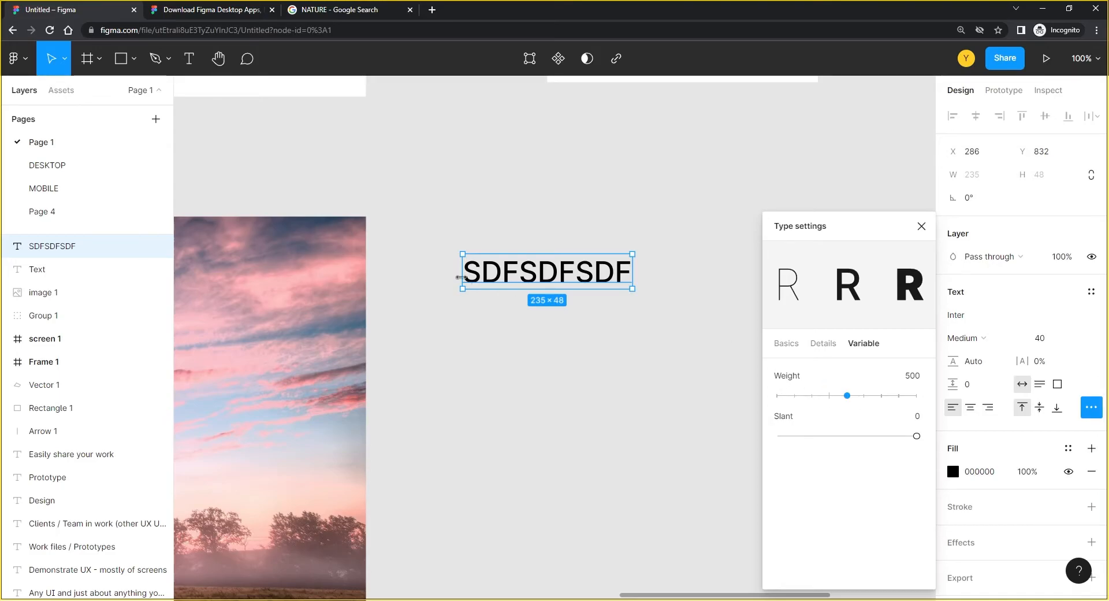
drag(916, 436, 958, 457)
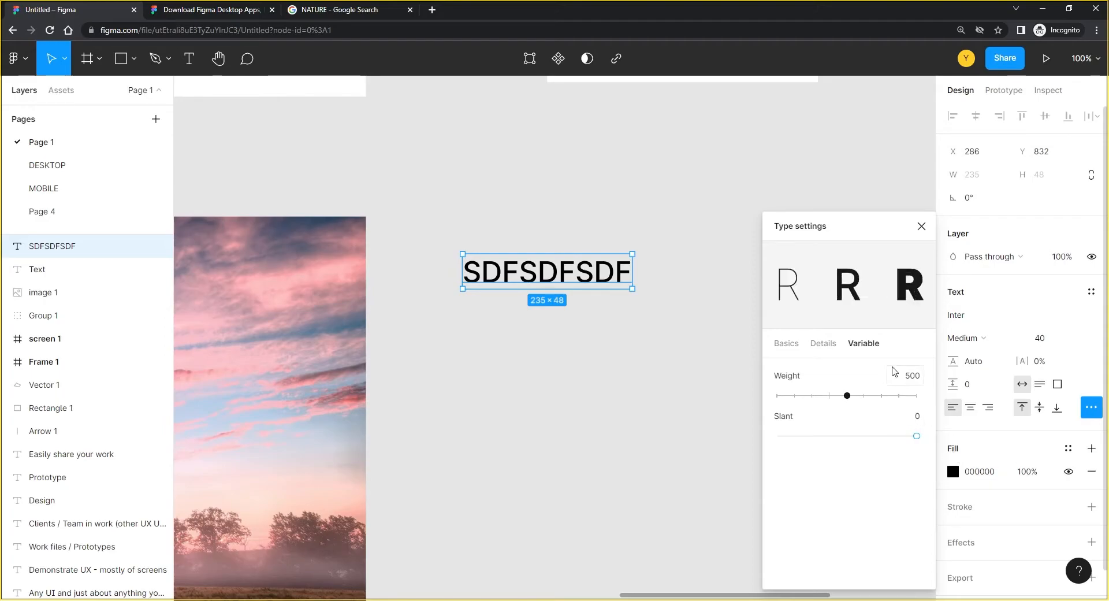
click(922, 226)
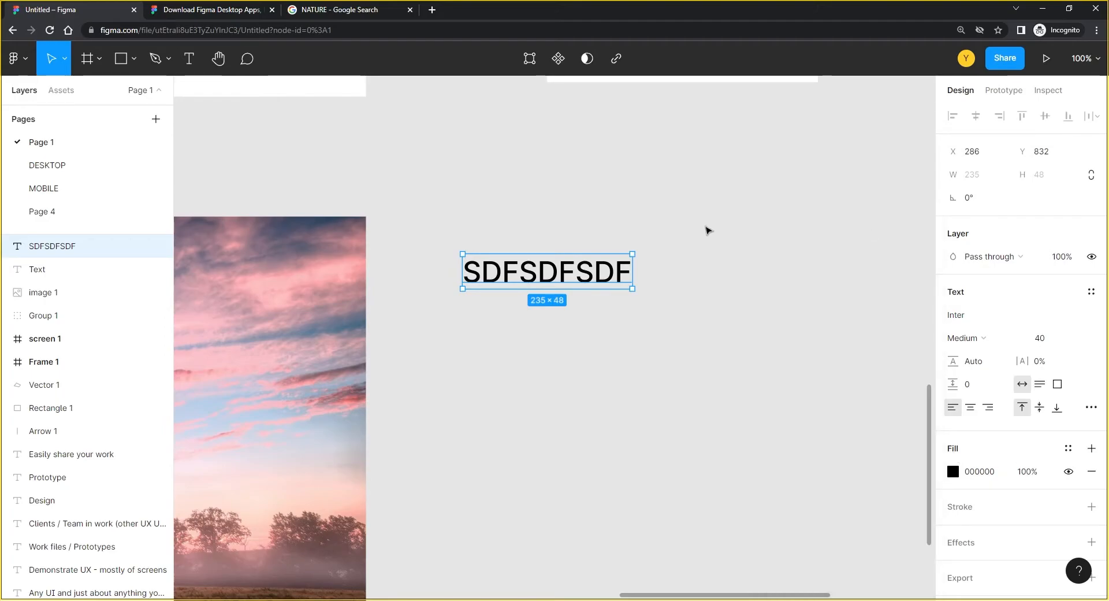
Step: Move the SDFSDFSDF text to X 342, Y 780, level with the top edge of the tree image
click(733, 230)
drag(539, 266, 572, 235)
drag(500, 322, 876, 263)
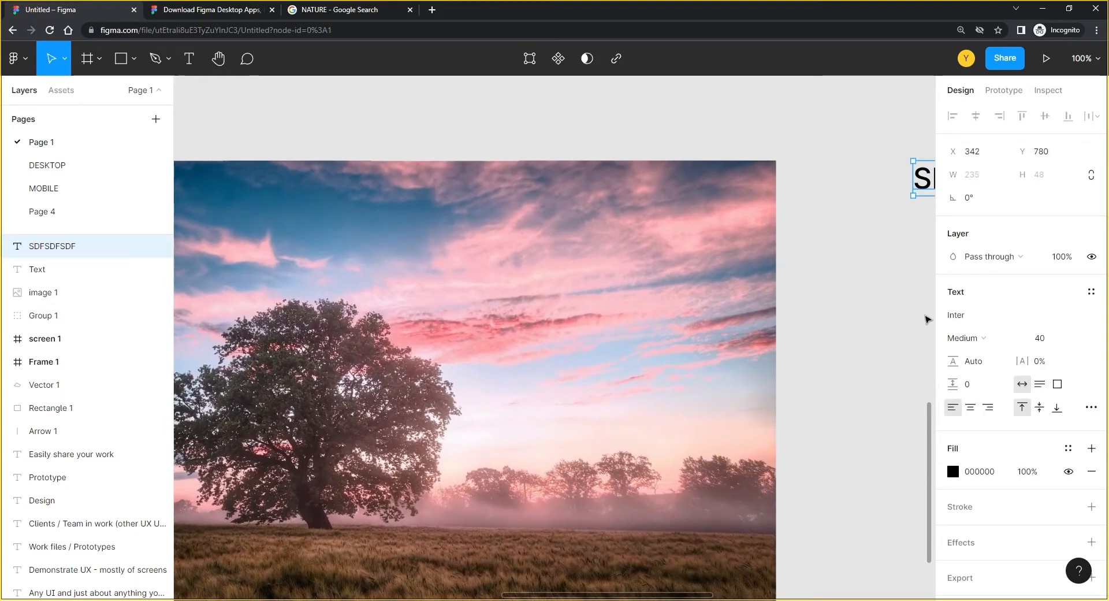
Step: Draw a closed three-point Pen shape with one curved side, about 820 × 324, on the empty canvas beyond the SDFSDFSDF text
scroll(710, 314, down, 8)
scroll(703, 332, up, 2)
click(607, 338)
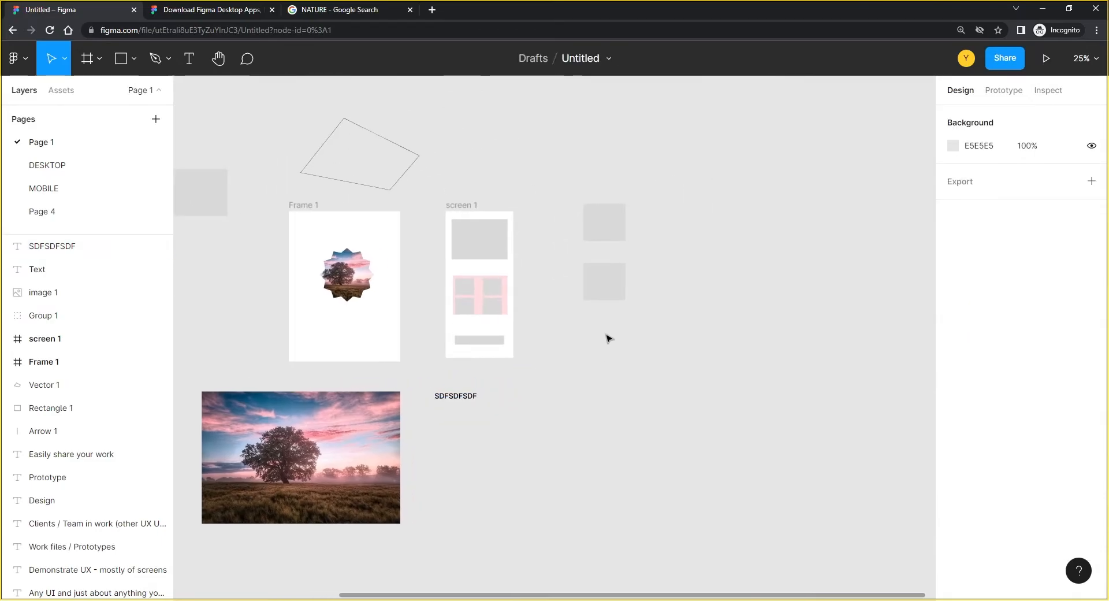
click(161, 64)
click(753, 398)
click(696, 350)
drag(610, 408, 638, 462)
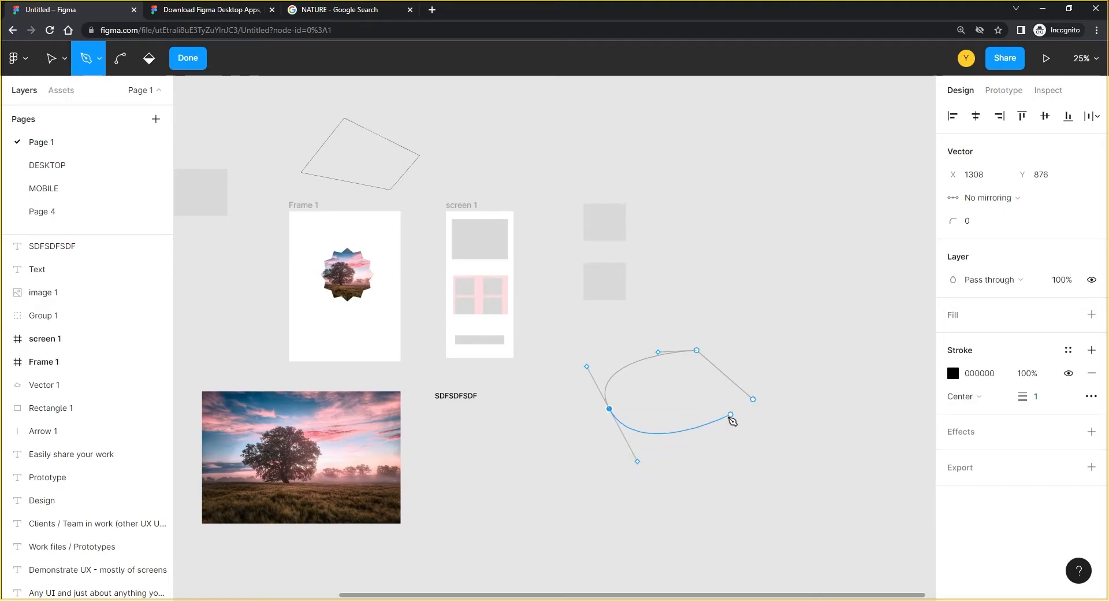
click(610, 409)
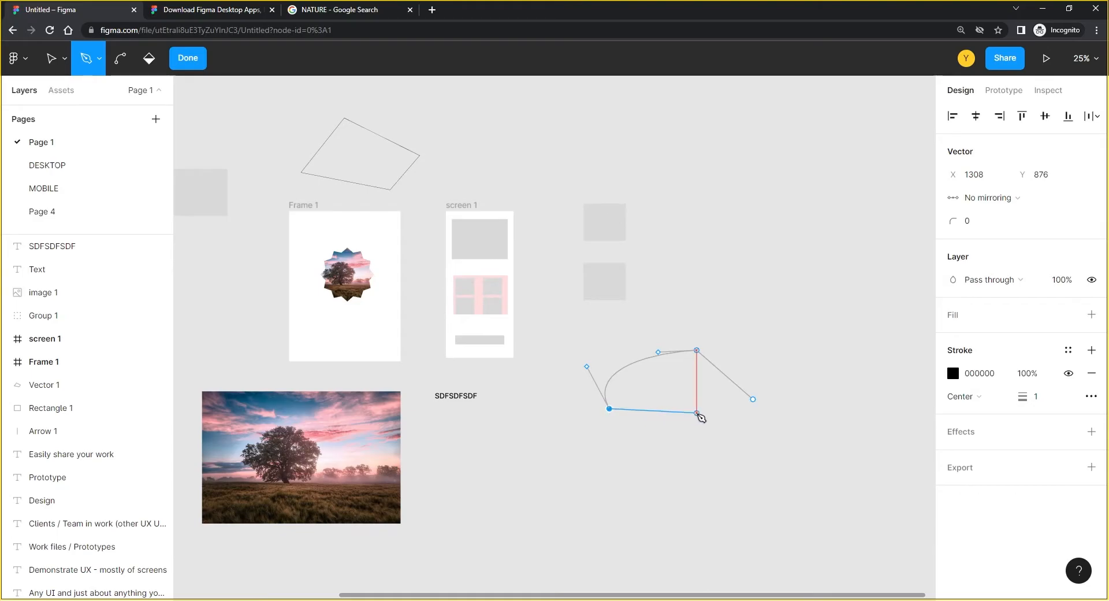
click(754, 400)
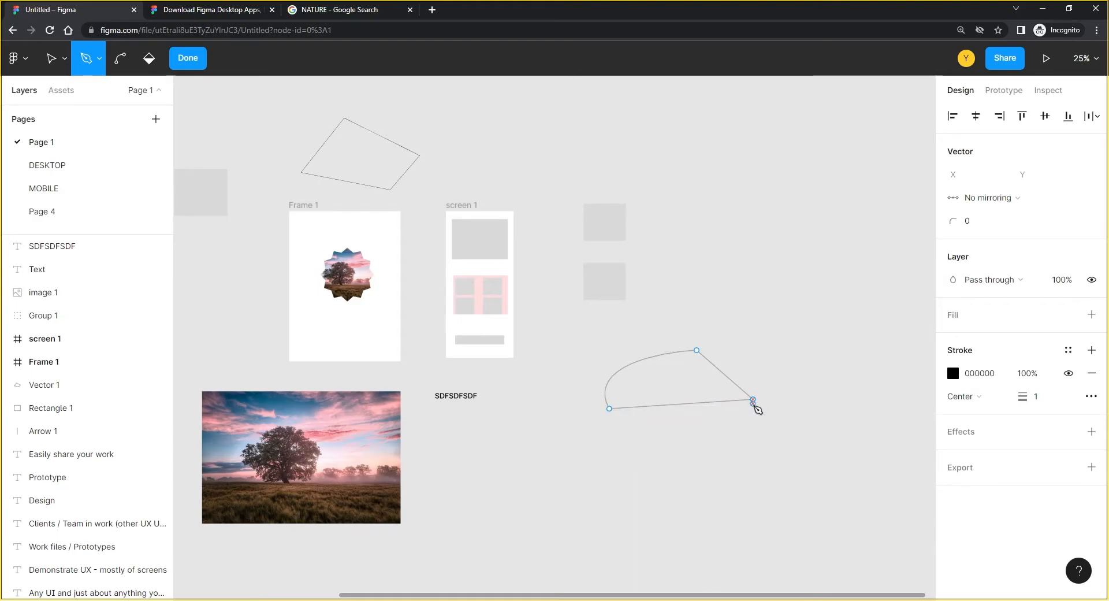
key(Return)
Step: Set the stroke width of the new vector shape to 23
drag(734, 459, 622, 361)
key(ctrl+plus)
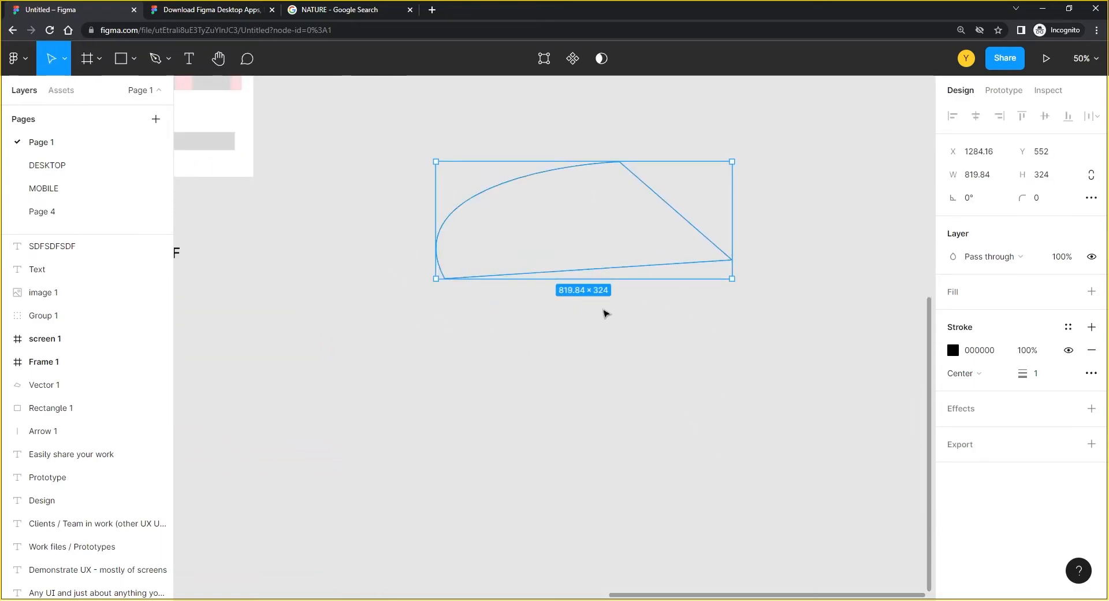
scroll(534, 347, up, 2)
scroll(534, 346, right, 1)
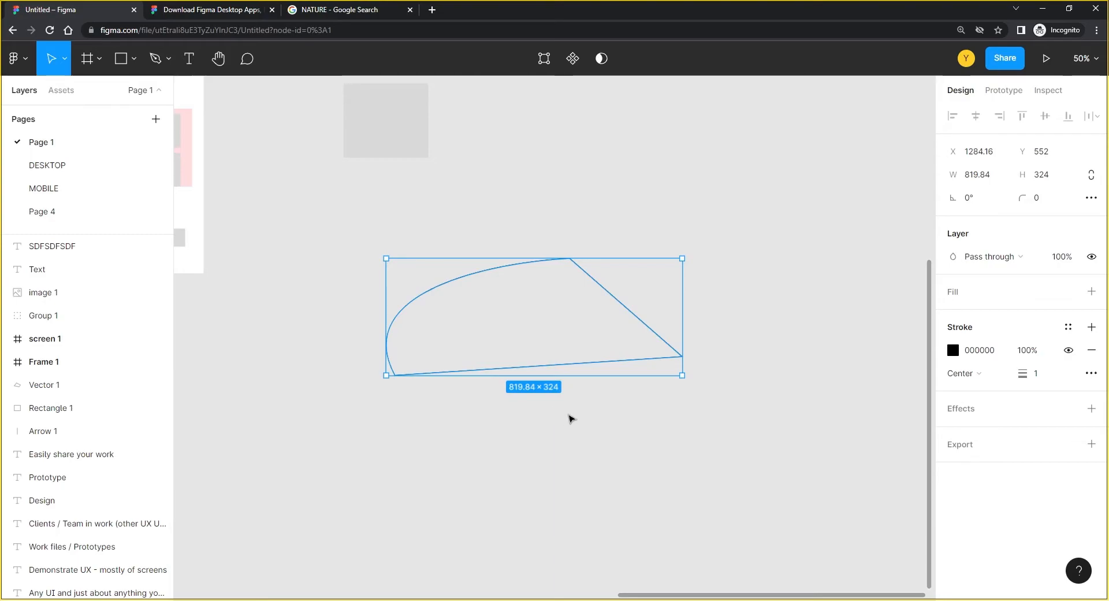
click(1043, 375)
key(Up)
key(shift+Up)
key(shift+Up)
key(Up)
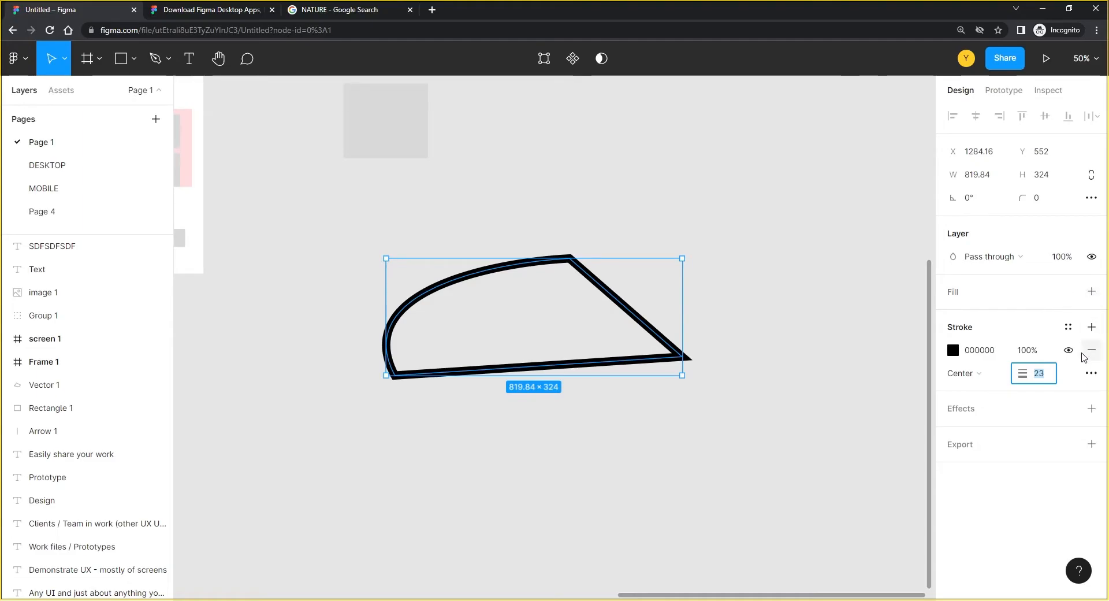
Step: Add a solid fill to the vector shape and set its color to FF7777
click(1091, 291)
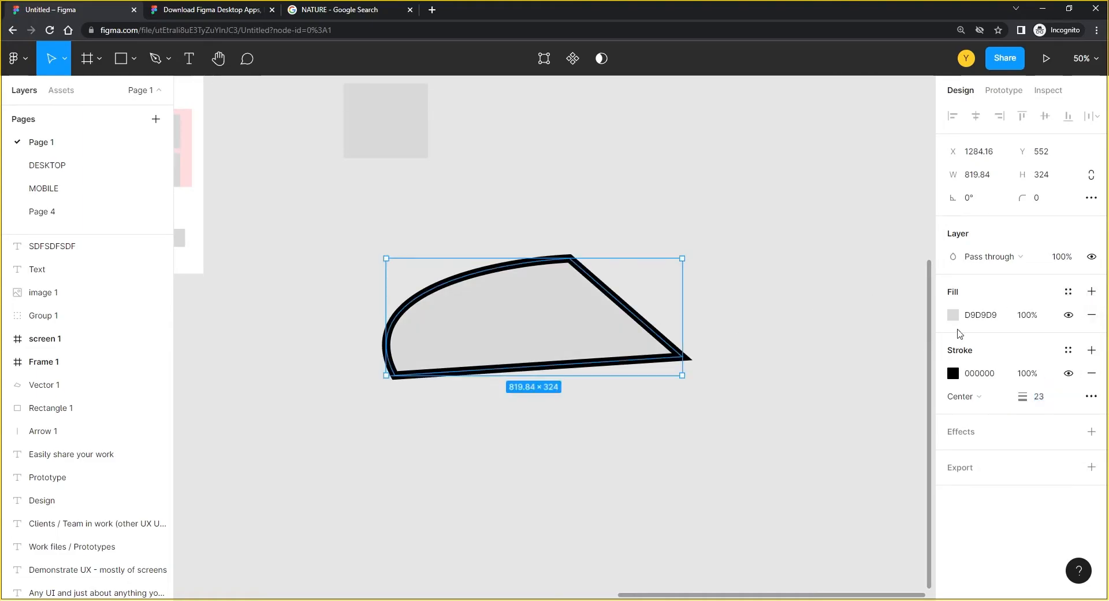
click(953, 315)
click(855, 239)
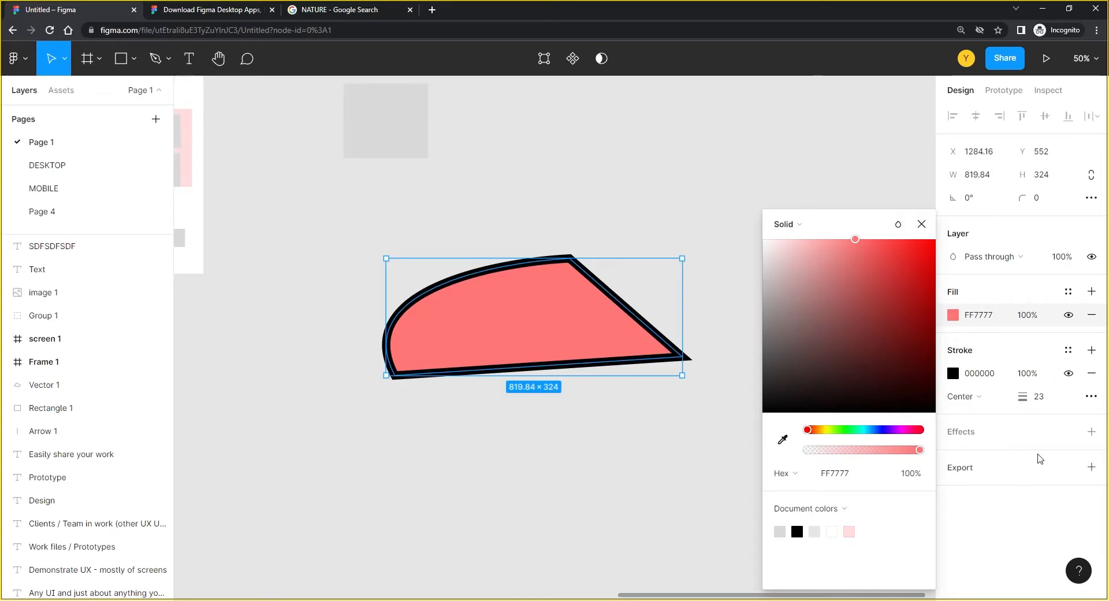
click(1022, 350)
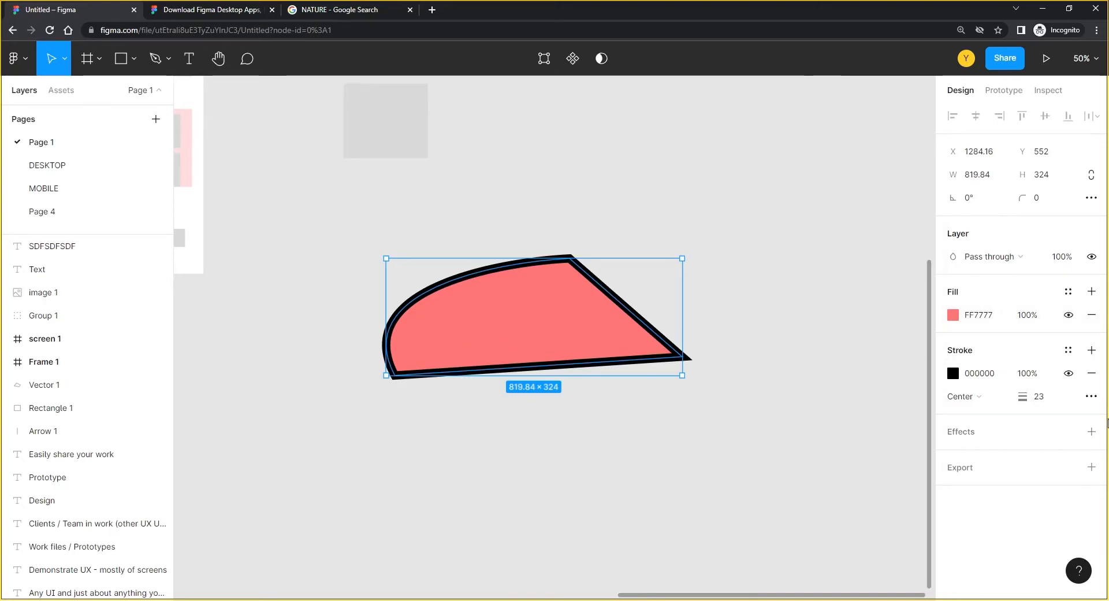
Step: Toggle the vector shape's stroke visibility off and on, and remove the stroke
click(1069, 374)
click(1069, 373)
click(1092, 373)
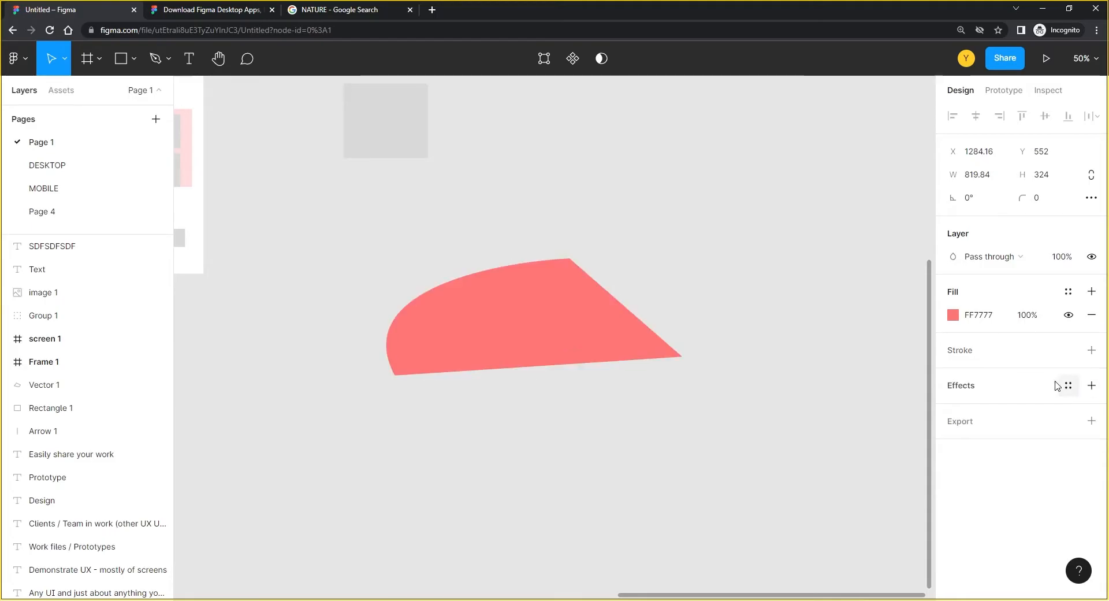
Step: Round the sharp right-hand corner point of the red vector shape with a corner radius of 42
click(446, 453)
click(523, 313)
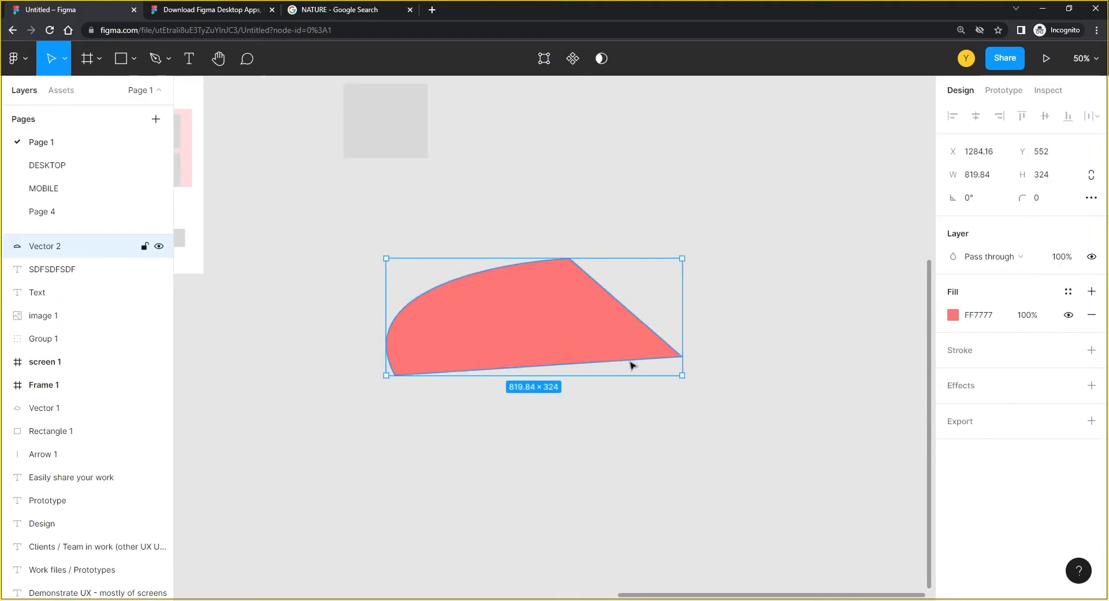
key(Return)
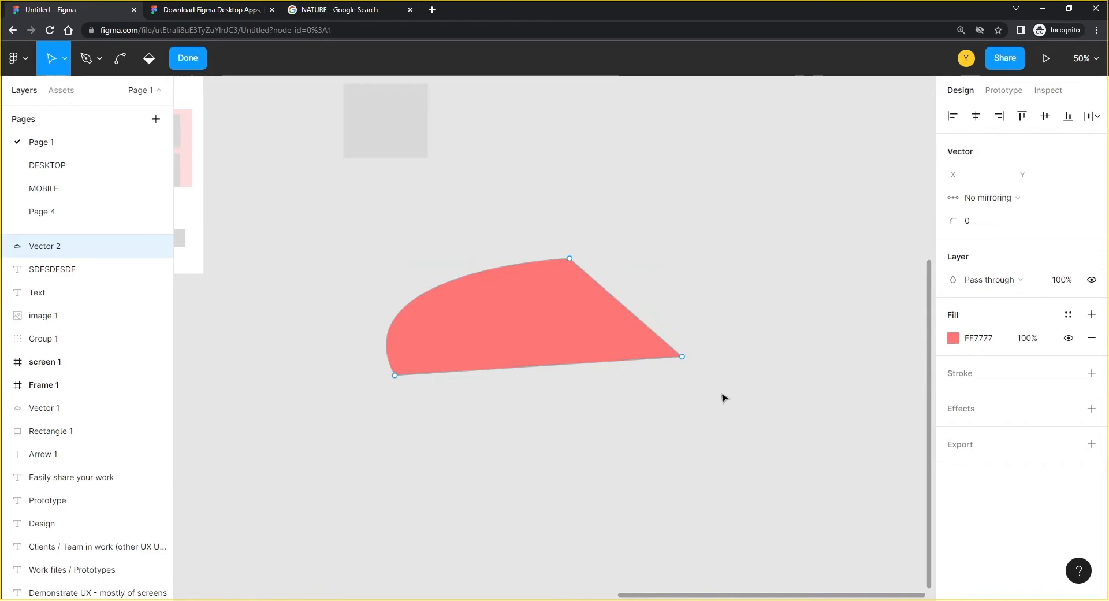
drag(704, 336, 602, 418)
click(966, 221)
text(1)
key(Return)
key(Up)
key(Up)
key(Up)
key(Up)
key(Up)
key(Up)
key(Up)
key(Up)
key(Up)
key(Up)
key(Up)
key(Up)
key(Up)
key(Up)
key(Up)
key(Up)
key(Up)
key(Up)
key(Up)
key(Up)
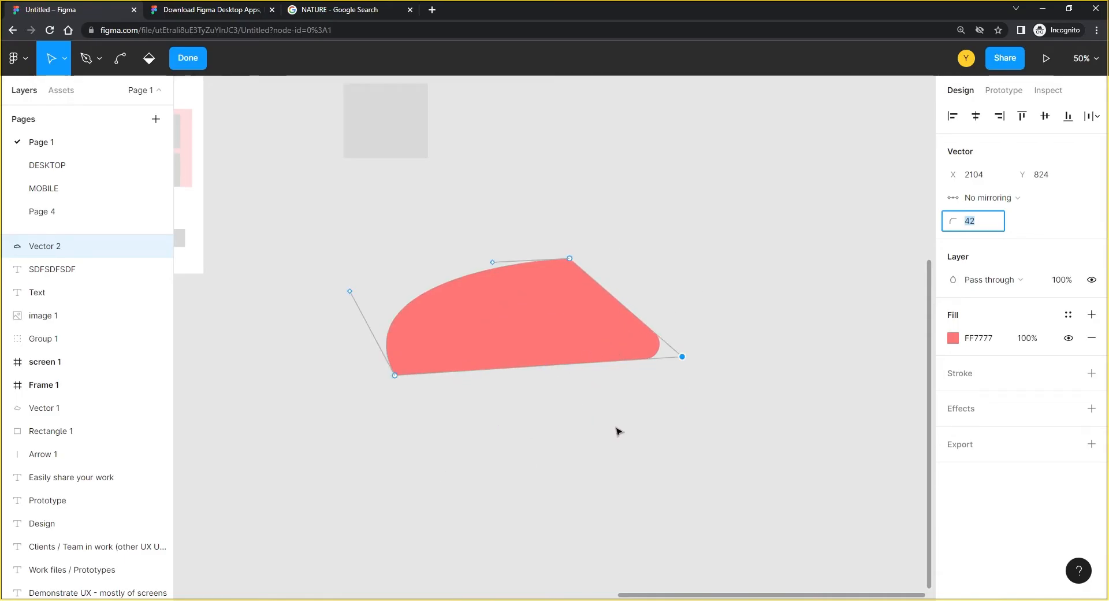
click(497, 426)
click(462, 433)
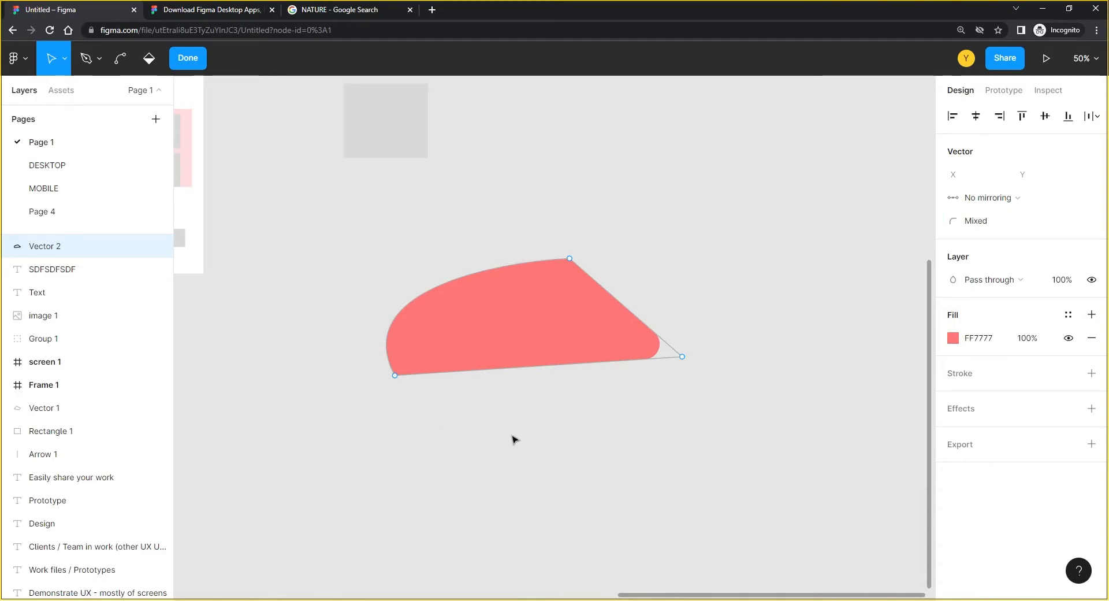
key(Escape)
click(511, 439)
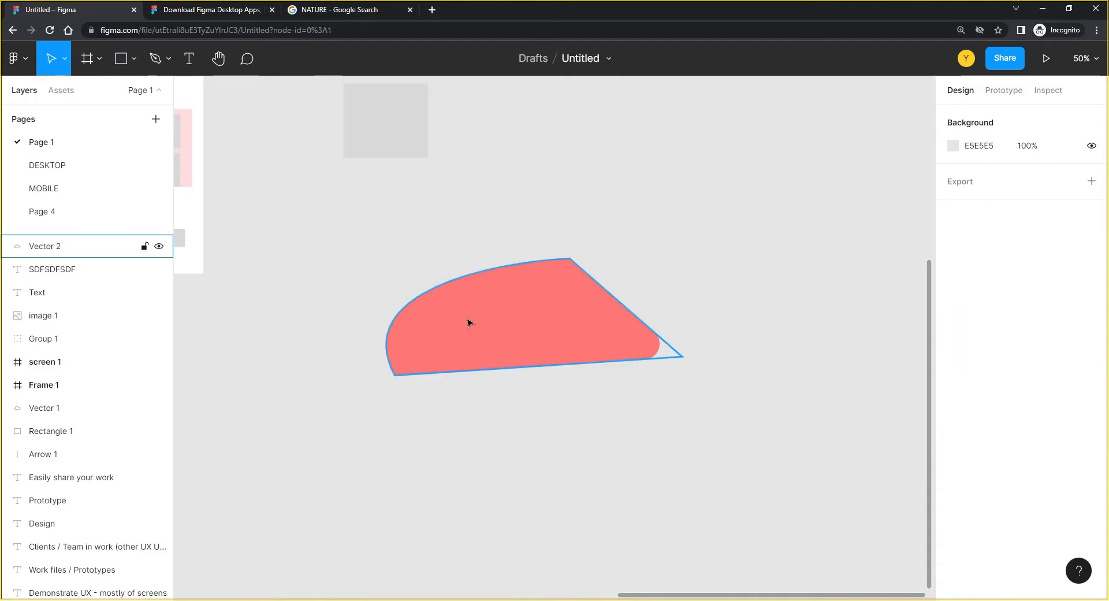
Step: Move the upper-right corner point of screen 1's large grey rectangle inward to about X 287, Y 74
scroll(441, 280, left, 5)
scroll(441, 280, up, 3)
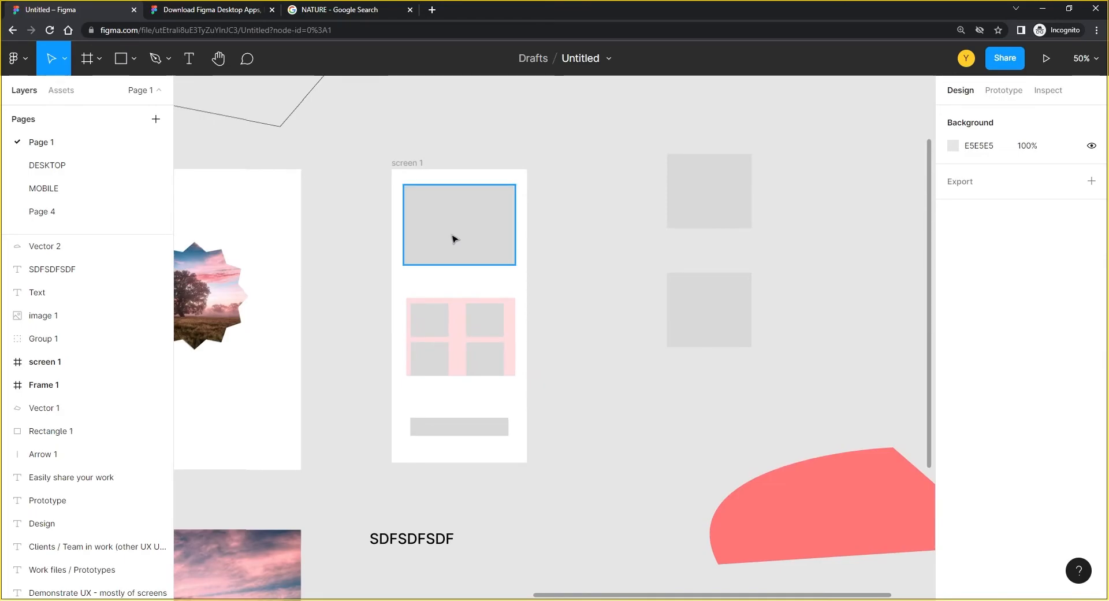
click(454, 239)
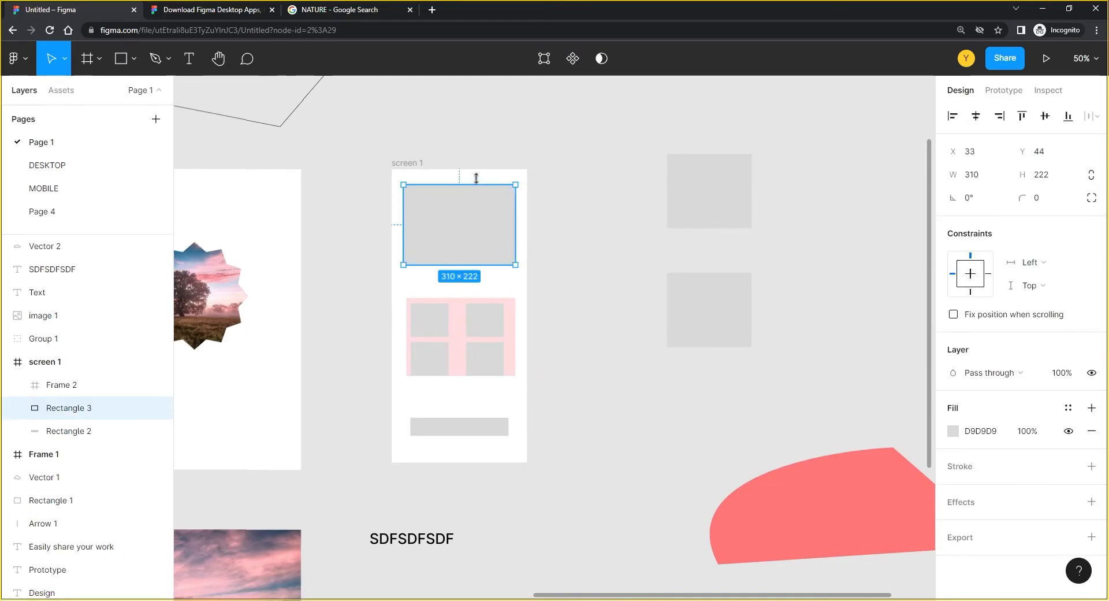
double_click(450, 225)
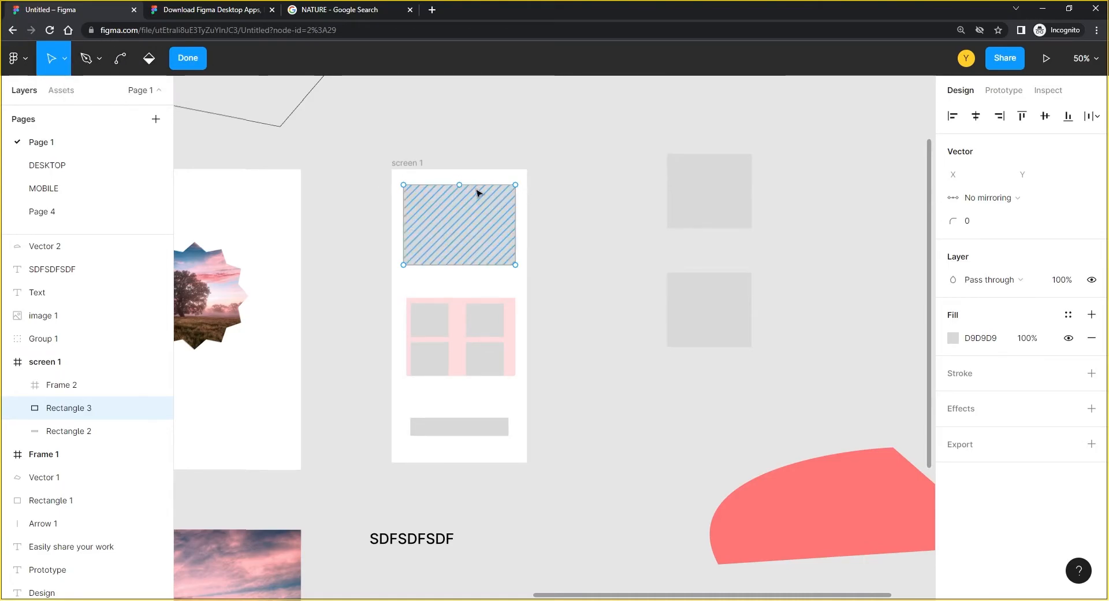
drag(517, 186, 495, 196)
Step: Bend the left edge of the grey rectangle outward into a curve, making the shape about 466 wide
click(119, 65)
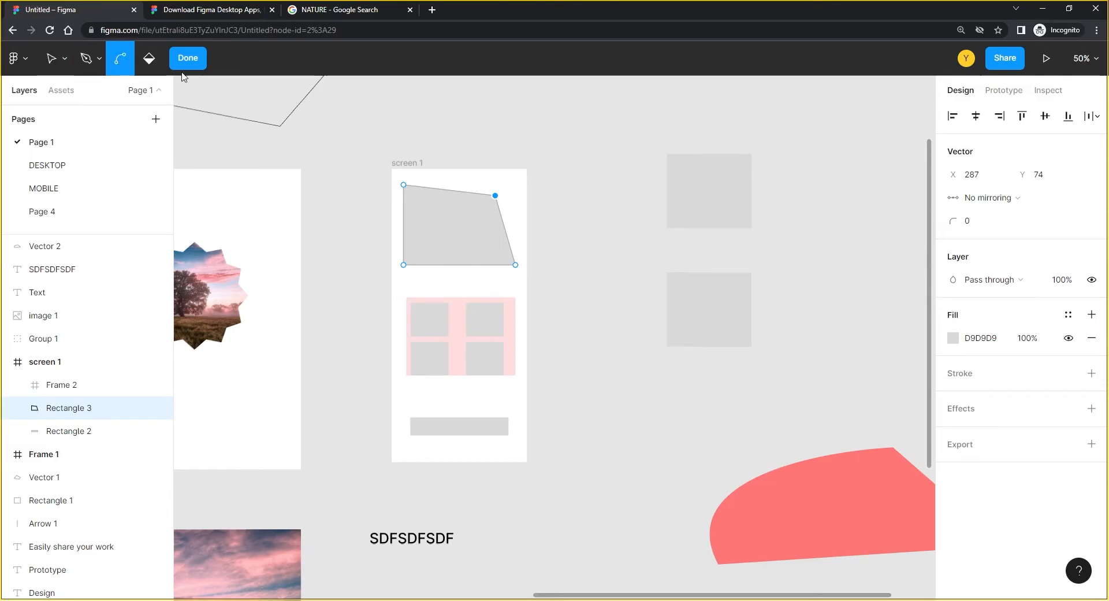
drag(403, 235, 349, 226)
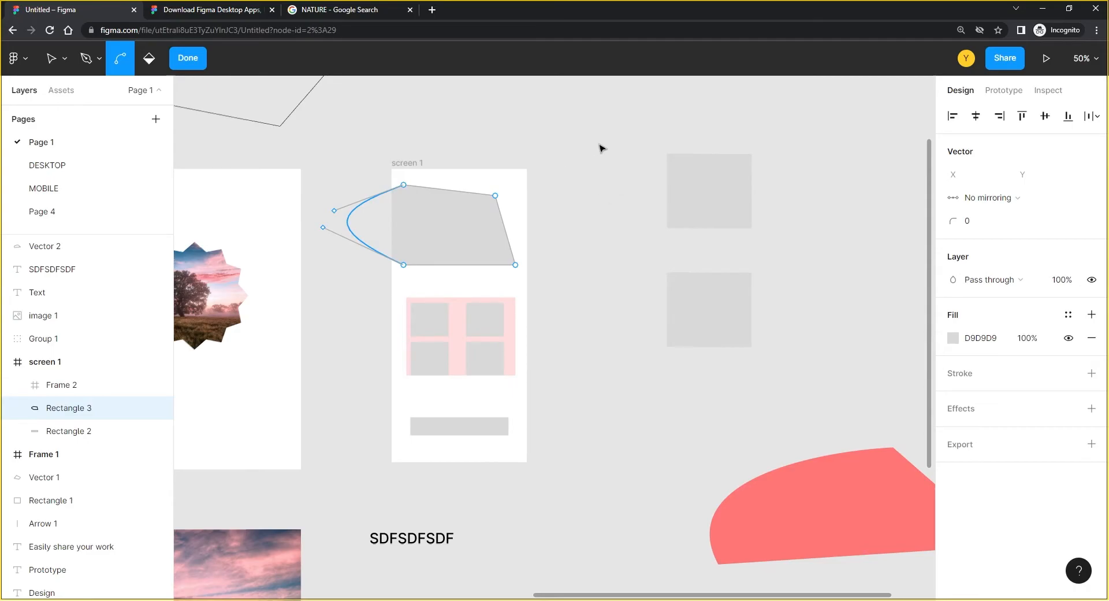
key(Escape)
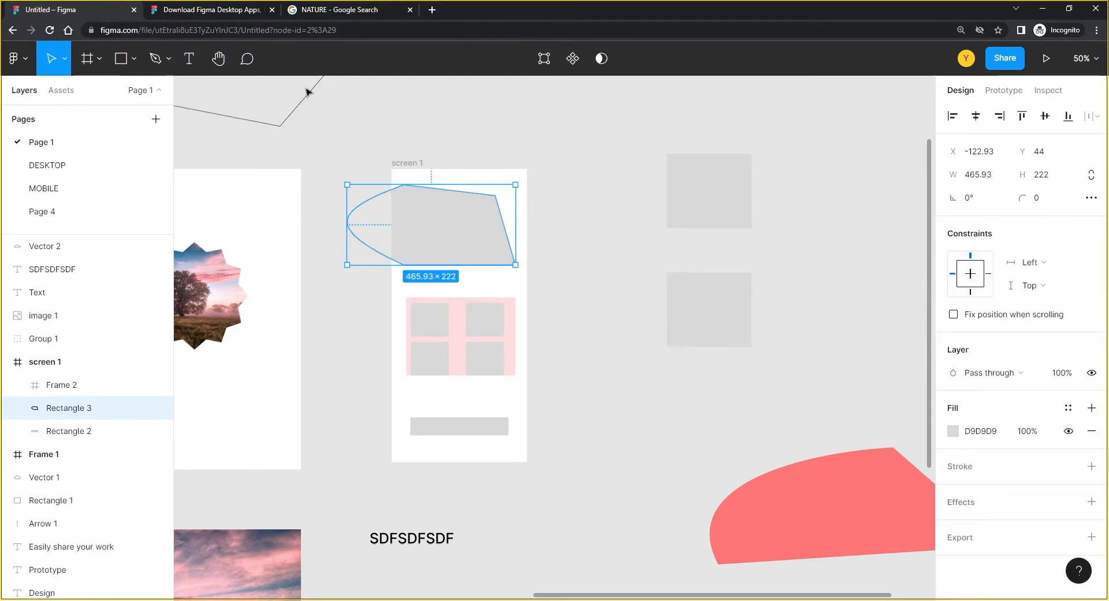
Step: Move the reshaped grey rectangle out of screen 1 onto the empty canvas at about X 1734, Y -180
drag(453, 222, 883, 181)
drag(849, 275, 542, 313)
drag(548, 225, 641, 259)
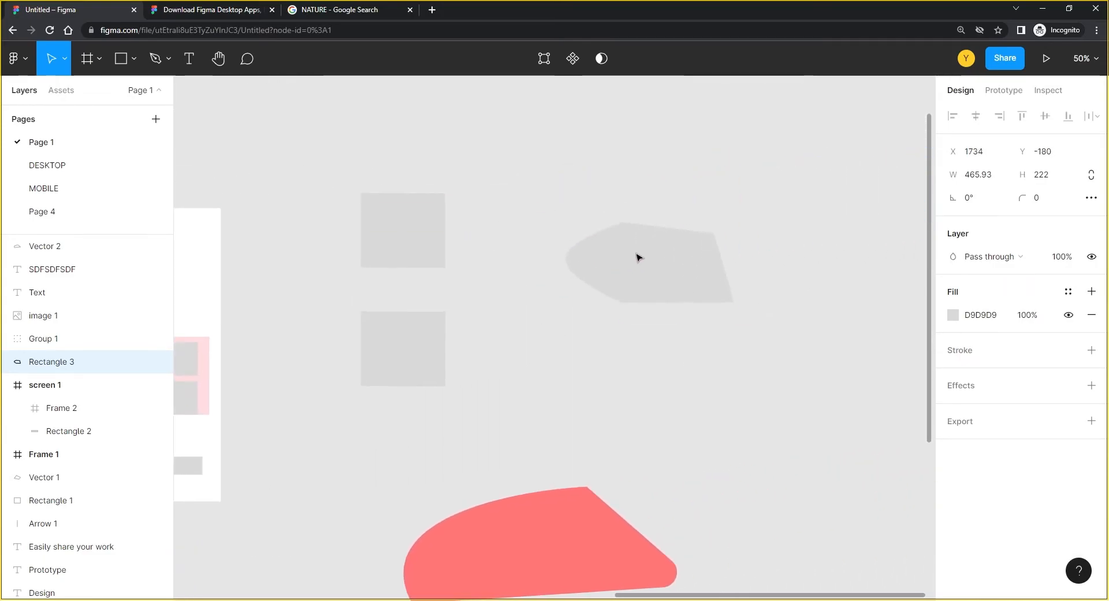
scroll(609, 345, left, 5)
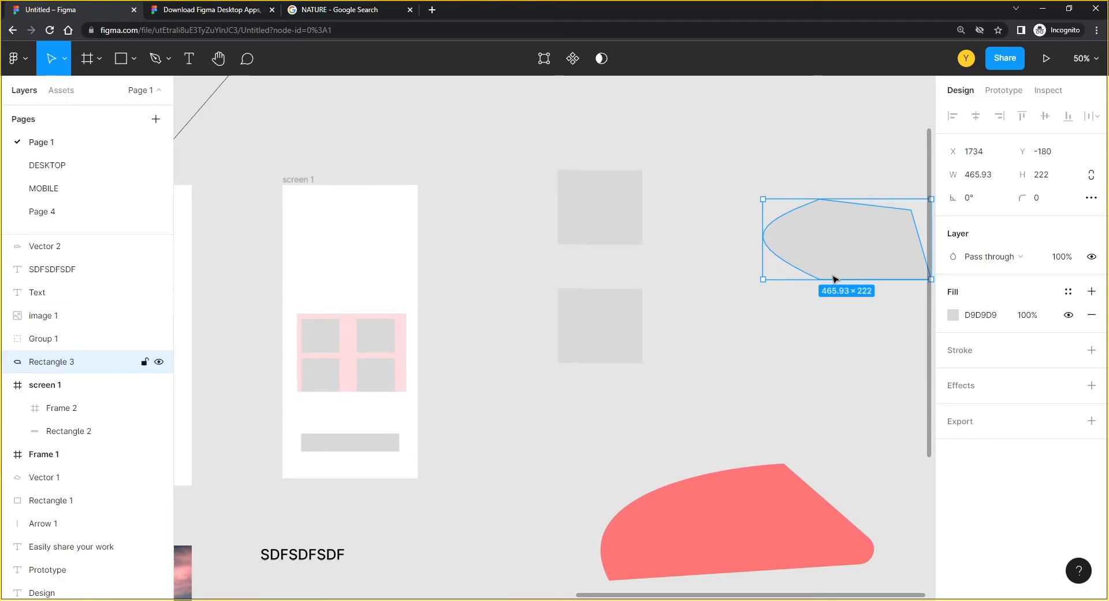
click(849, 374)
Step: Post the comment "DFGSDGSDGDG" on the empty canvas between screen 1 and the two grey squares
drag(777, 346, 687, 314)
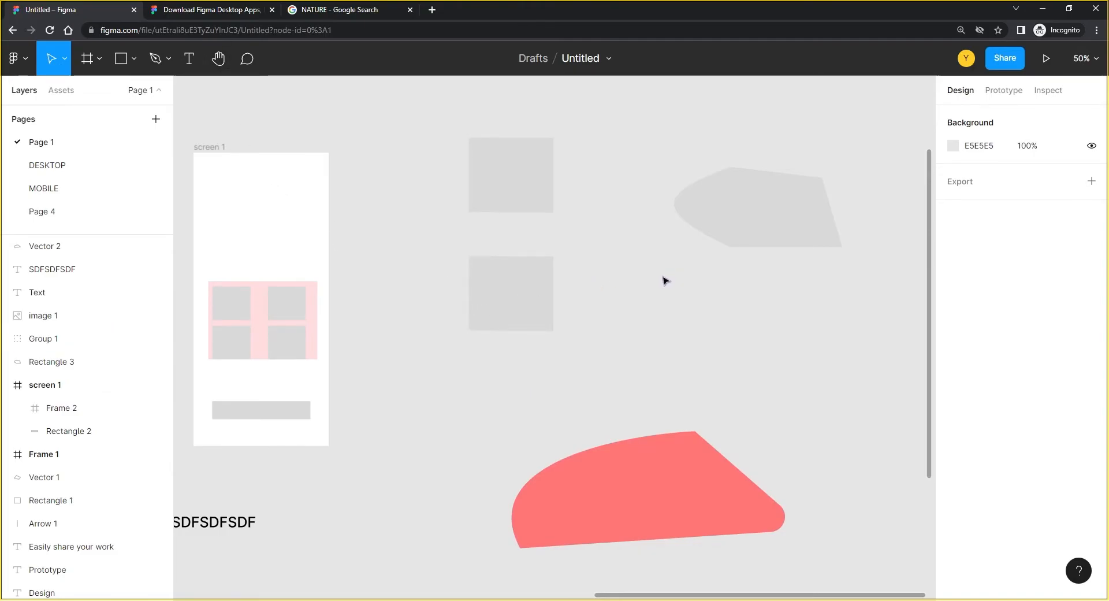
drag(559, 362, 535, 355)
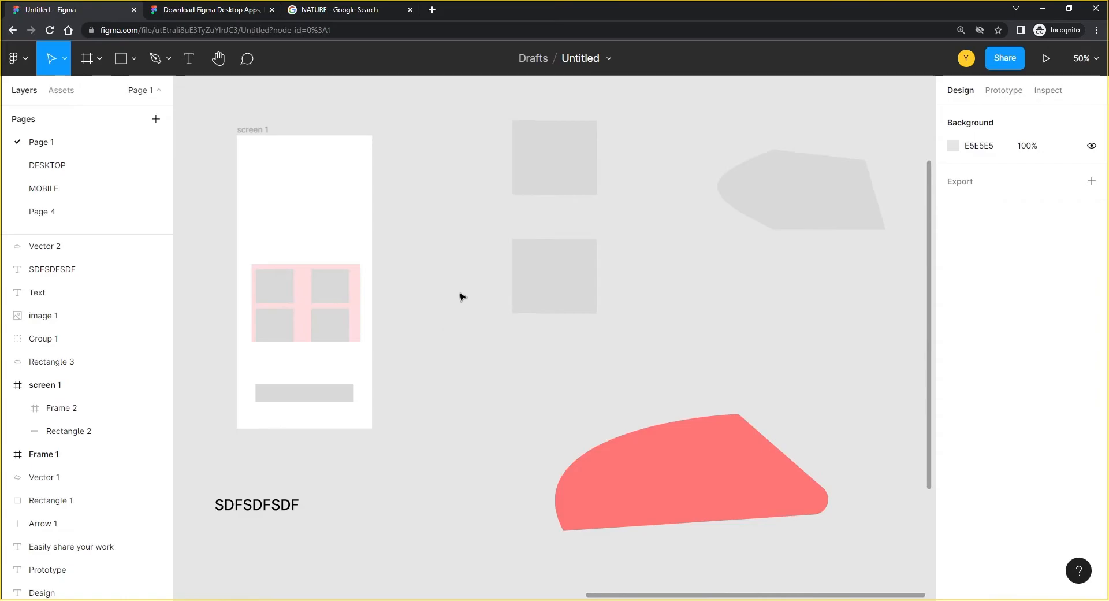
drag(449, 296, 578, 297)
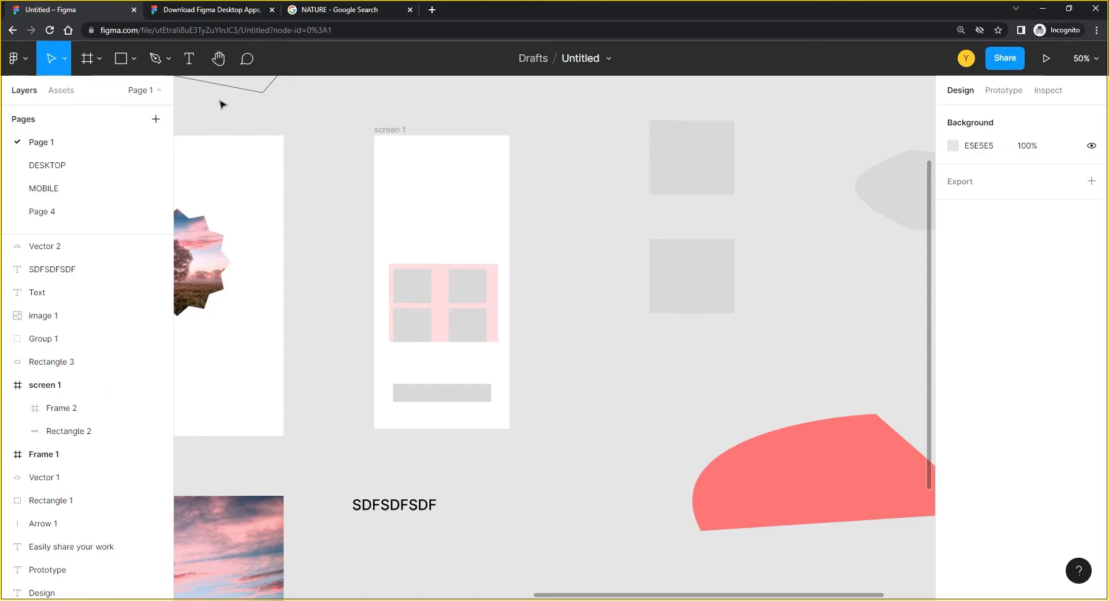
click(247, 59)
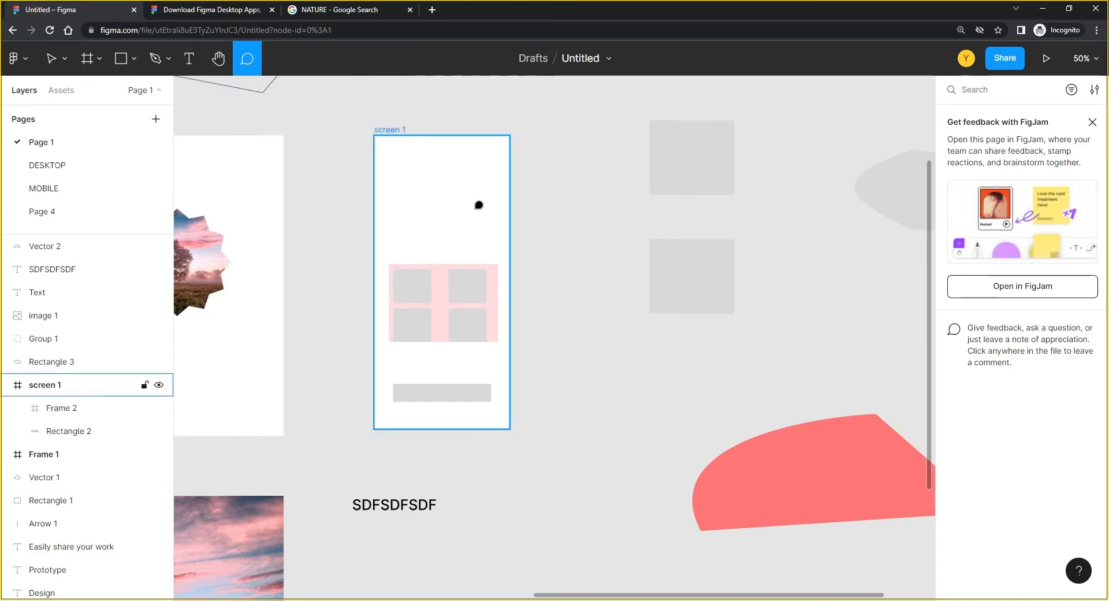
click(590, 206)
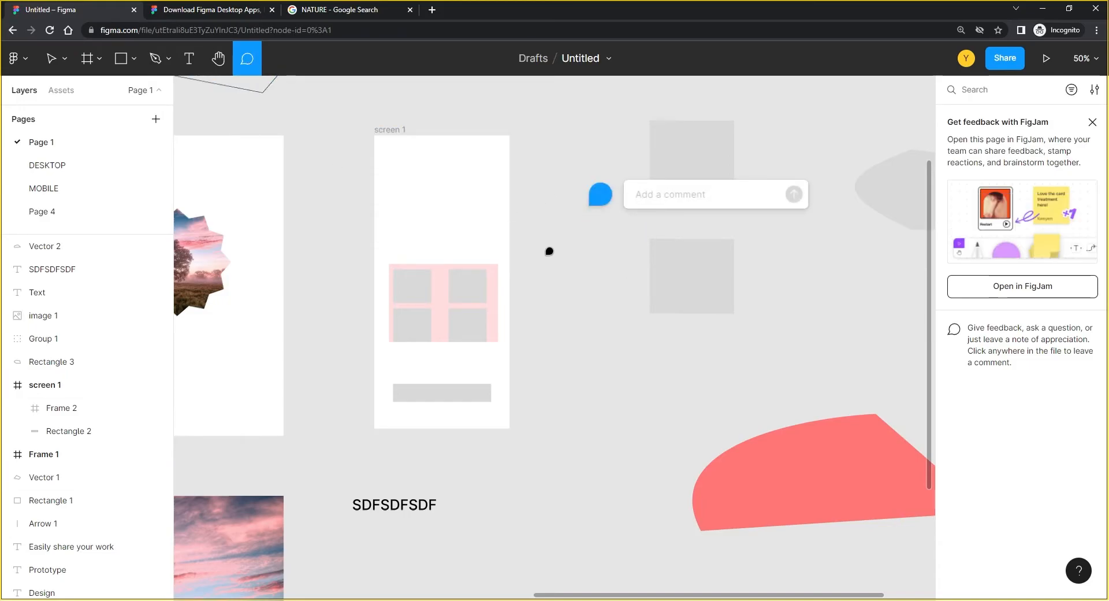
text(DFGSDGSDGDG)
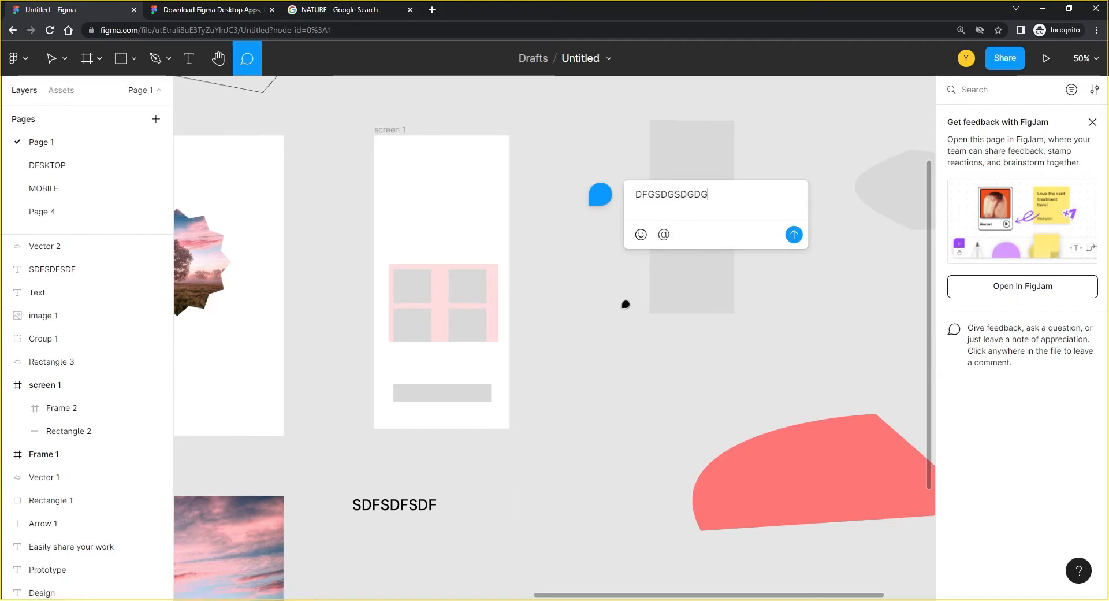
key(Return)
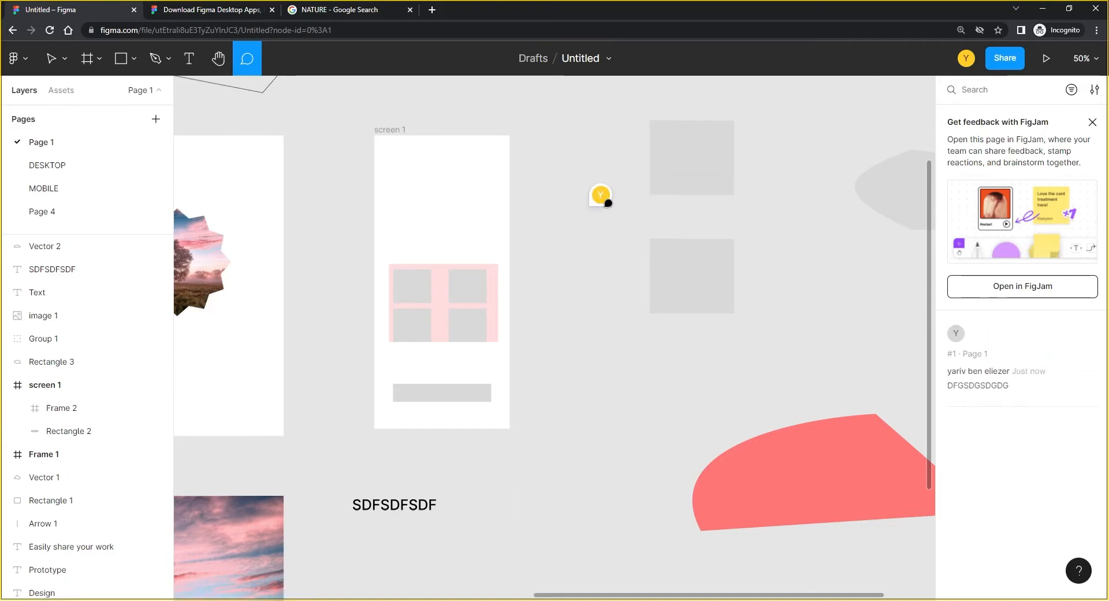
Step: Move the comment pin onto screen 1, just below the lower-right corner of the pink frame
mouse_move(598, 194)
click(51, 58)
drag(635, 195, 565, 393)
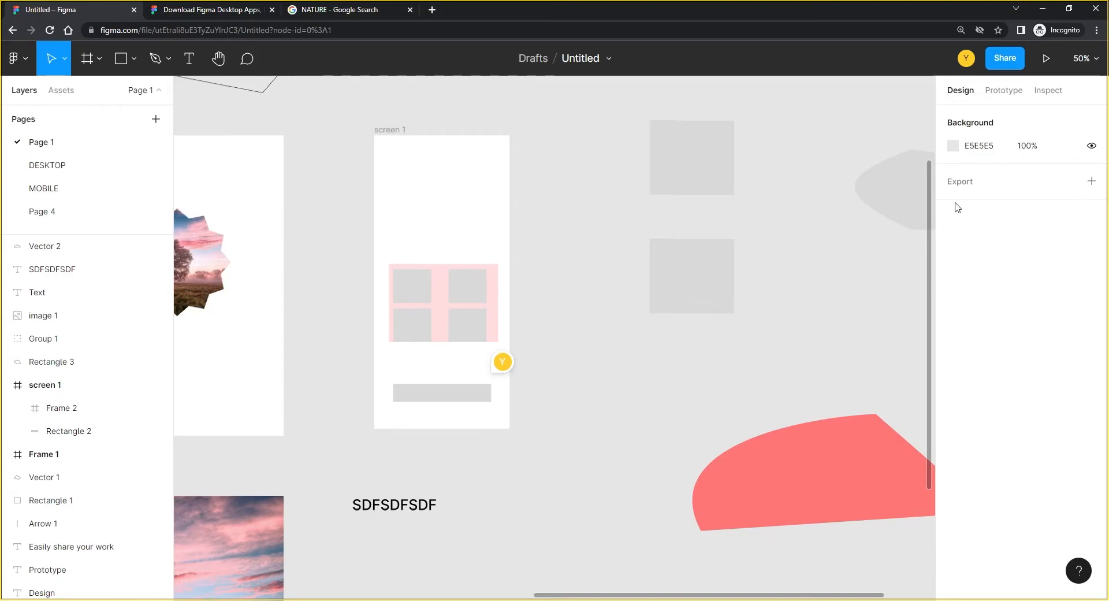
Step: View the prototype settings of screen 1 and try pulling a connection from its right edge onto the canvas
click(1006, 90)
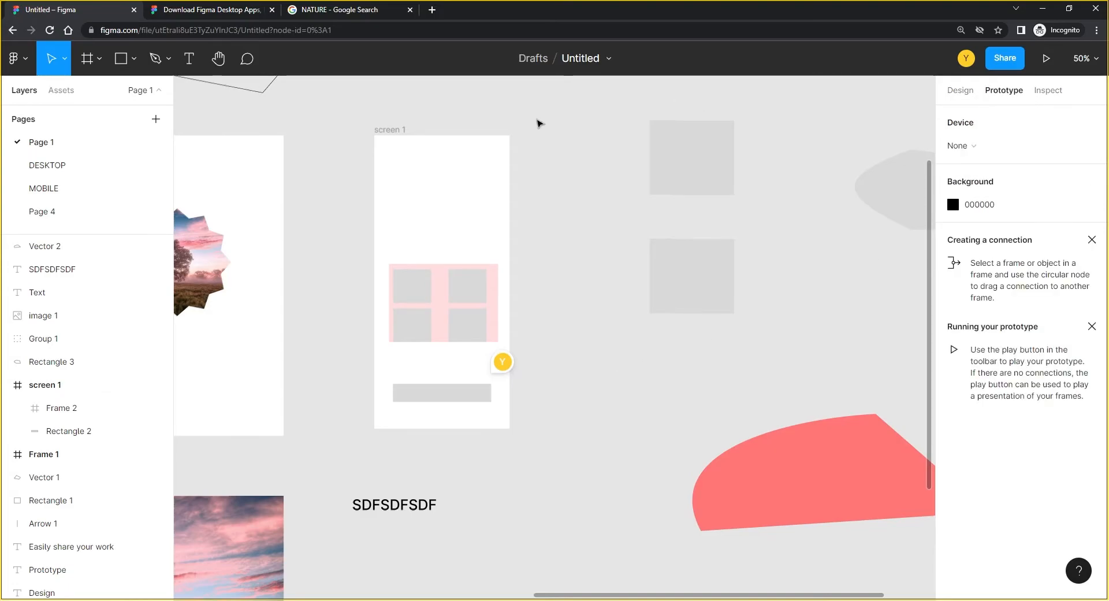
click(411, 138)
drag(510, 282, 601, 254)
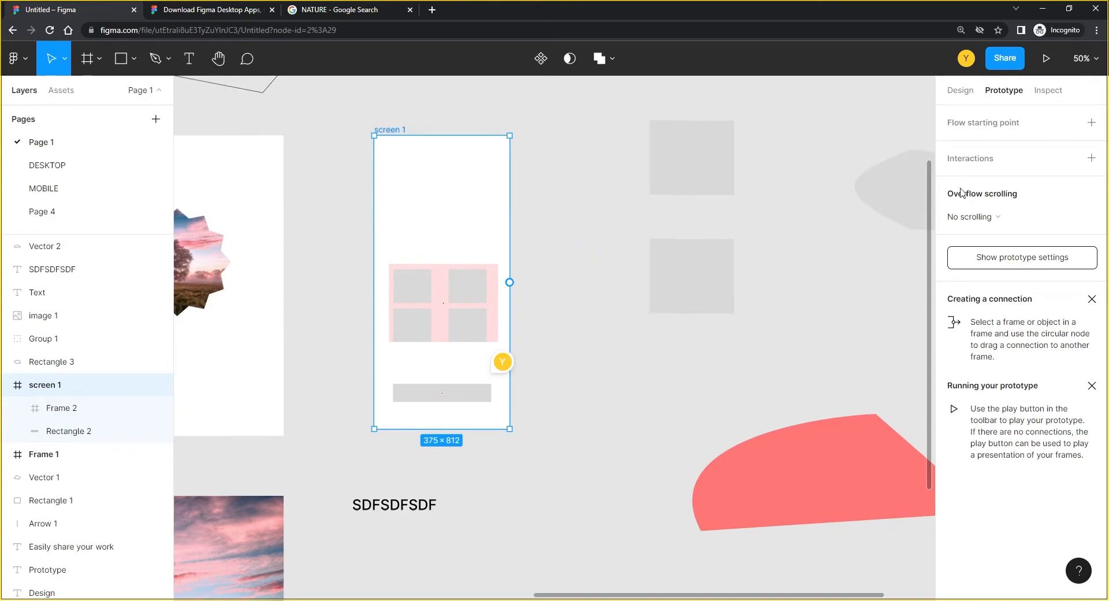
Step: Inspect the properties and CSS code of screen 1 and its pink frame, dismiss the FigJam suggestion, and return to the design settings
click(1050, 91)
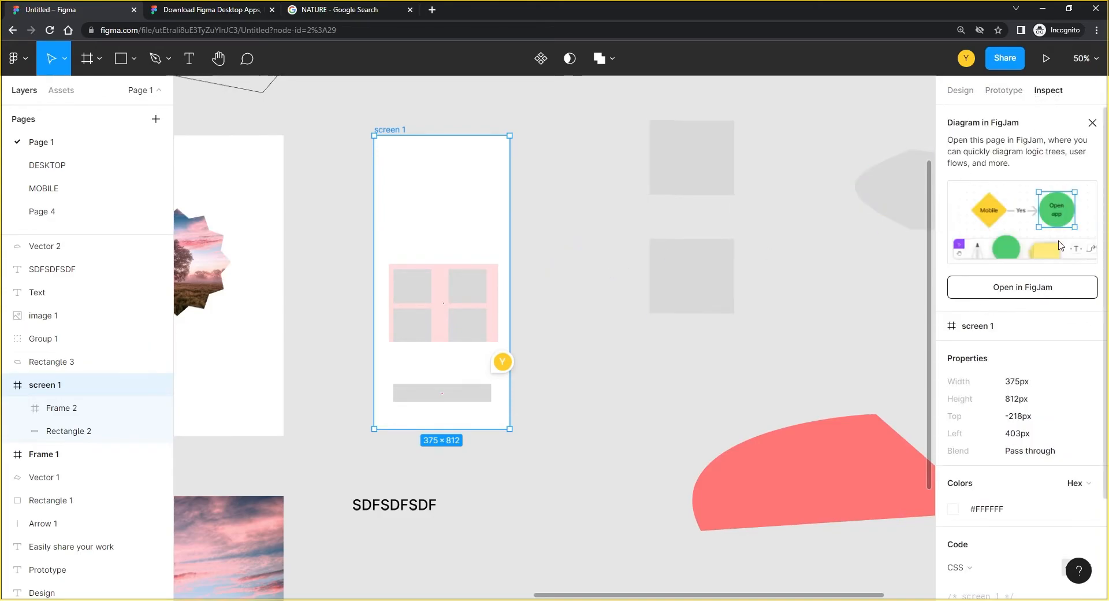
click(458, 289)
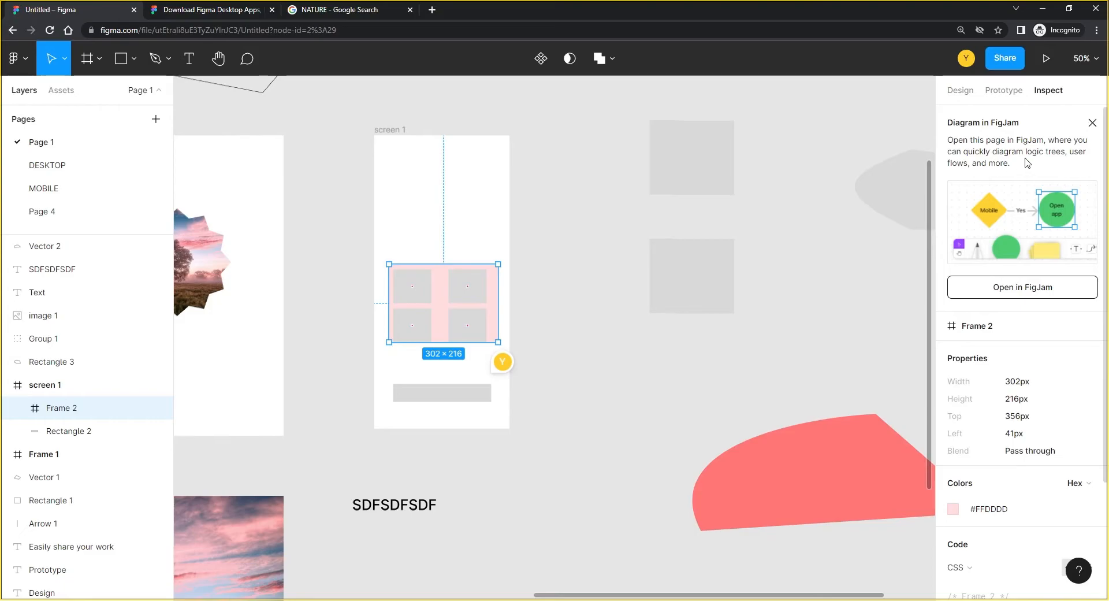
click(1092, 122)
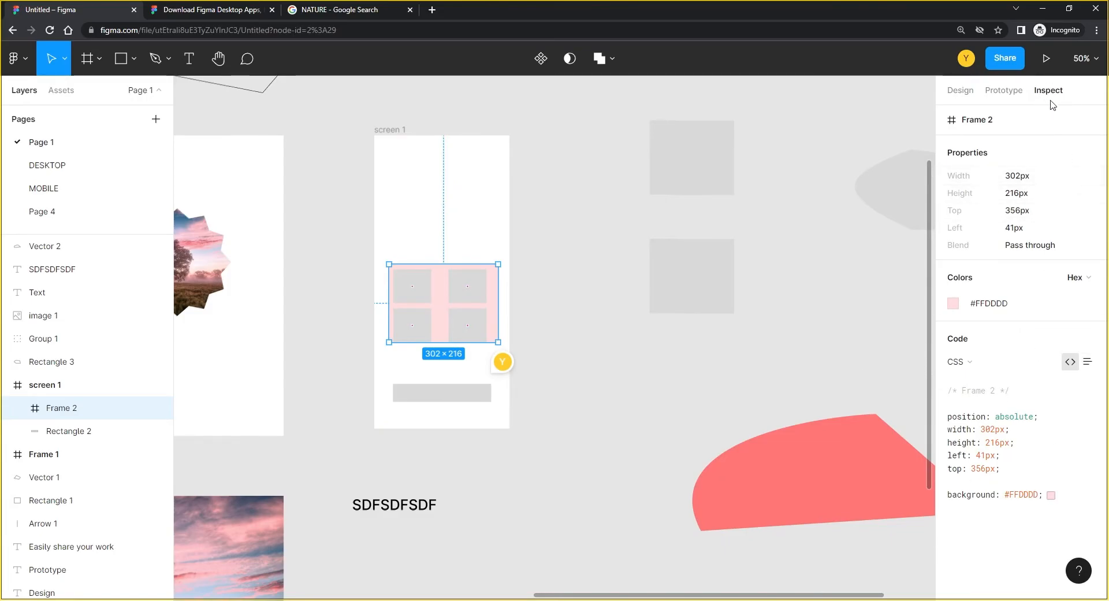
click(960, 91)
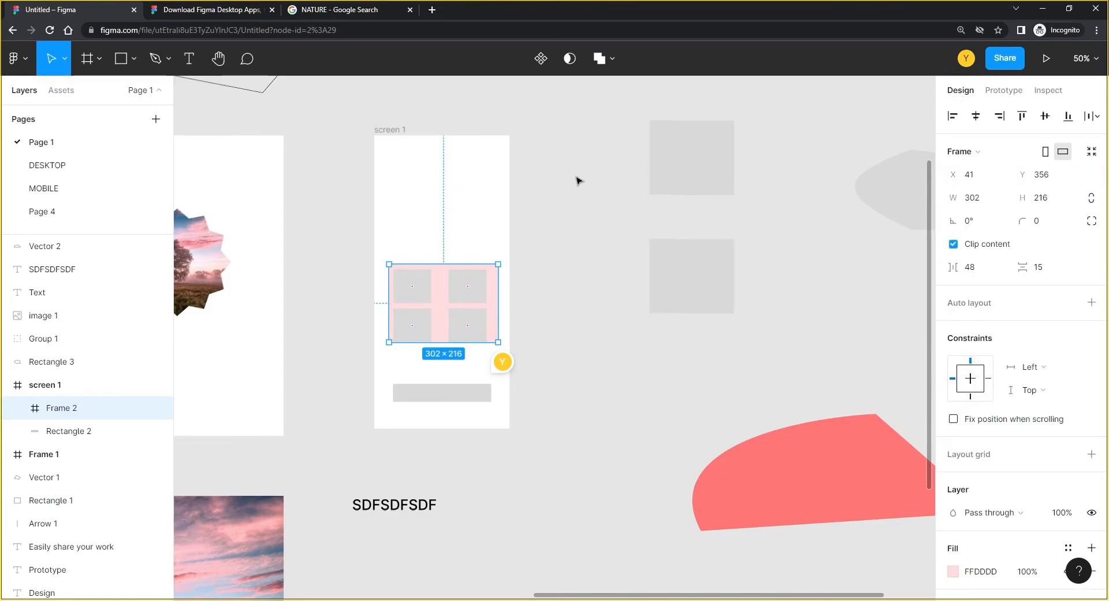
click(612, 180)
scroll(310, 215, left, 8)
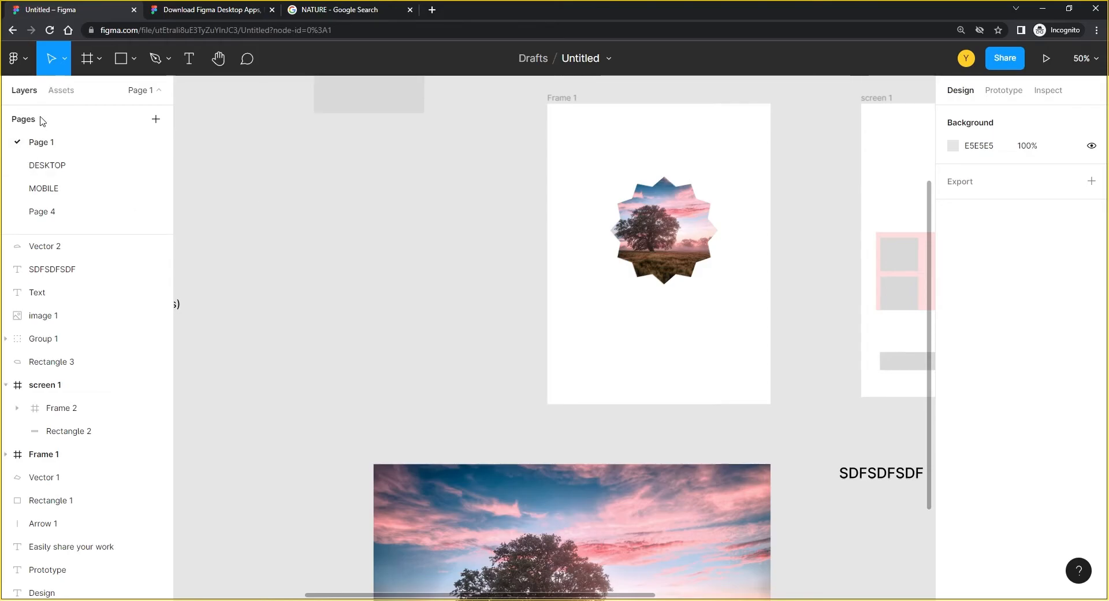
click(19, 61)
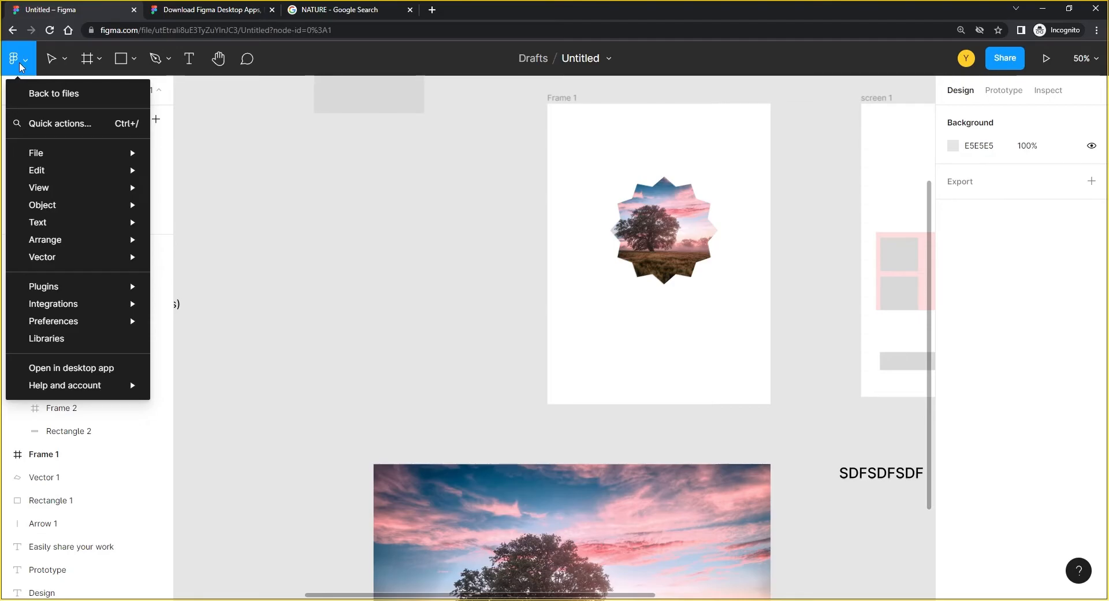
click(23, 67)
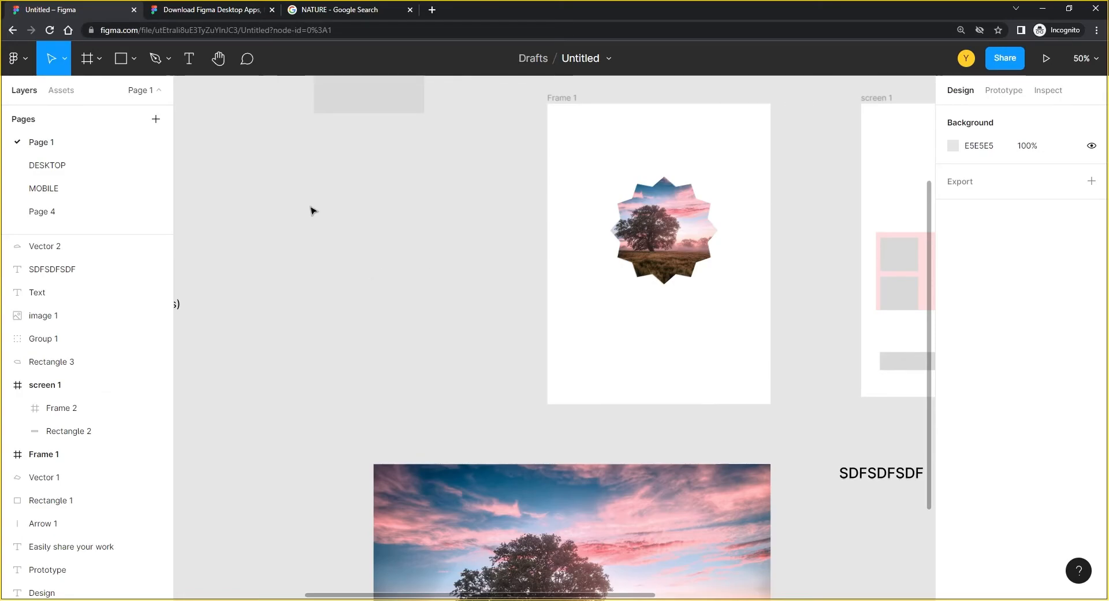
Step: Open the recent files page at figma.com in a new browser tab
click(432, 10)
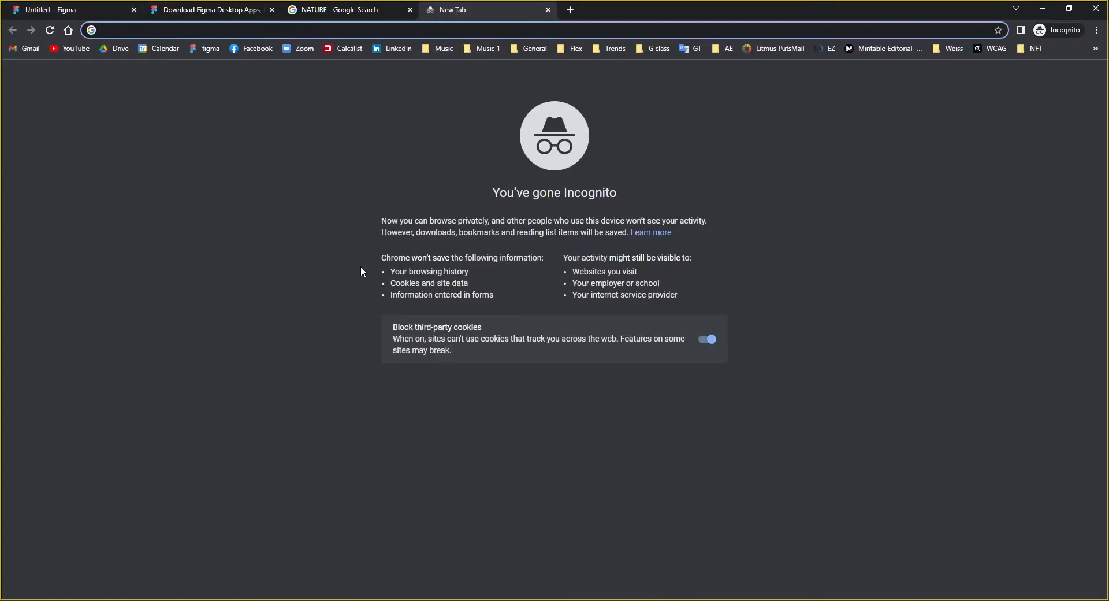
text(FIGMA.CO)
key(Return)
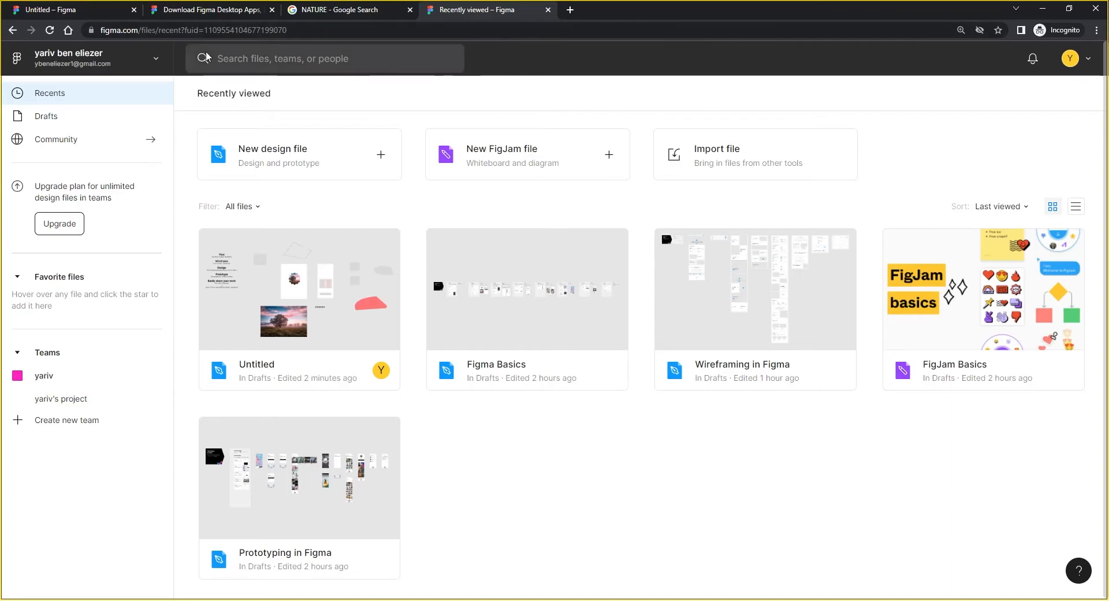
Step: Look at the Untitled file among the recently viewed files and return to its open design canvas
click(178, 10)
click(92, 10)
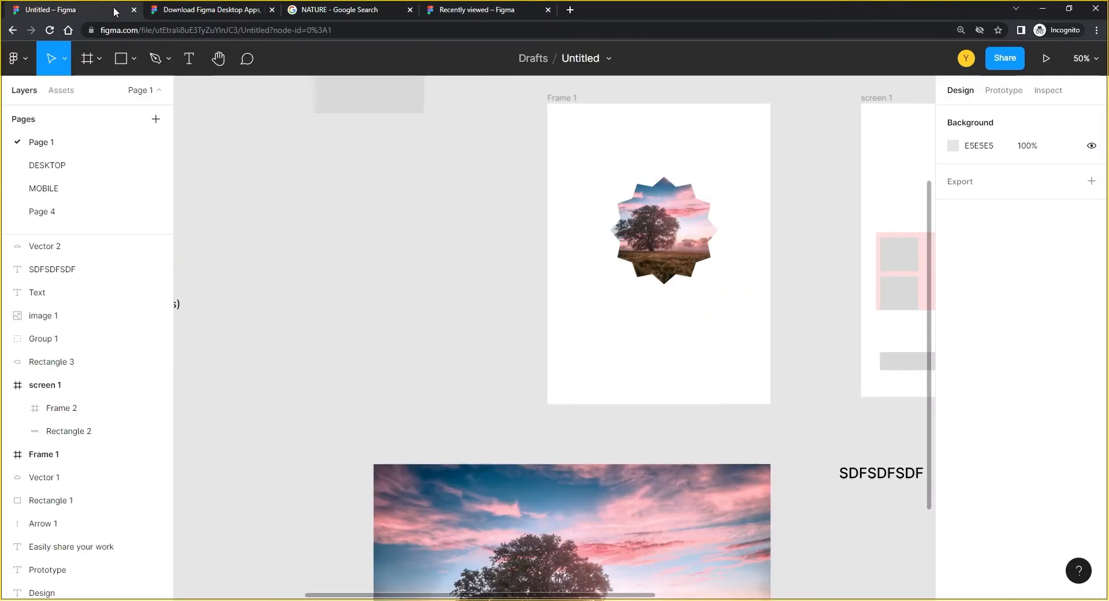
click(441, 12)
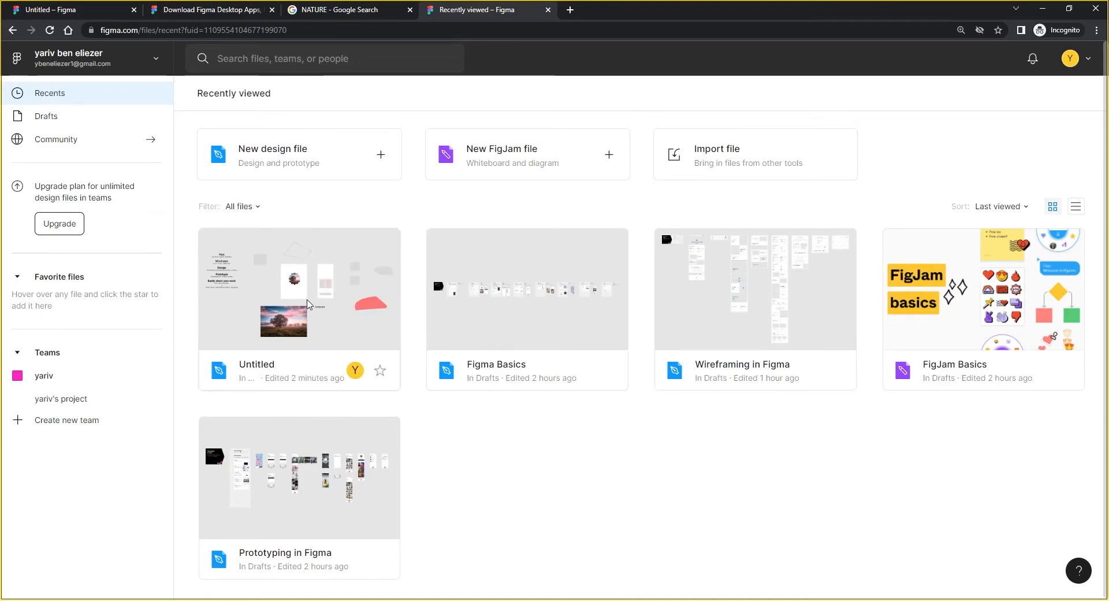
click(71, 12)
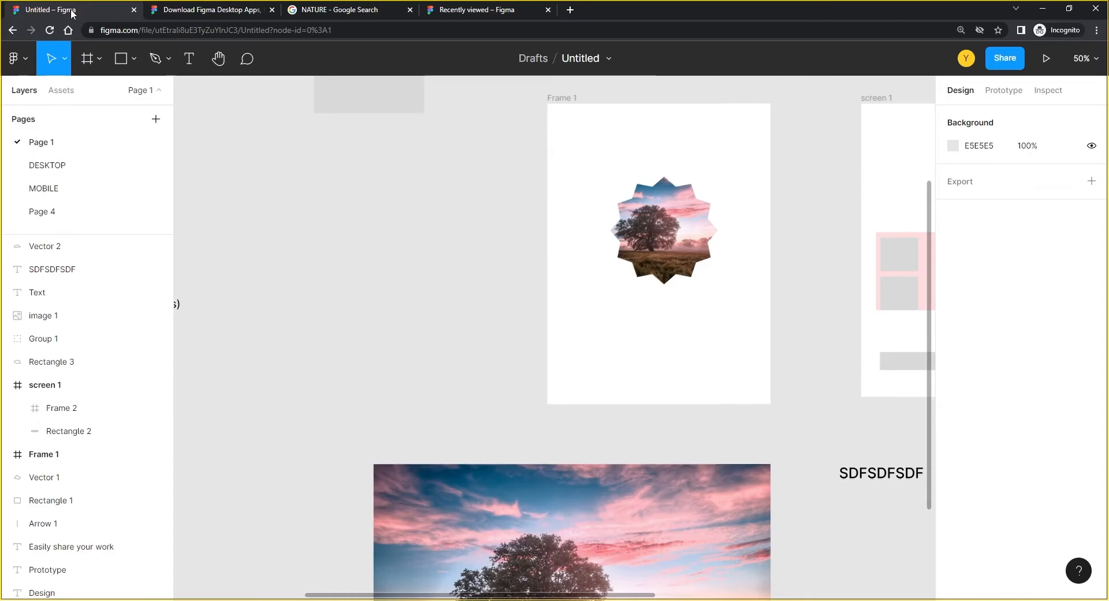
Step: View the file actions offered for the Figma Basics file among the recently viewed files
click(469, 12)
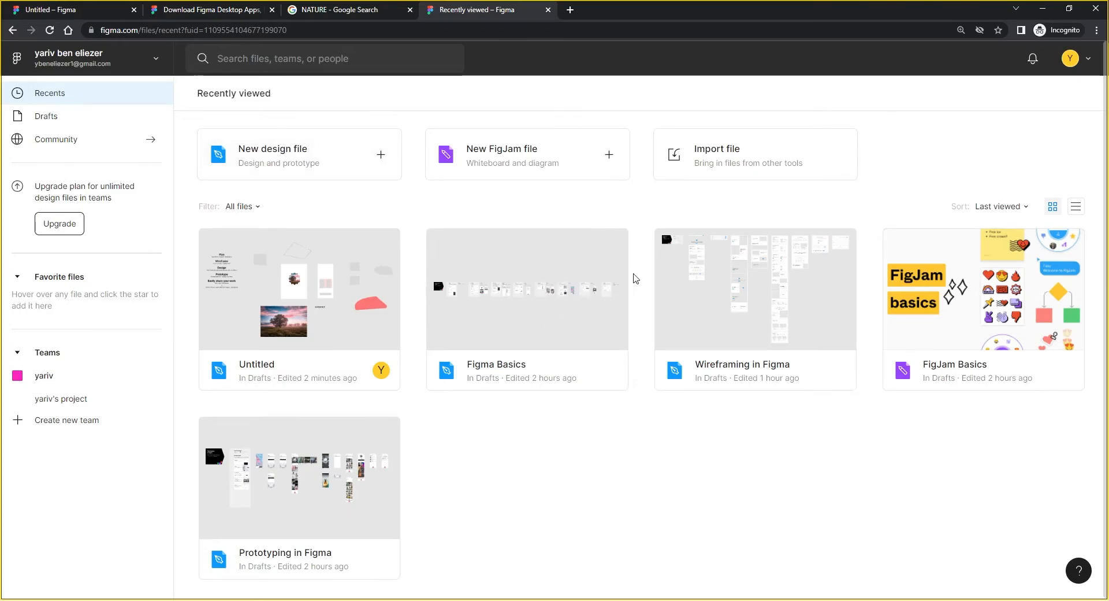
right_click(517, 378)
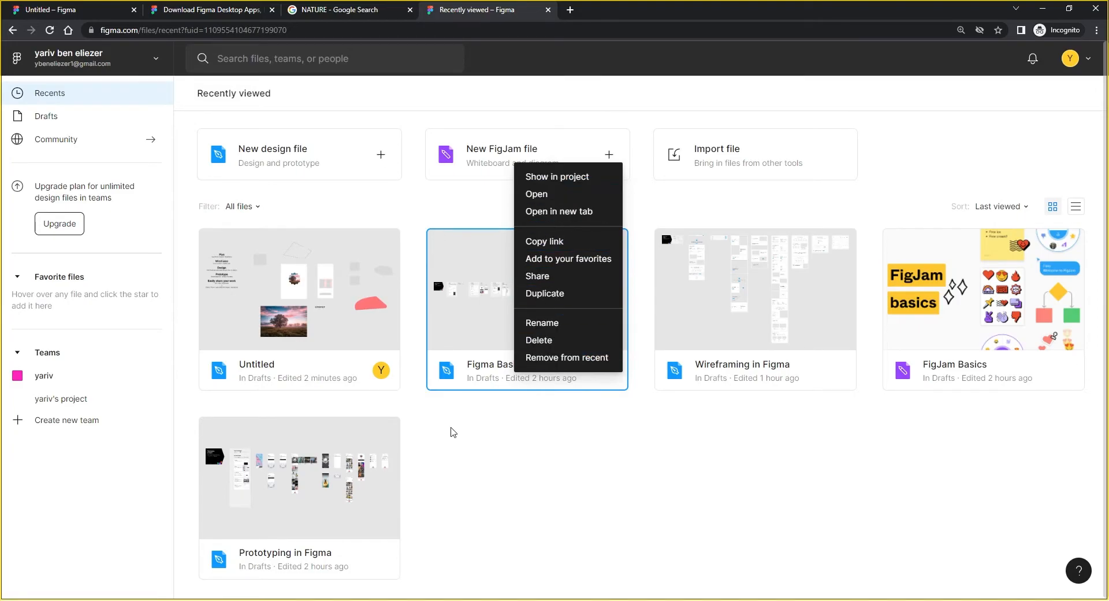
click(453, 433)
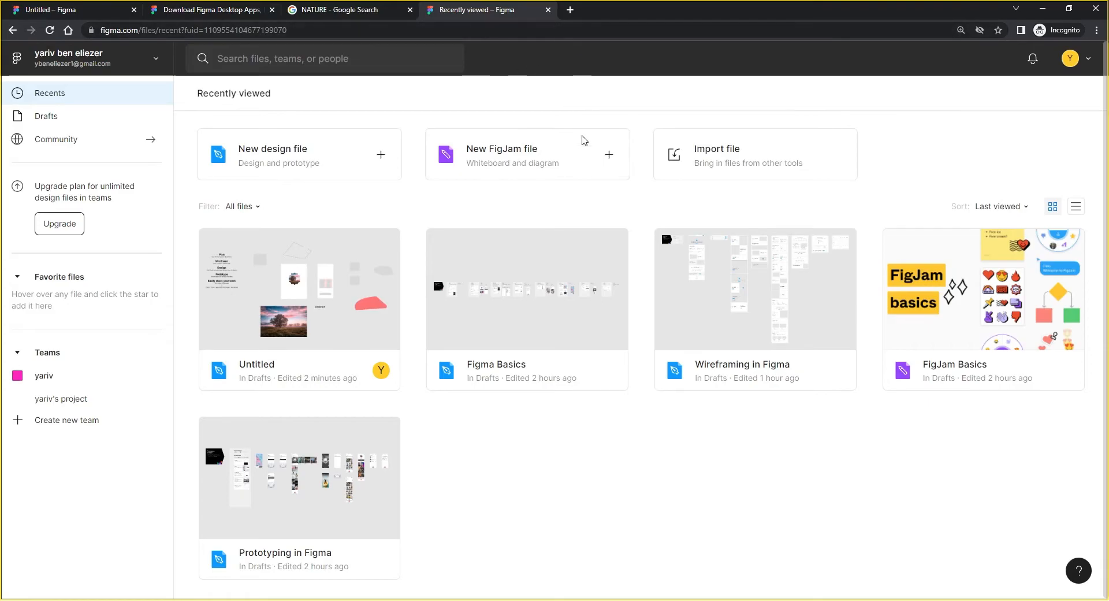
Step: Open the Figma Basics file alongside the Untitled design and close its browser tab
double_click(497, 238)
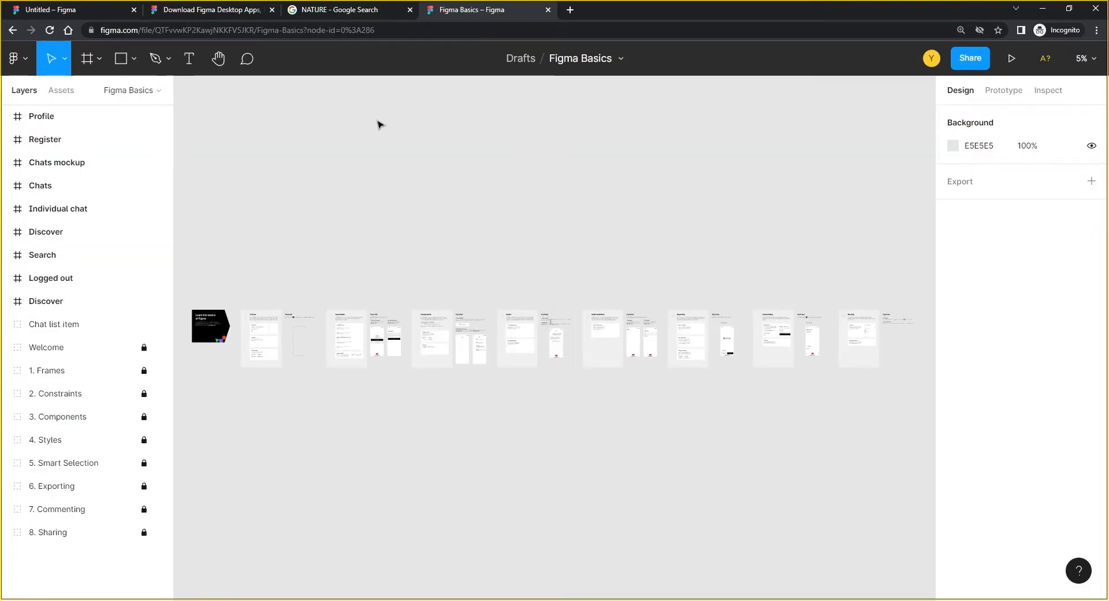
click(81, 11)
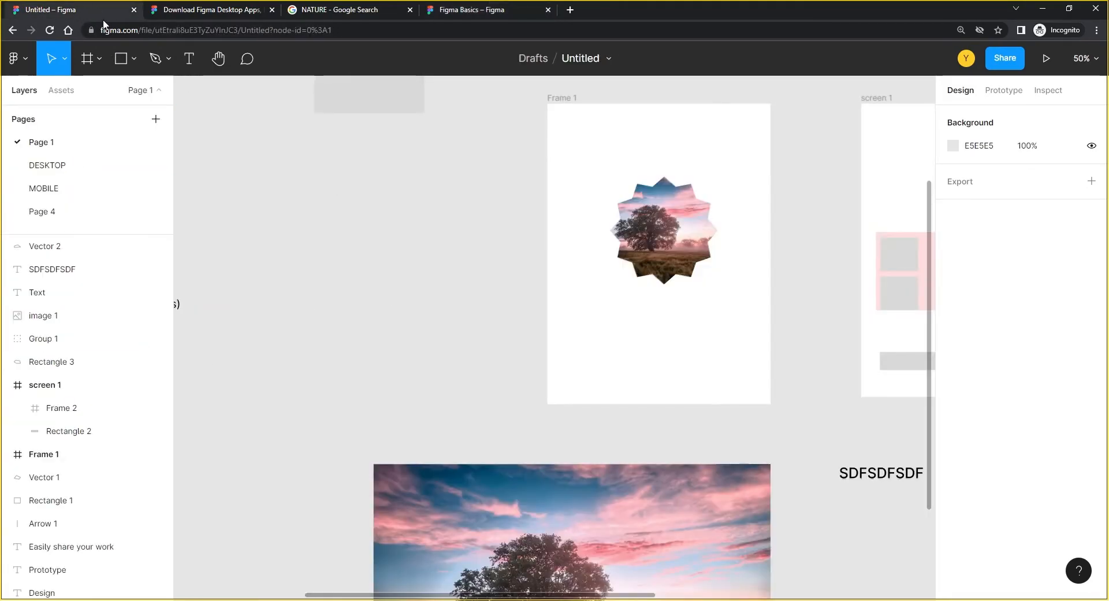
click(501, 11)
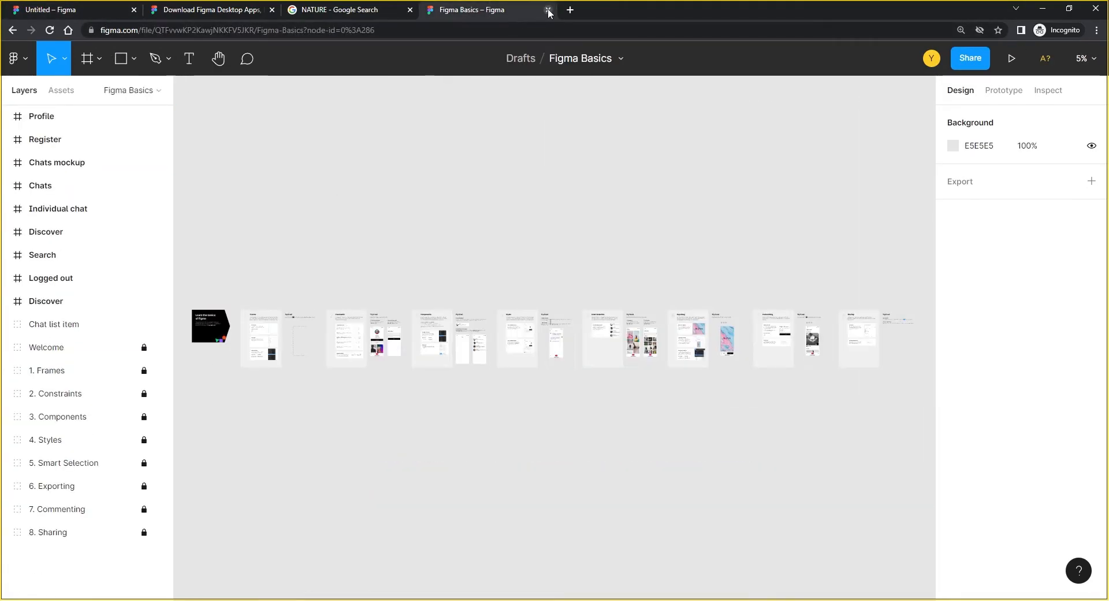
click(548, 10)
click(98, 14)
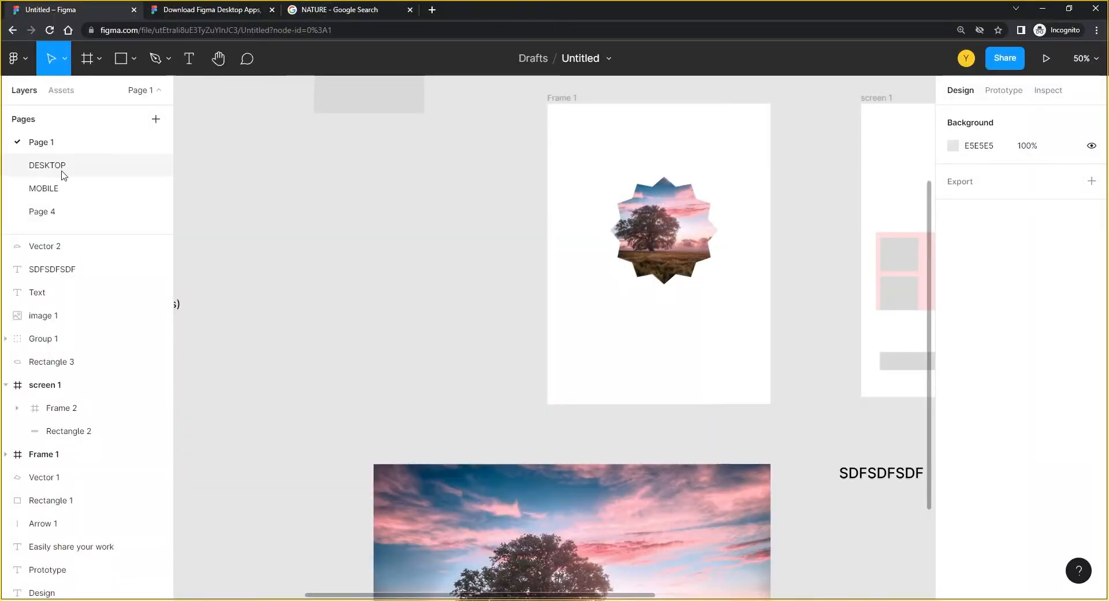
Step: Look through the drafts and recent files in the file browser and reopen the Untitled file
click(21, 62)
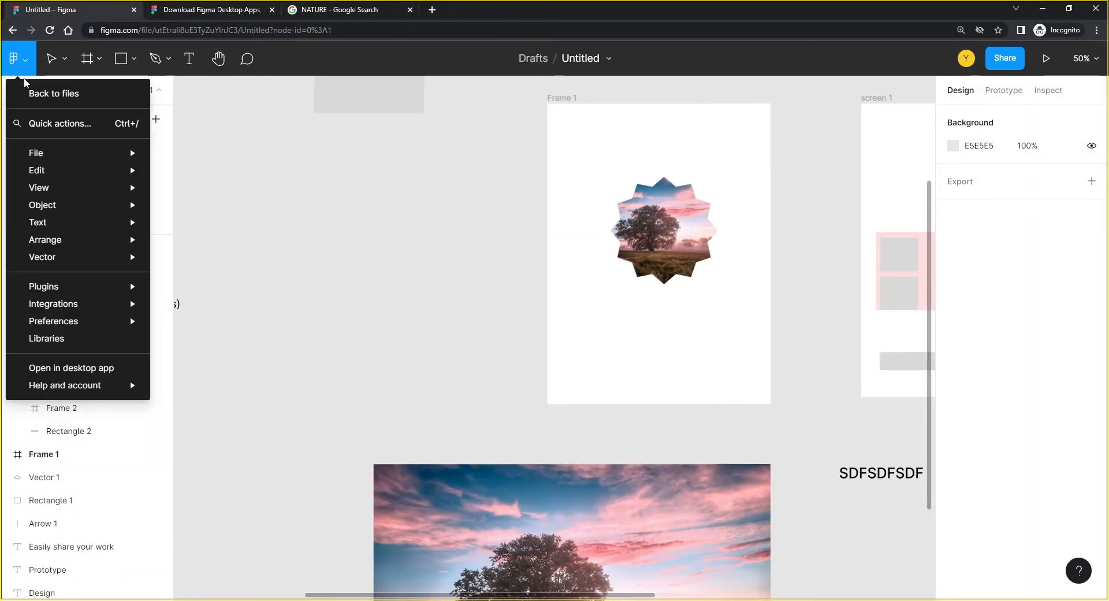
click(59, 97)
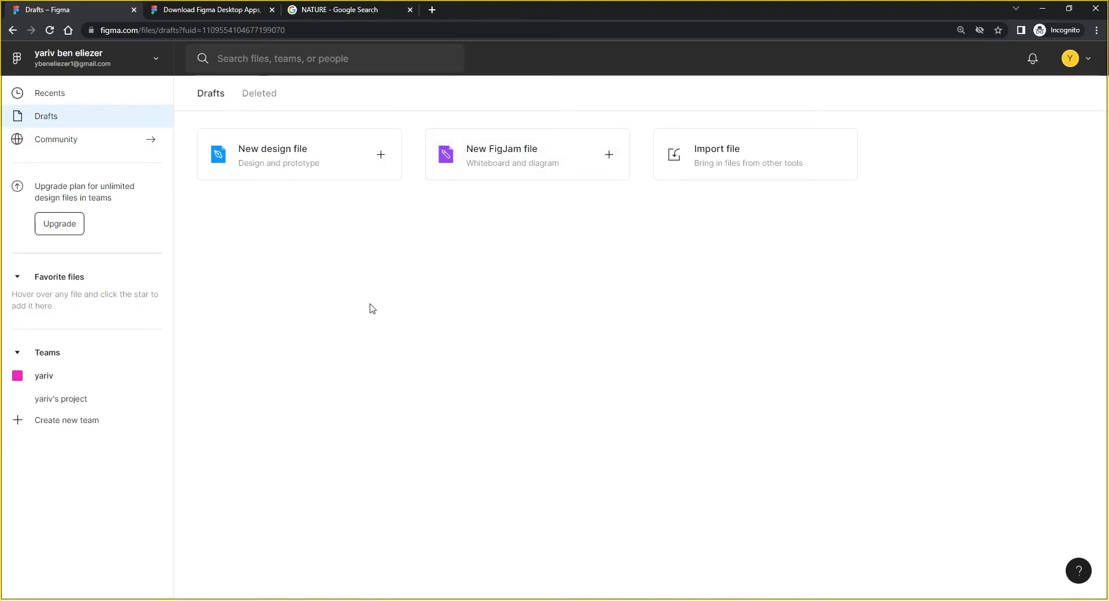
click(51, 94)
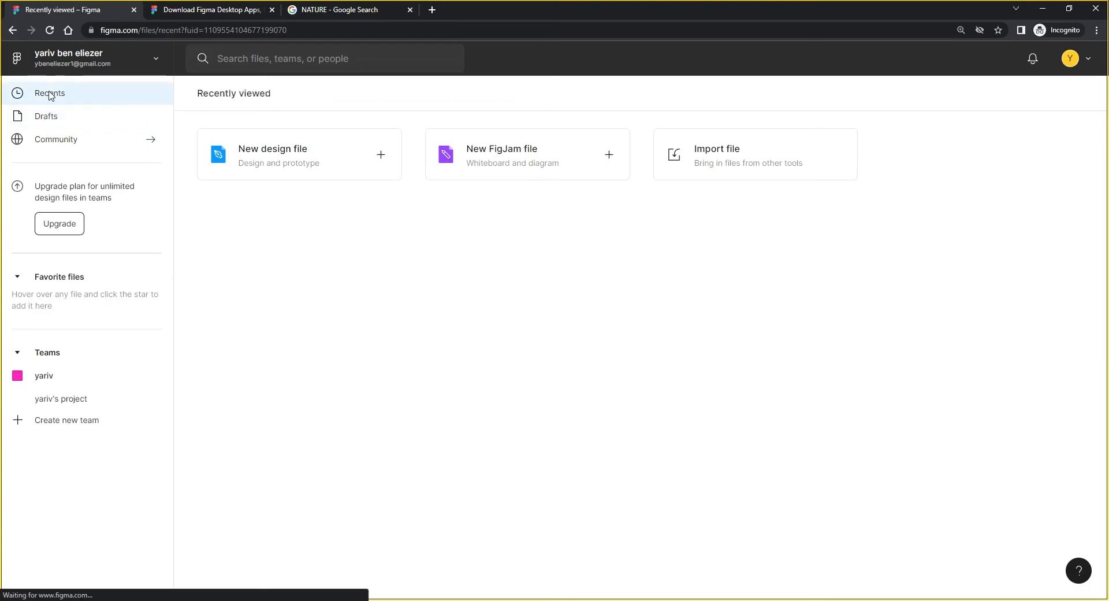
click(48, 118)
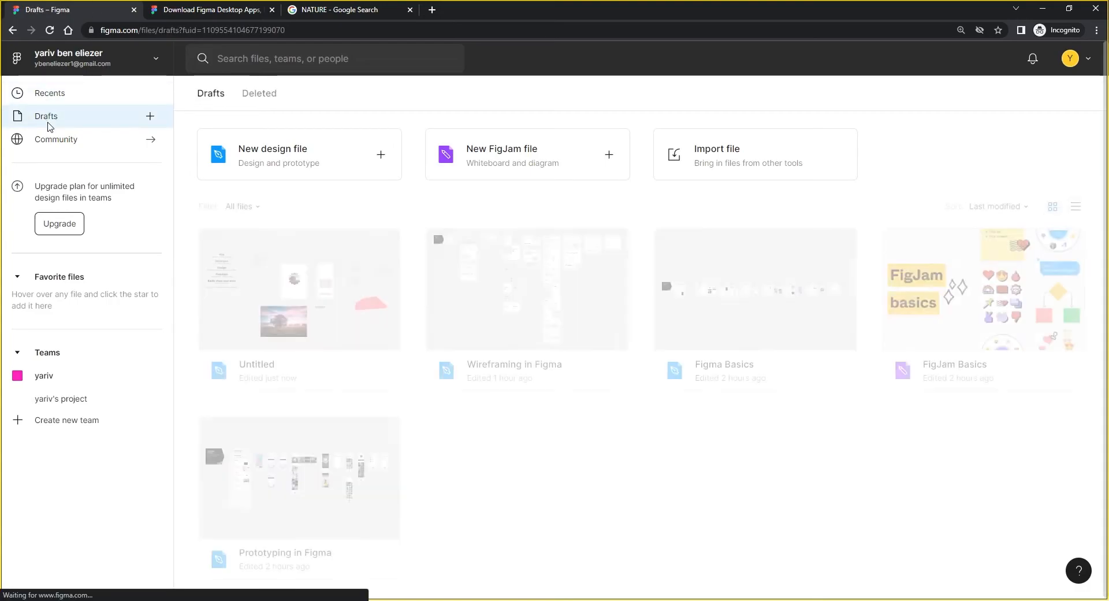
click(49, 94)
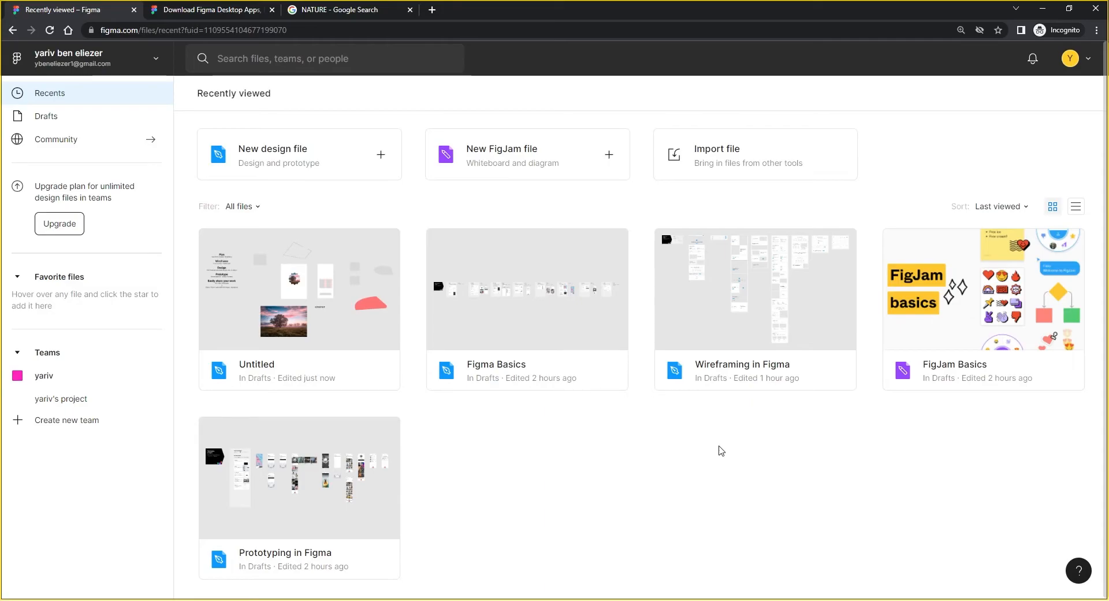
click(393, 316)
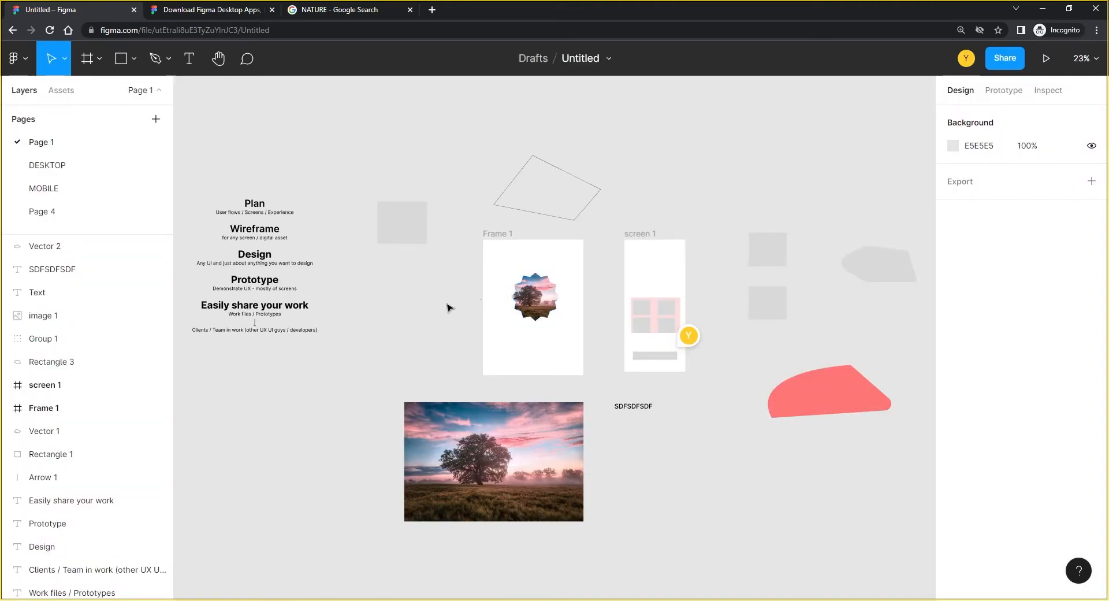
Step: View the plugin management settings from an empty canvas area below the text list and close them
drag(305, 408, 584, 309)
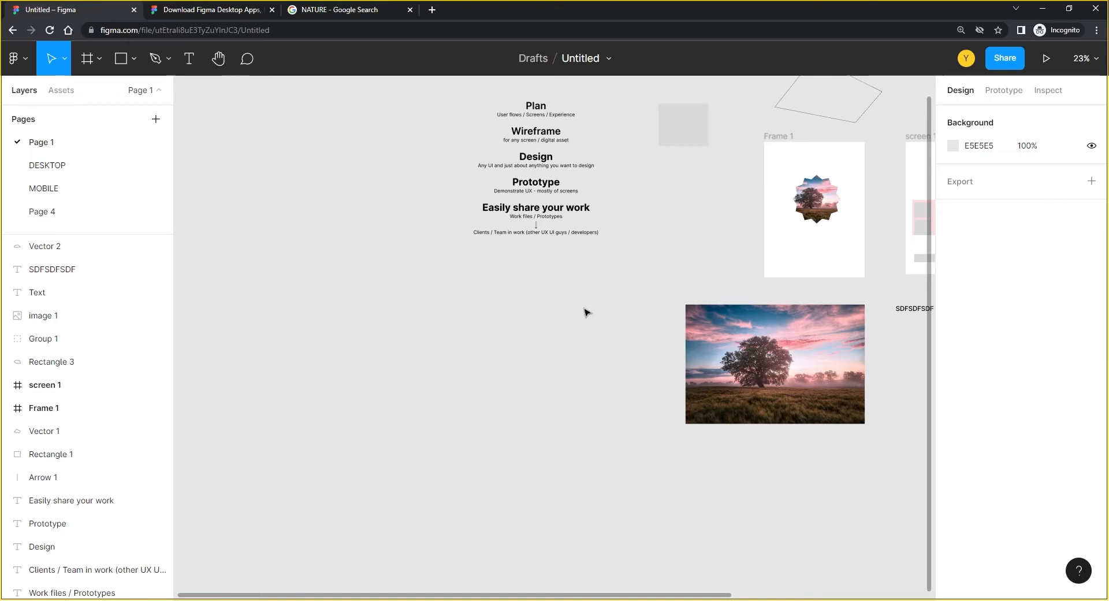
ctrl+scroll(585, 312, up, 5)
scroll(570, 272, up, 3)
right_click(439, 332)
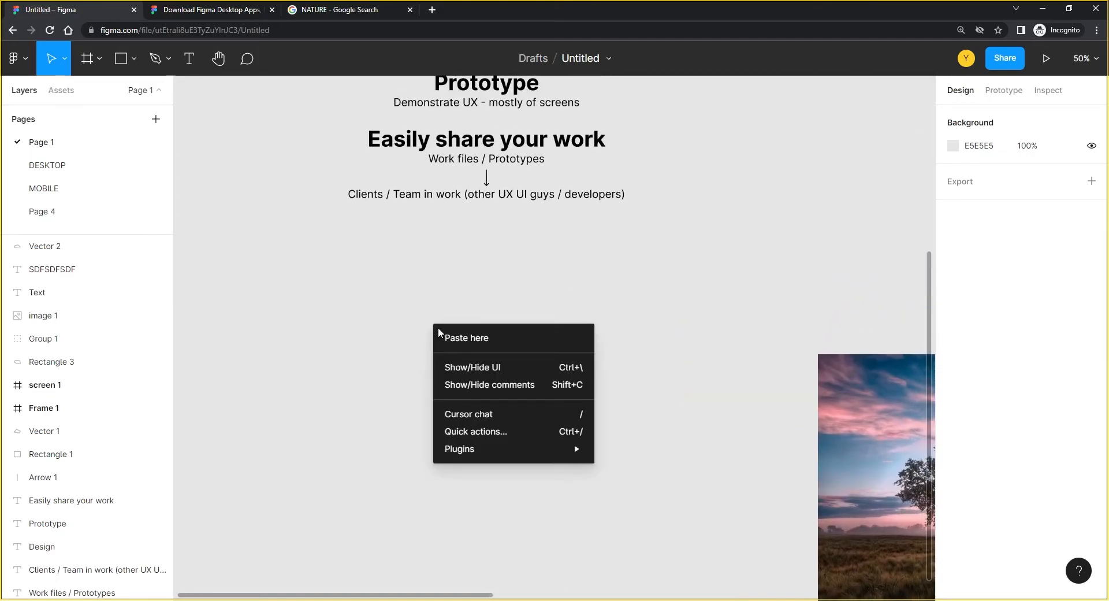
mouse_move(480, 450)
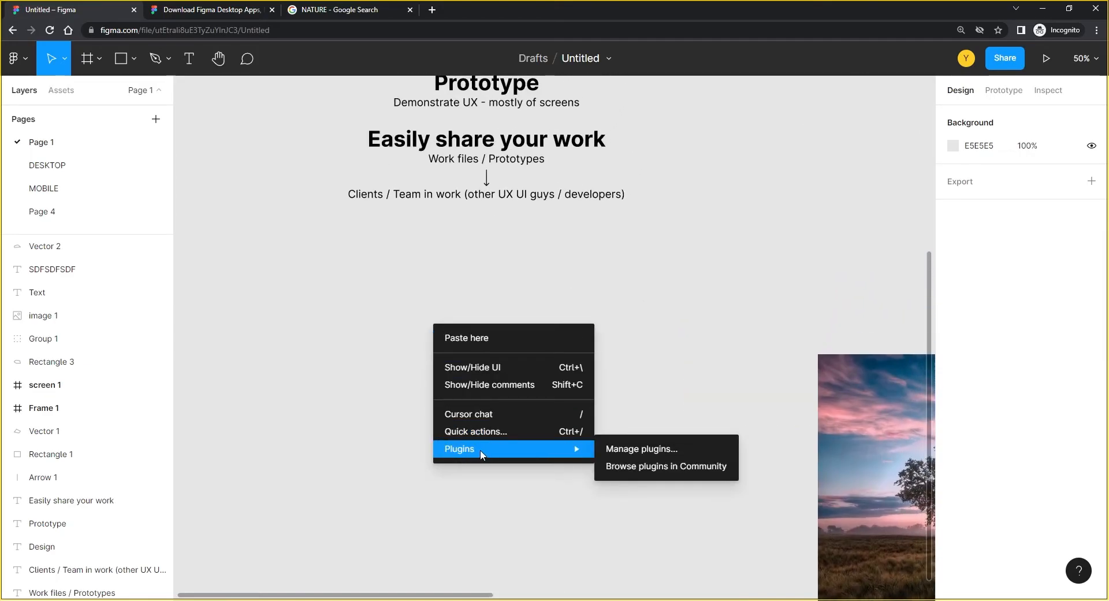
click(637, 449)
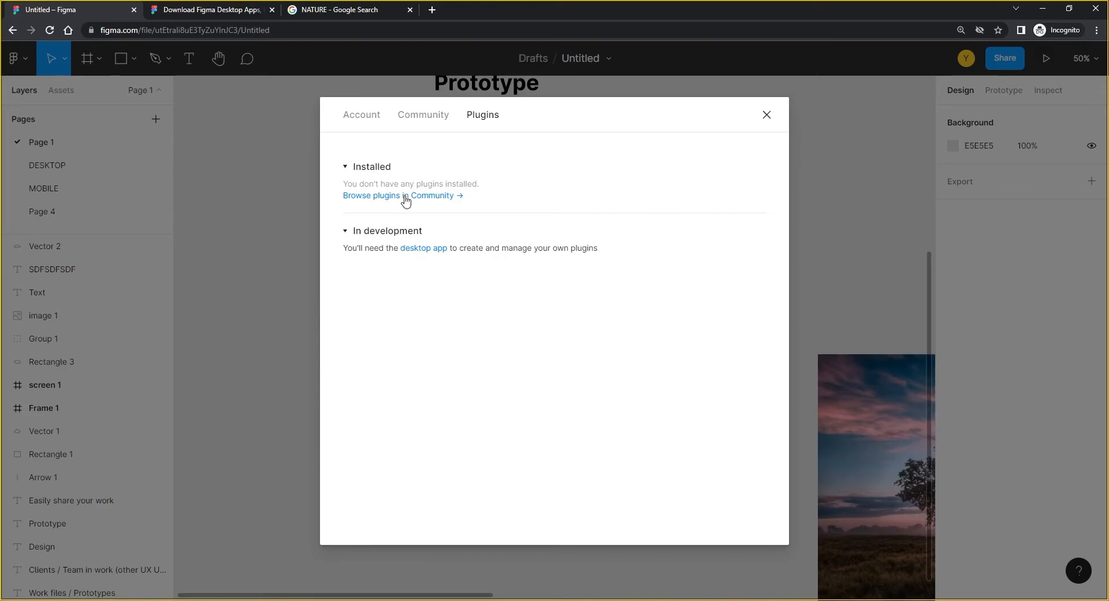
click(767, 115)
Step: Open the Community plugins page from the Untitled file
right_click(372, 279)
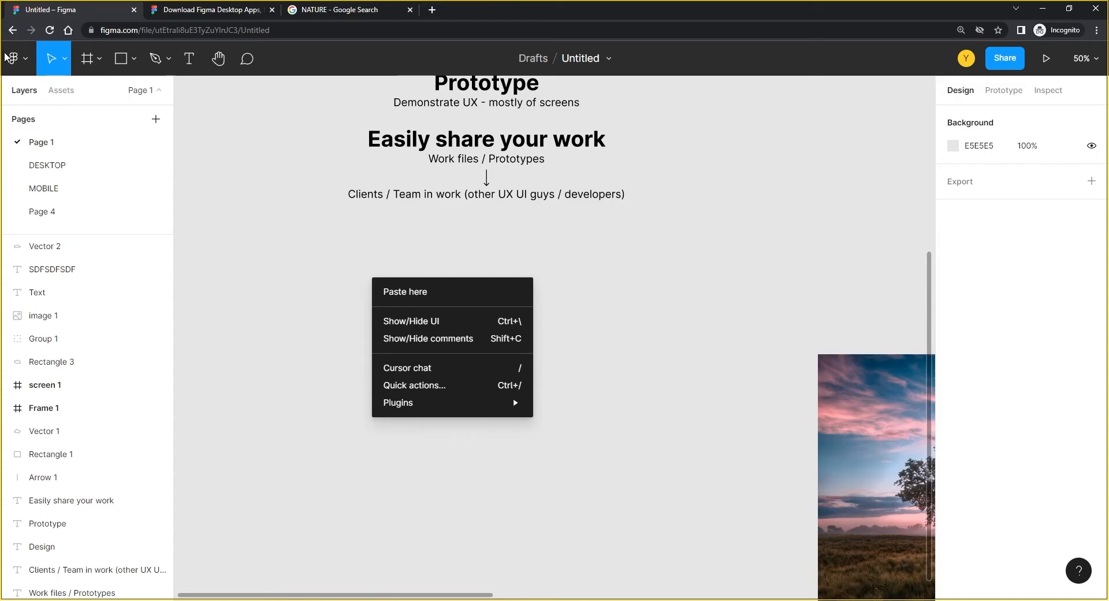
click(24, 57)
click(24, 57)
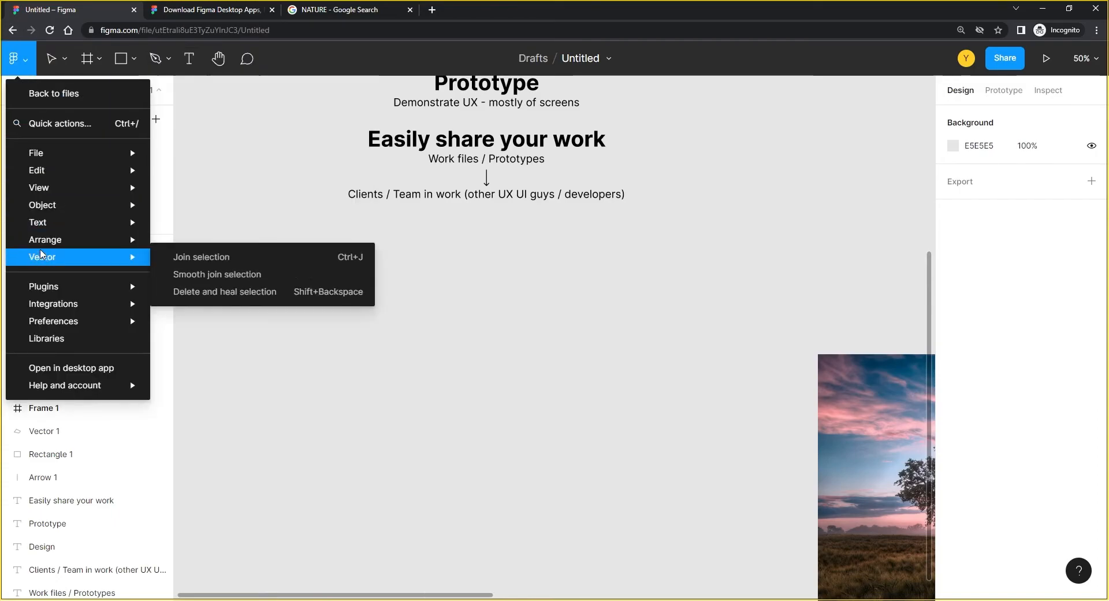
mouse_move(39, 224)
mouse_move(36, 287)
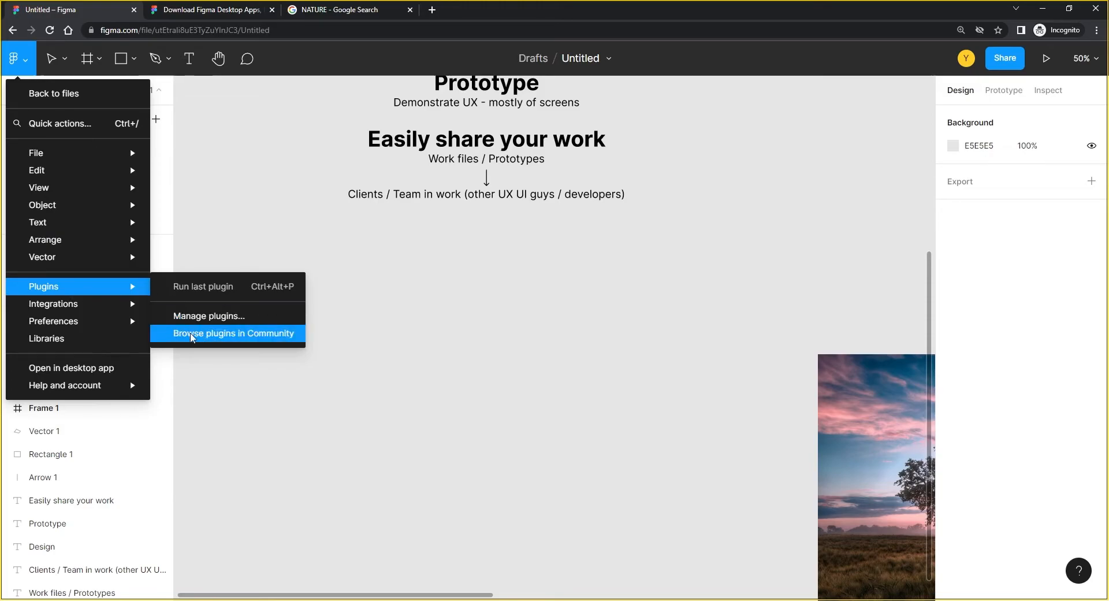
click(246, 335)
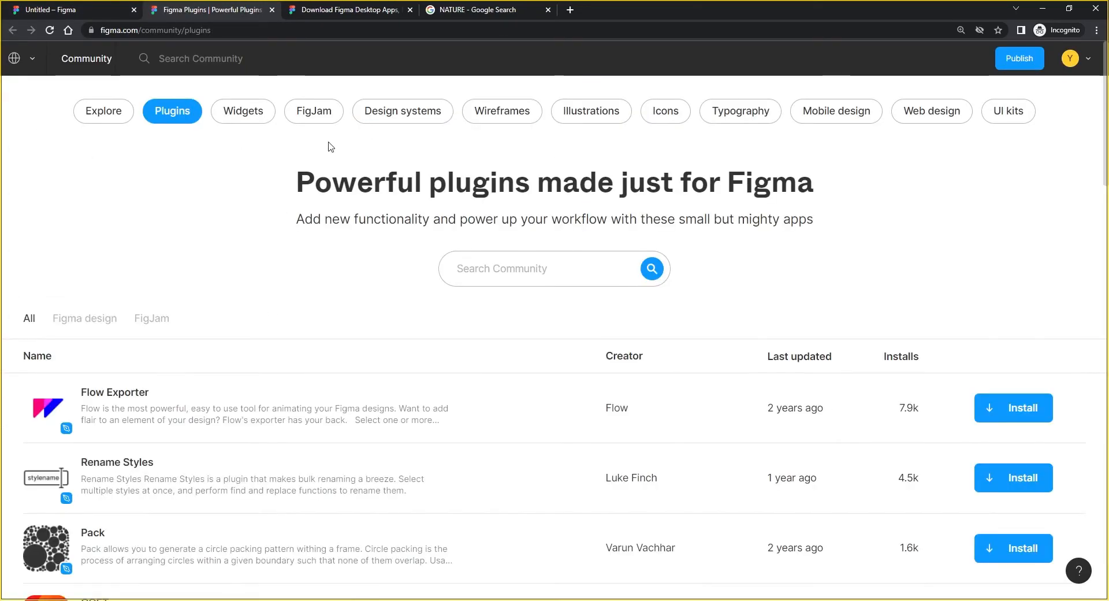
Step: Go back from the Untitled file to the file browser and open the Community explore page
click(55, 10)
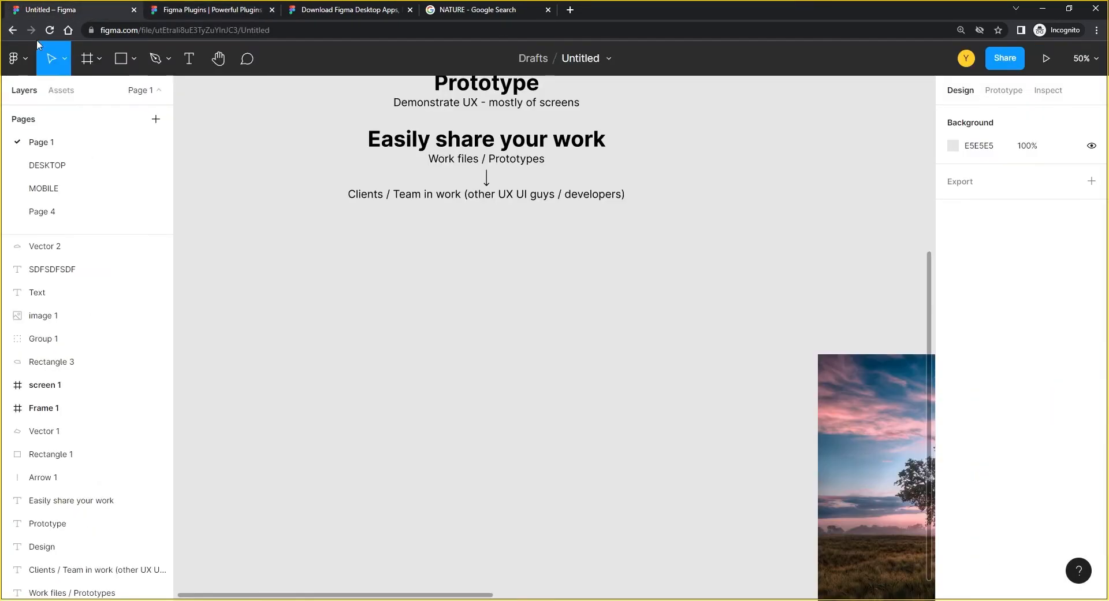
click(18, 72)
click(27, 91)
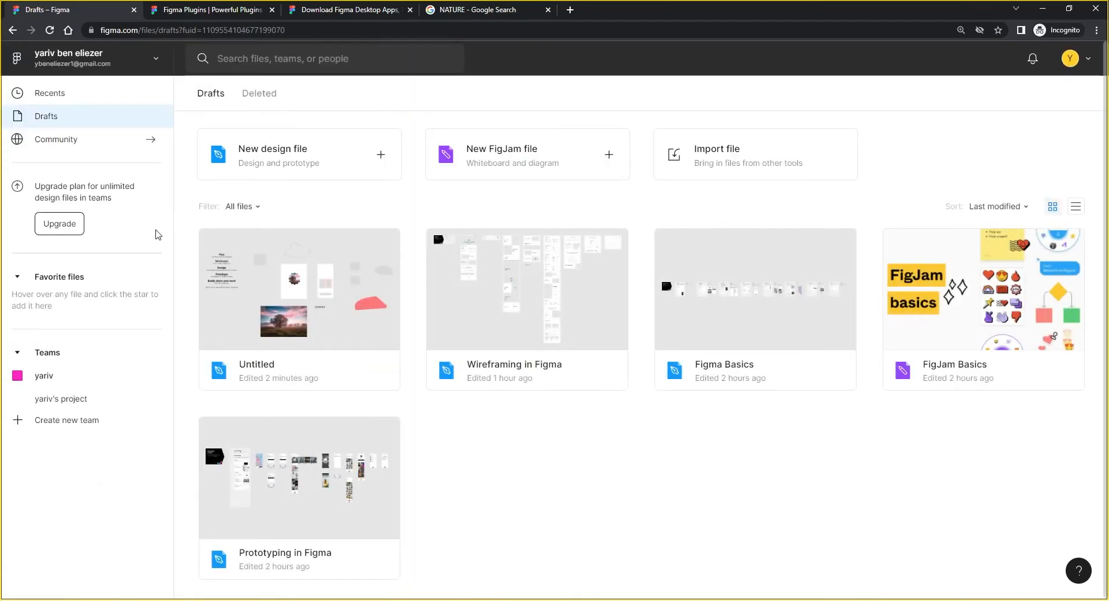
click(65, 64)
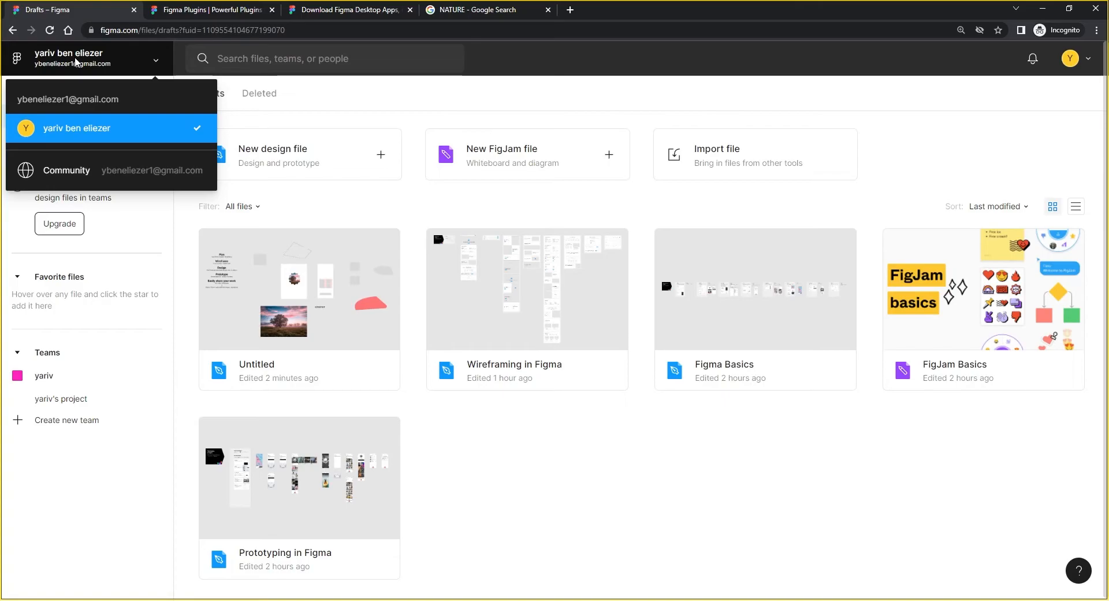
click(68, 171)
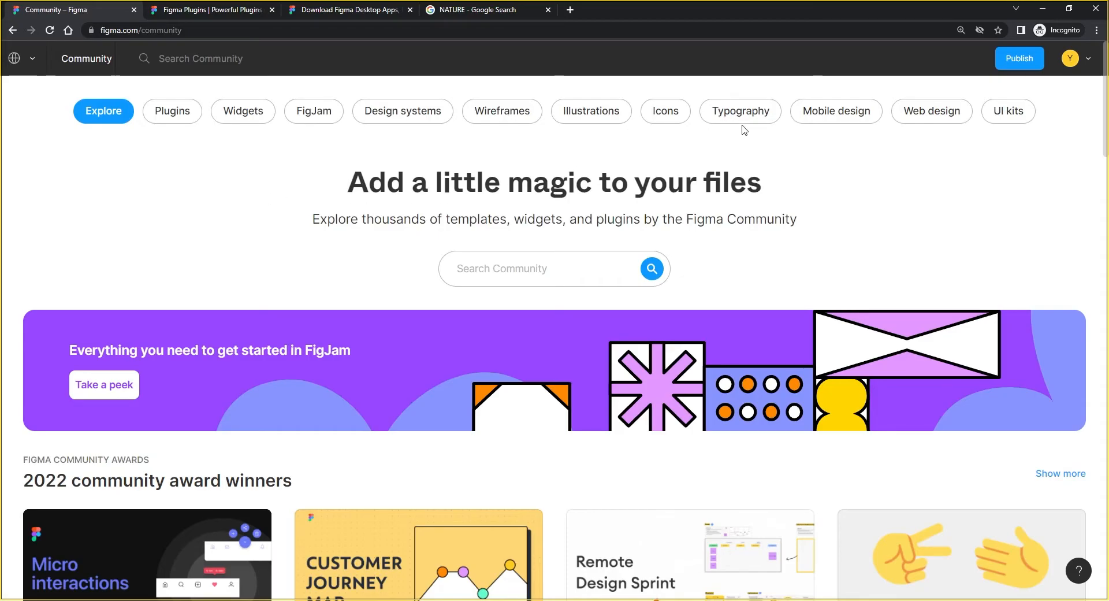
Step: Browse the Mobile design category in Community and open the Social Media UI Design file
click(832, 114)
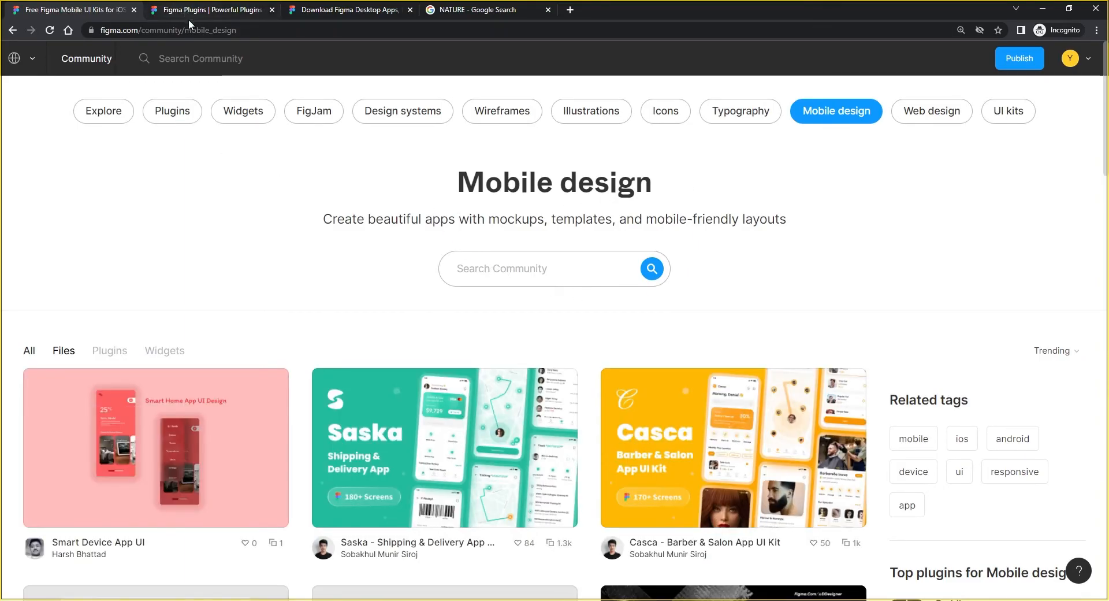
scroll(296, 243, down, 12)
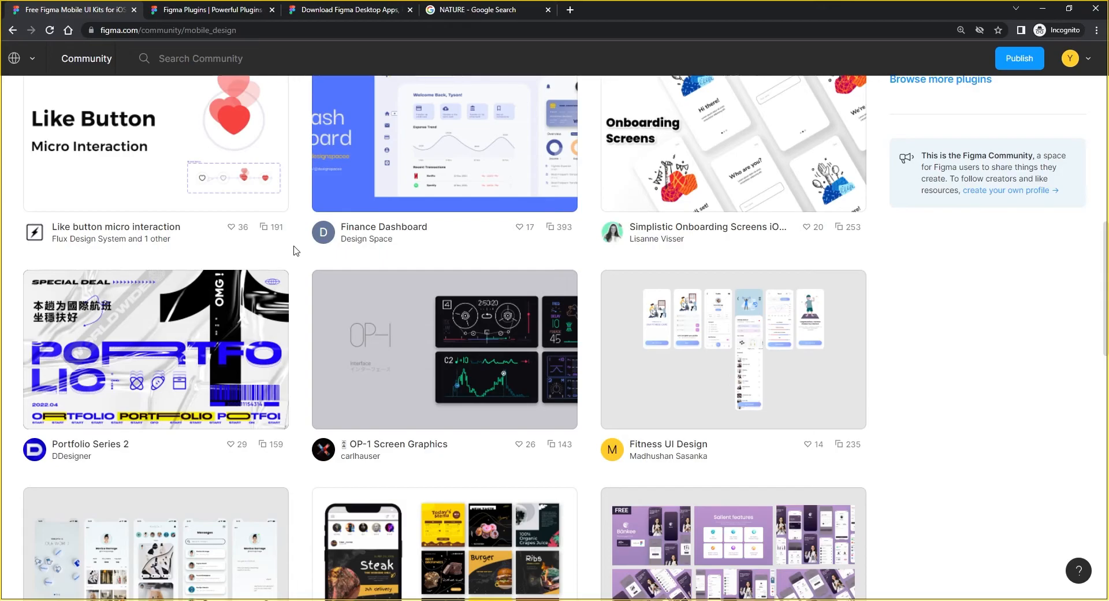
scroll(449, 318, down, 4)
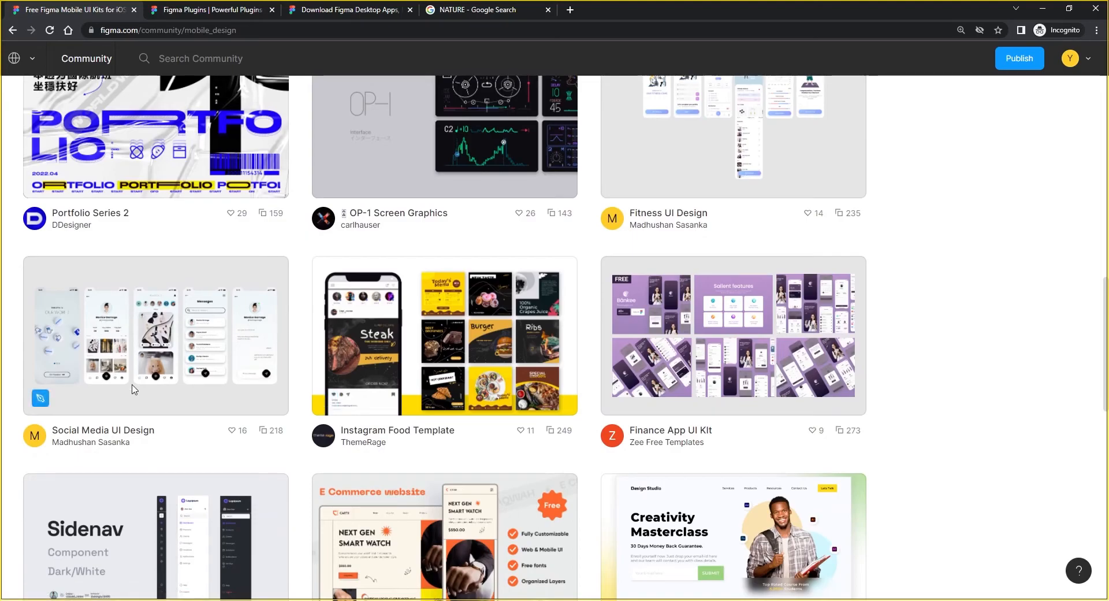
click(121, 328)
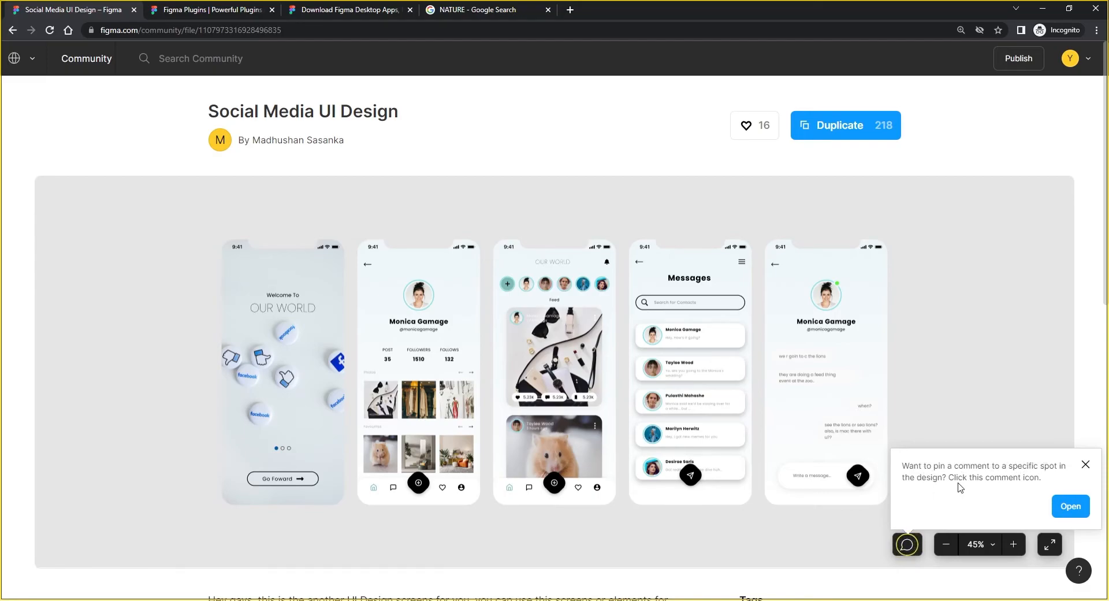
Step: Dismiss the comment tip and examine the app screens of Social Media UI Design up close in the preview
click(1084, 465)
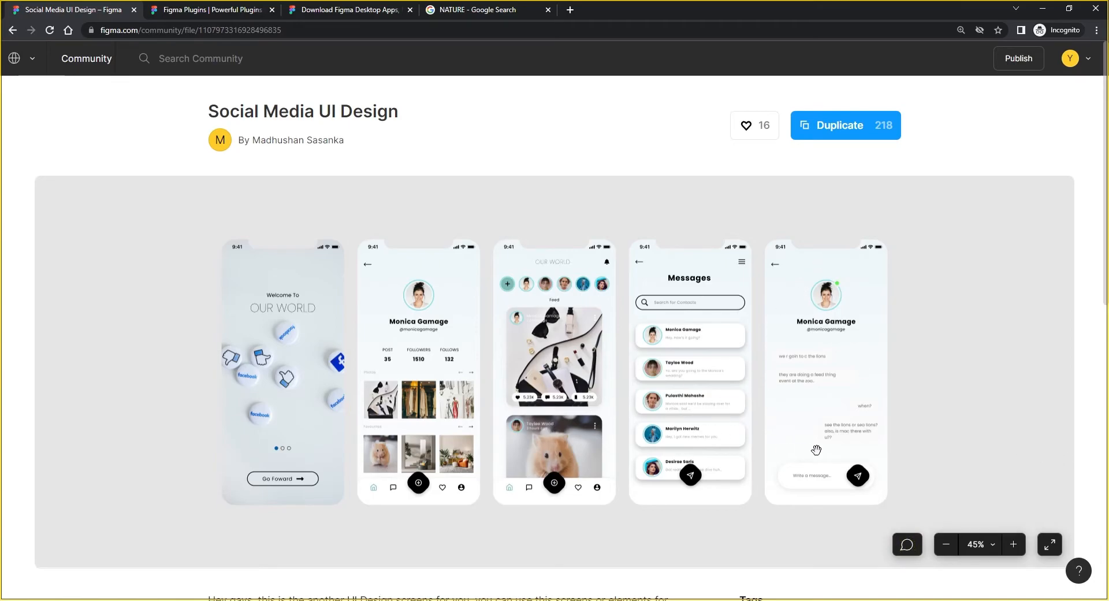
click(1013, 545)
click(1013, 544)
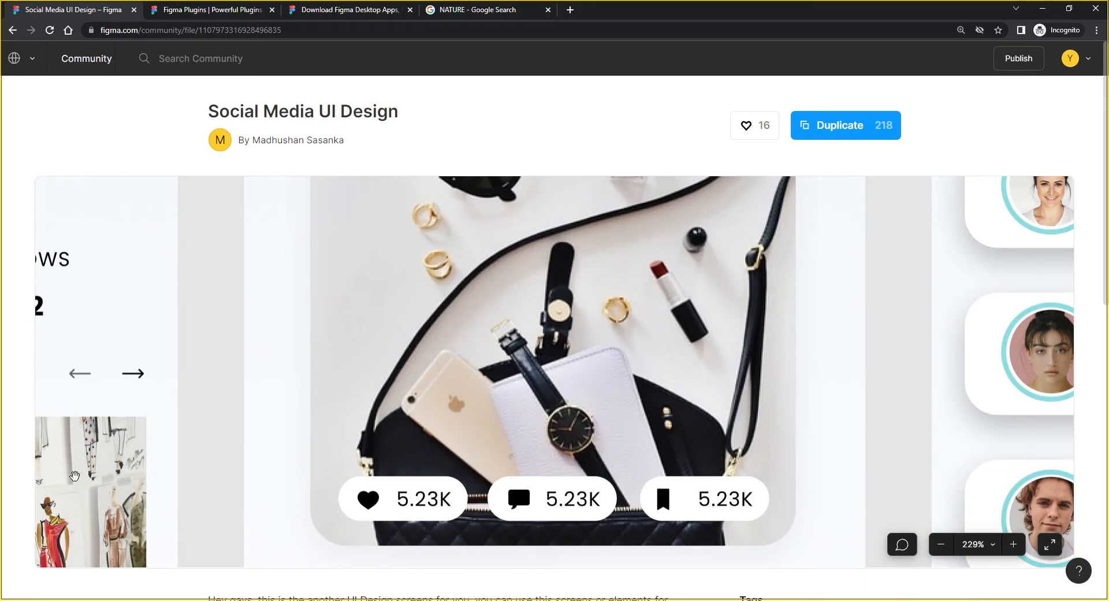
drag(980, 442, 445, 380)
mouse_move(875, 312)
mouse_down()
mouse_move(621, 492)
mouse_move(528, 515)
mouse_up()
drag(381, 300, 770, 389)
mouse_move(527, 317)
mouse_down()
mouse_move(632, 339)
mouse_move(646, 429)
mouse_move(662, 394)
mouse_up()
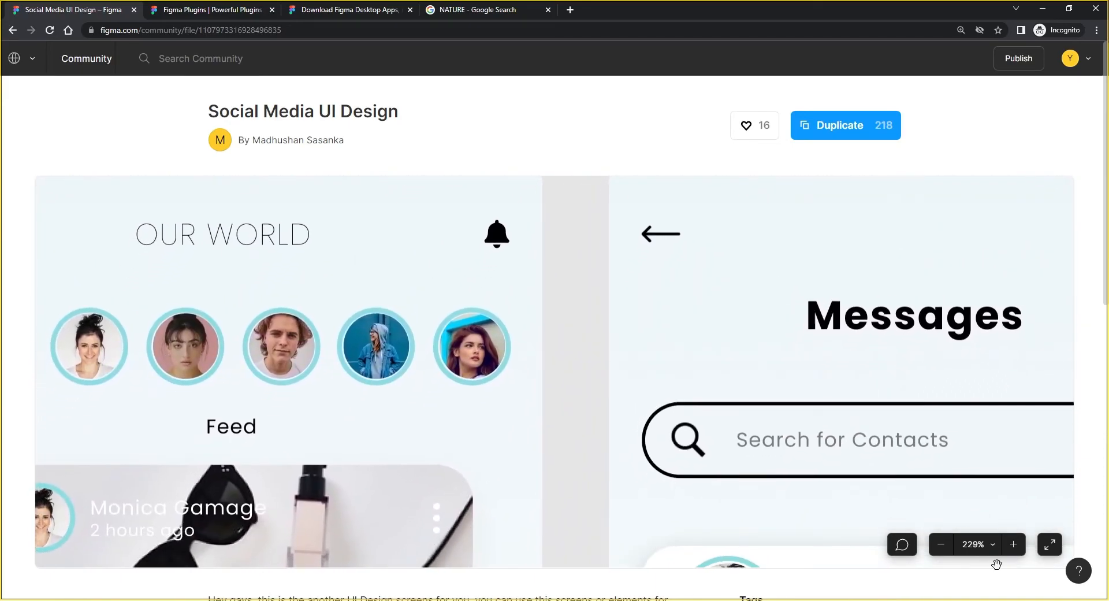
click(949, 548)
click(949, 547)
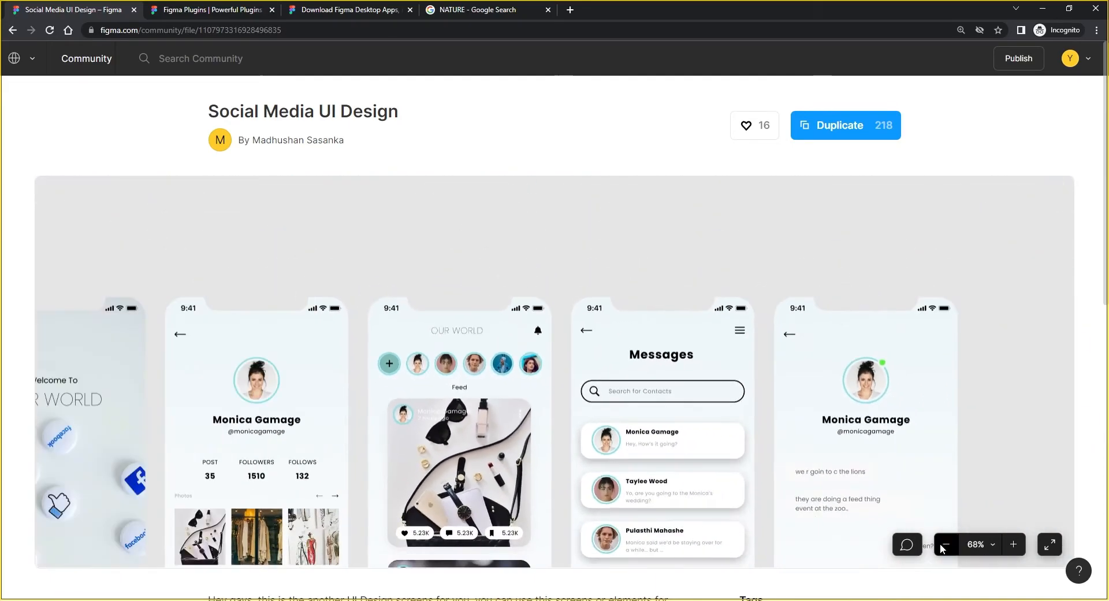
click(949, 548)
drag(579, 523, 659, 428)
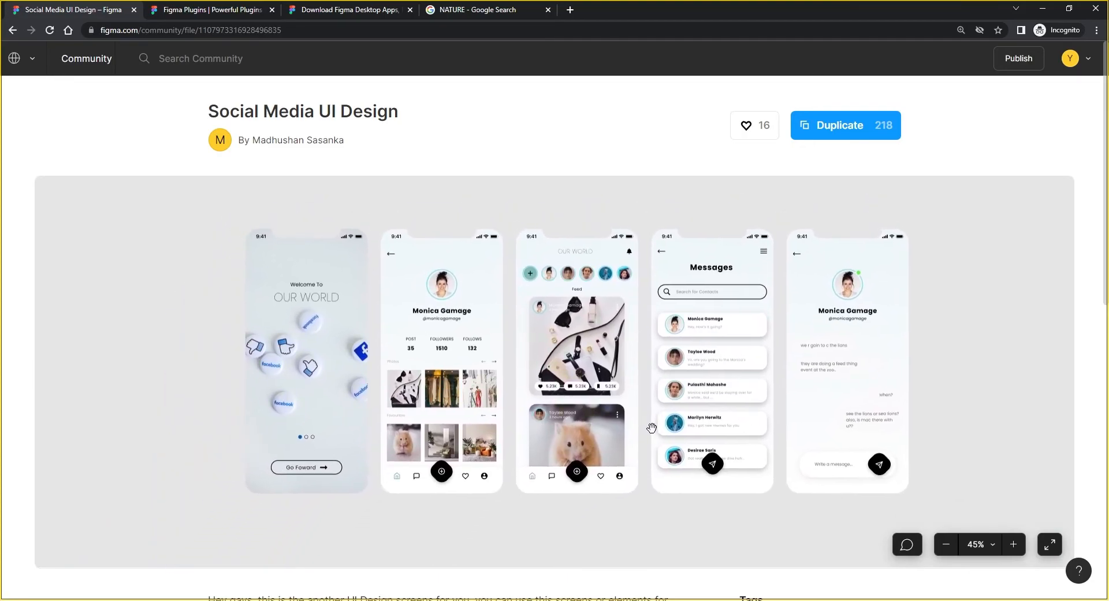
Step: Duplicate the Social Media UI Design community file as an editable design file
click(838, 132)
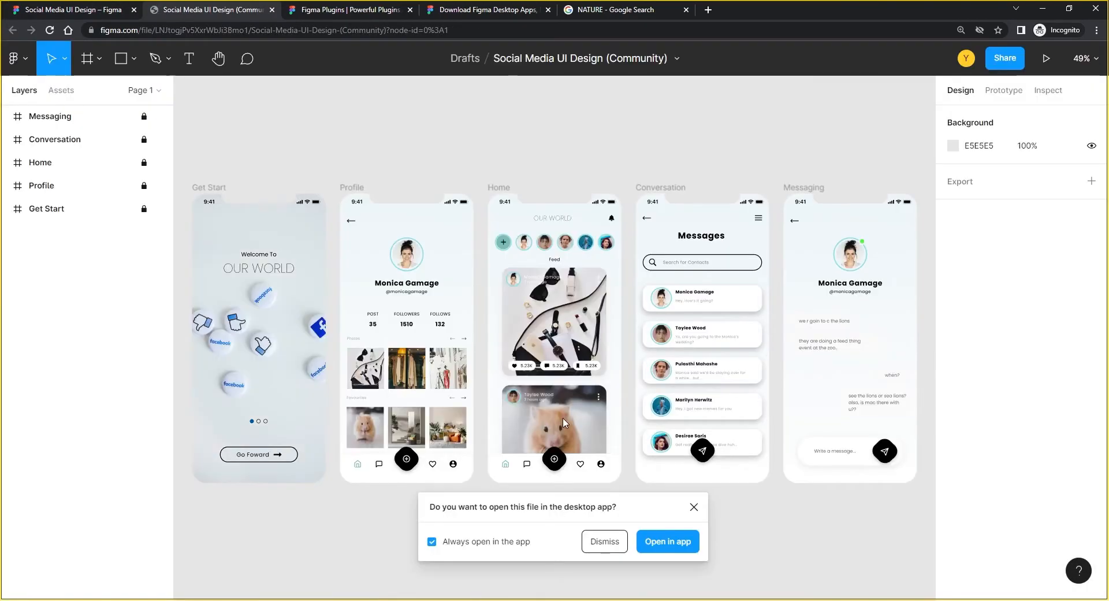
Step: Dismiss the desktop app prompt and unlock the five frames: Messaging, Conversation, Home, Profile and Get Start
click(607, 543)
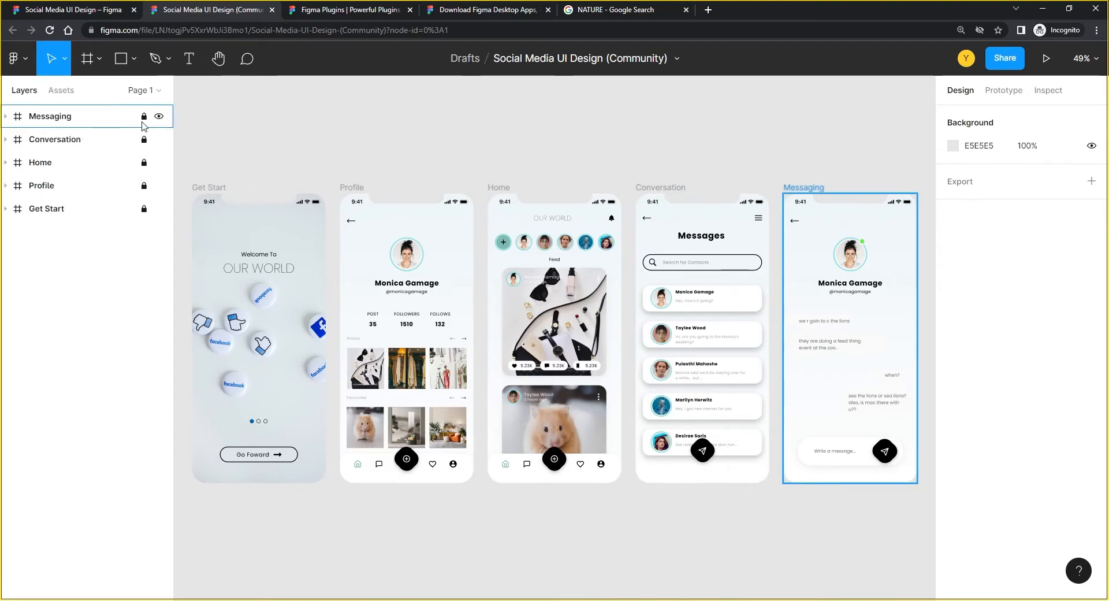
click(144, 140)
click(144, 162)
click(144, 186)
click(144, 208)
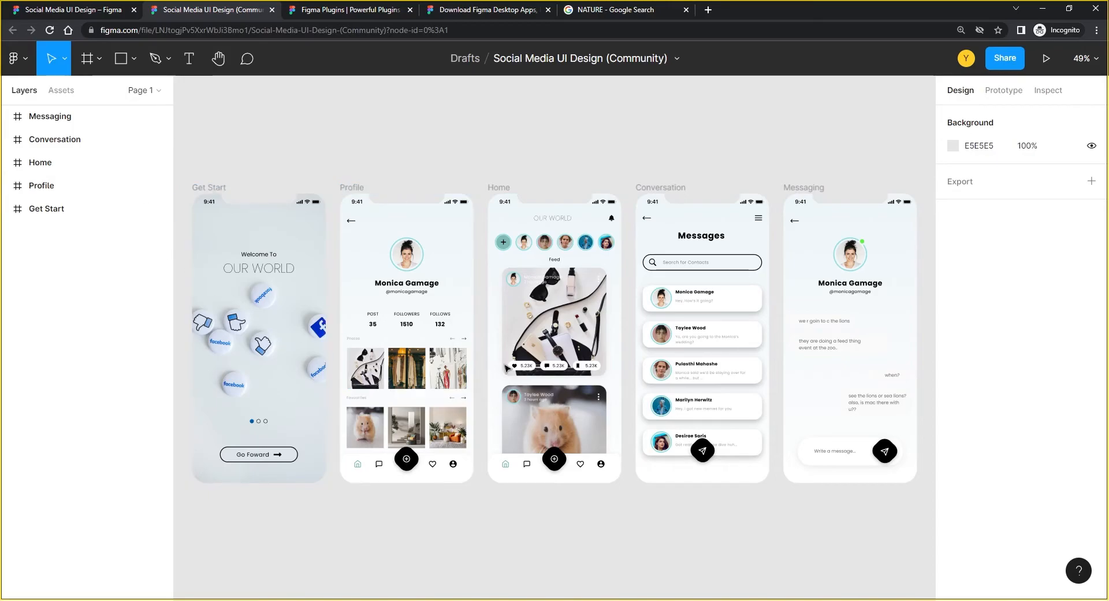
Step: Inspect the first feed post group and the story avatars row of the Home frame at 100% zoom
click(561, 305)
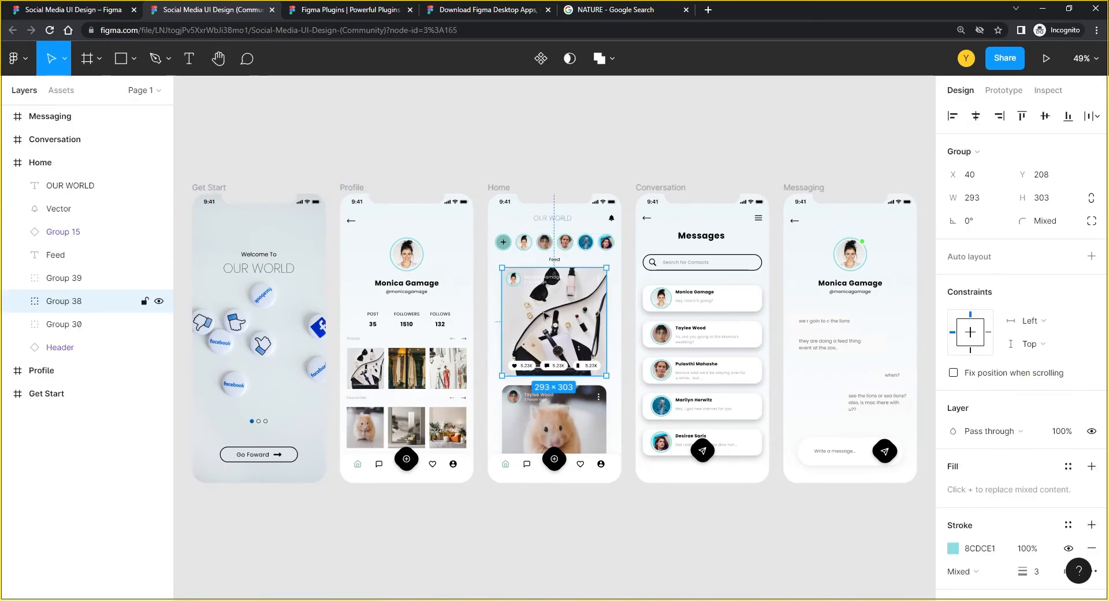
key(shift+0)
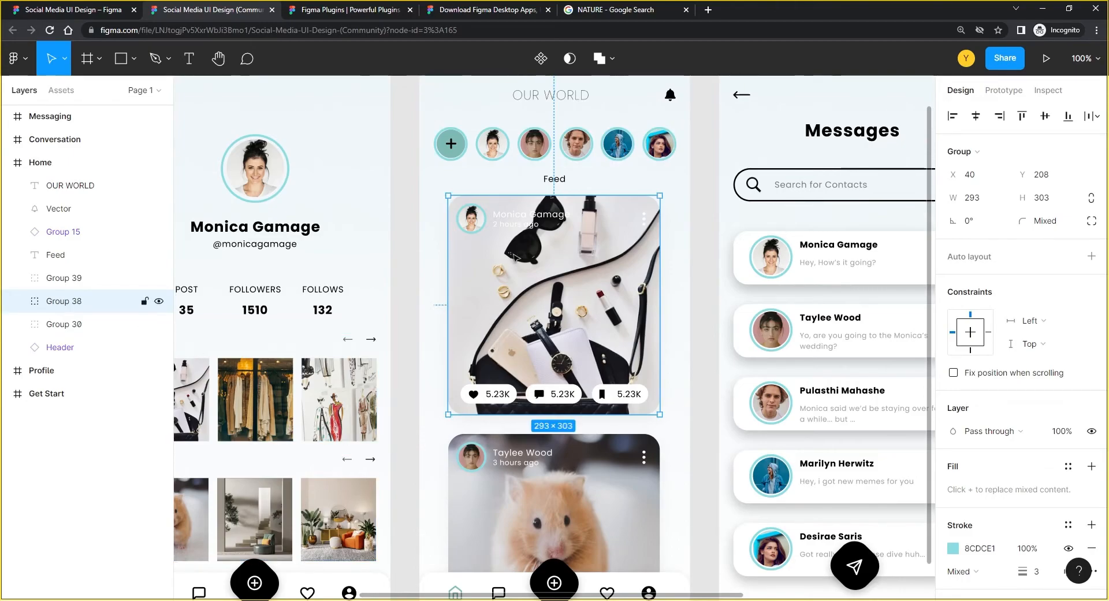
click(616, 146)
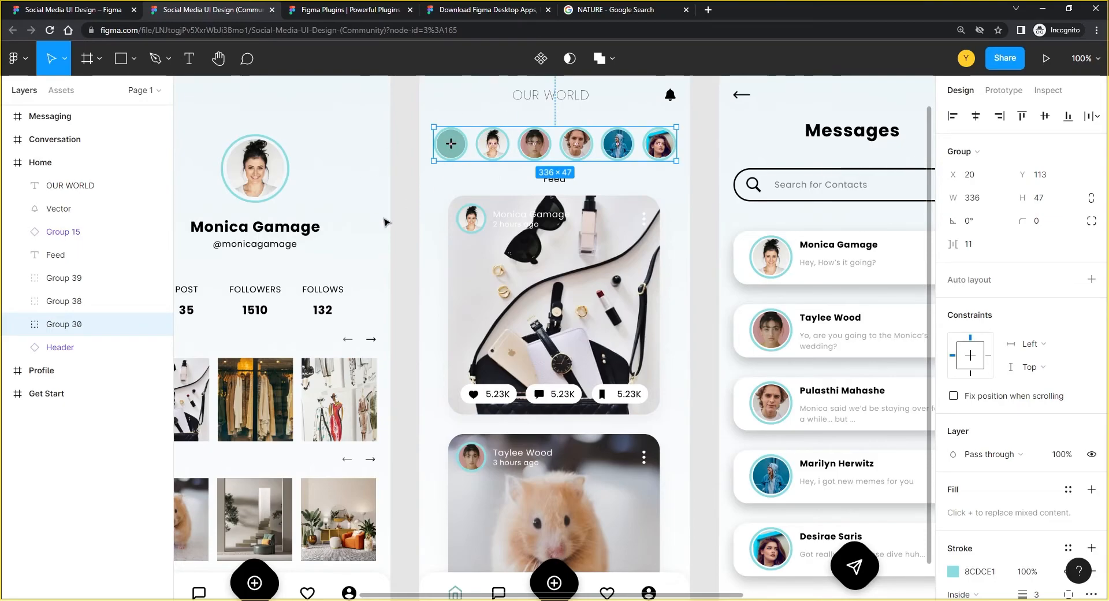
key(shift+1)
scroll(664, 334, up, 2)
key(Escape)
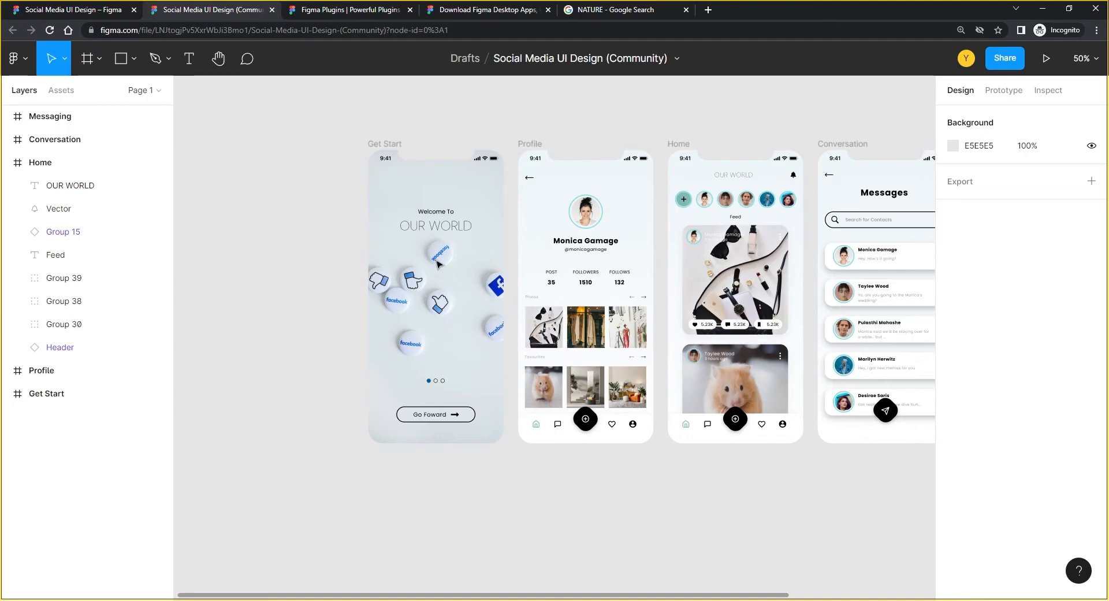
Step: Unlock the Go Faward Button, Progress bar, Main Text and Header layers inside the Get Start frame
click(384, 143)
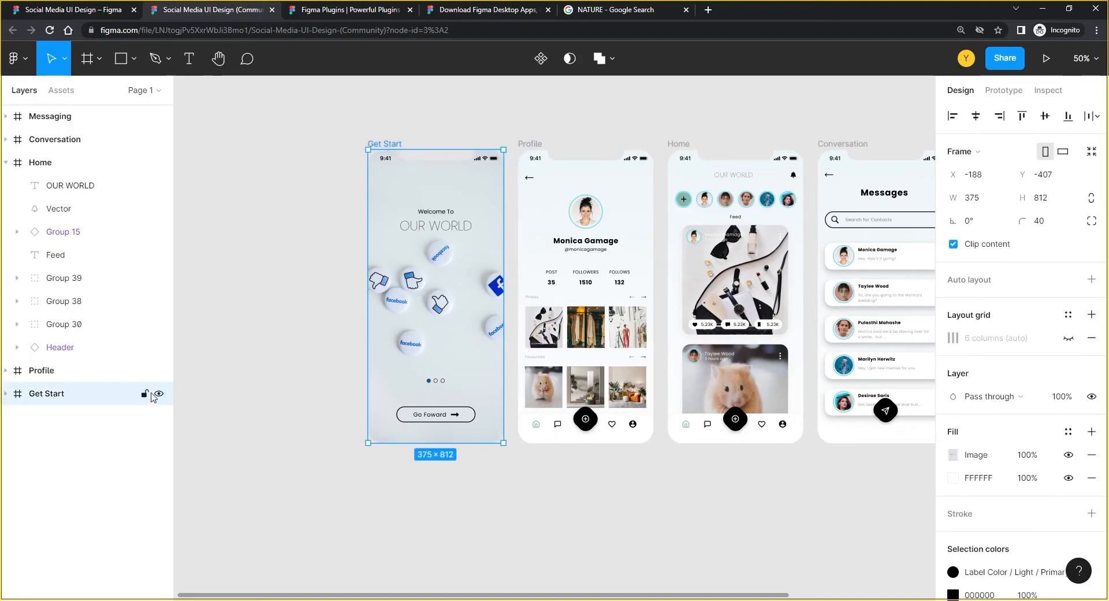
click(7, 394)
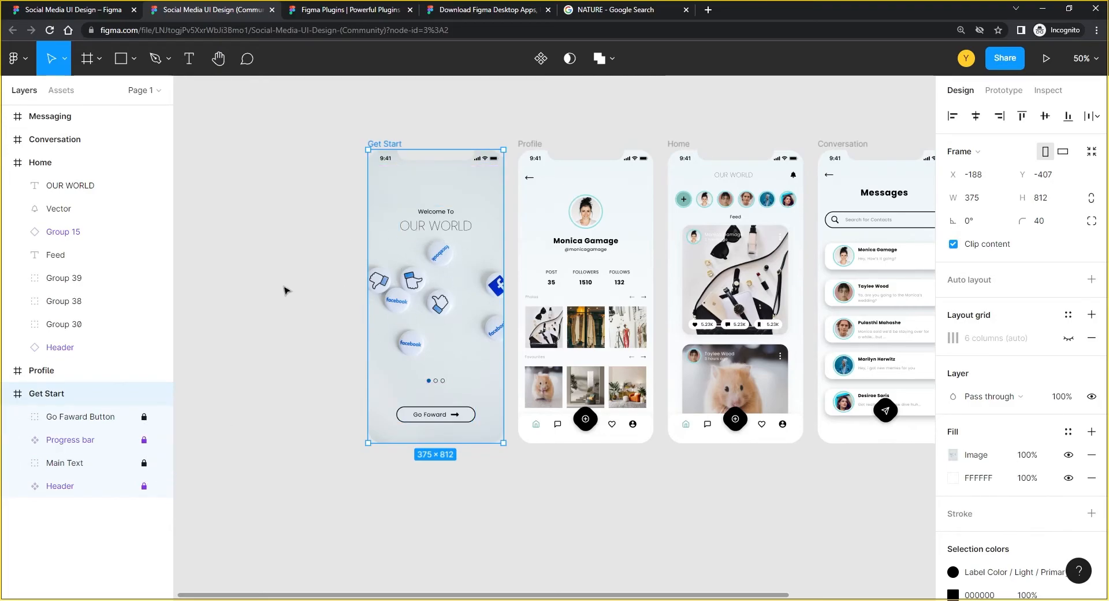
click(144, 416)
click(144, 440)
click(144, 463)
click(143, 486)
key(Escape)
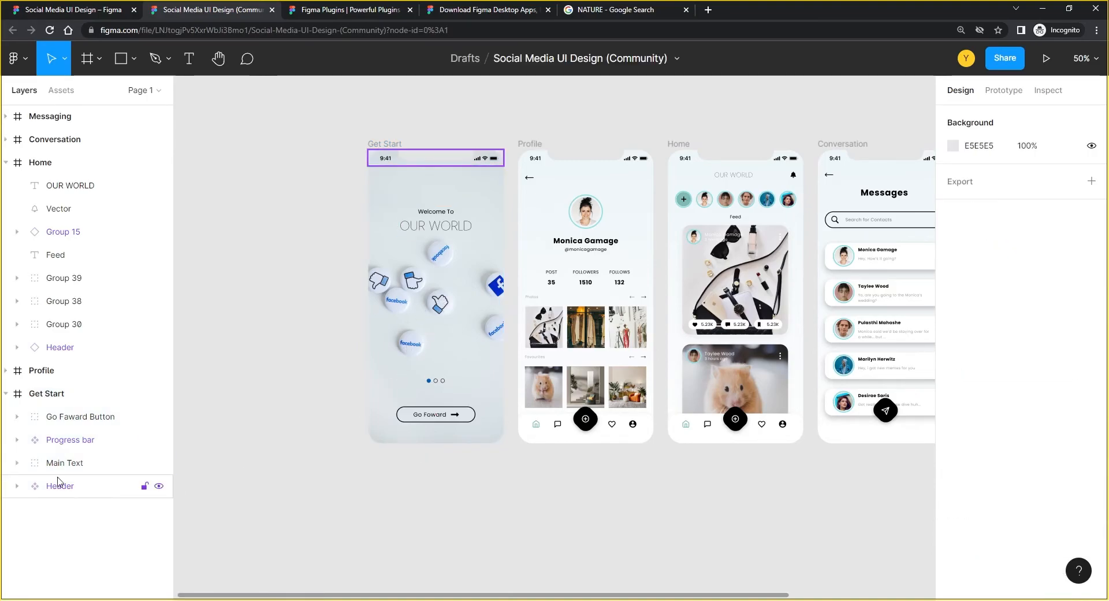
Step: Select the Get Start frame's Progress bar, Go Faward Button, Main Text and Header in turn to identify them on the canvas
click(90, 442)
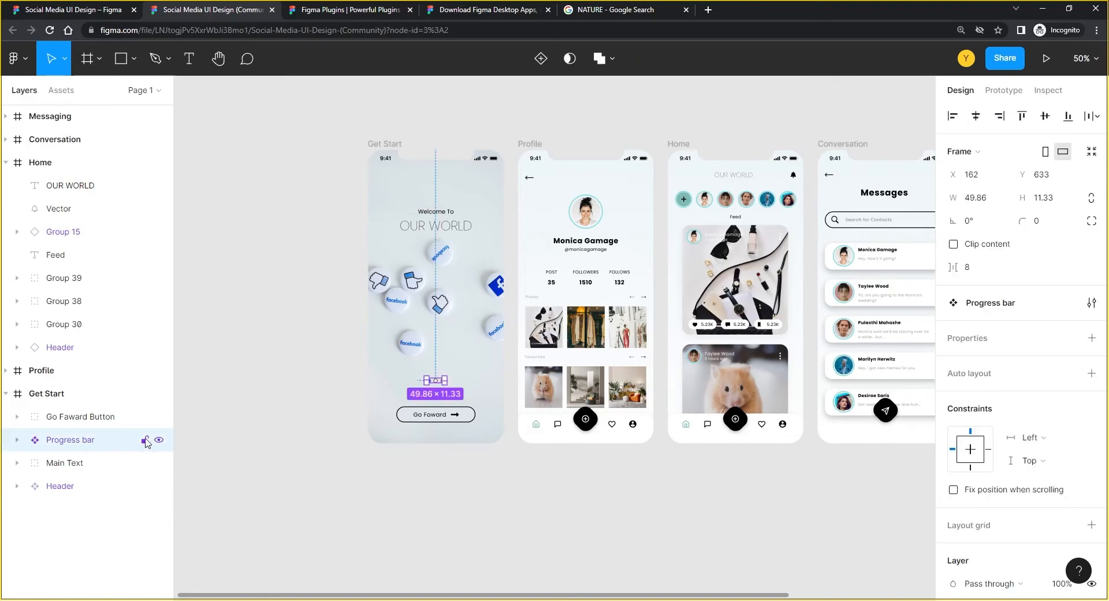
click(84, 418)
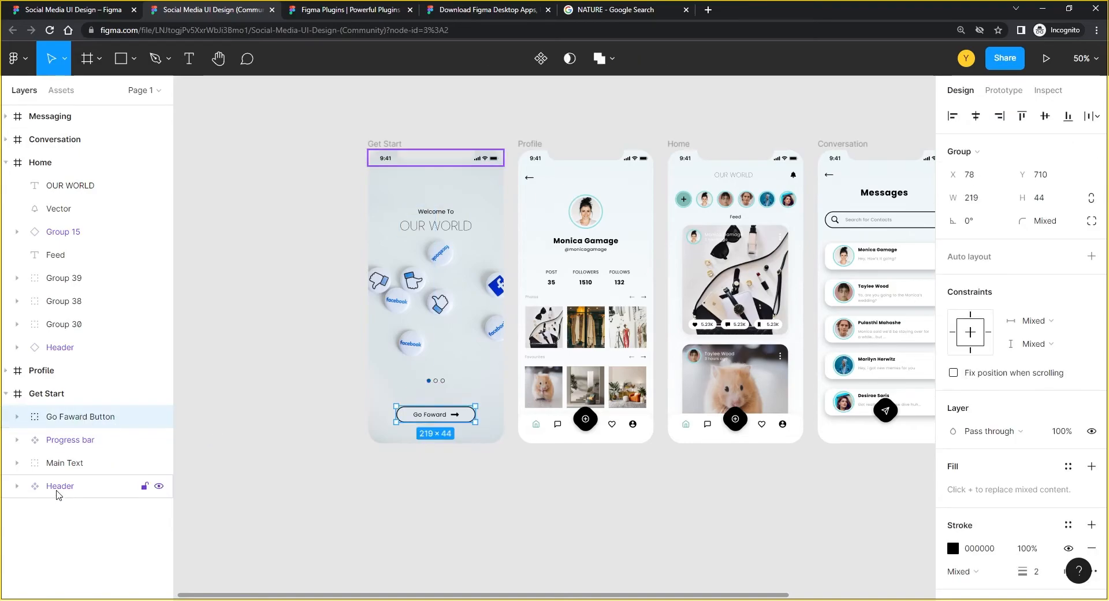
click(64, 462)
click(62, 487)
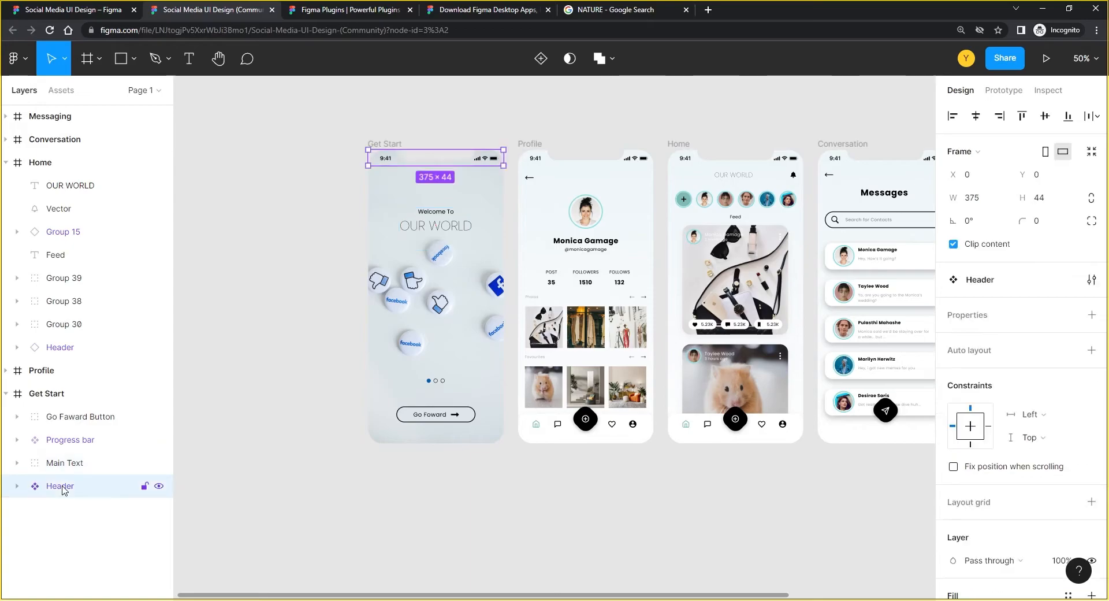
click(280, 297)
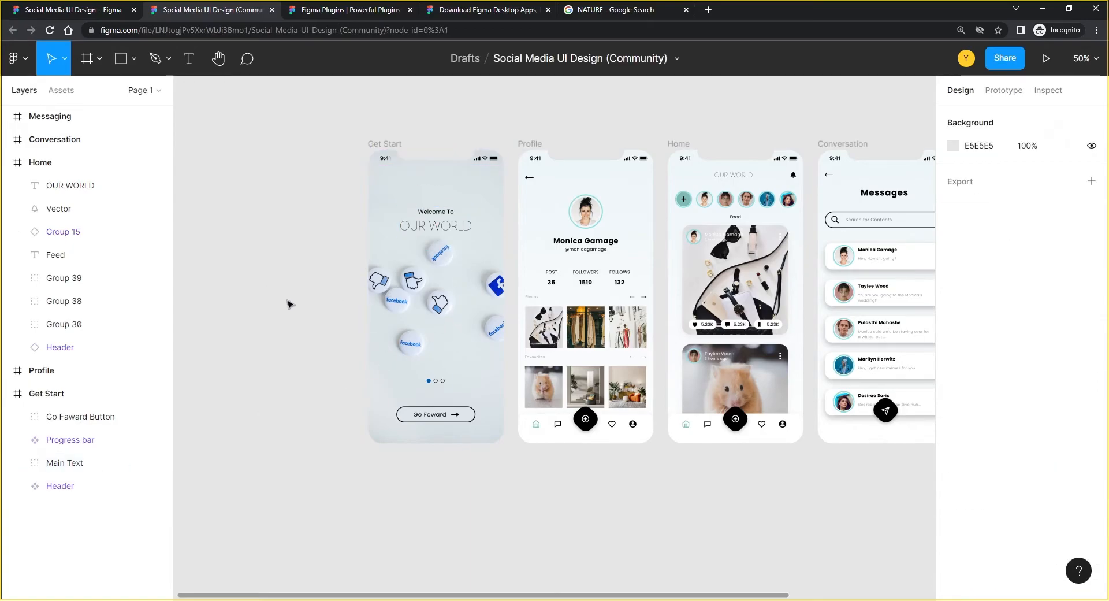
Step: Move the Get Start frame slightly away from the Profile frame, to X -218
click(433, 329)
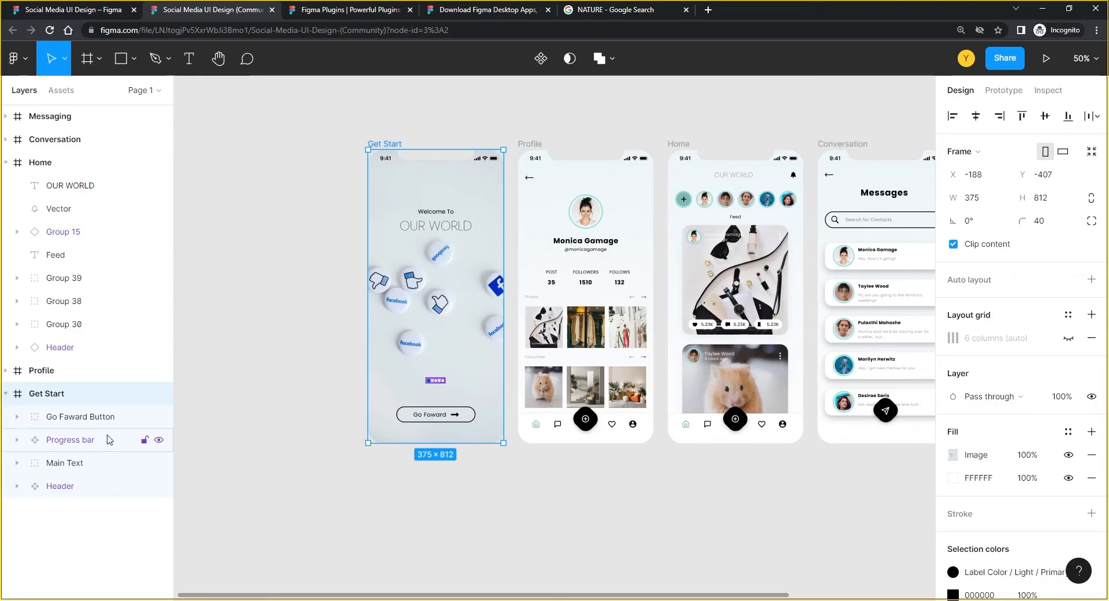
drag(444, 359, 420, 352)
Step: Try ungrouping the Get Start frame, and undo the ungrouping
right_click(384, 160)
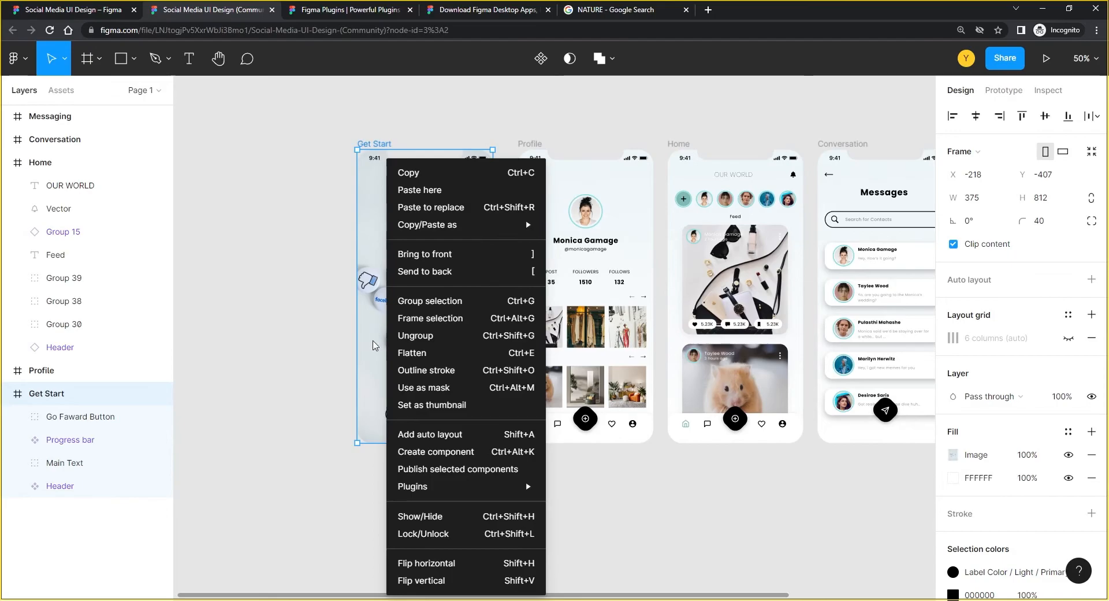
click(407, 332)
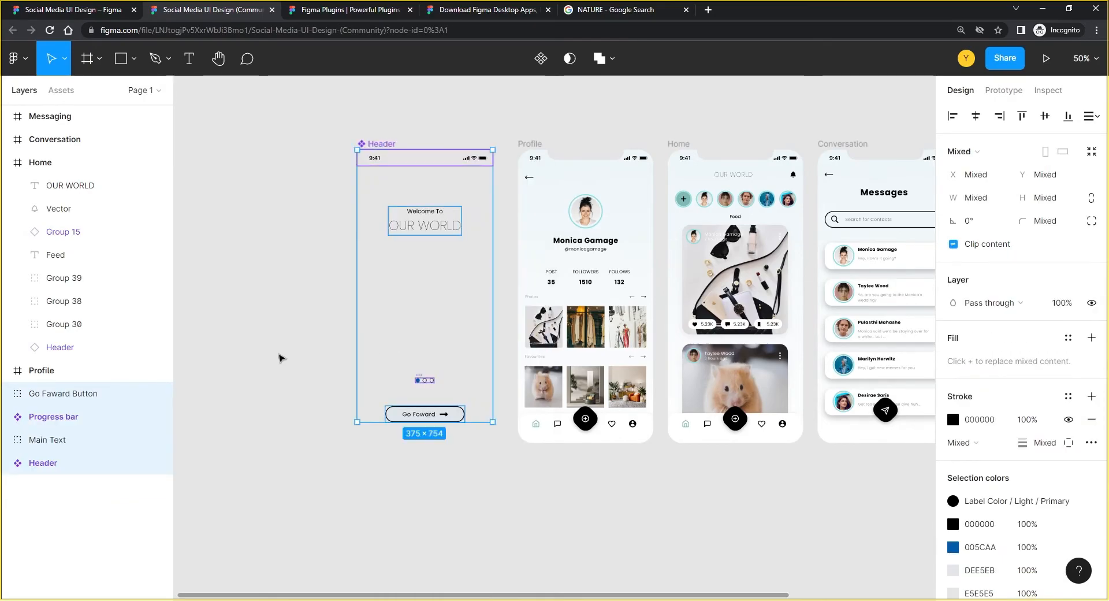
key(ctrl+z)
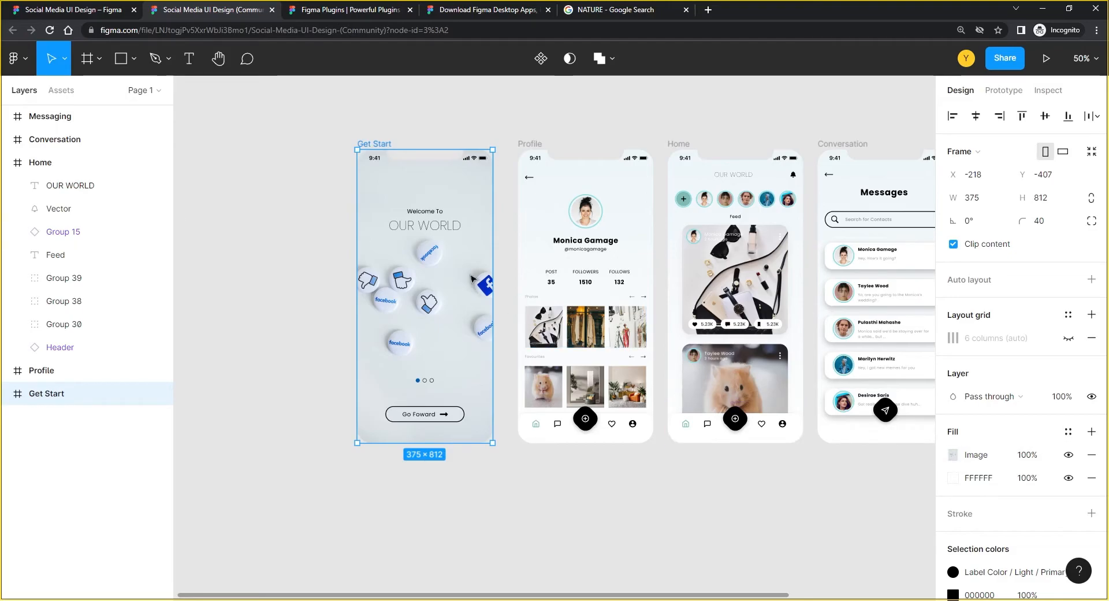
click(335, 301)
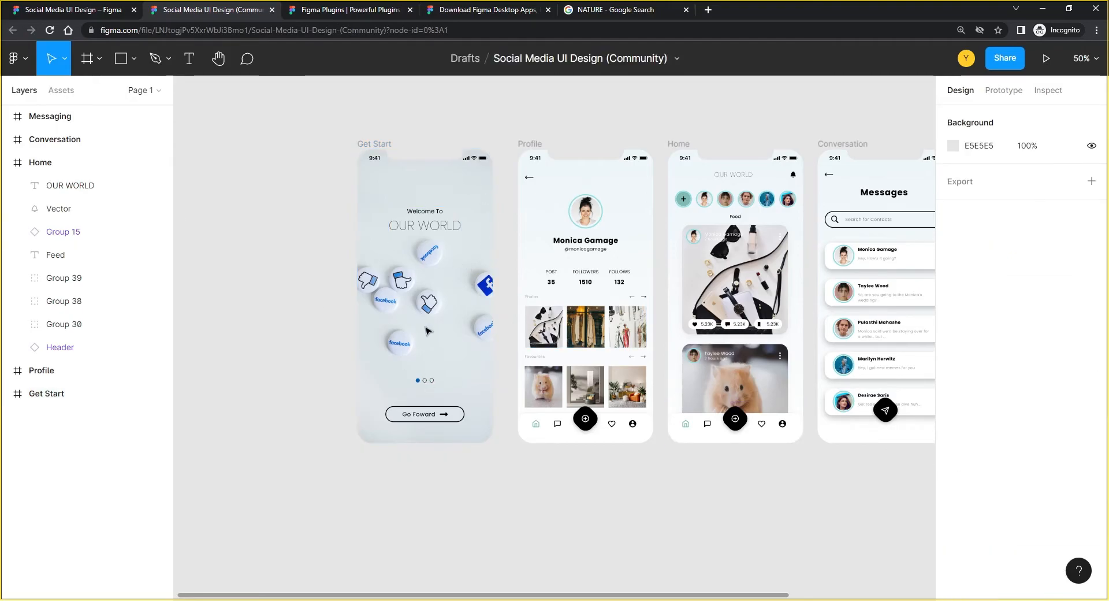
Step: Look at Group 15 in the Home frame and copy the first message card group from the Conversation frame
drag(606, 500, 355, 513)
click(64, 232)
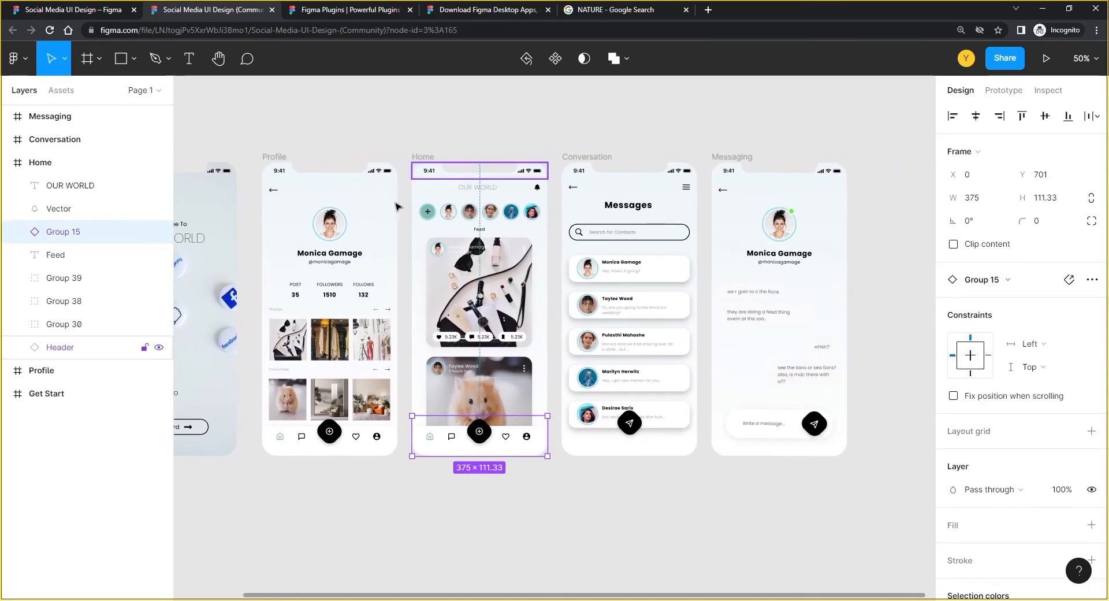
click(631, 269)
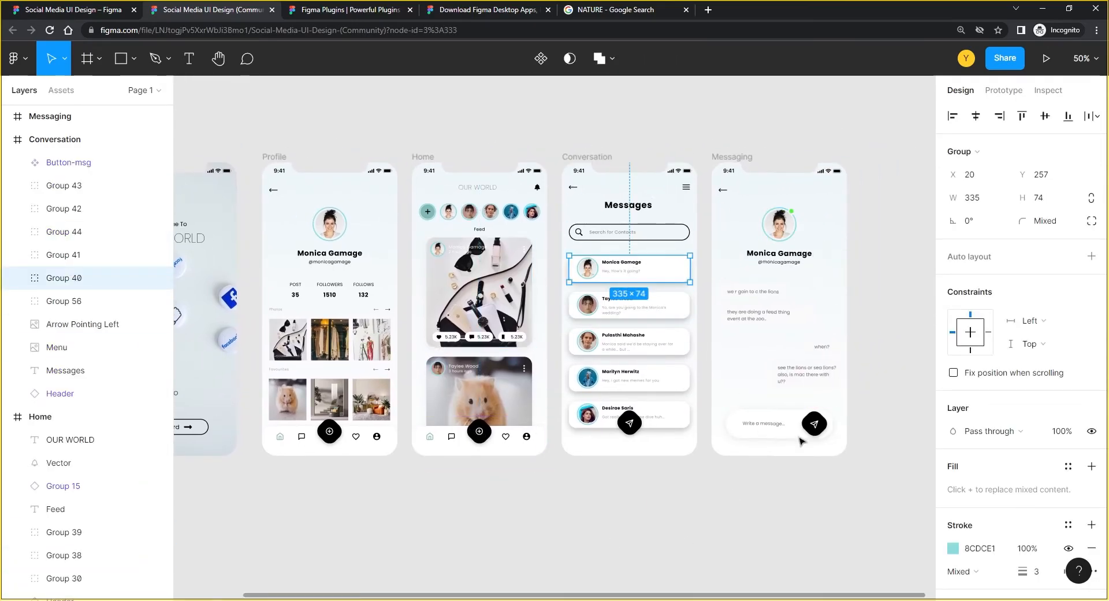
scroll(310, 487, left, 3)
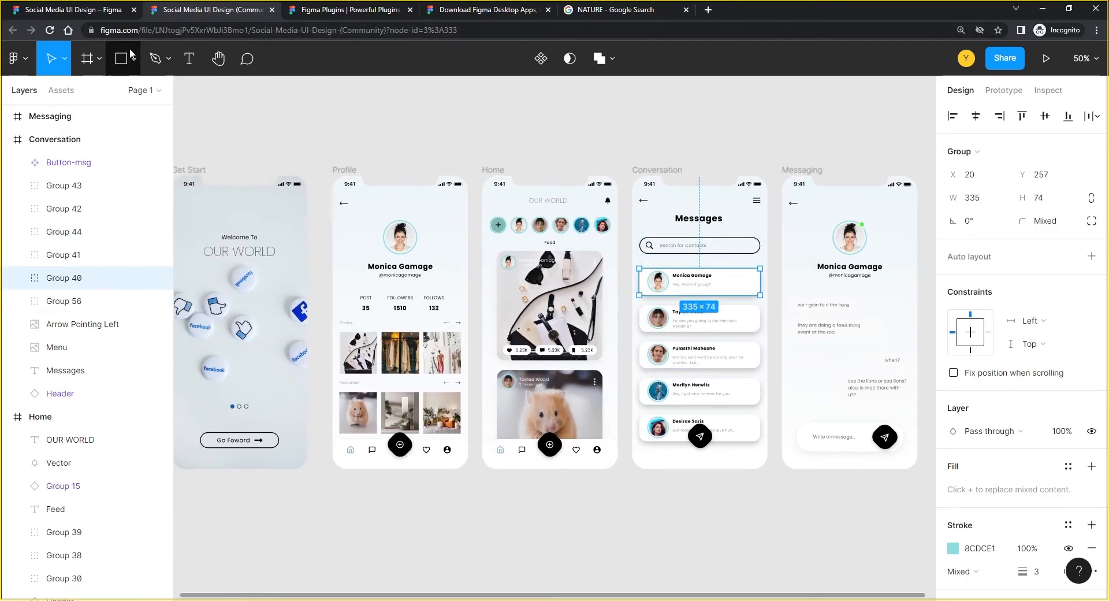
Step: Return from the Community page to the file browser and open the Untitled design file
click(78, 11)
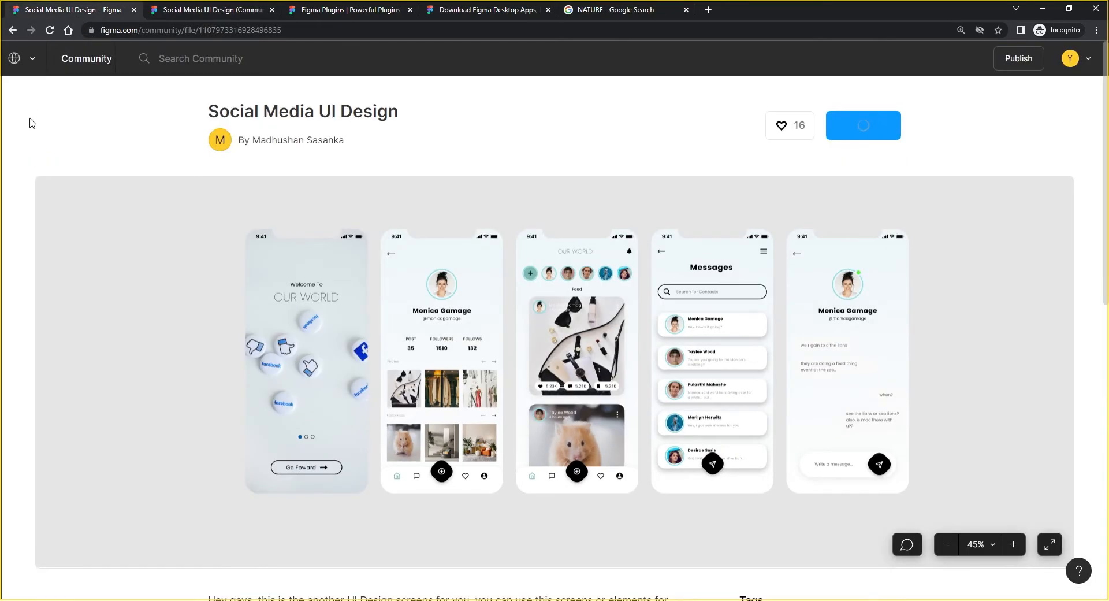
click(26, 58)
click(81, 129)
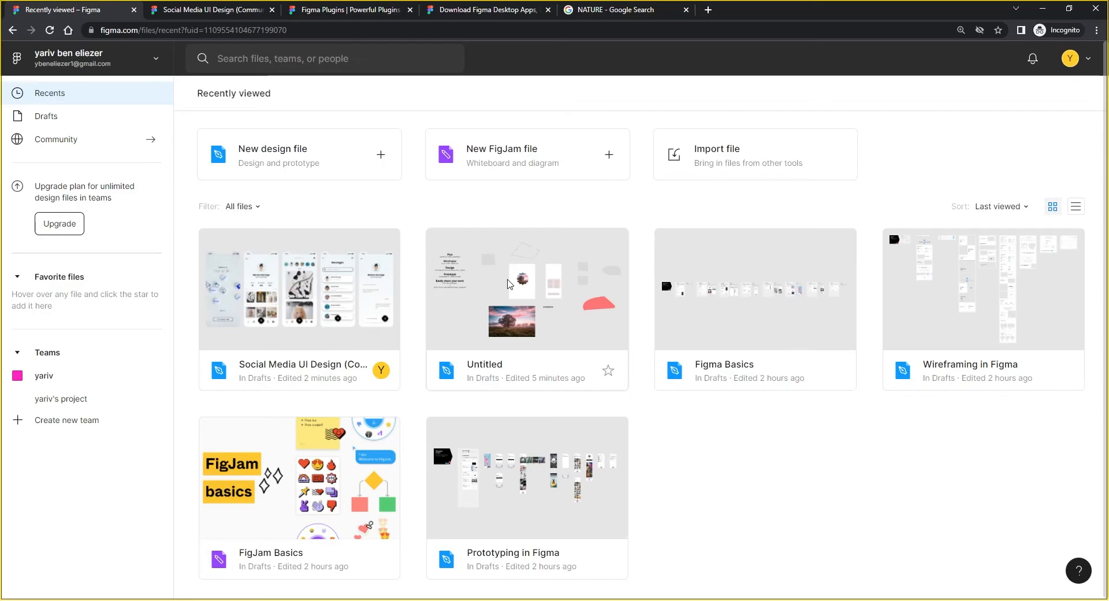
click(509, 284)
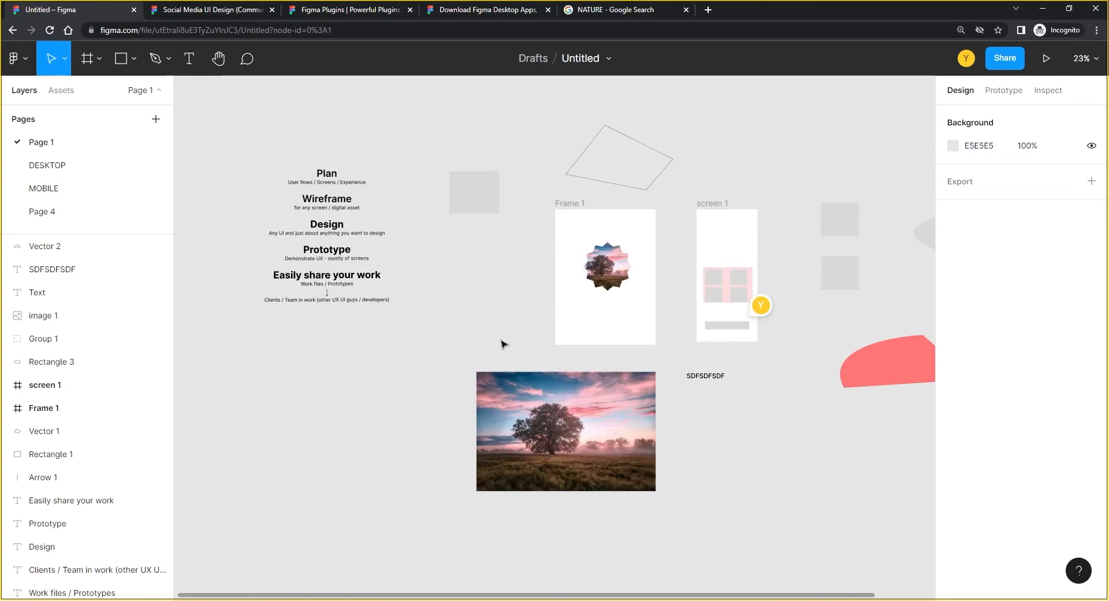
Step: Paste the copied message card into the Untitled file and place it in Frame 1 above the star, at X 114, Y 66
scroll(460, 265, up, 5)
key(ctrl+v)
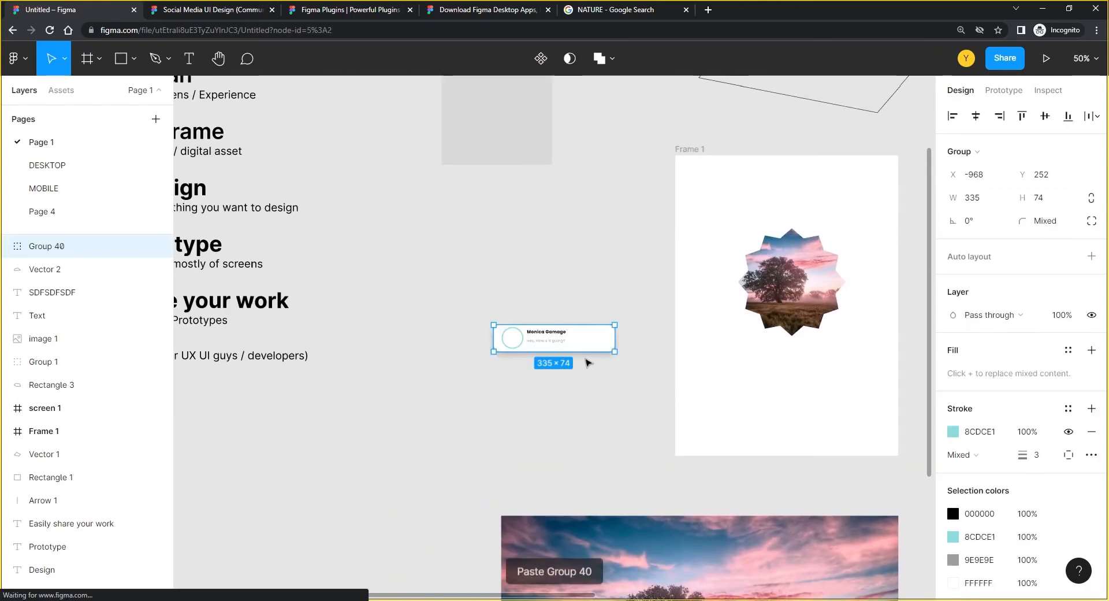
drag(549, 340, 763, 197)
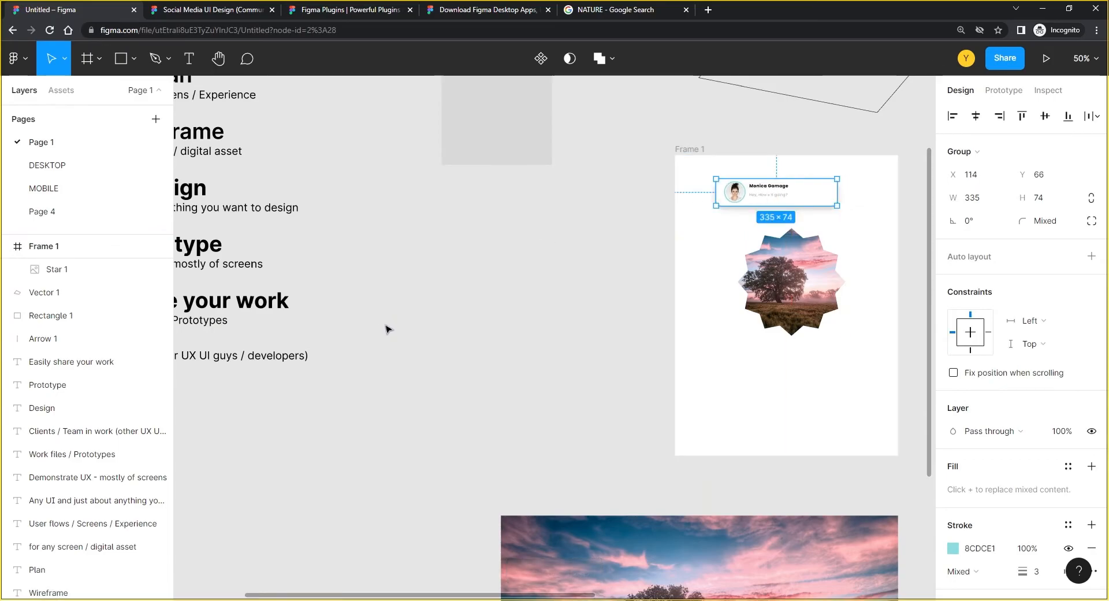
click(433, 300)
Step: Open the Community plugins page from the Untitled file's canvas and search it for "CONTENT REEL"
drag(262, 503, 609, 302)
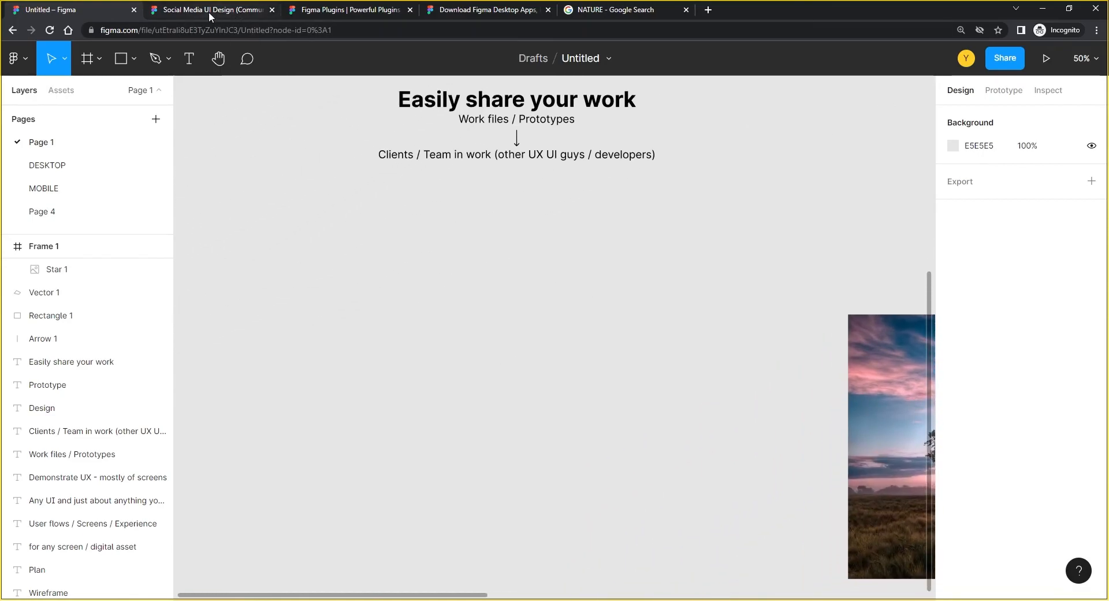
right_click(334, 236)
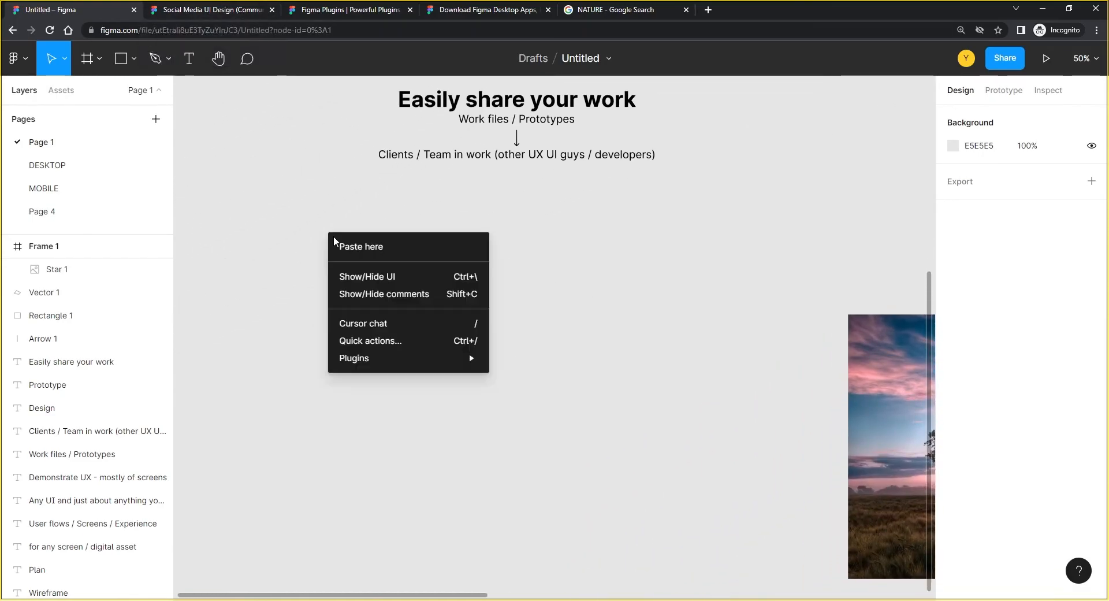
mouse_move(354, 358)
click(544, 379)
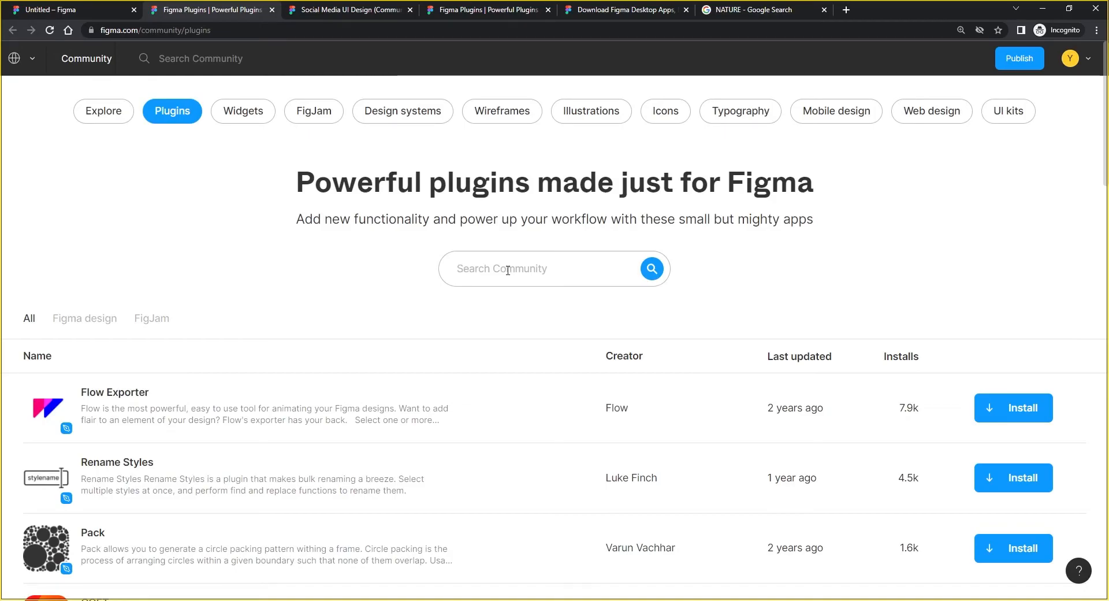
text(CONT)
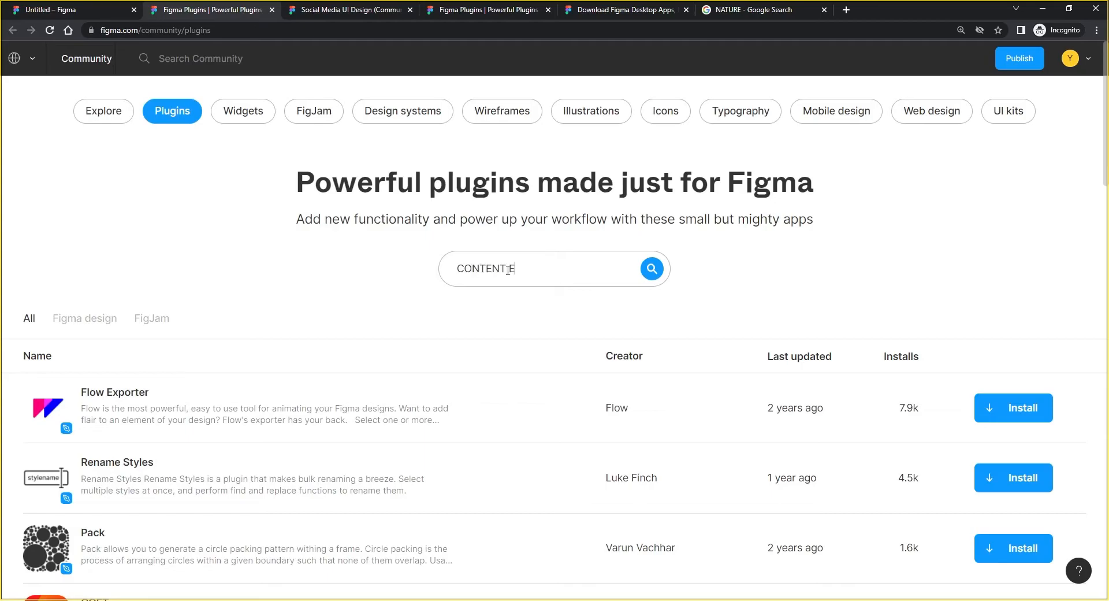
text(ENT REEL)
key(Return)
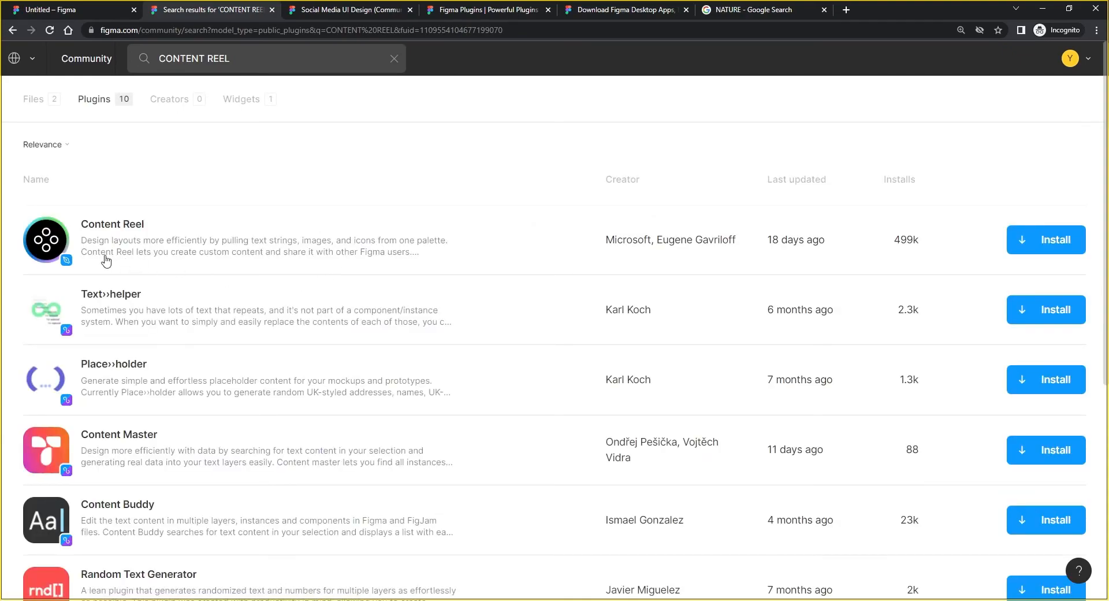
Step: Install the Content Reel plugin, accepting the third-party notice, and glance at the Untitled file before returning to the search results
click(1060, 249)
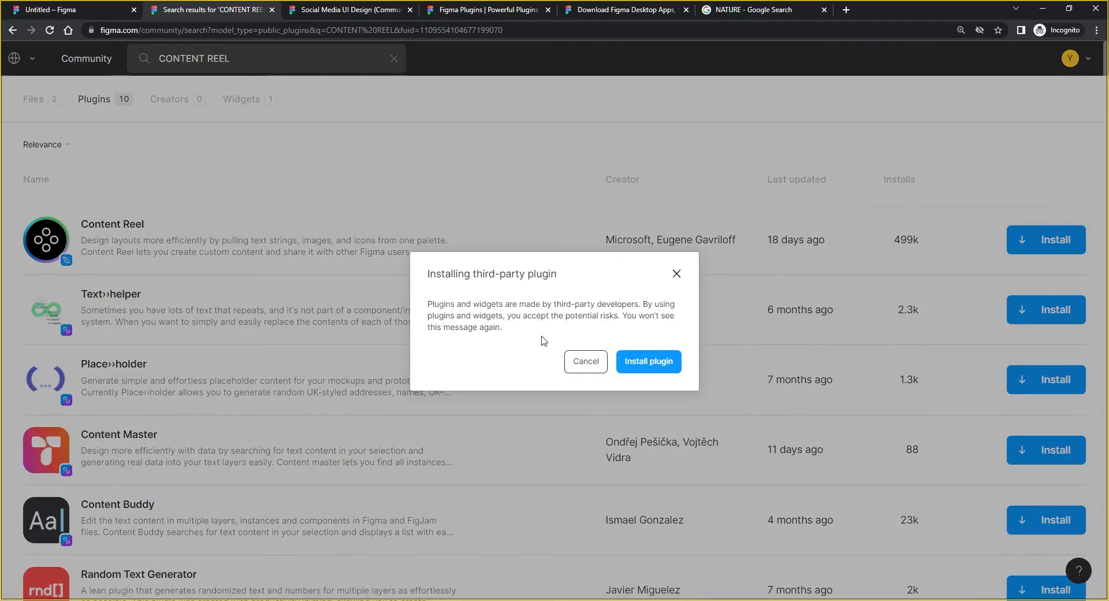
click(640, 363)
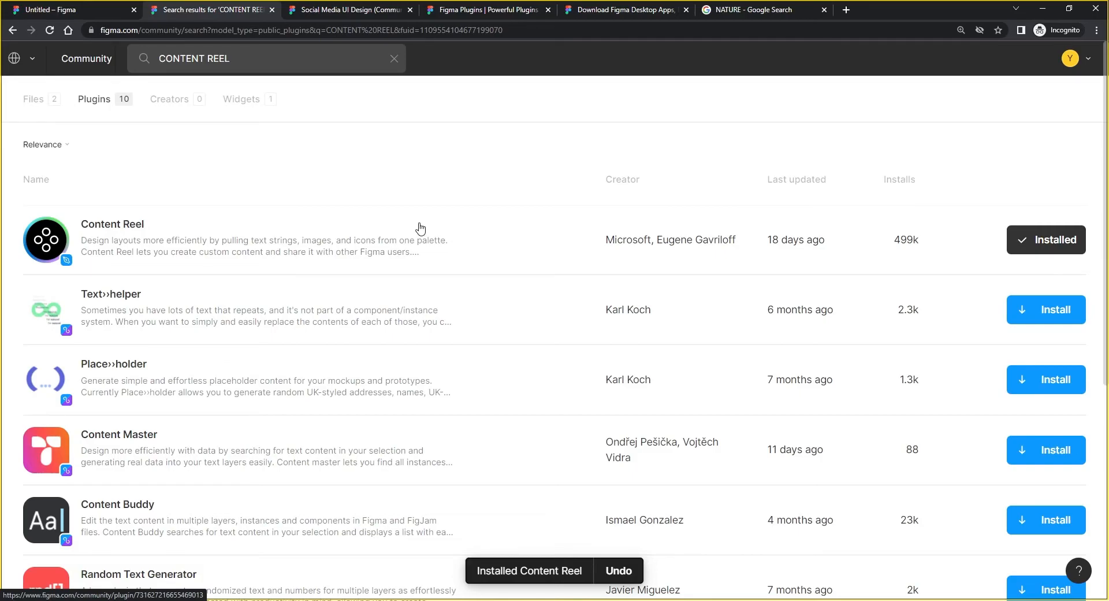
click(96, 9)
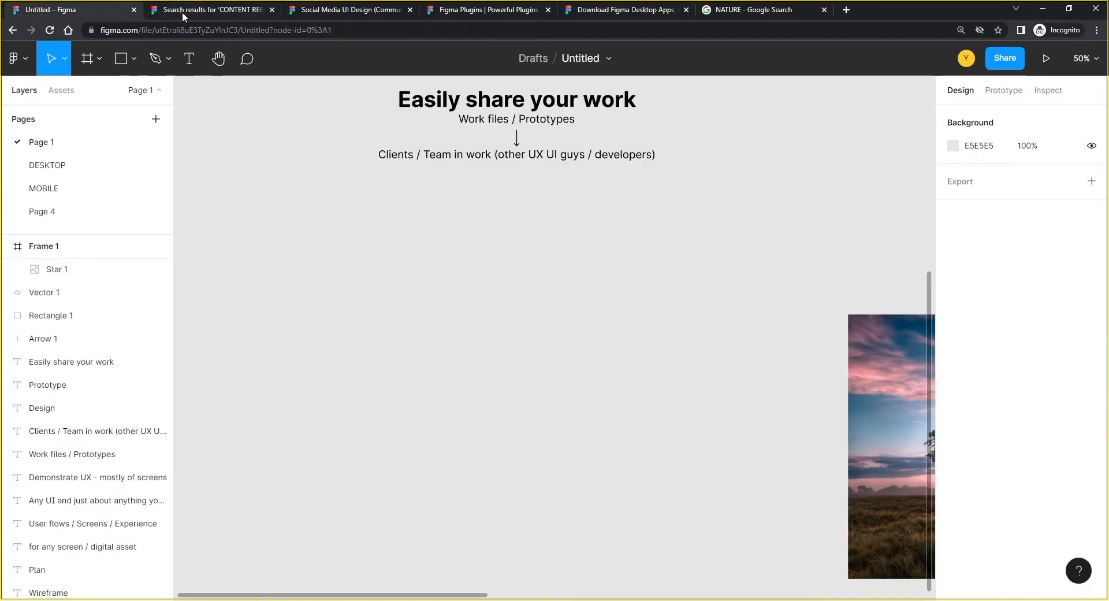
click(178, 11)
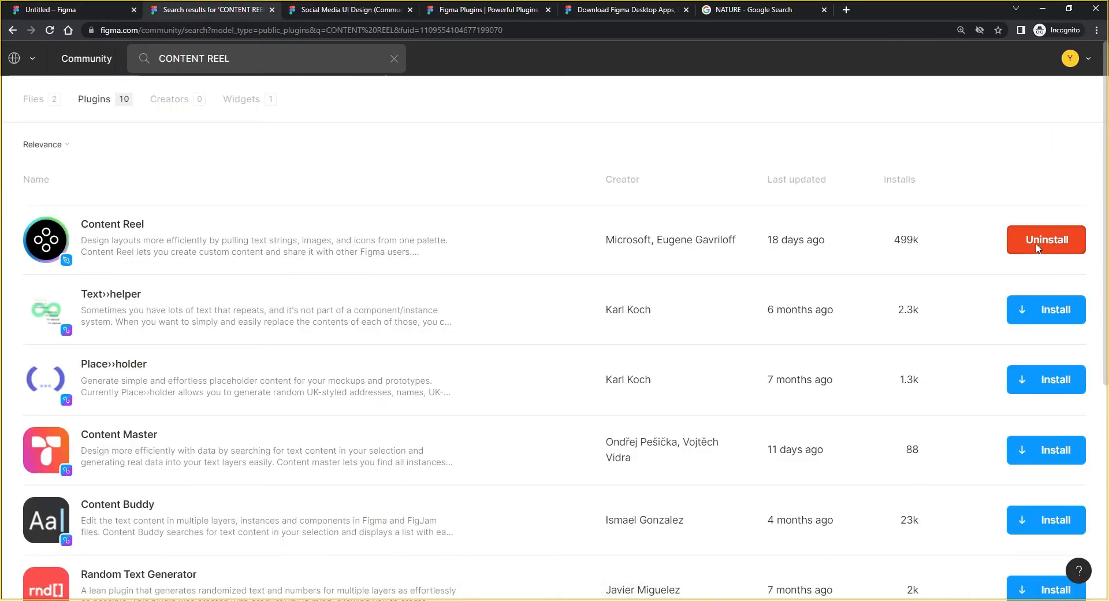
Step: Switch back to the Untitled file, run the Content Reel plugin from the canvas and go through its welcome pages
click(75, 10)
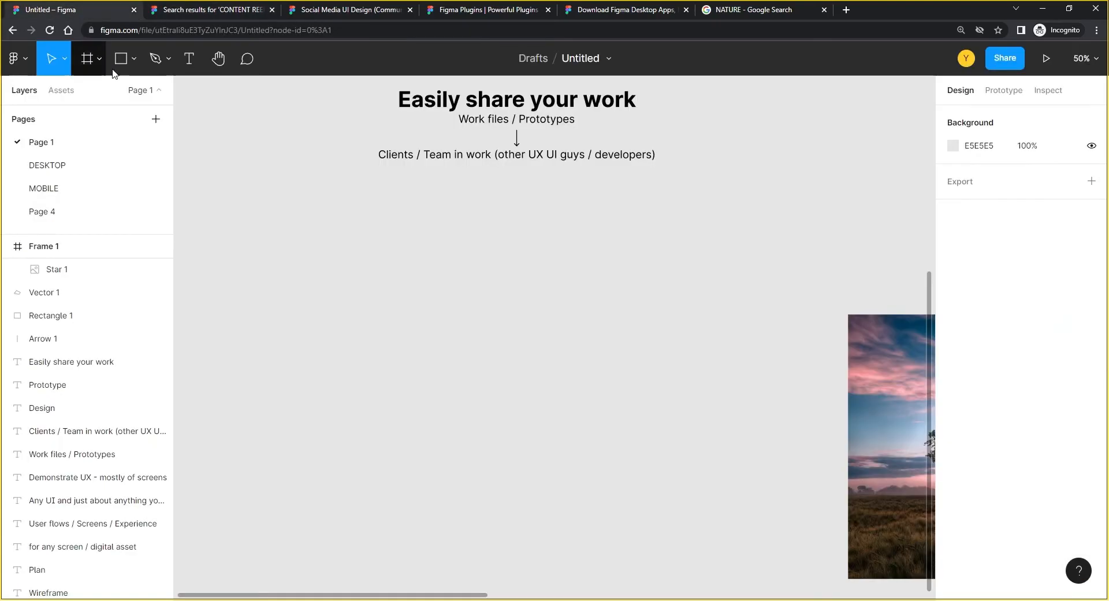
right_click(422, 287)
mouse_move(466, 413)
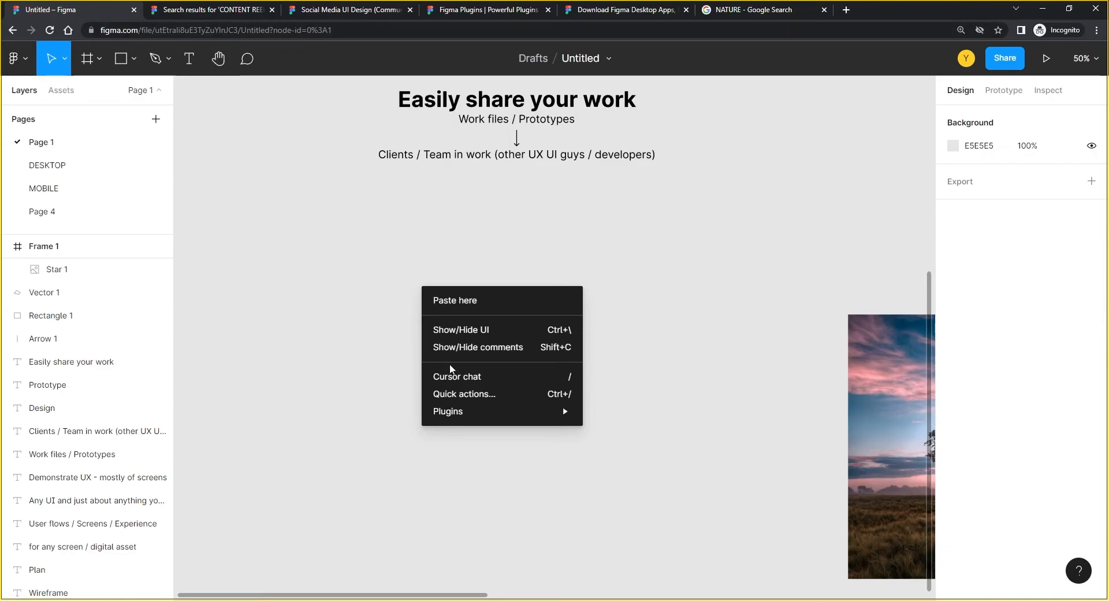
mouse_move(513, 408)
click(624, 410)
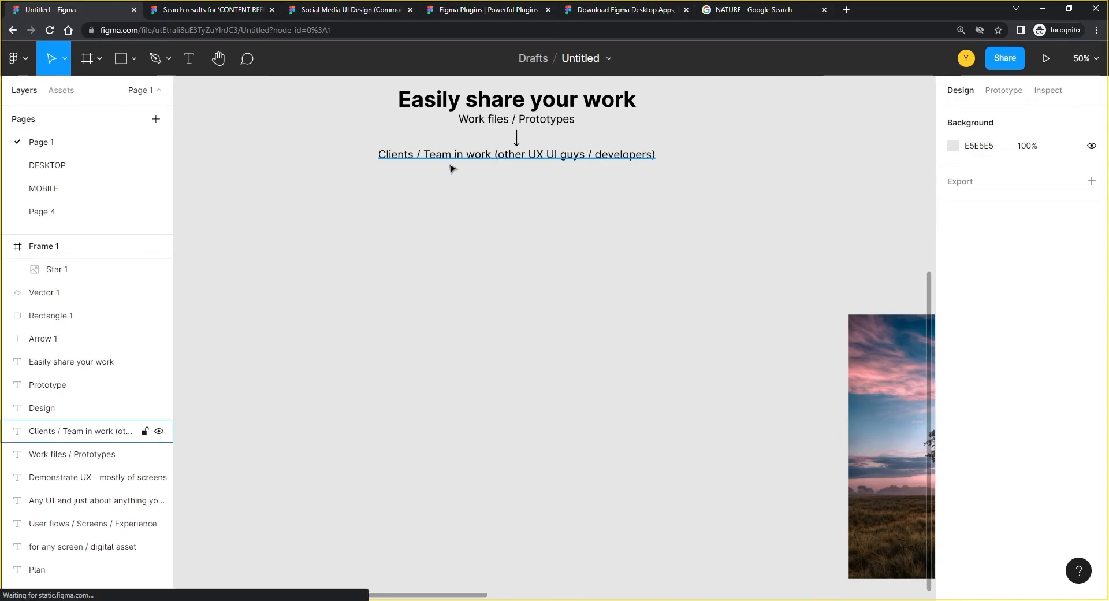
drag(569, 151, 843, 118)
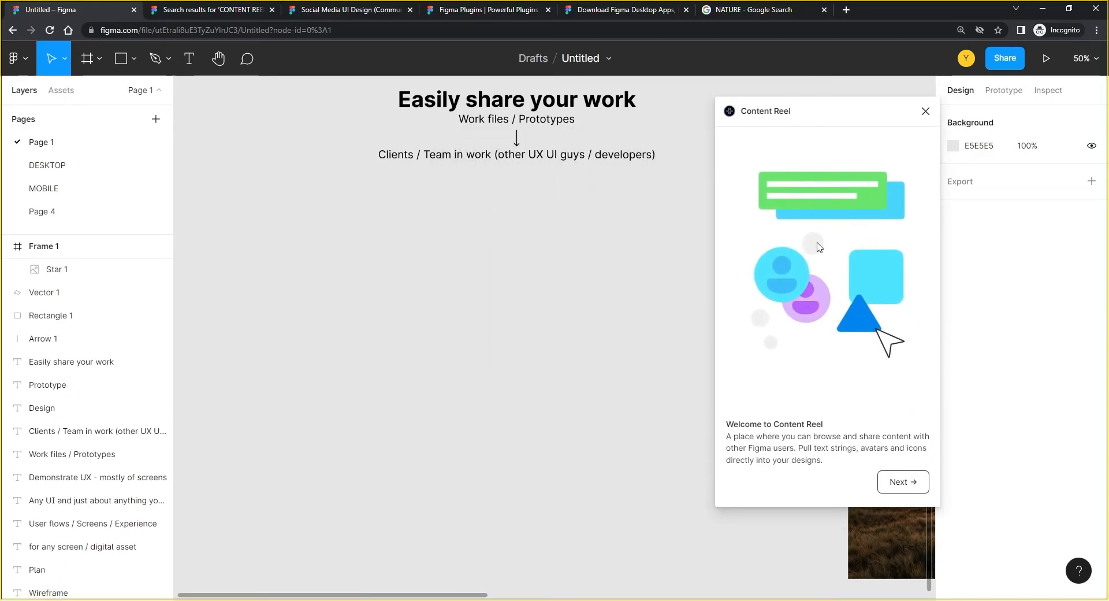
click(902, 490)
click(901, 490)
click(902, 490)
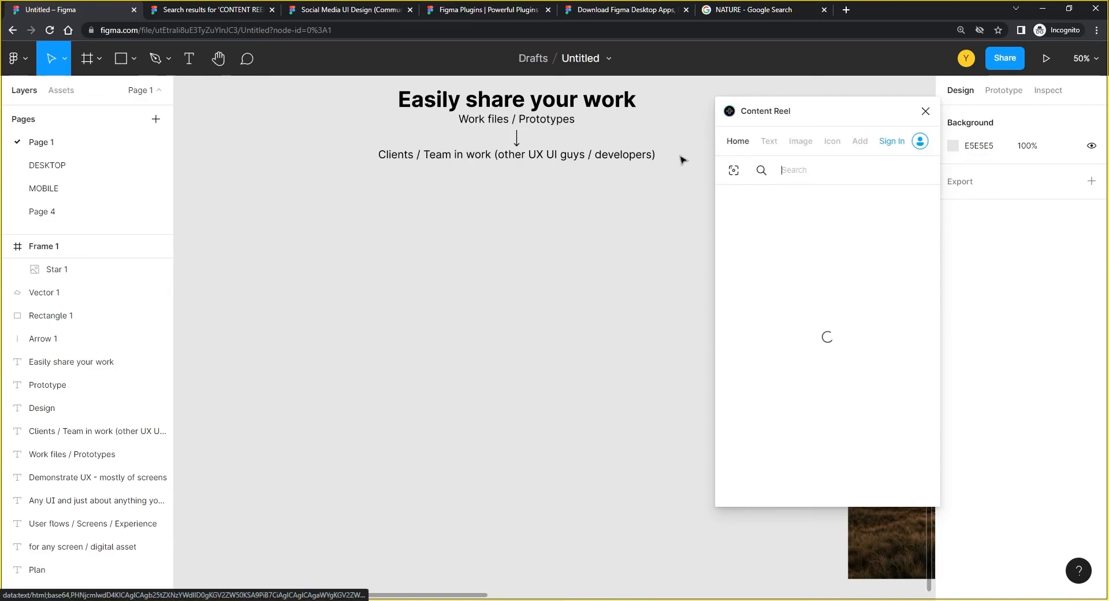
Step: Draw a row of three 164 × 164 circles on the empty canvas below the Clients / Team text, spaced 86 apart
click(120, 64)
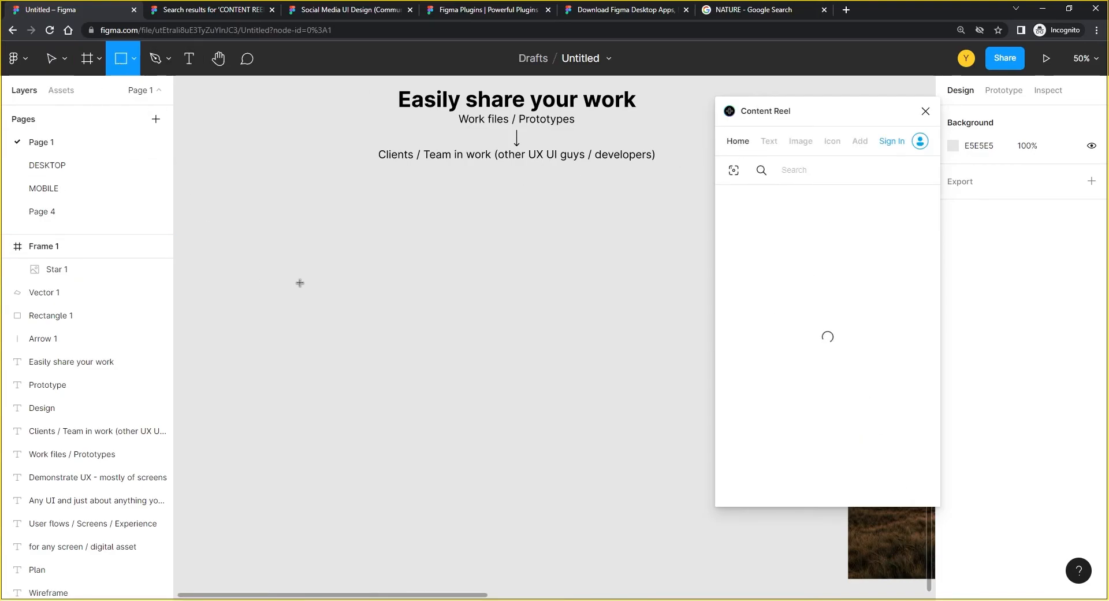
key(o)
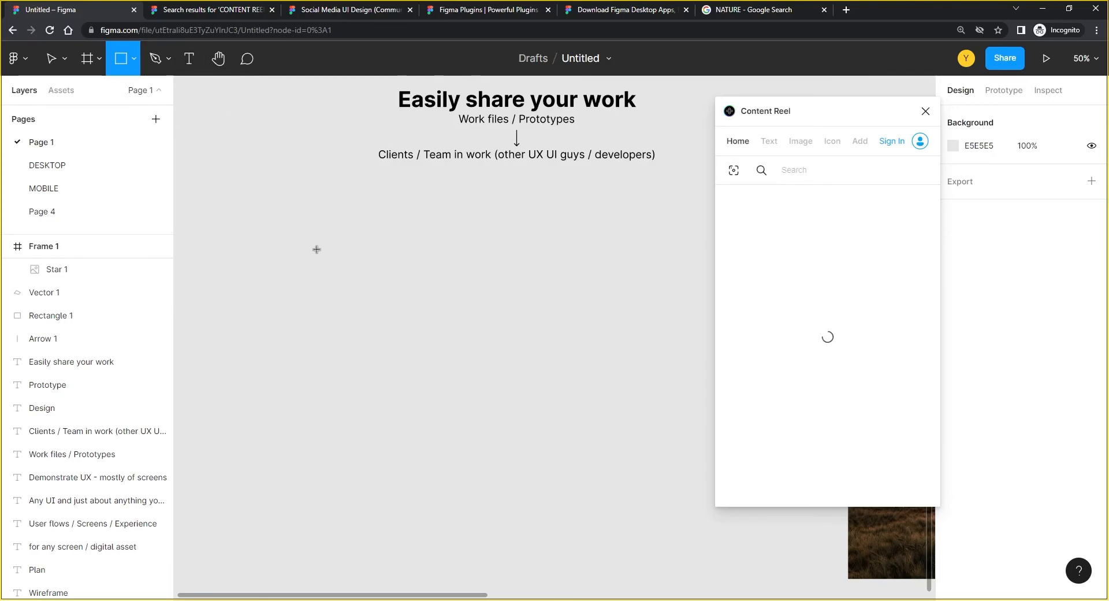
mouse_move(399, 315)
mouse_down()
mouse_move(363, 371)
mouse_move(554, 353)
mouse_up()
click(549, 468)
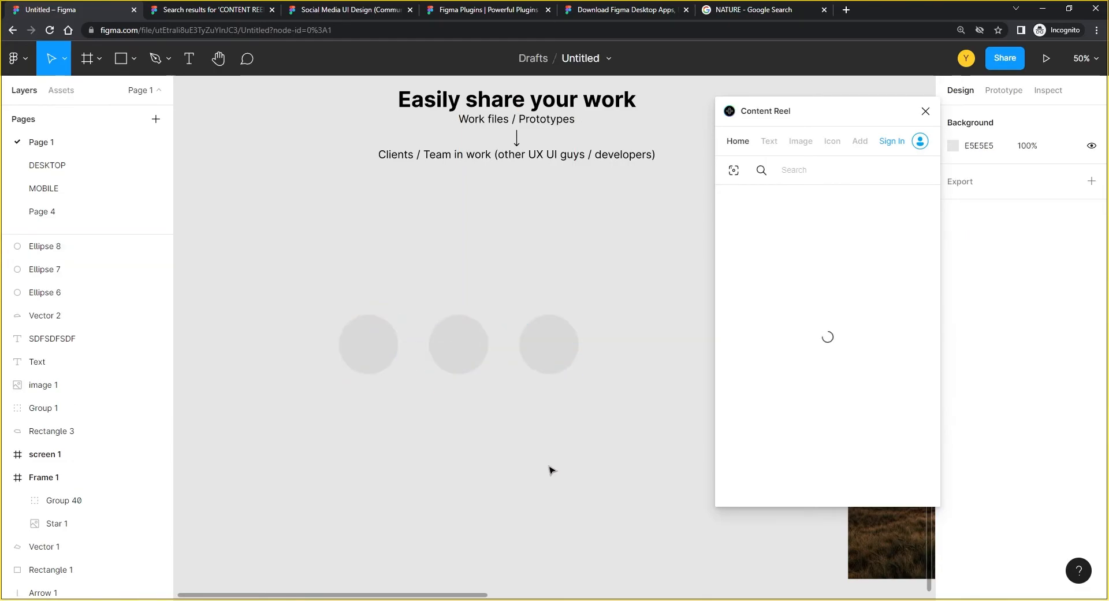
Step: Fill the three circles with Content Reel images, trying Avatars (female) twice before applying the six-image Avatars set, and close the plugin
drag(598, 236, 199, 456)
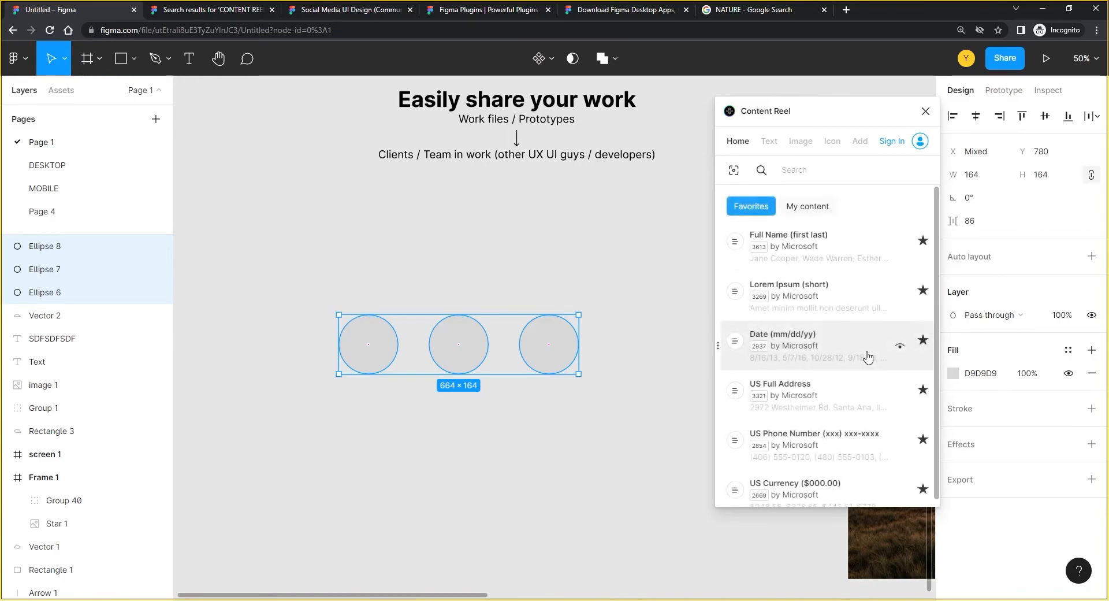
click(801, 141)
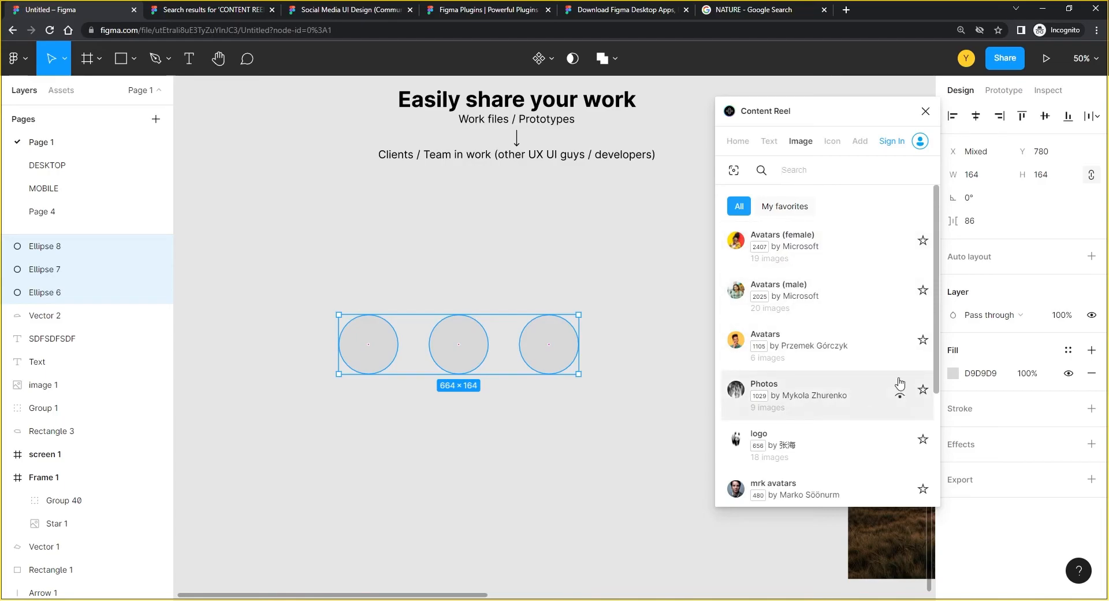
click(821, 240)
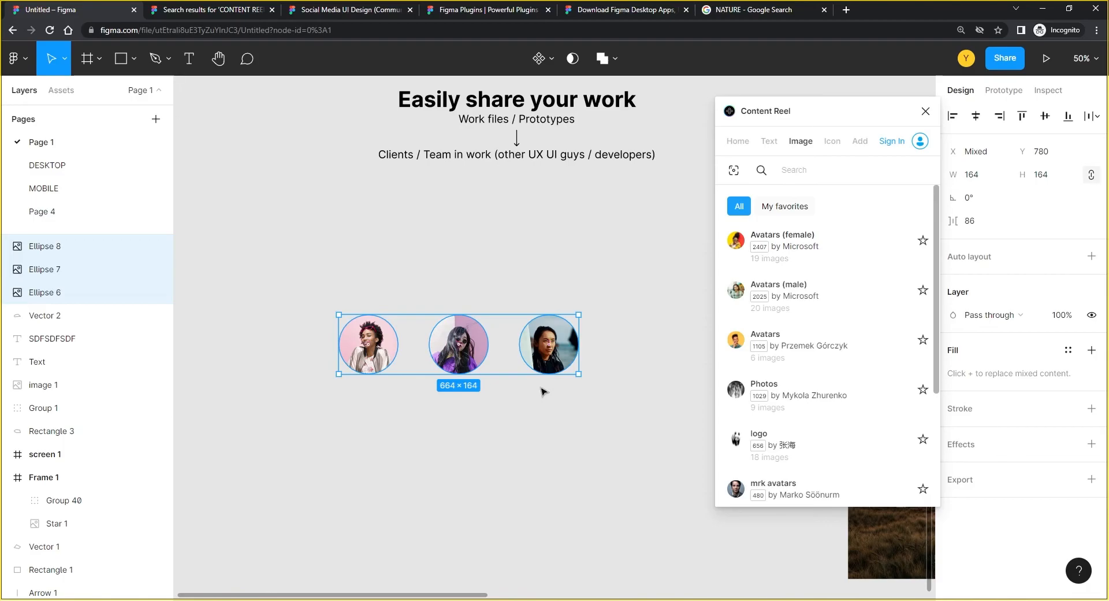
click(838, 245)
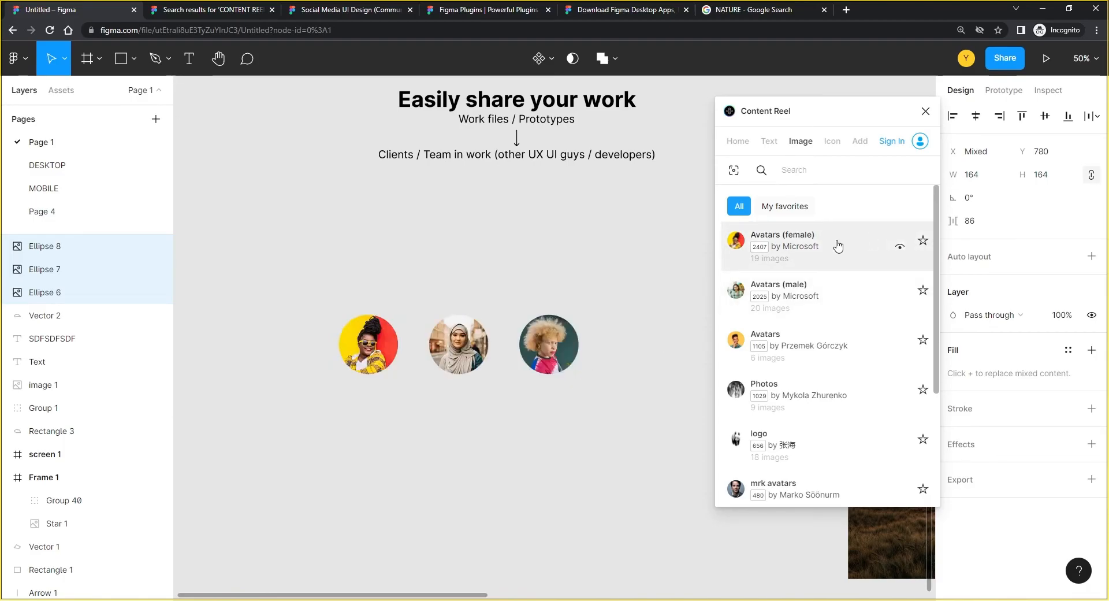
click(825, 352)
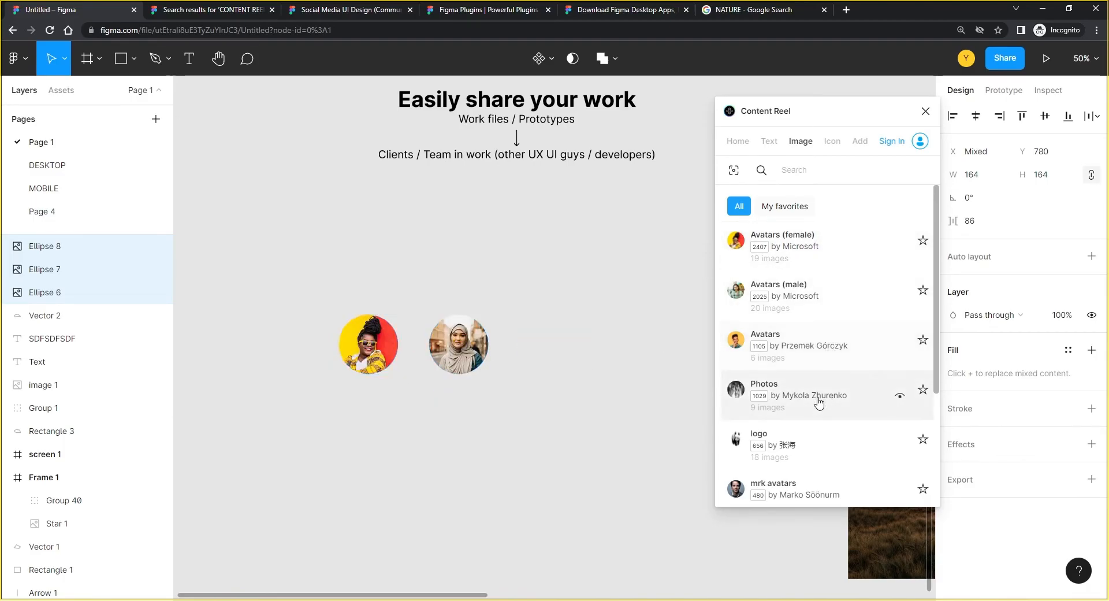
click(595, 384)
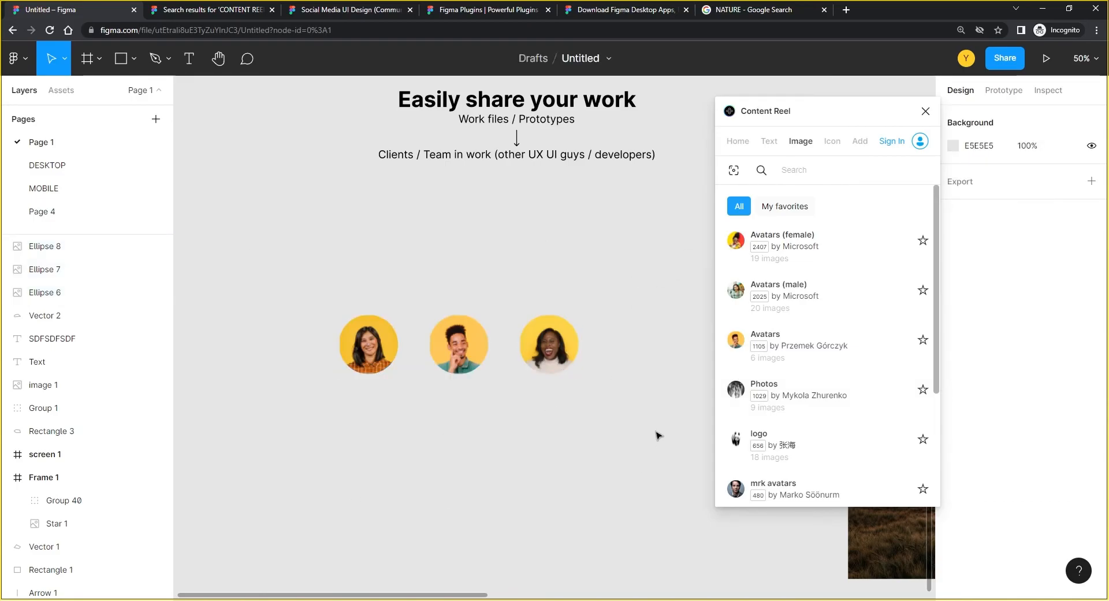
click(926, 111)
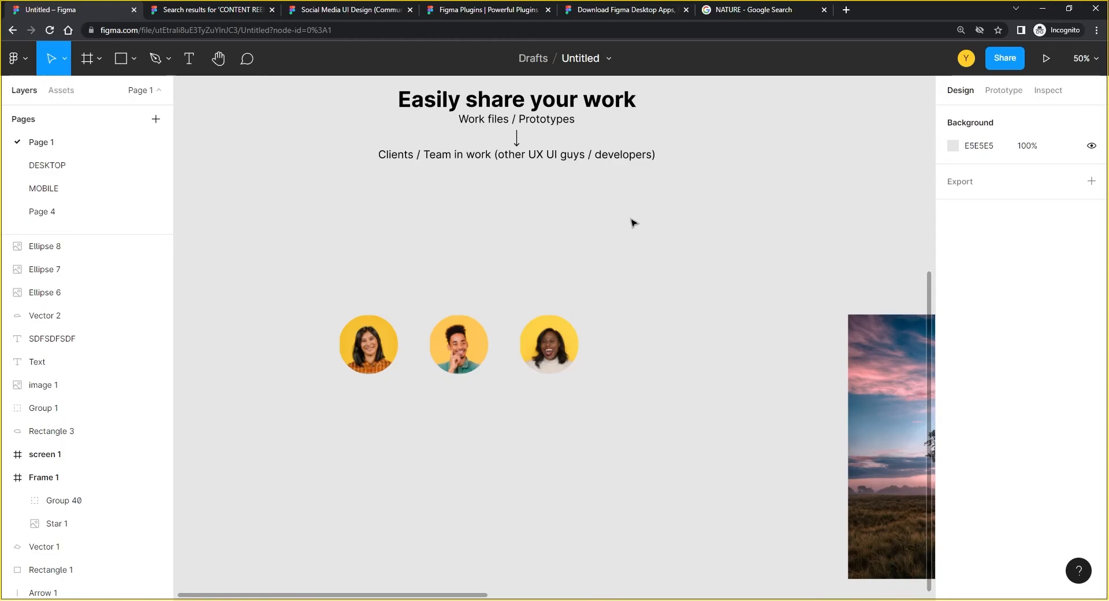
Step: Move the three avatar circles together up to just below the Clients / Team text and deselect them
drag(614, 260, 242, 436)
drag(387, 354, 439, 245)
click(319, 353)
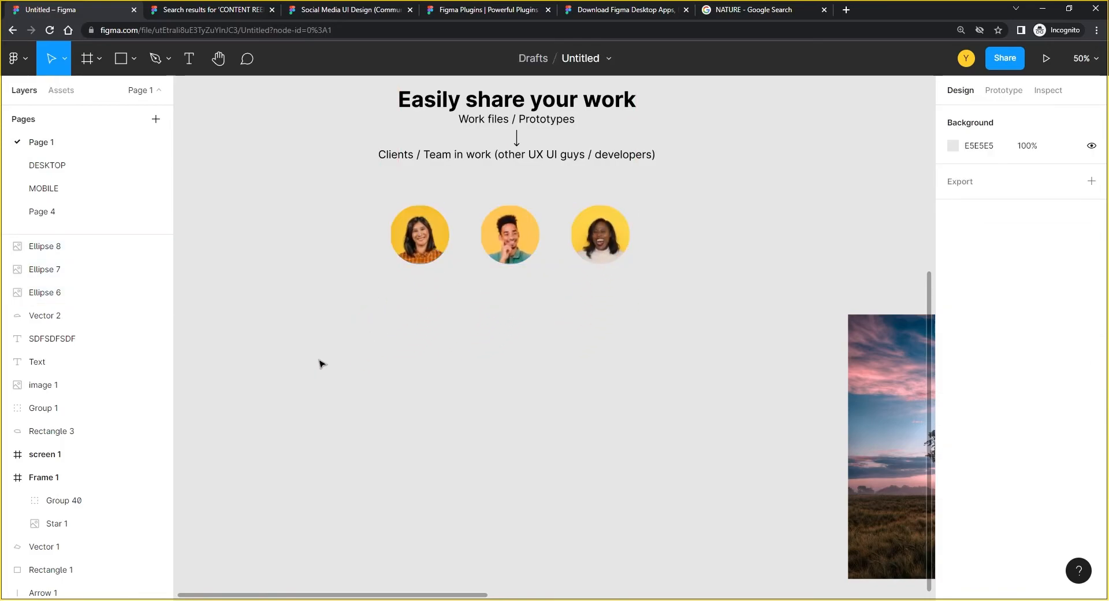
Step: Browse the Community plugins from the canvas, search for "iconify" and install the Iconify plugin
right_click(348, 316)
mouse_move(403, 434)
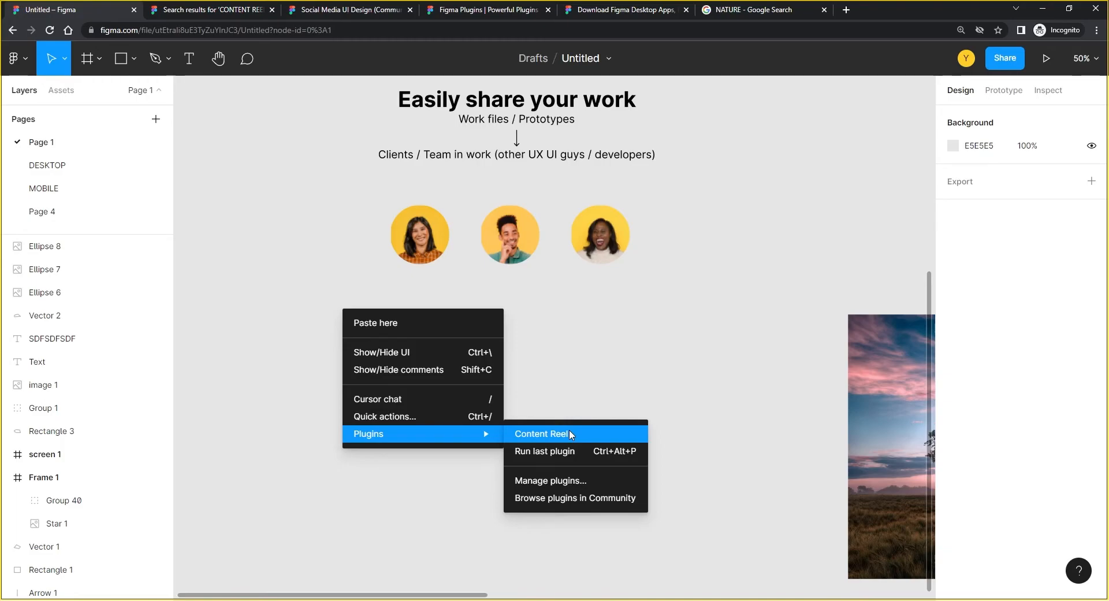
click(549, 496)
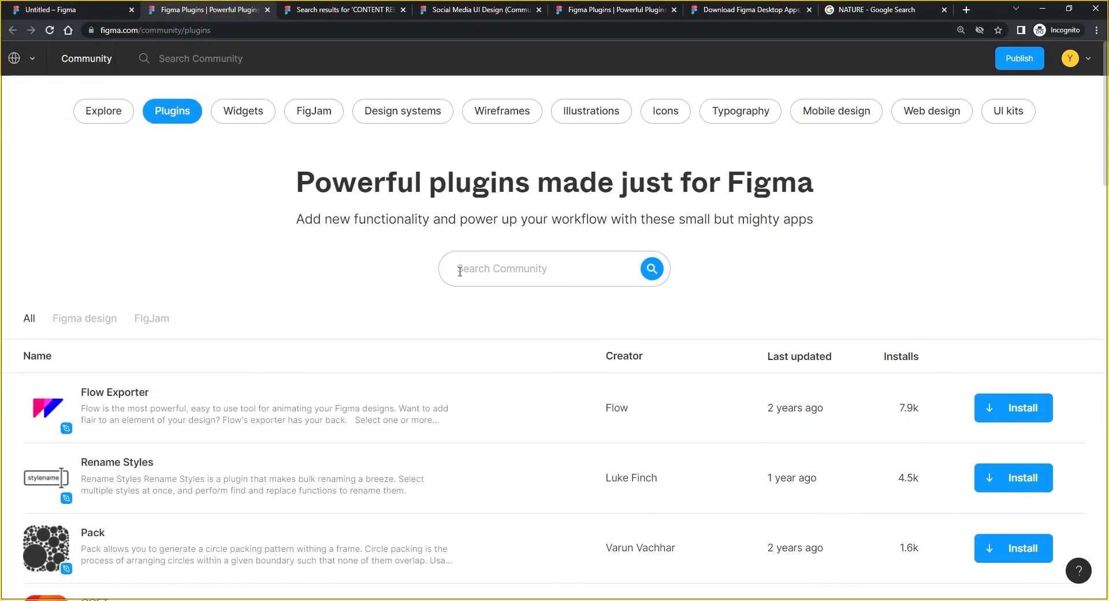
click(490, 272)
text(iconif)
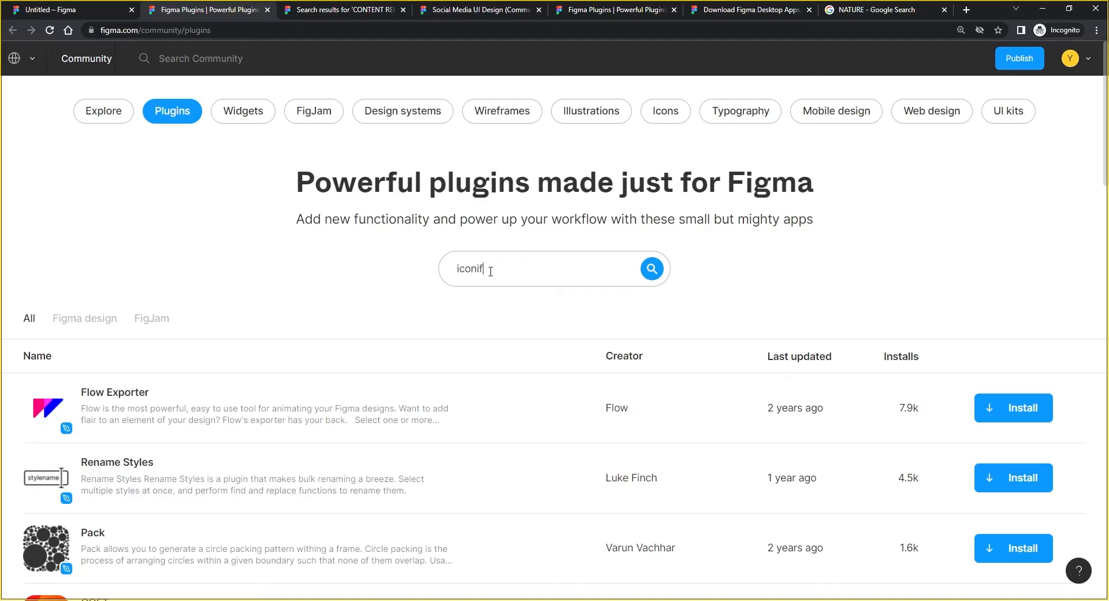
text(y)
key(Return)
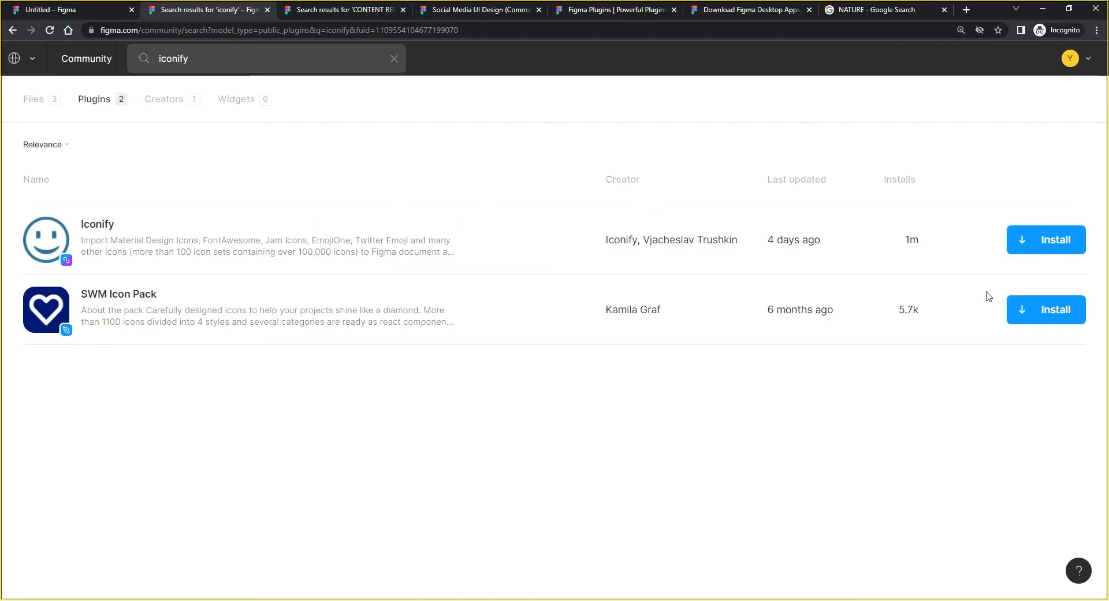
click(1044, 241)
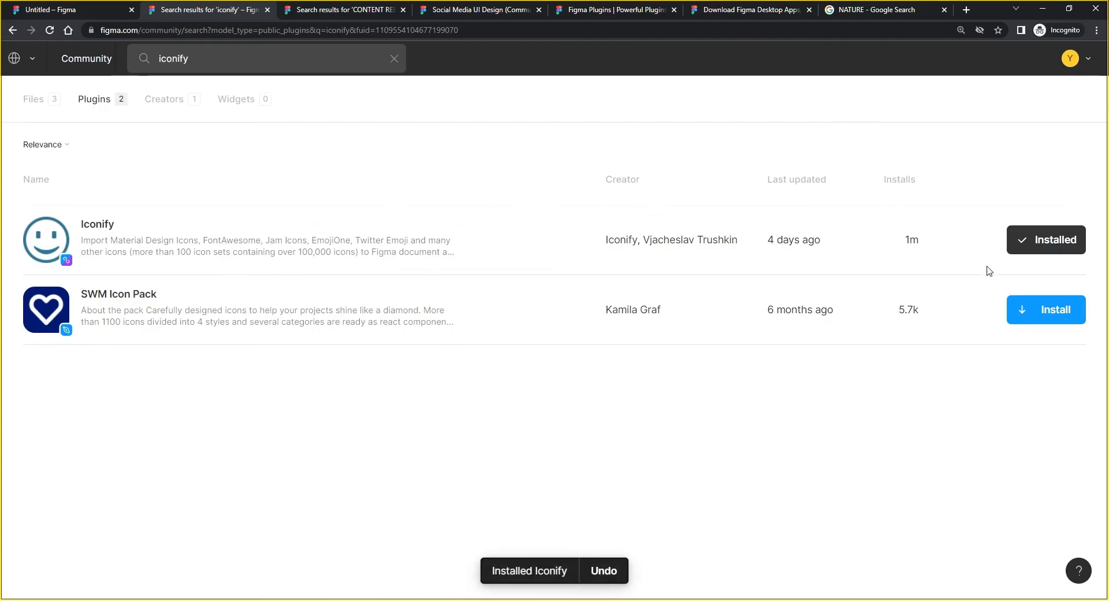
Step: Return to the Untitled file, run Iconify and move its window aside so the canvas is uncovered
click(78, 10)
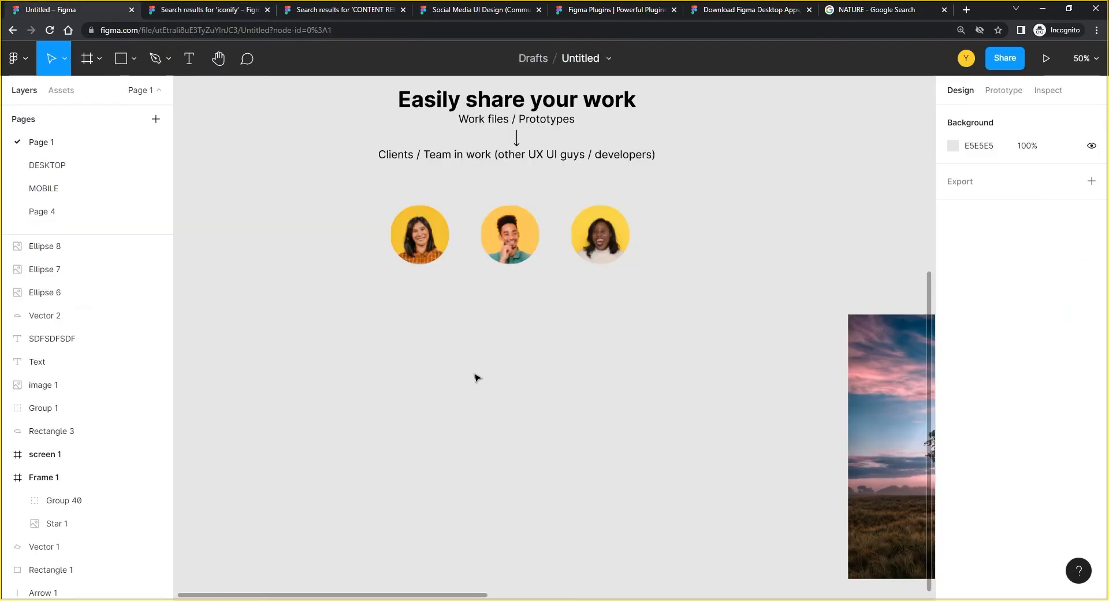
right_click(404, 336)
mouse_move(498, 456)
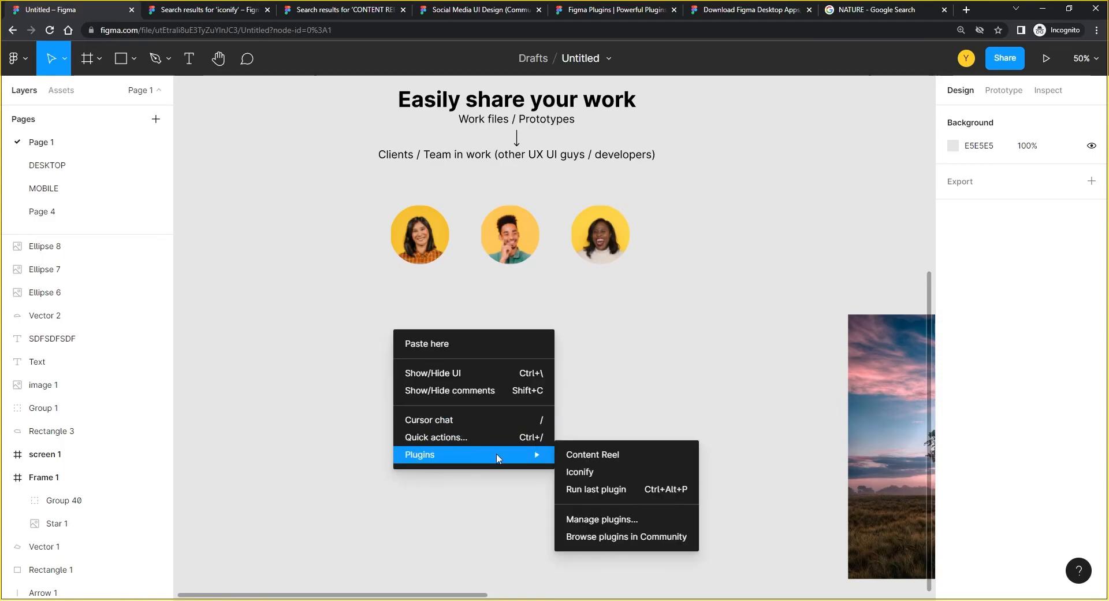
click(601, 470)
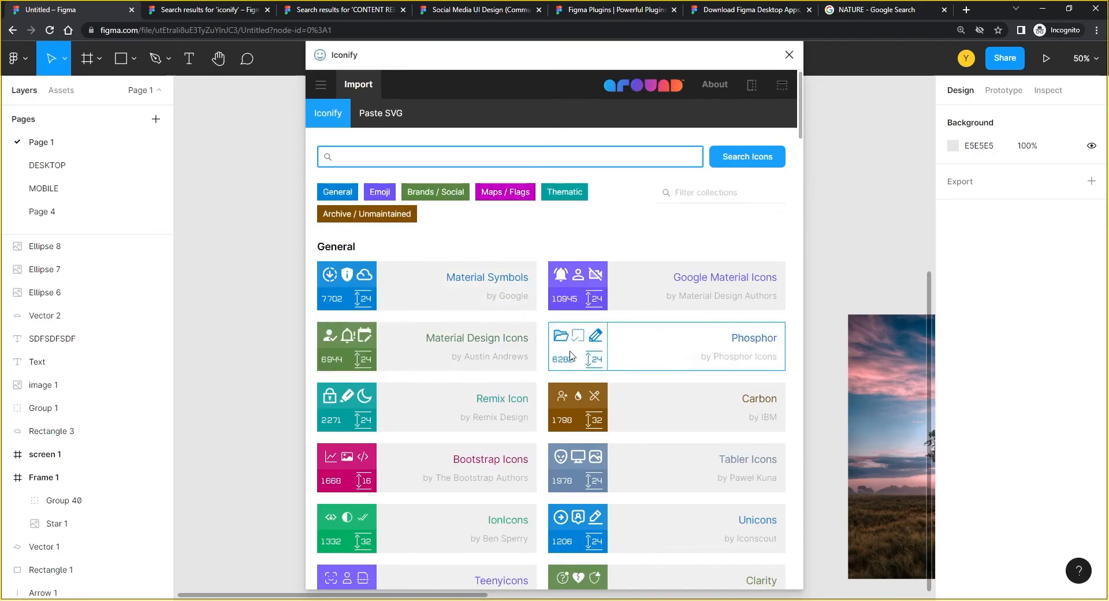
drag(638, 61, 818, 56)
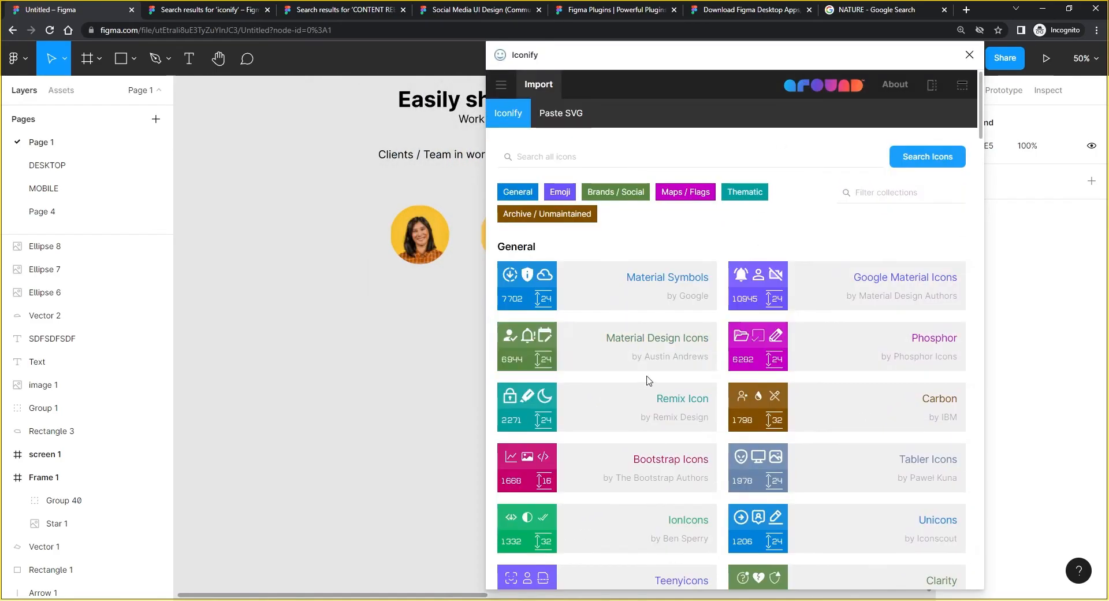
drag(764, 54, 890, 48)
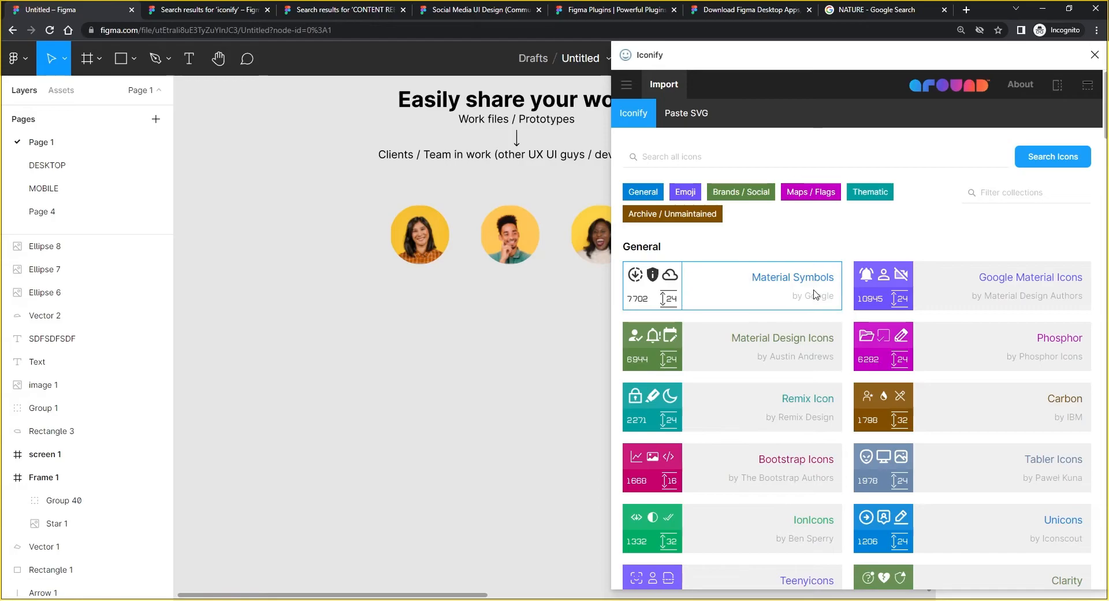
Step: Import the first 10K icon from Iconify's Material Symbols collection into the file and close the plugin
click(786, 283)
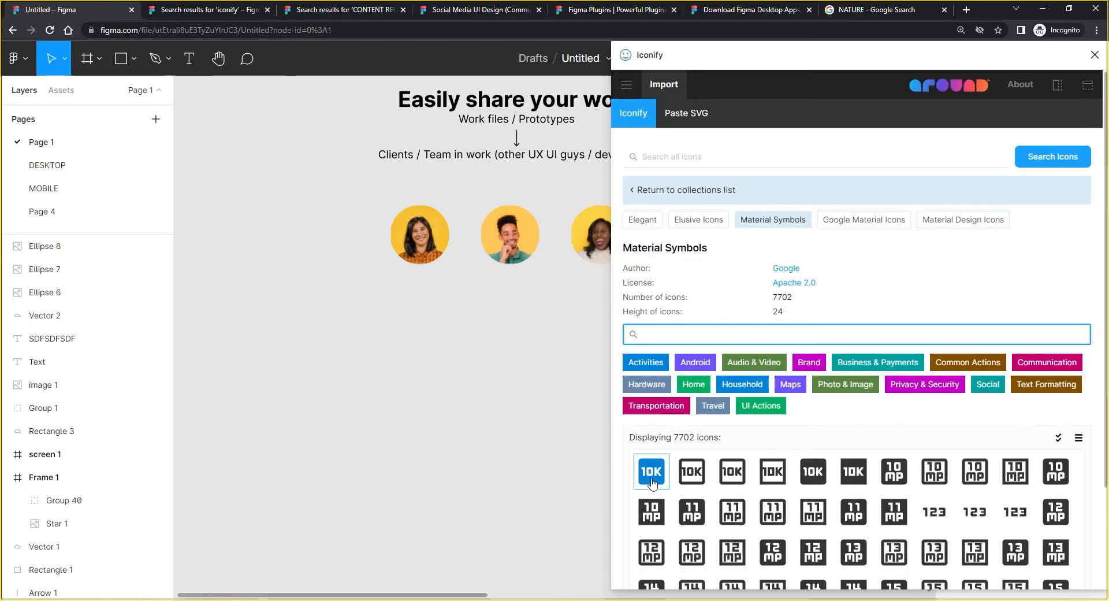
drag(652, 484, 382, 408)
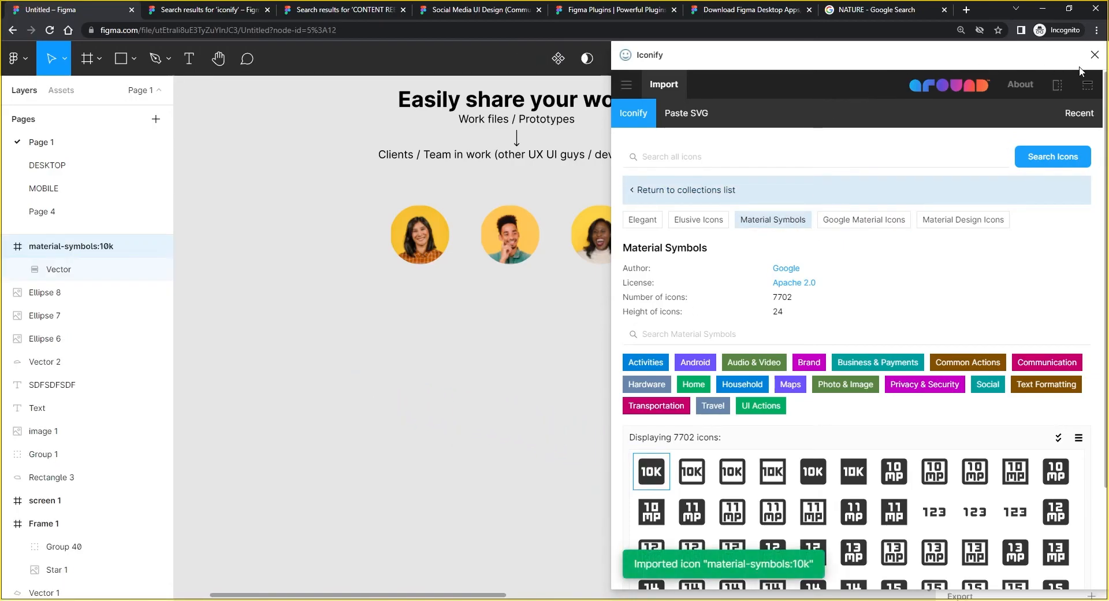
click(1094, 55)
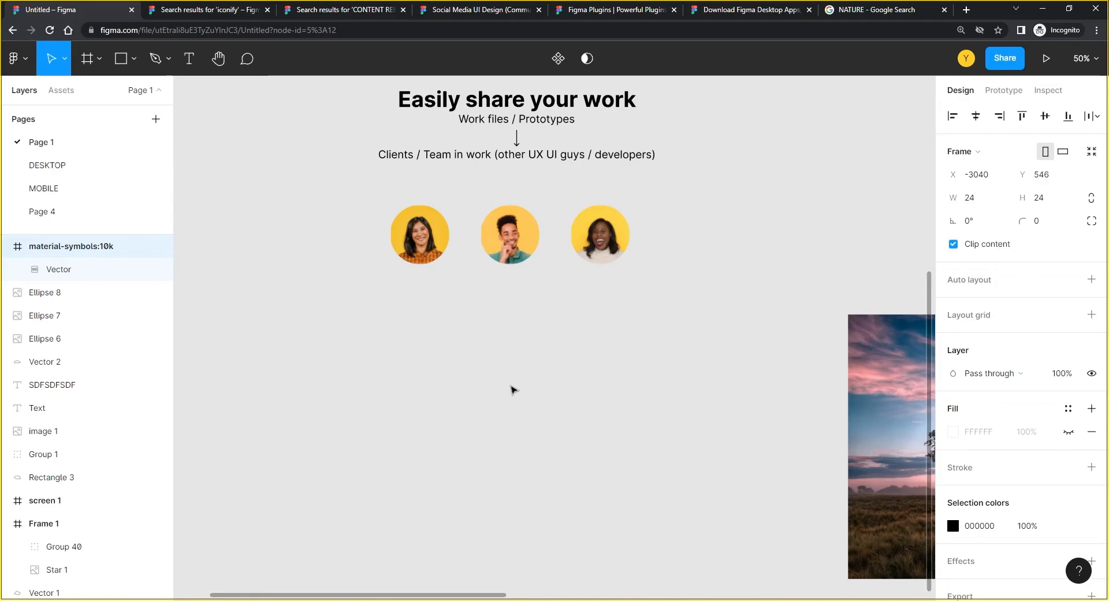
Step: Move the imported 10K icon frame to an empty canvas area at X -1866, Y 778
key(ctrl+minus)
key(ctrl+plus)
drag(279, 312, 451, 321)
drag(368, 280, 789, 359)
drag(704, 410, 367, 332)
key(ctrl+plus)
key(ctrl+plus)
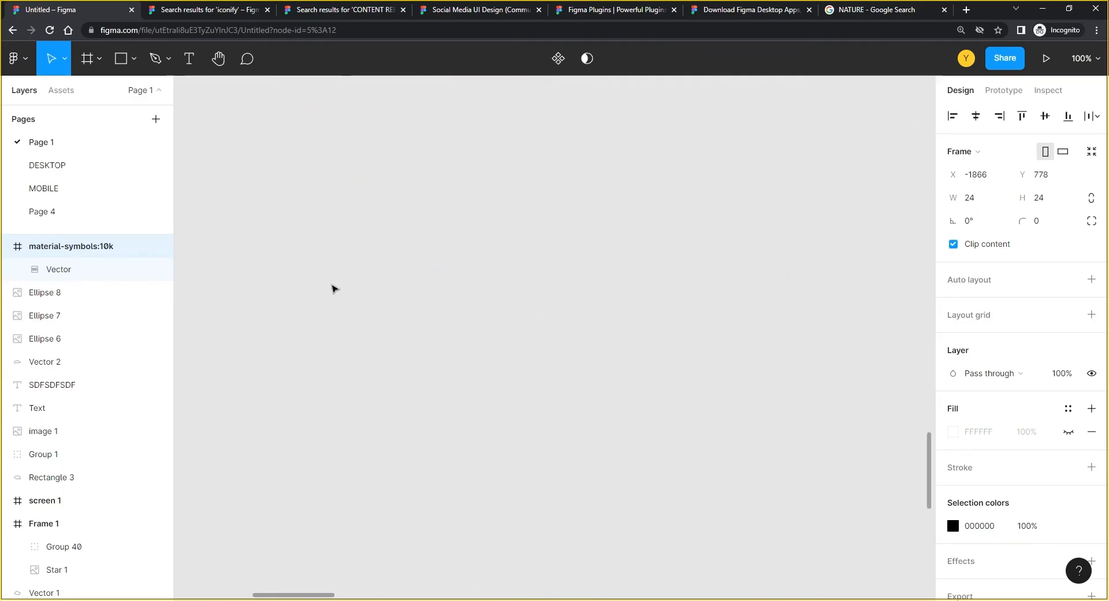
drag(335, 285, 769, 491)
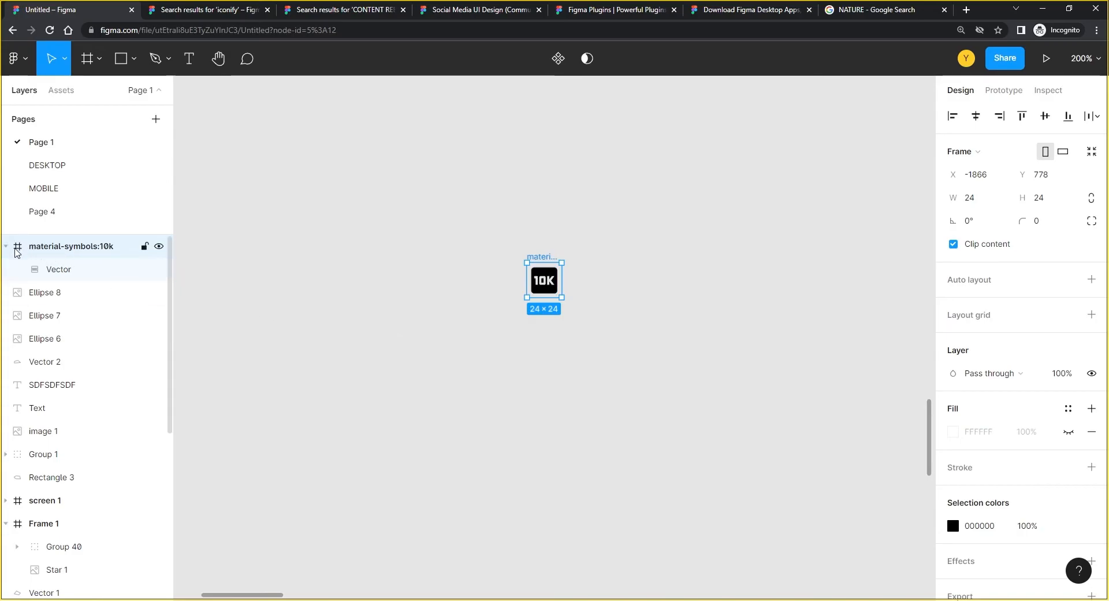
Step: Move the 10K vector out of its frame to X -1741, Y 781 and delete the empty material-symbols:10k frame
click(63, 270)
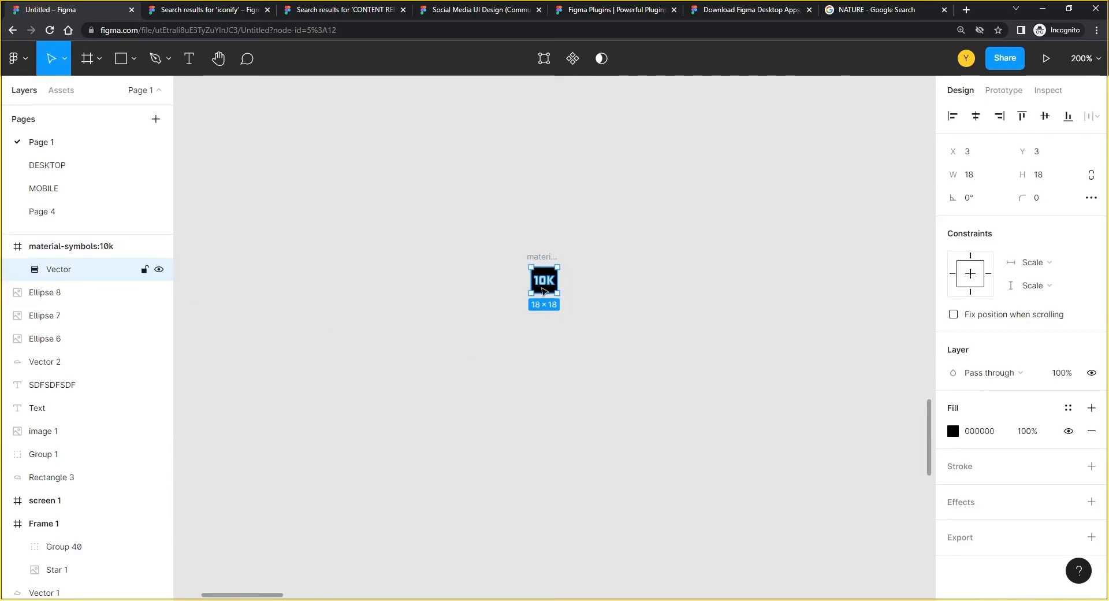
drag(546, 284, 724, 293)
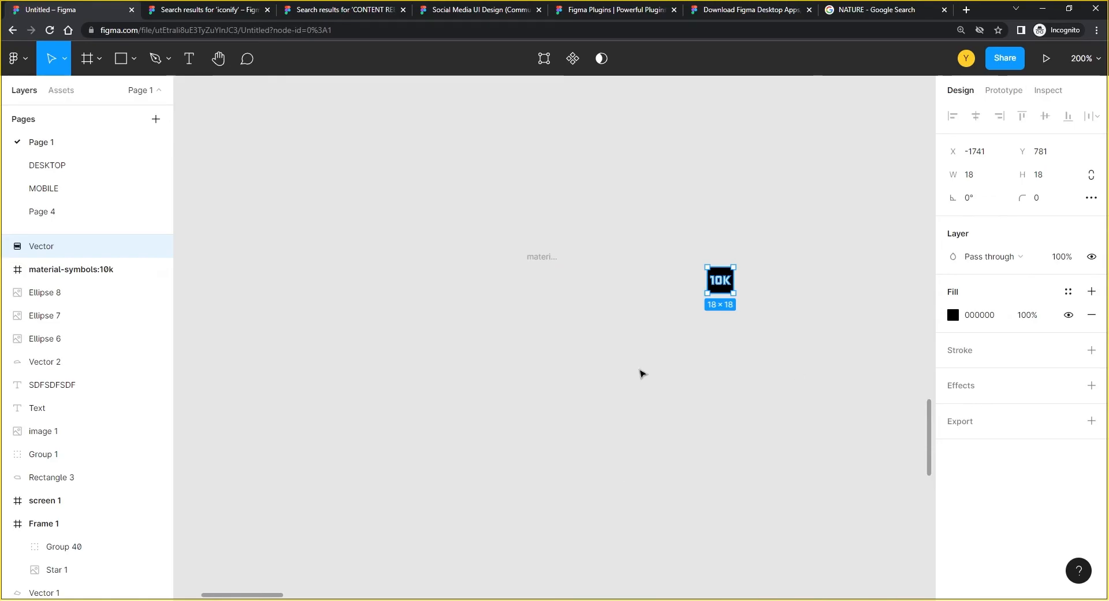
click(534, 258)
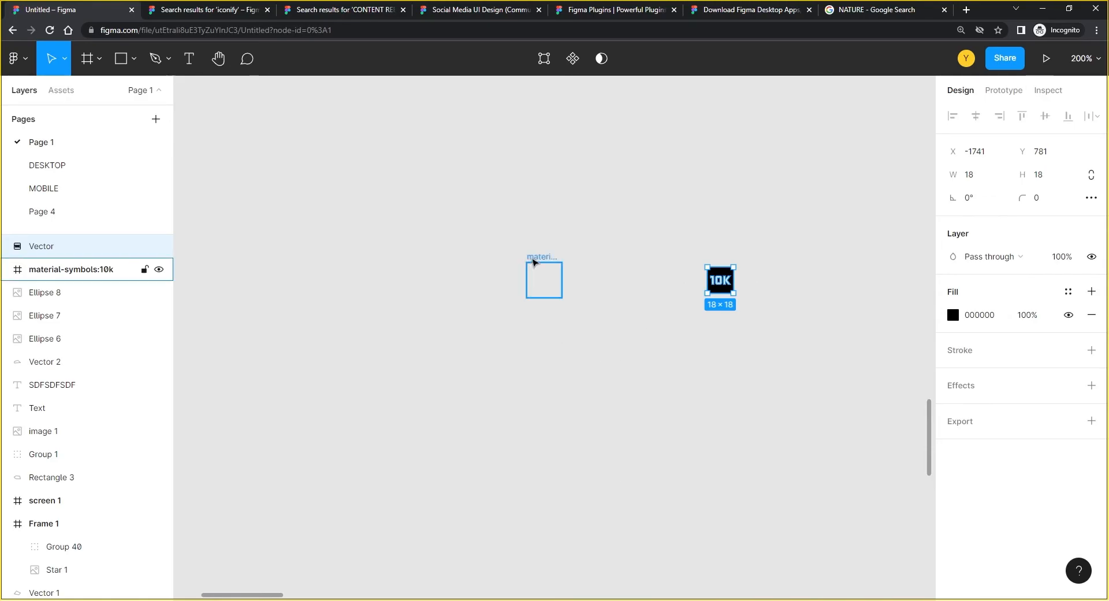
key(Delete)
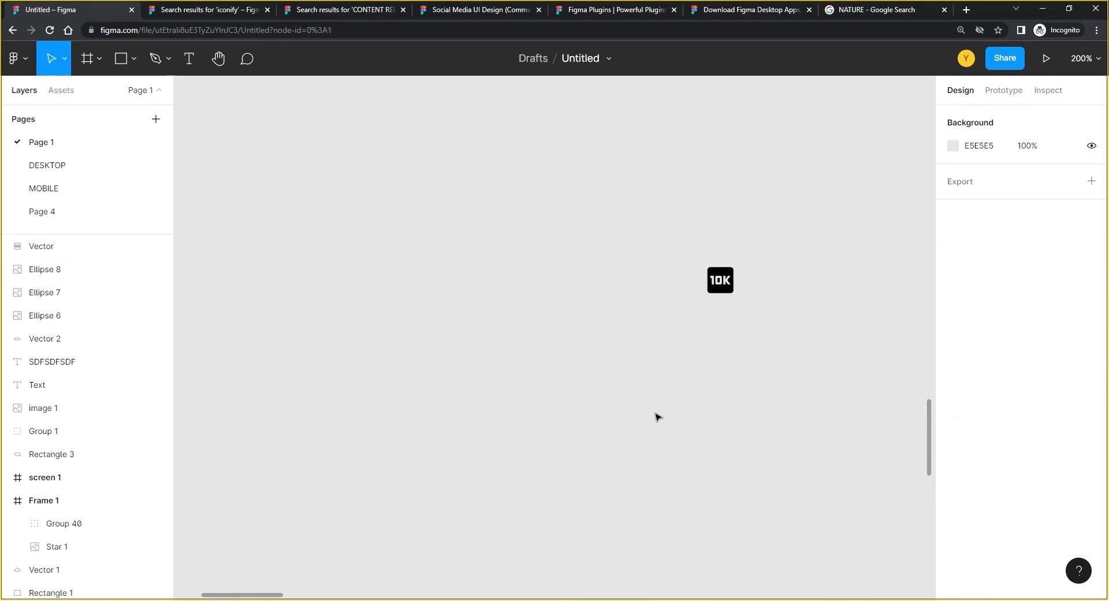
click(720, 280)
click(650, 390)
key(ctrl+minus)
key(ctrl+minus)
drag(741, 340, 428, 307)
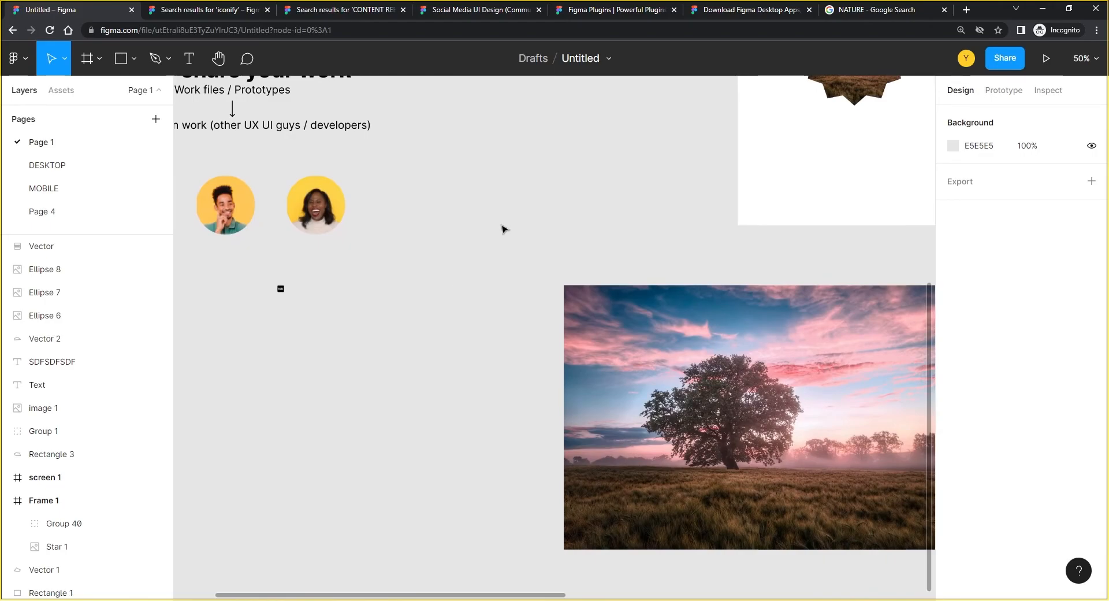
drag(619, 177, 322, 388)
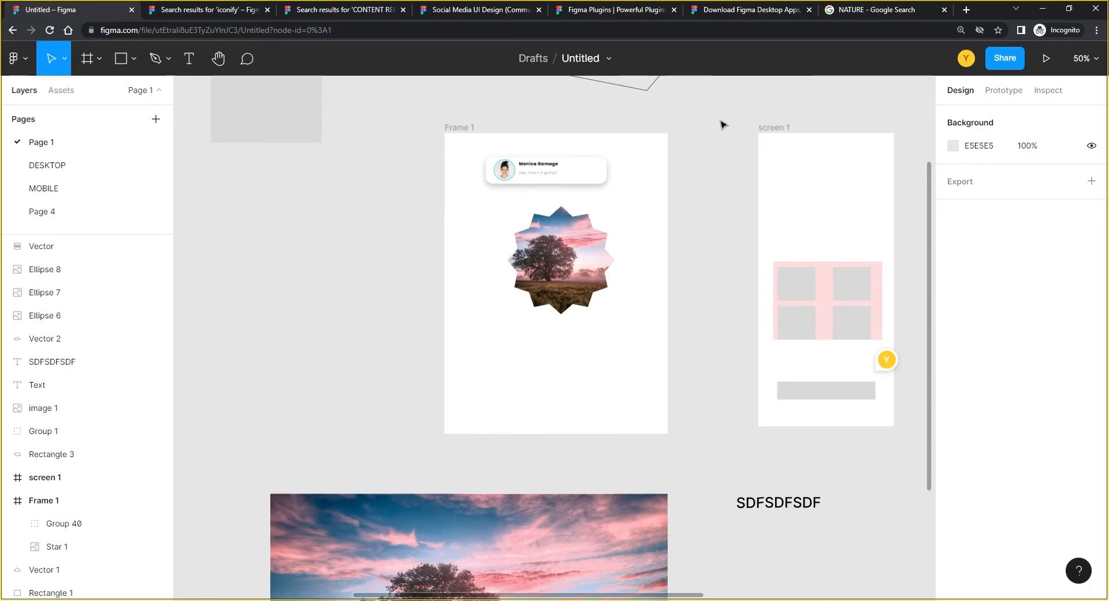
Step: Open the file's sharing settings and examine the invite permission and link access options
click(1003, 61)
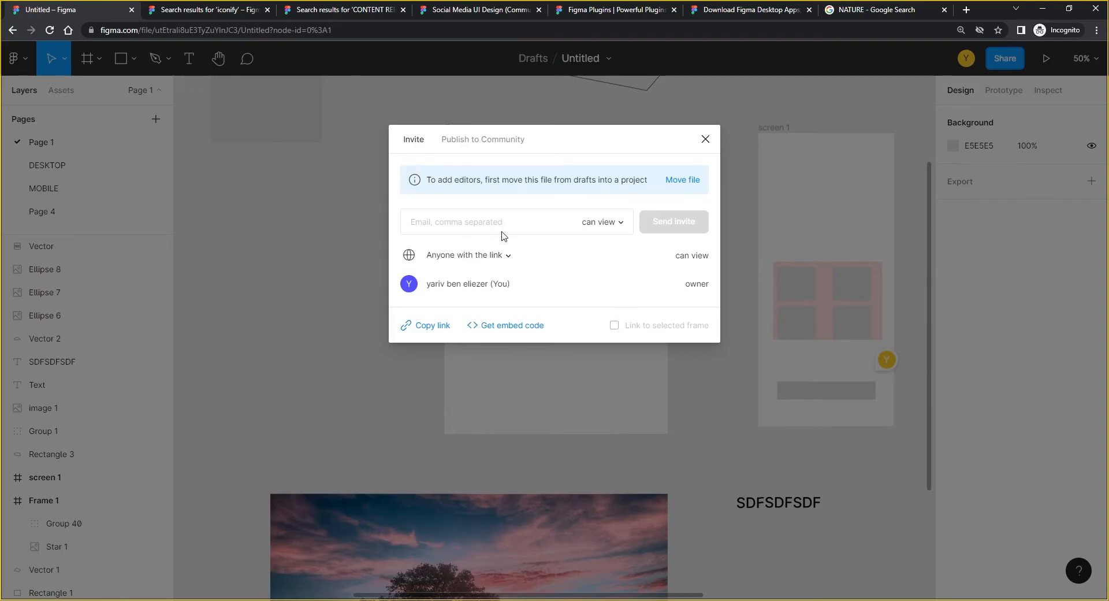
click(591, 230)
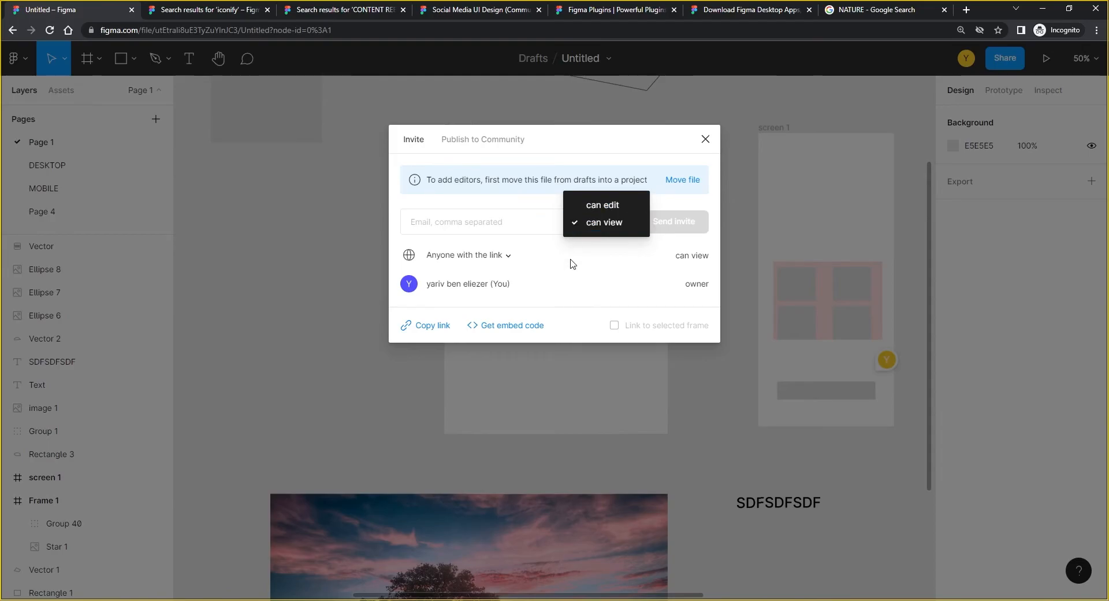
click(477, 259)
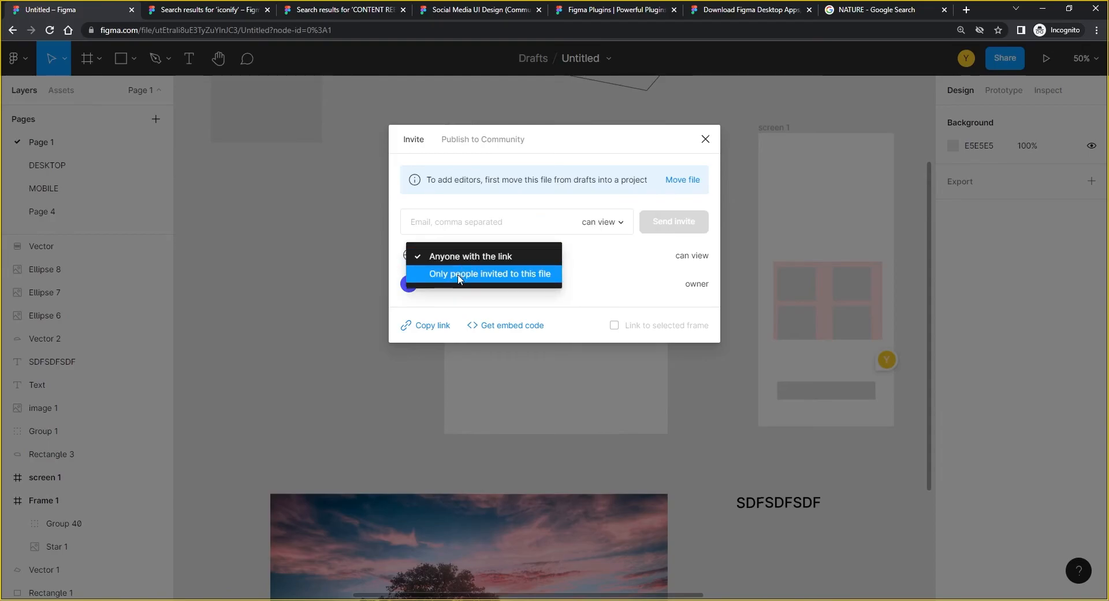
click(504, 275)
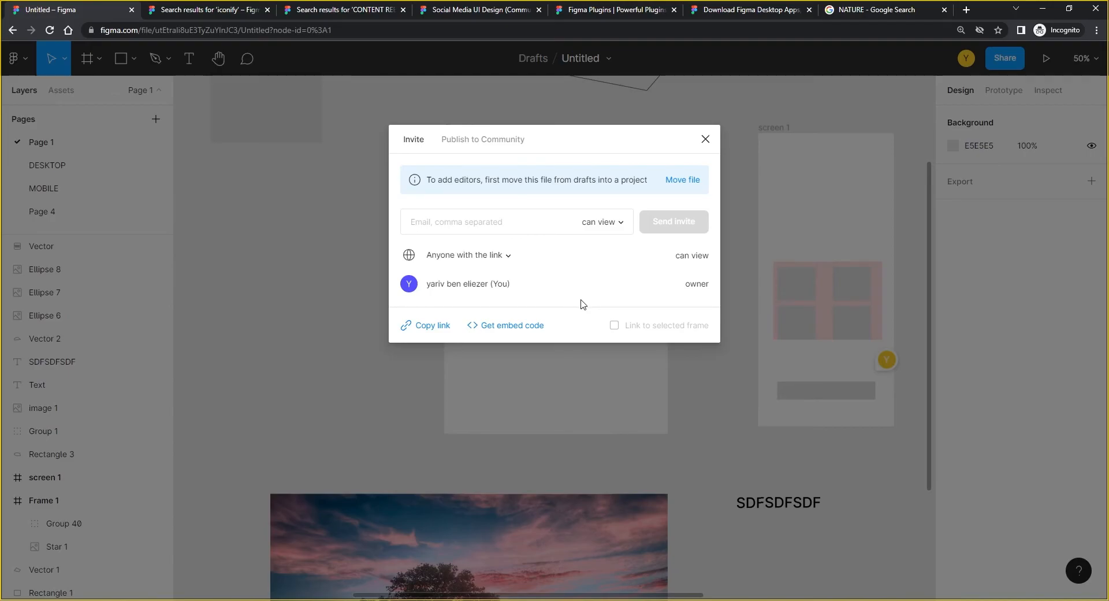
click(461, 259)
click(477, 261)
Step: Move the Untitled file from Drafts into the existing team project and allow edits
click(696, 185)
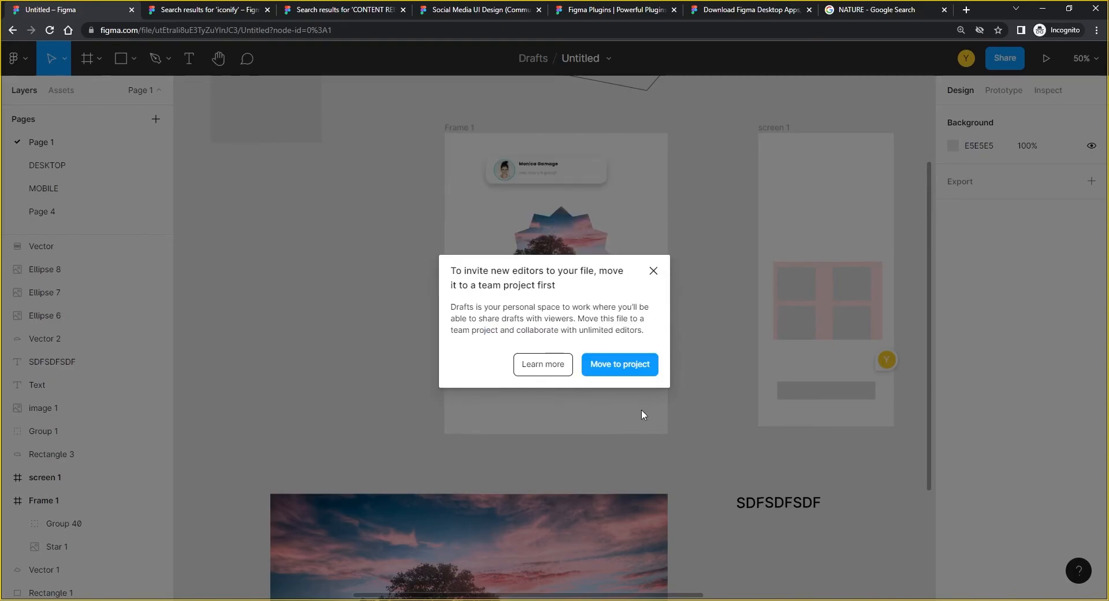
click(610, 369)
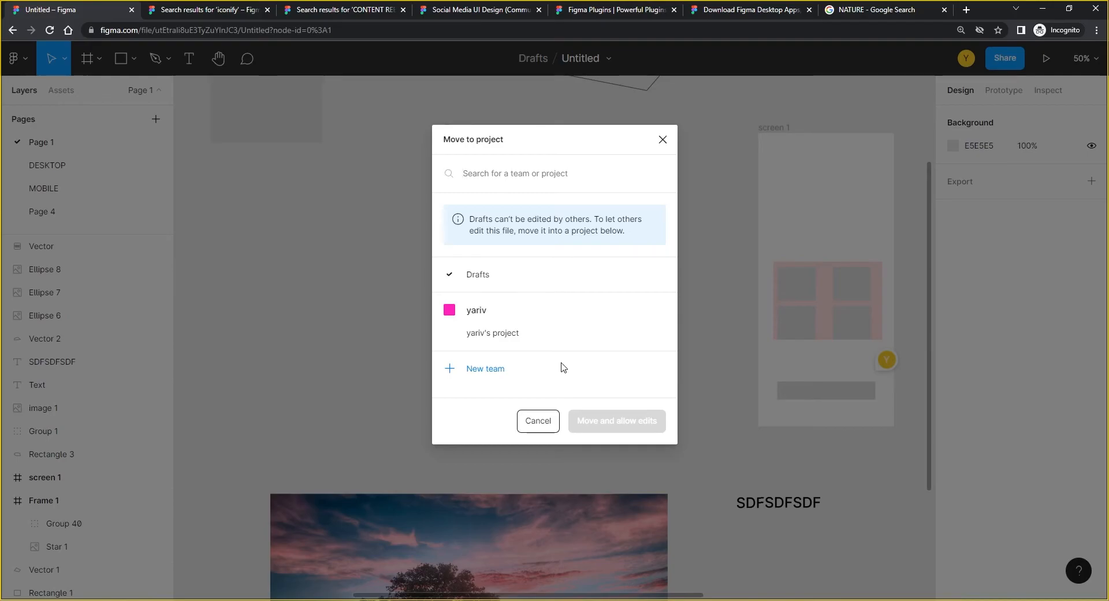
click(495, 334)
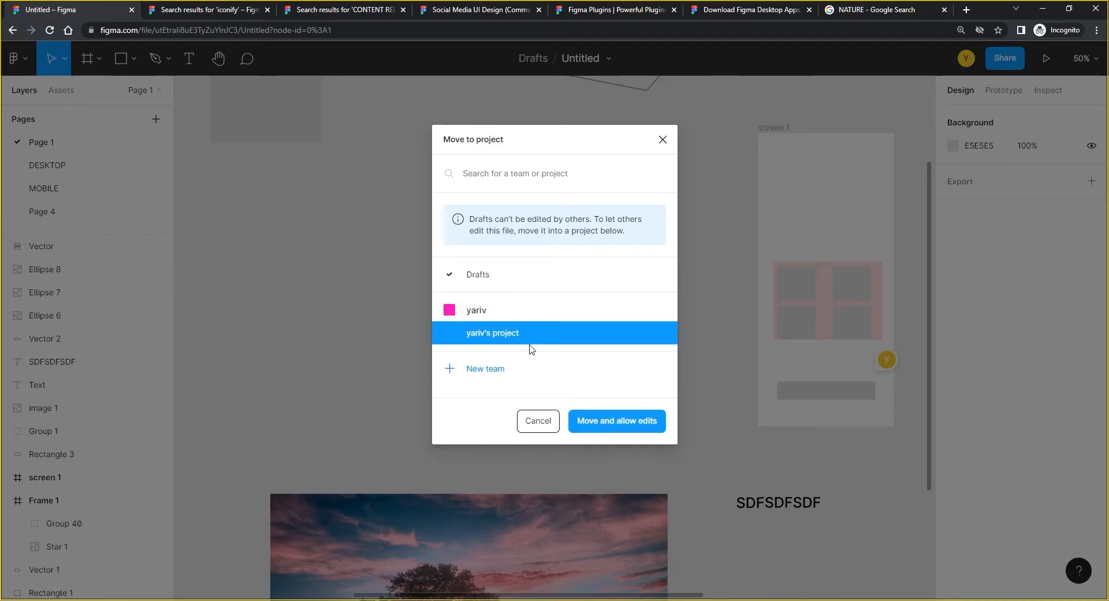
click(652, 429)
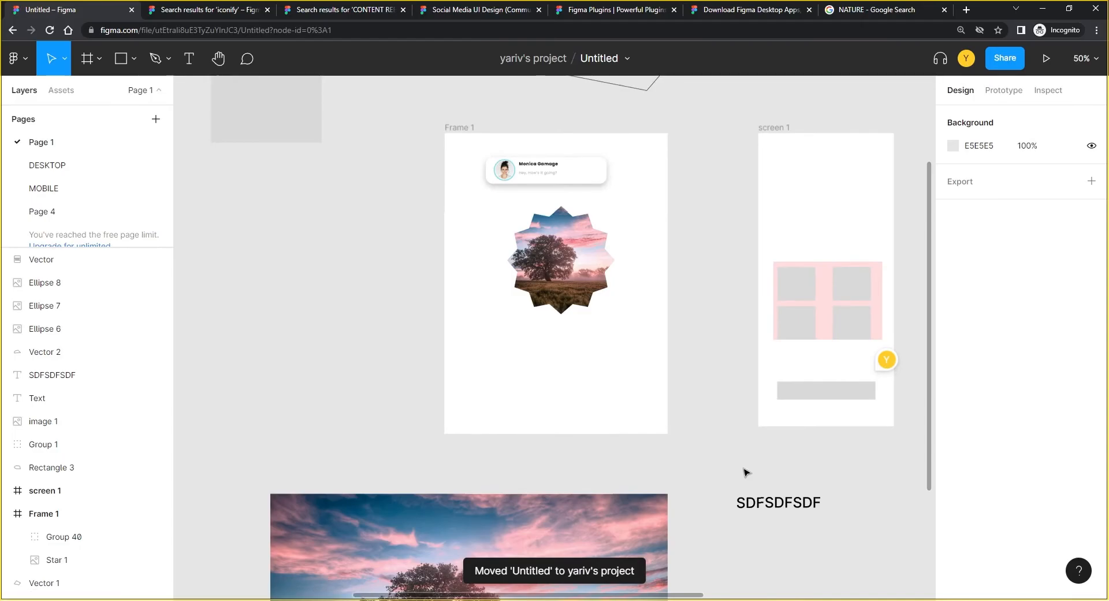
Step: Reopen the sharing settings, restrict link access to "Only people invited to this file" and close them
click(1004, 60)
click(448, 242)
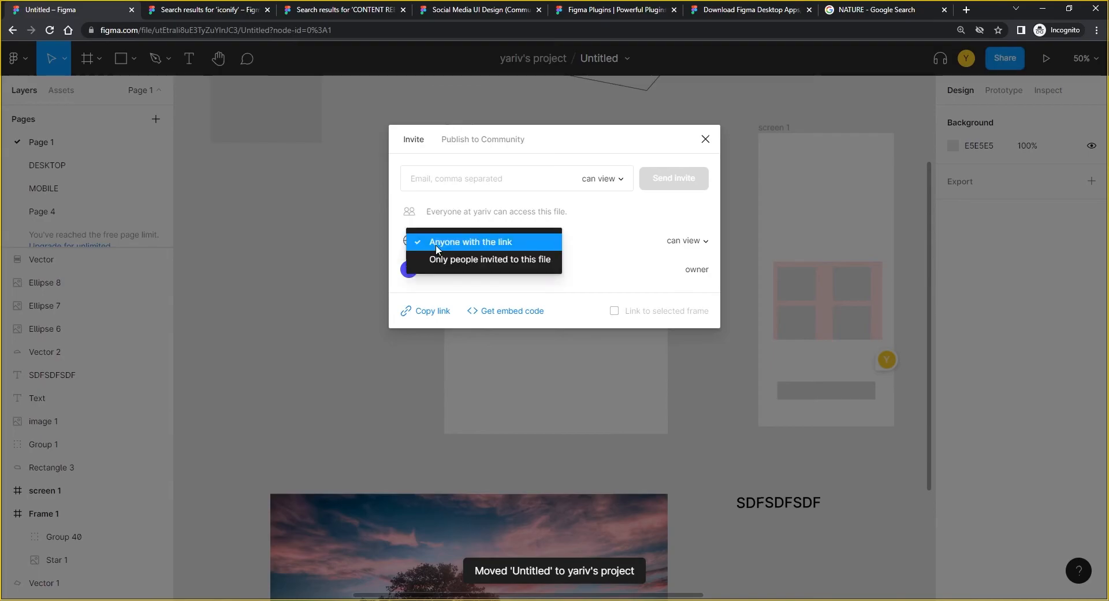
click(448, 247)
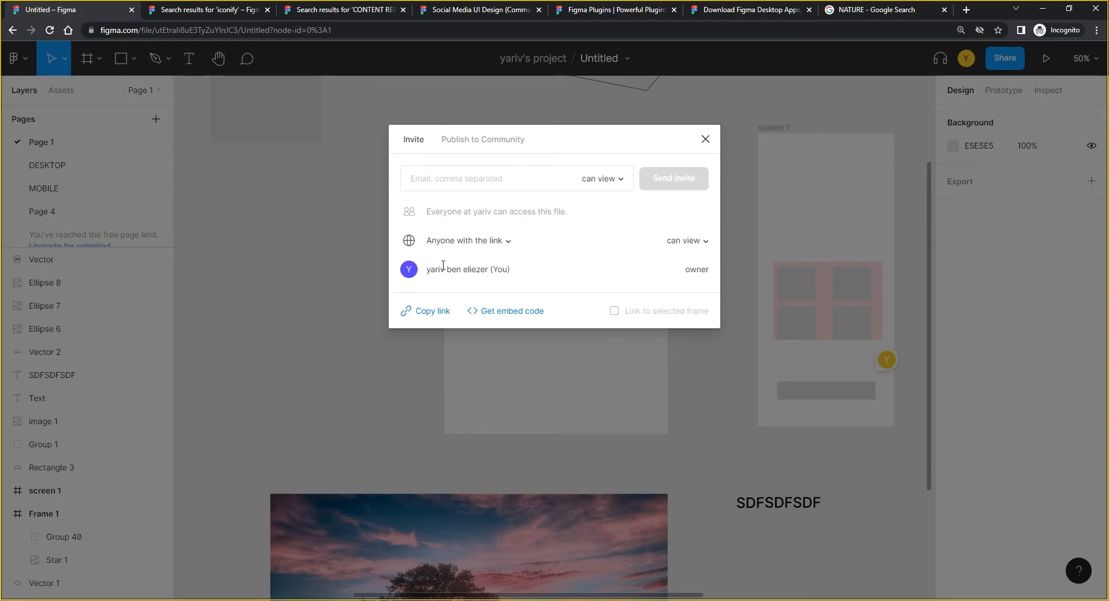
click(684, 241)
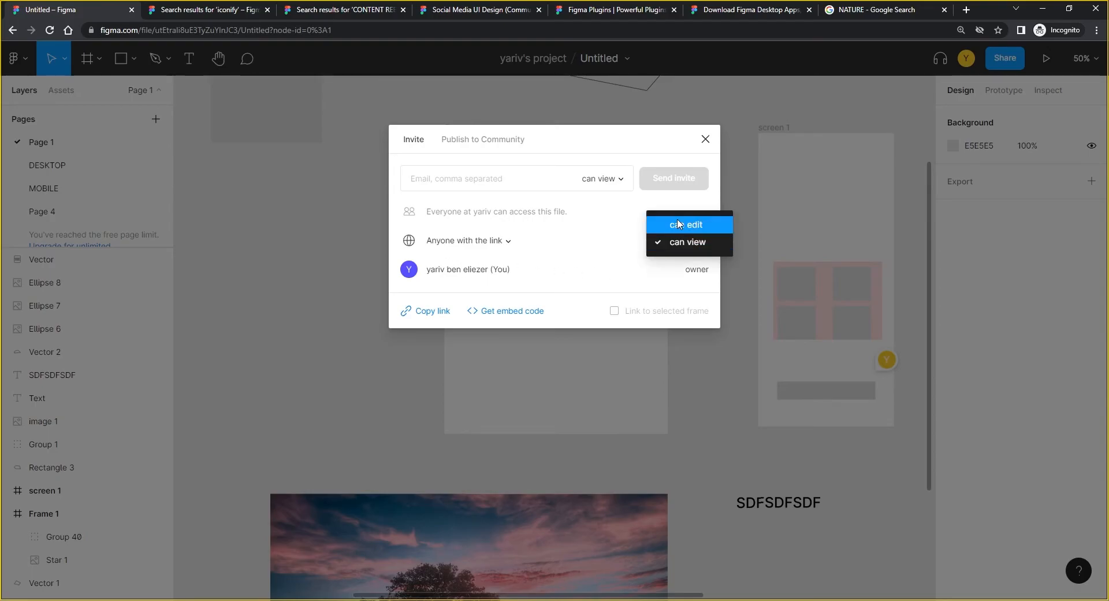
click(447, 242)
click(456, 241)
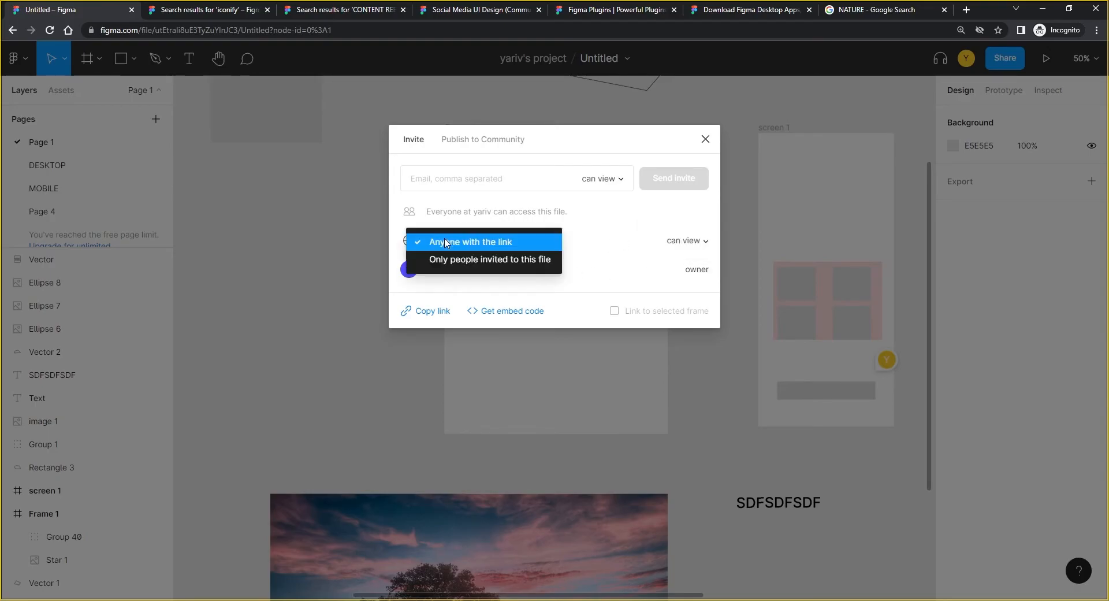
click(479, 260)
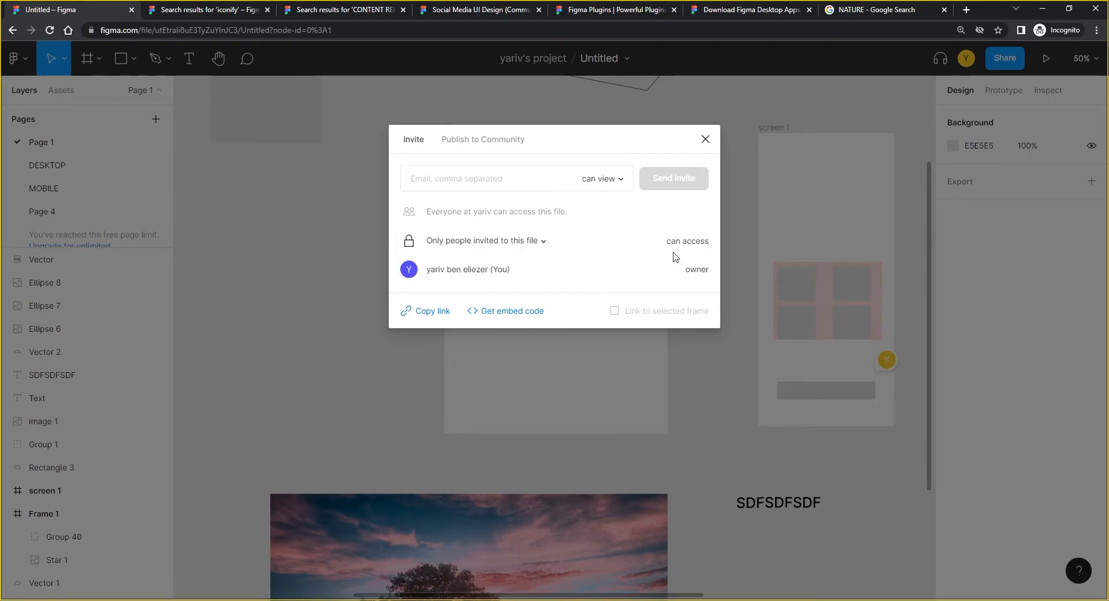
click(705, 139)
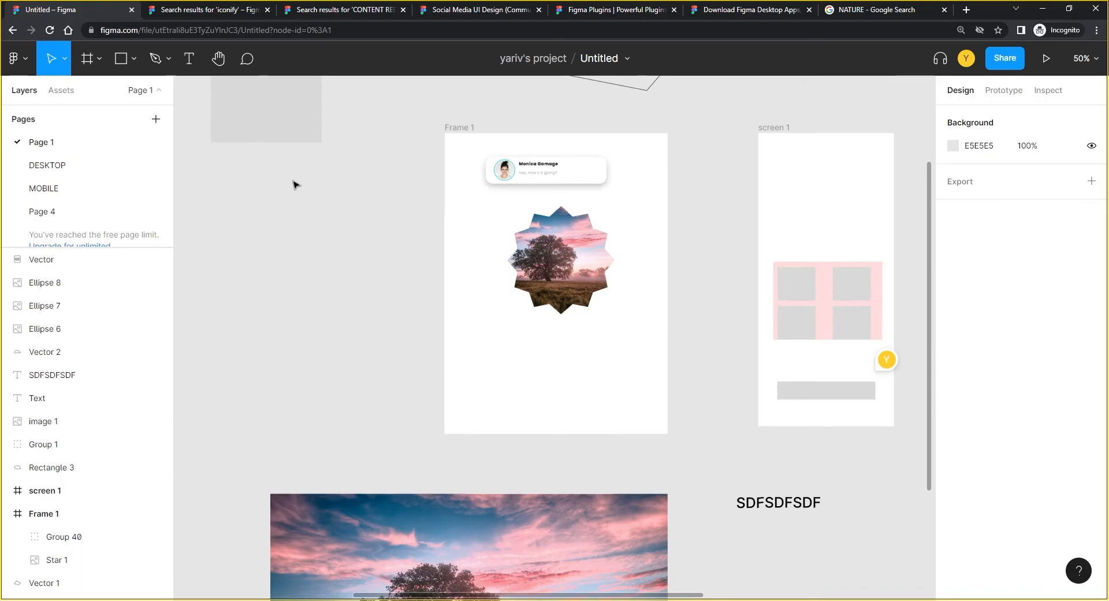
Step: Return to the project's file browser, look at the account's desktop app option and switch to the Figma desktop app
click(19, 61)
click(26, 93)
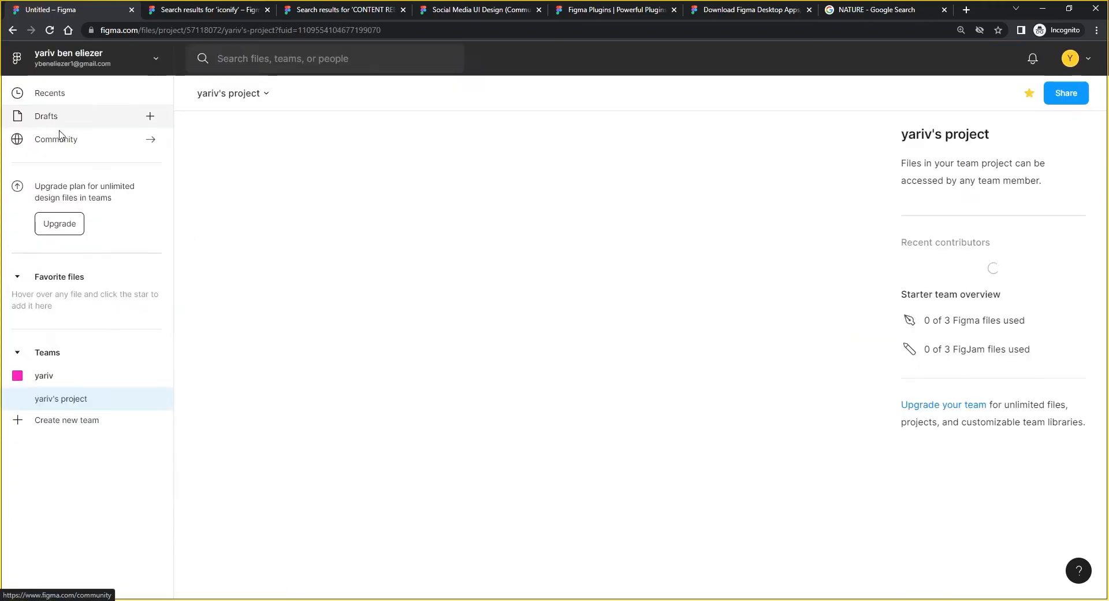
click(1085, 58)
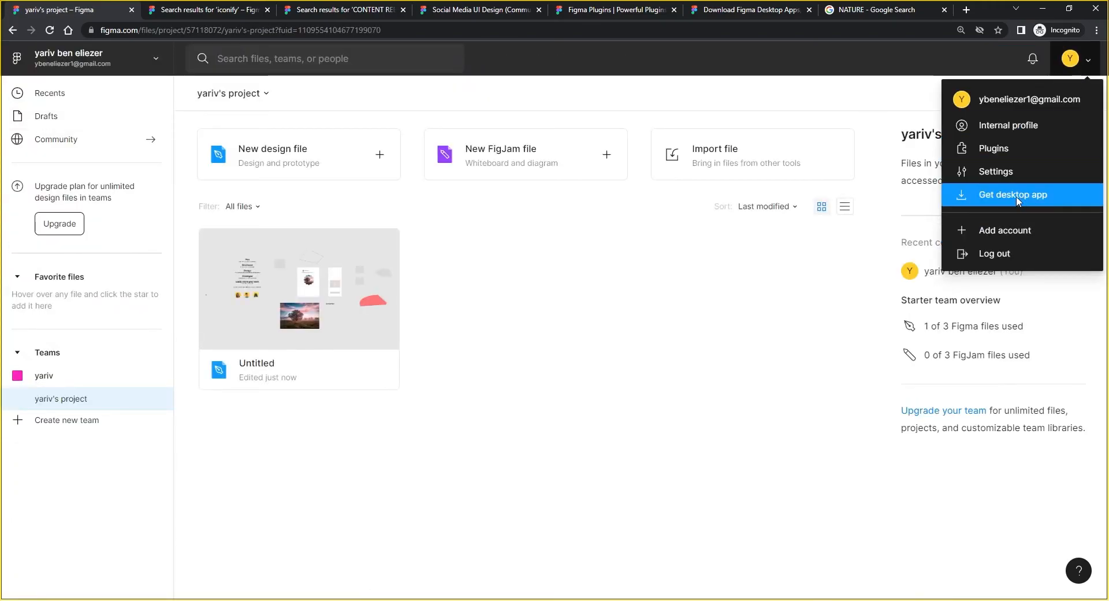
click(582, 462)
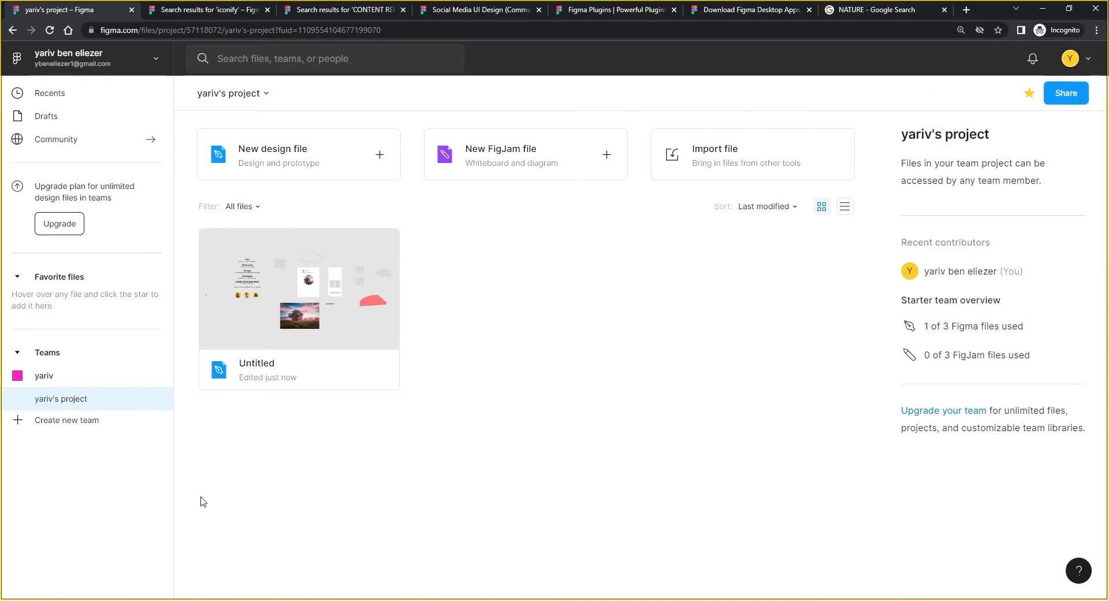
click(14, 600)
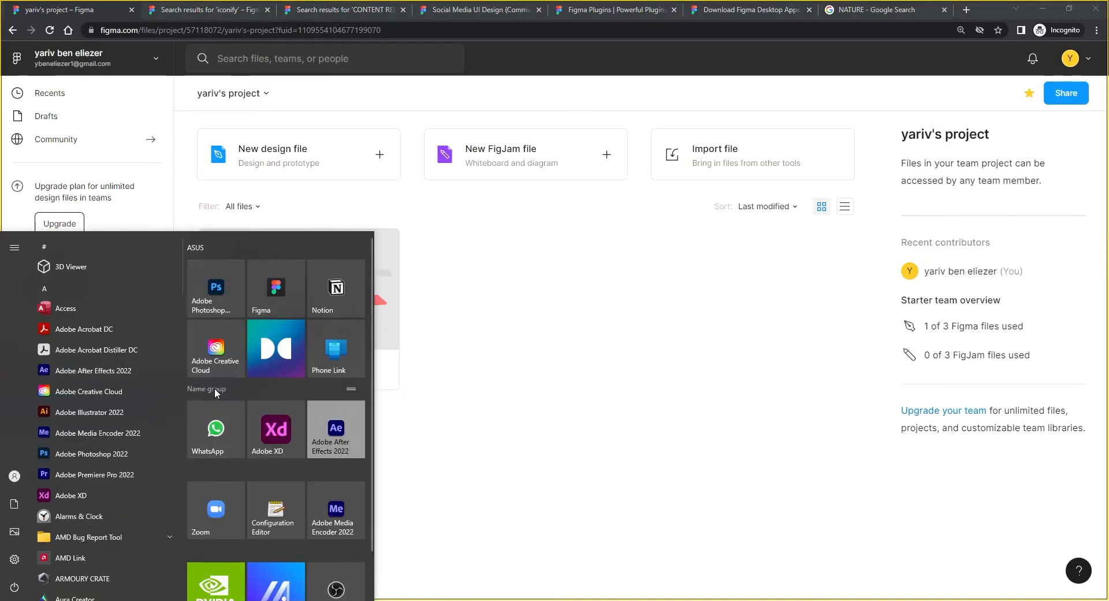
click(297, 312)
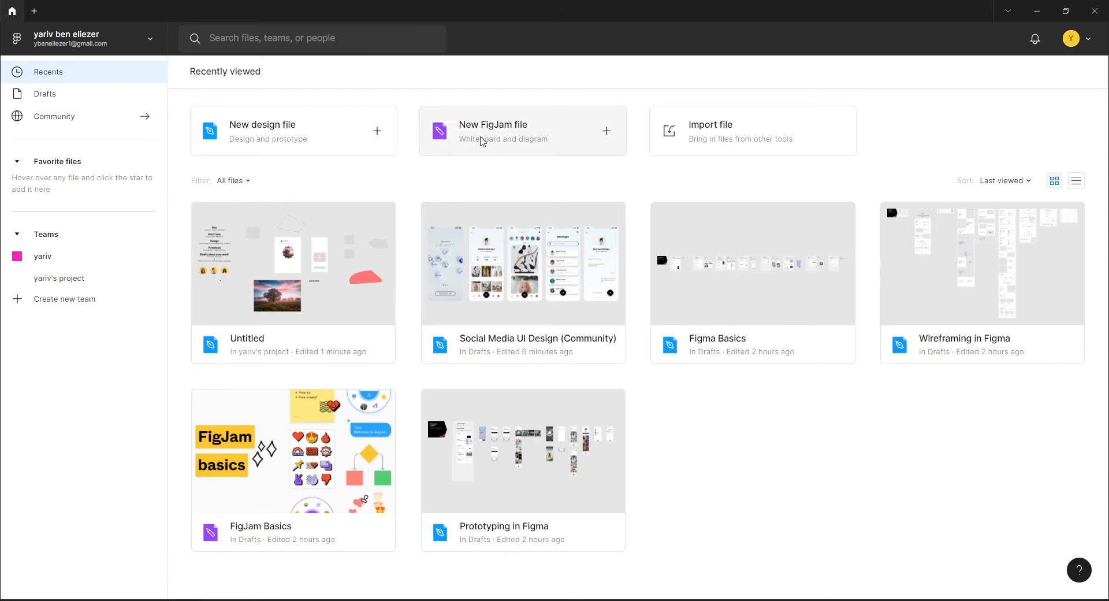
Step: Create a new FigJam file without a template and dismiss the introductory zoom tip
click(485, 141)
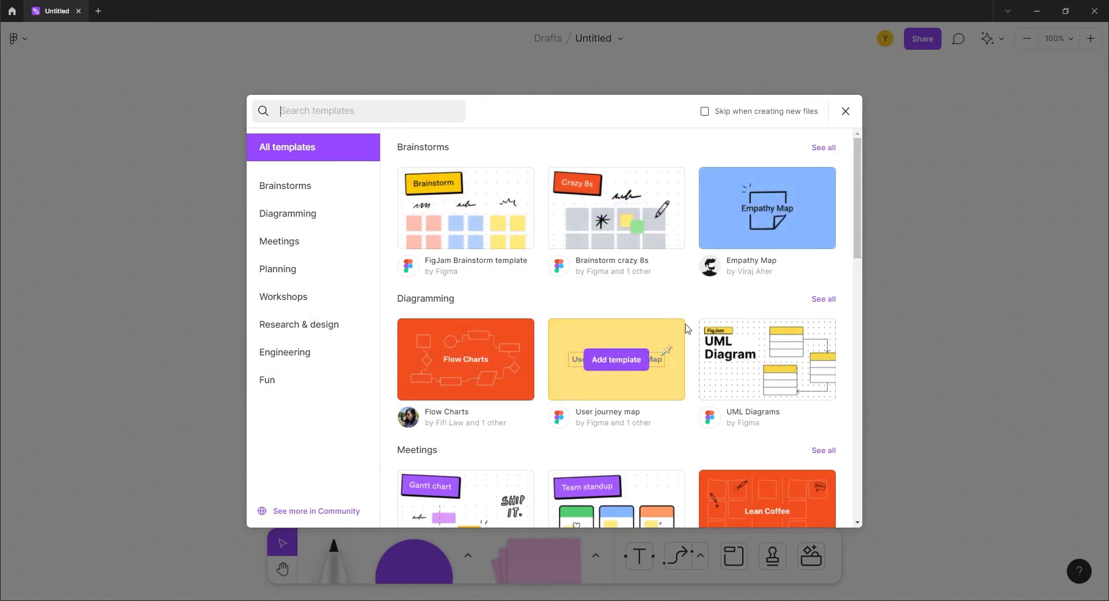
click(846, 111)
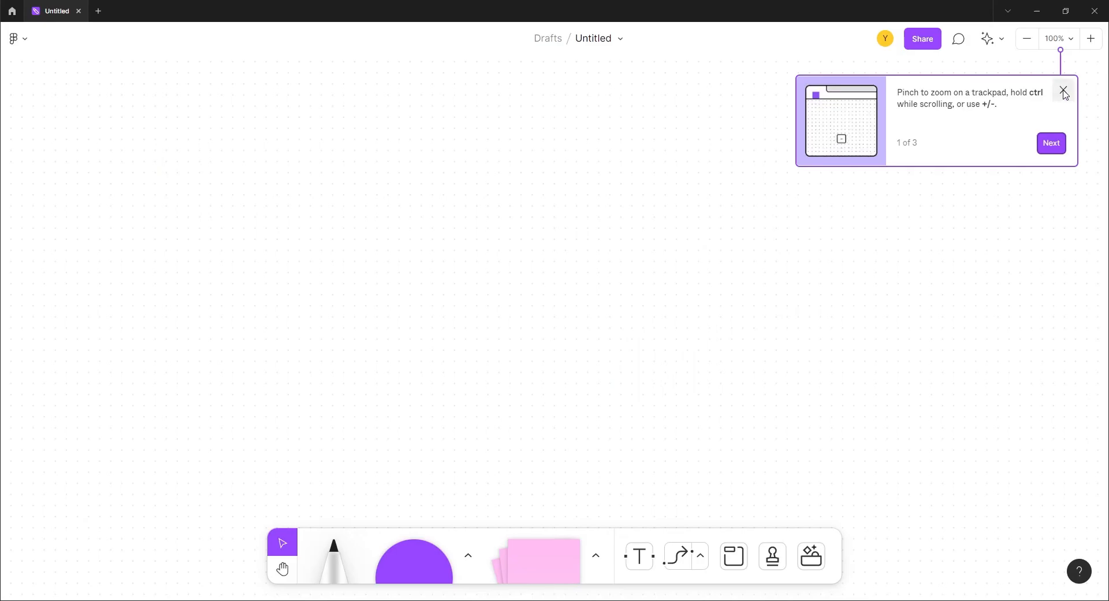
scroll(1066, 95, up, 5)
scroll(1056, 70, down, 3)
click(1064, 90)
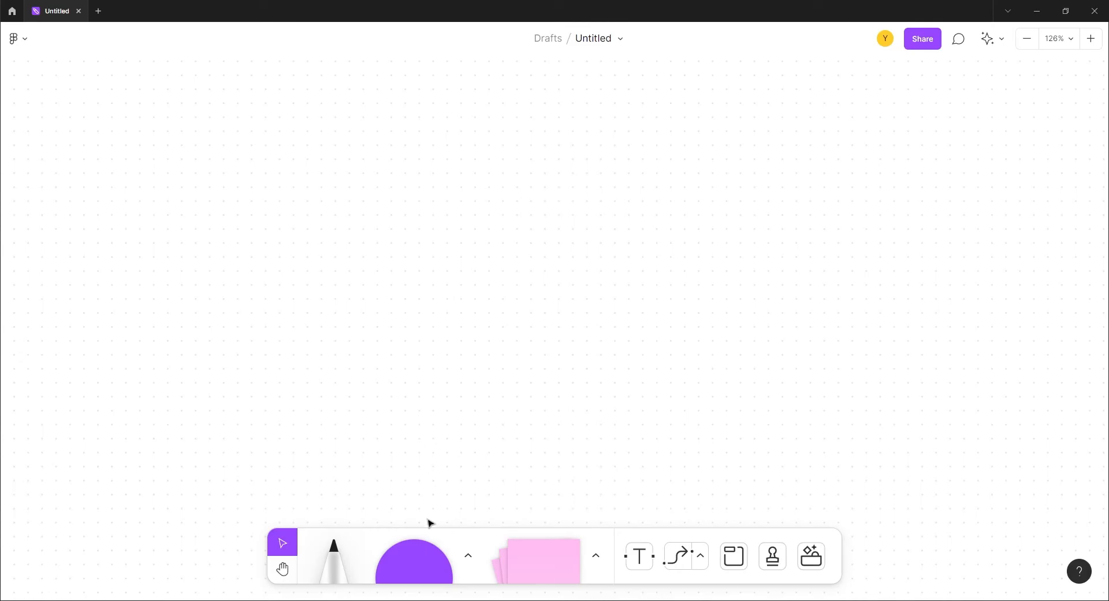
Step: Place a purple ellipse shape in the upper-left area of the FigJam board without adding text
click(418, 558)
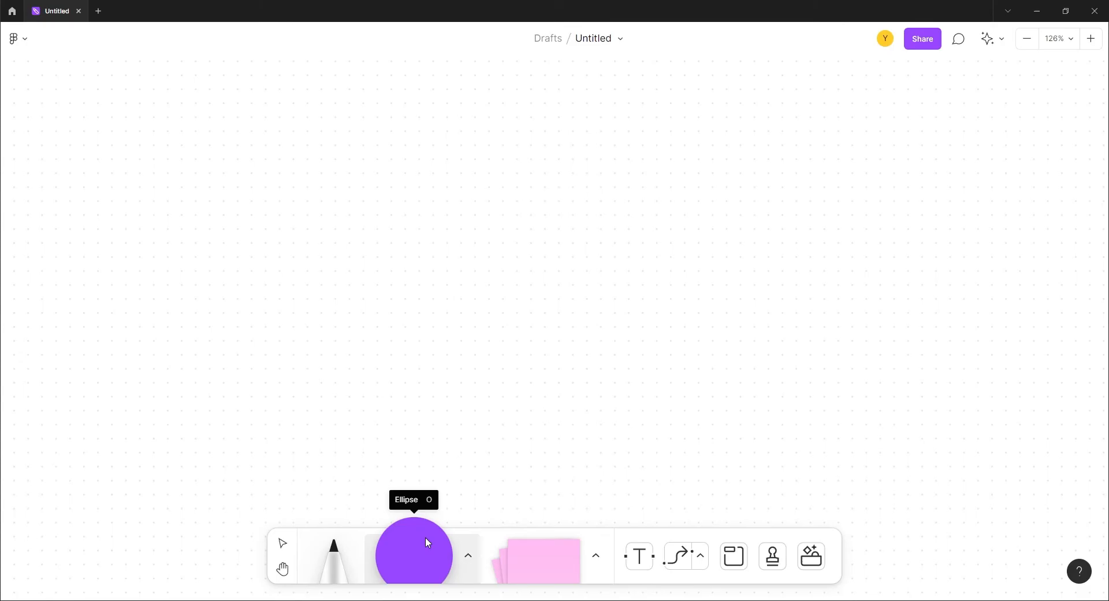
drag(407, 552, 307, 210)
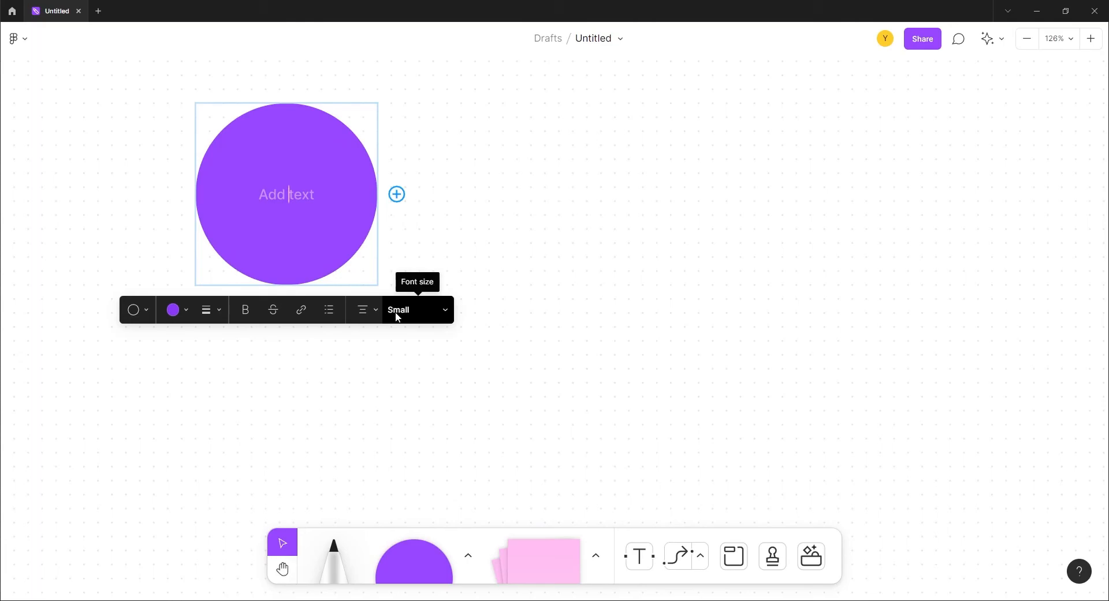
click(495, 211)
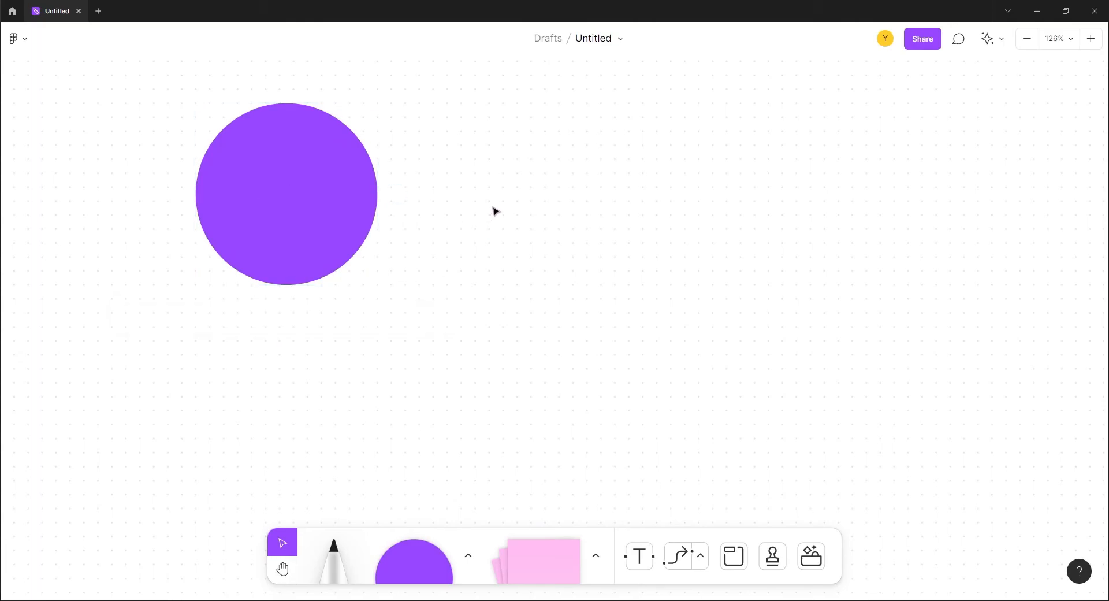
scroll(500, 218, down, 5)
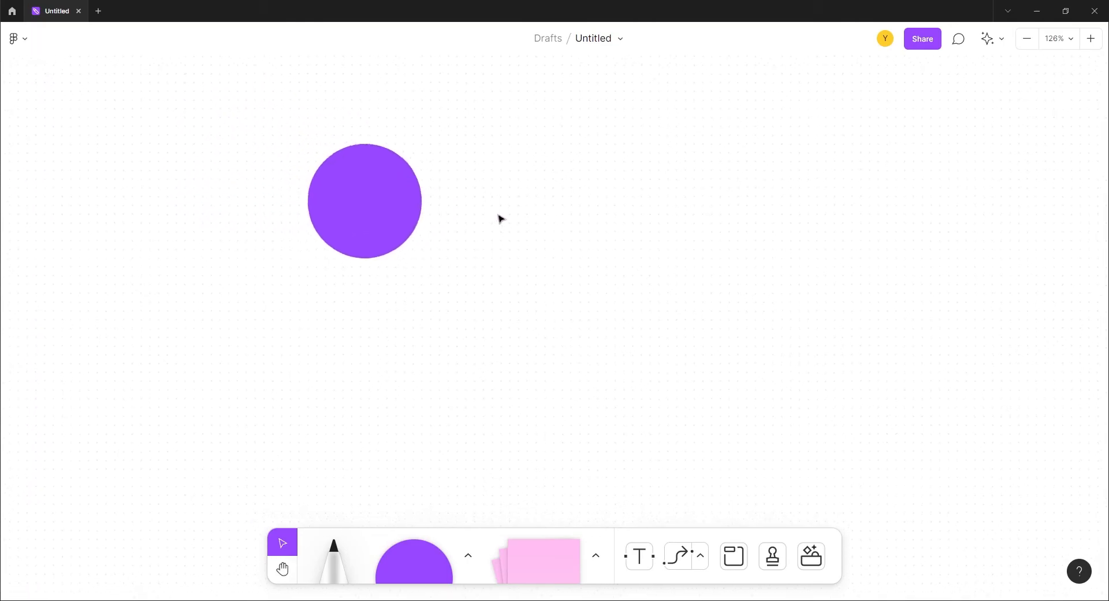
Step: Change the purple circle into a square and stretch it downward into a tall rectangle
click(373, 213)
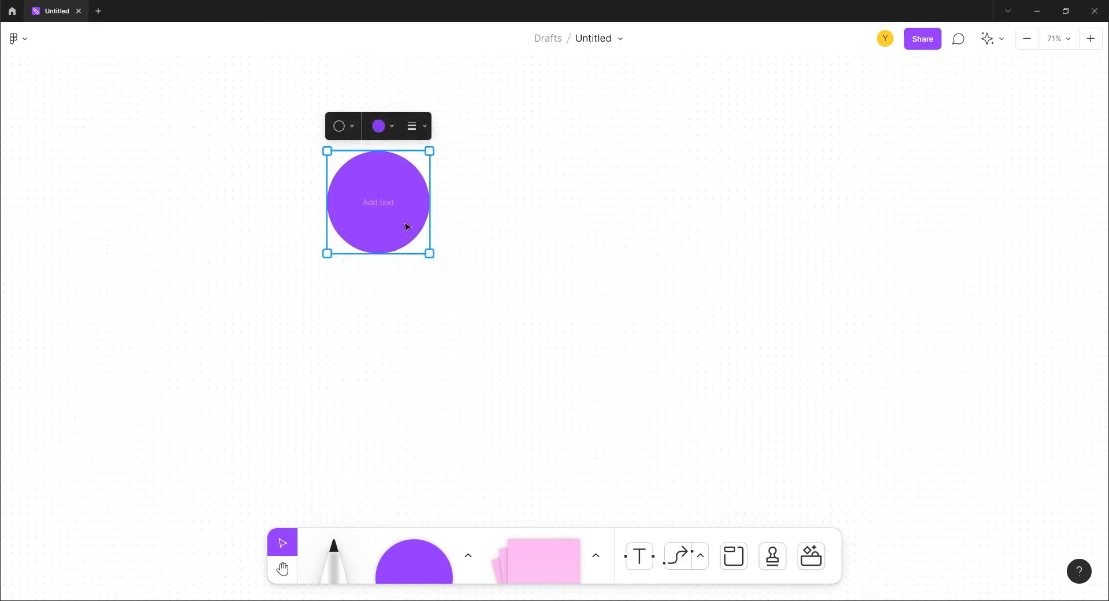
click(352, 129)
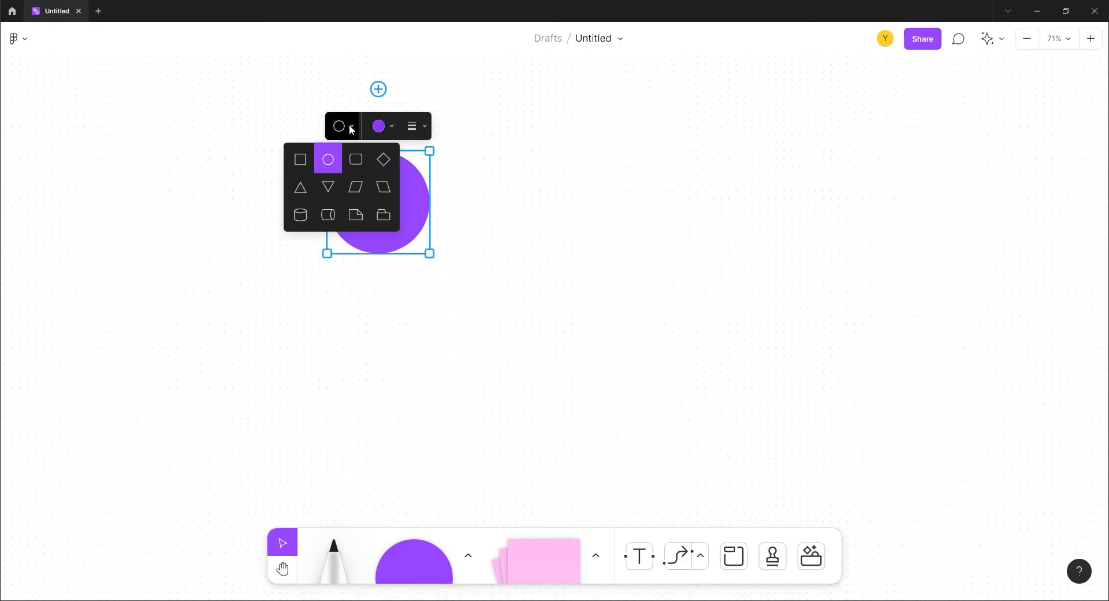
click(300, 160)
drag(370, 254, 369, 309)
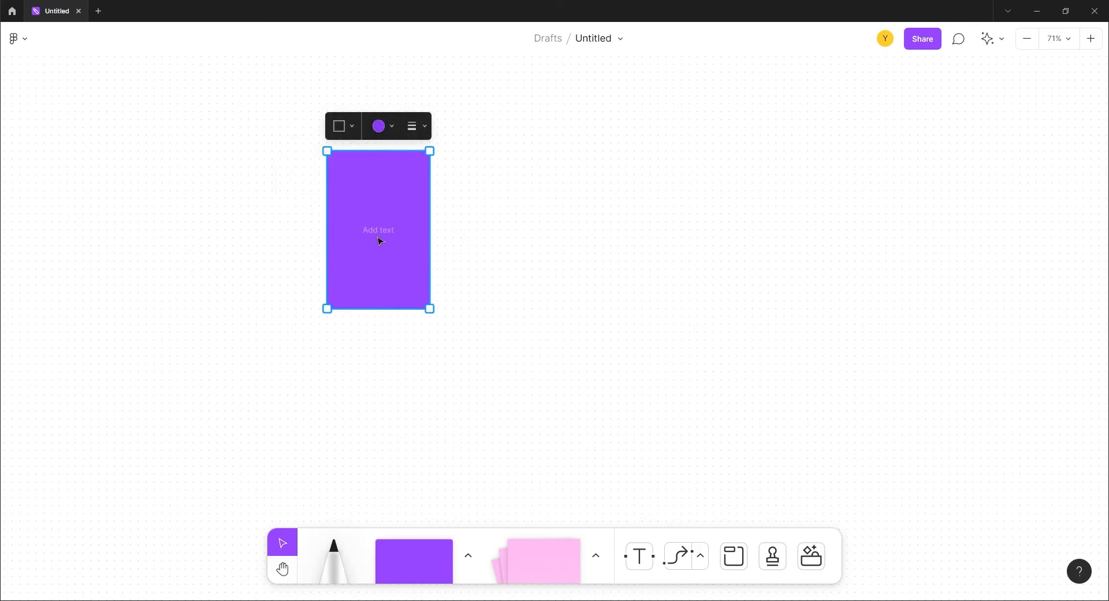
Step: Set the rectangle's fill to orange after trying light gray, and start editing its text
click(389, 127)
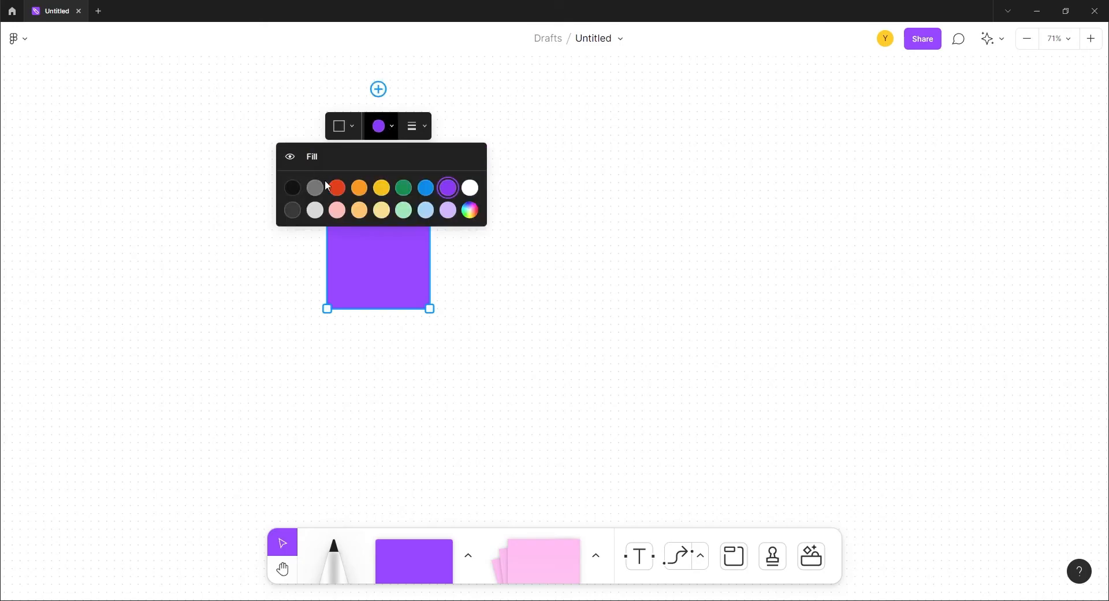
click(315, 210)
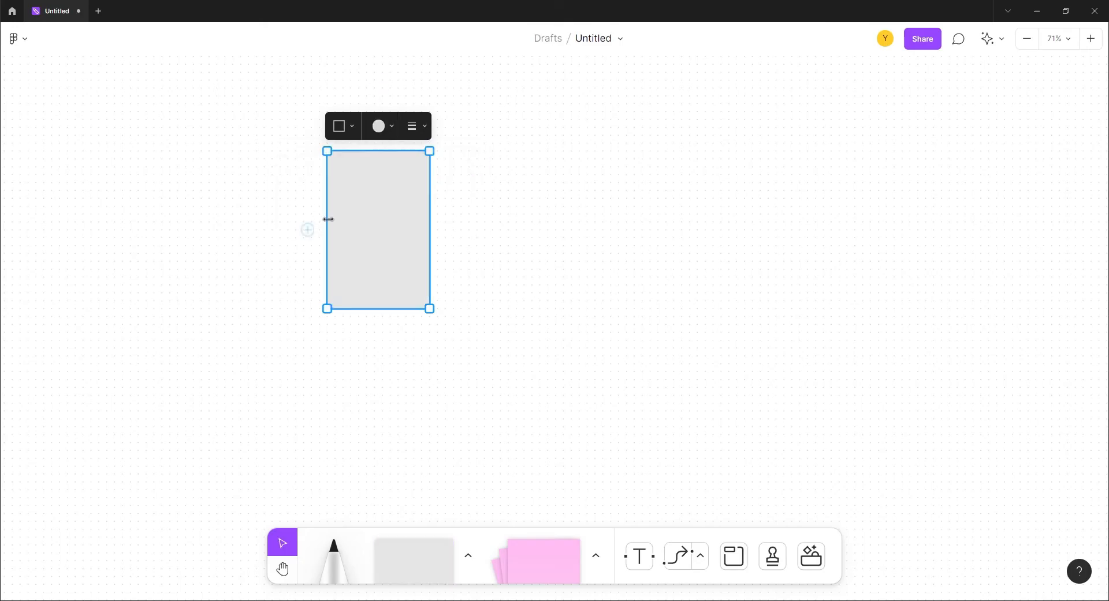
click(393, 126)
click(359, 187)
click(365, 217)
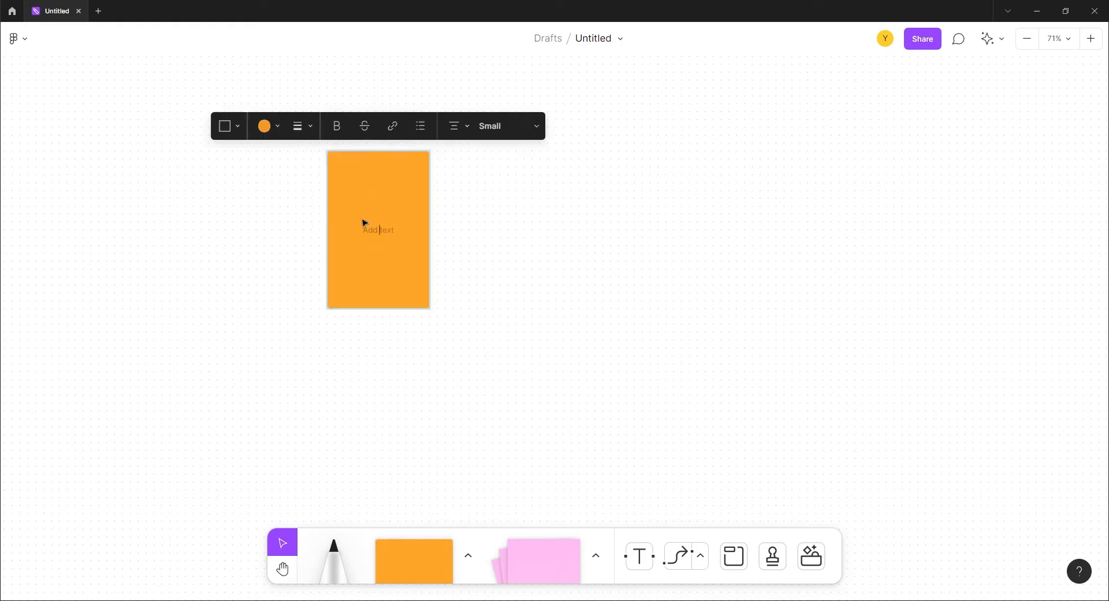
text(asdasd)
key(BackSpace)
key(BackSpace)
key(BackSpace)
key(BackSpace)
key(BackSpace)
key(BackSpace)
Step: Enter "Screen 1" in the orange rectangle, followed by the placeholder lines "sdfasf", "asf", "sadf", "sad" and "fsdfsdfs"
text(Screen 1)
key(Return)
text(sdfasf asf sad sad fsdfsdfs)
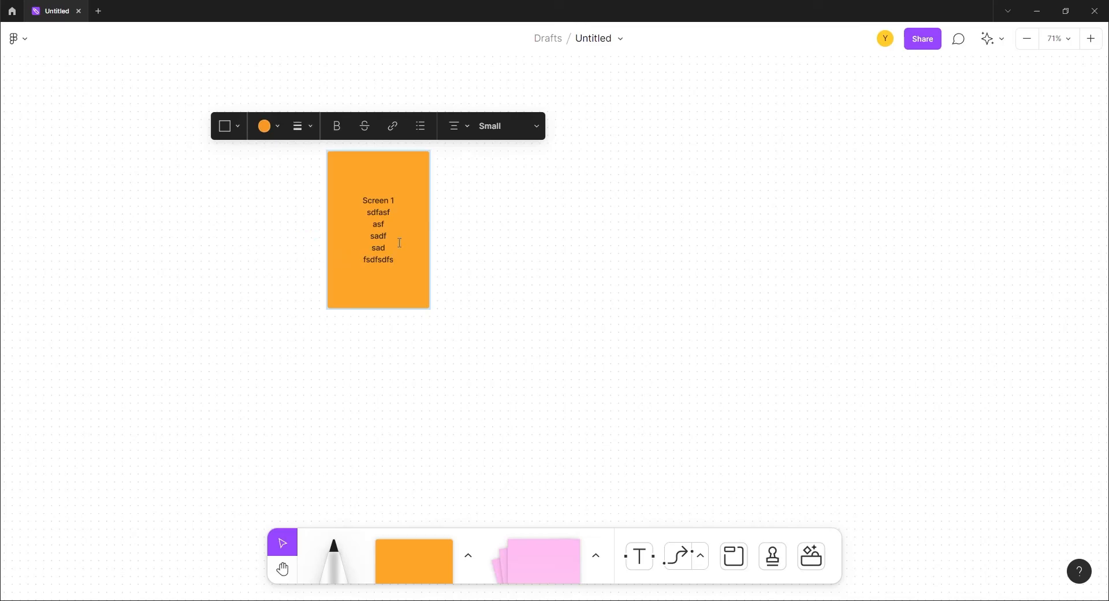
Step: Extend the flow rightward from the "Screen 1" rectangle with two more orange rectangles, each linked by an arrow
click(451, 231)
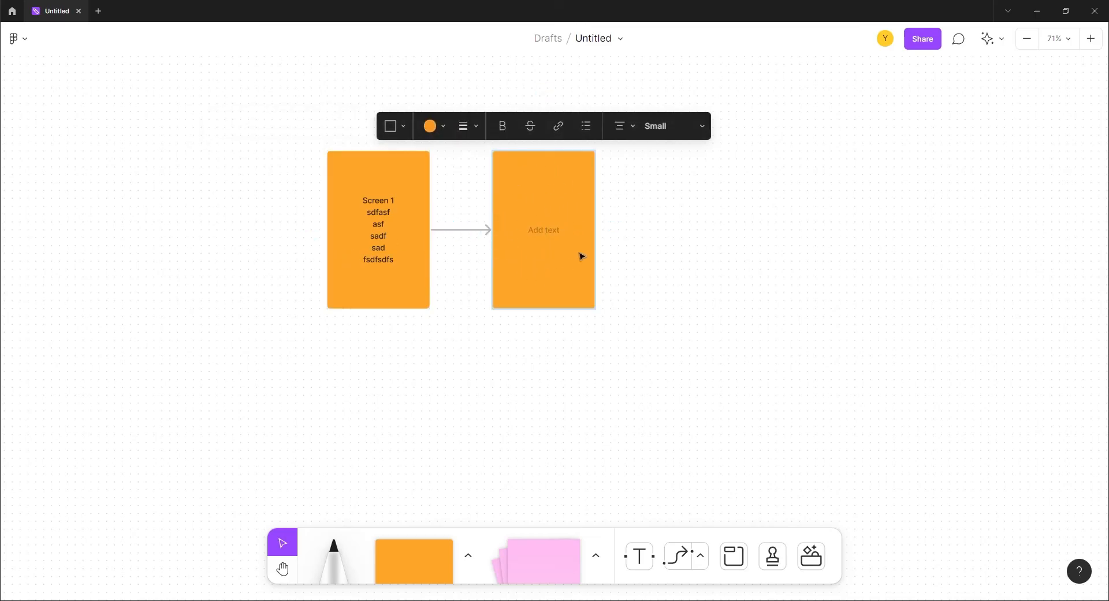
click(614, 231)
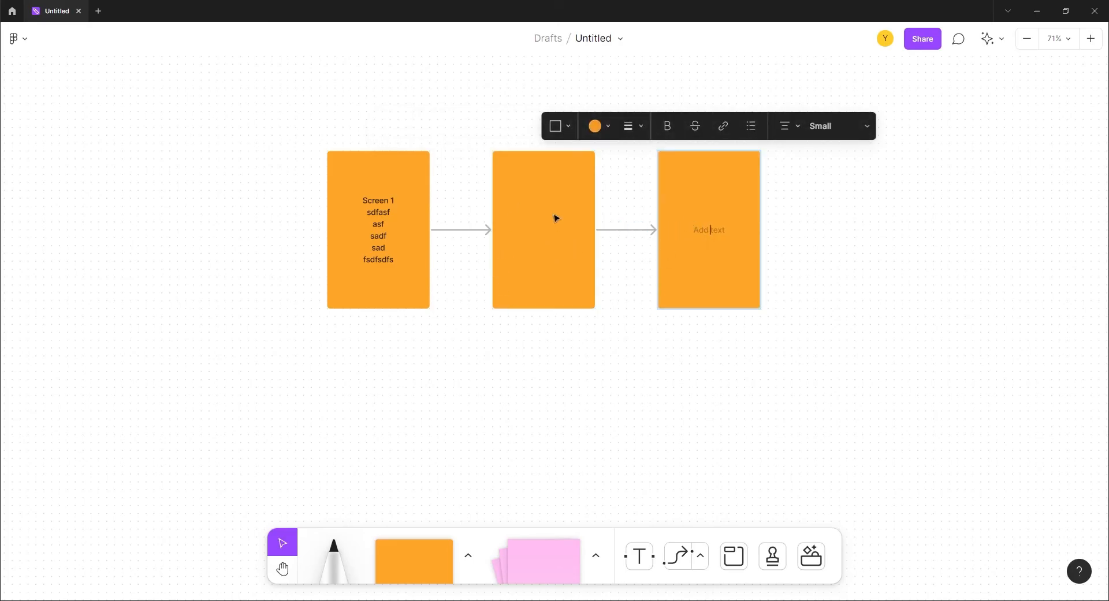
Step: Place a shape below the third rectangle, change it to a diamond and fill it with yellow
drag(421, 566, 709, 405)
click(610, 337)
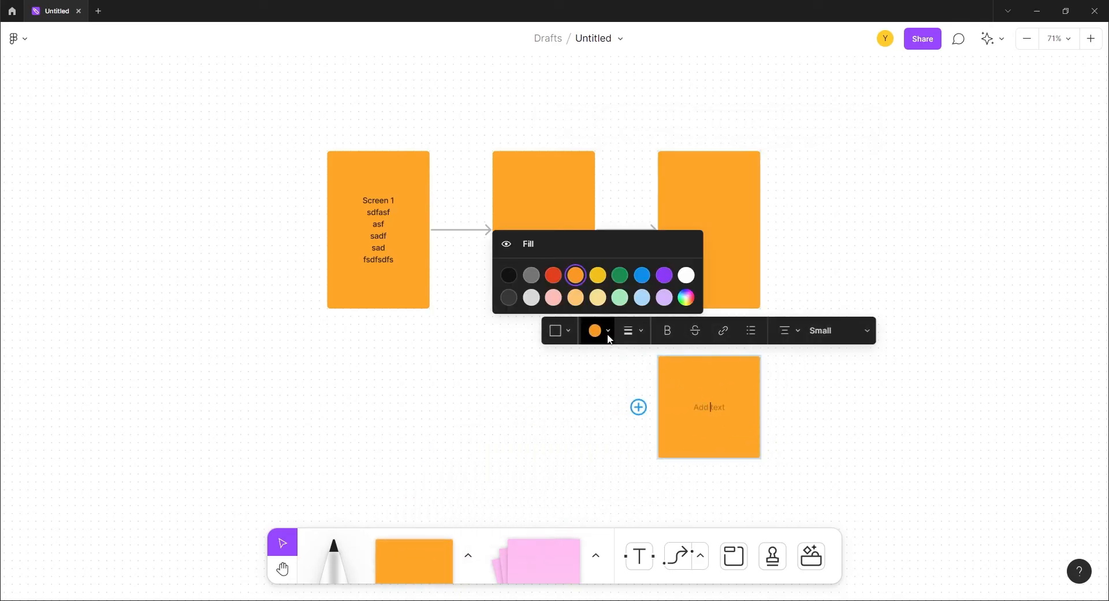
click(642, 329)
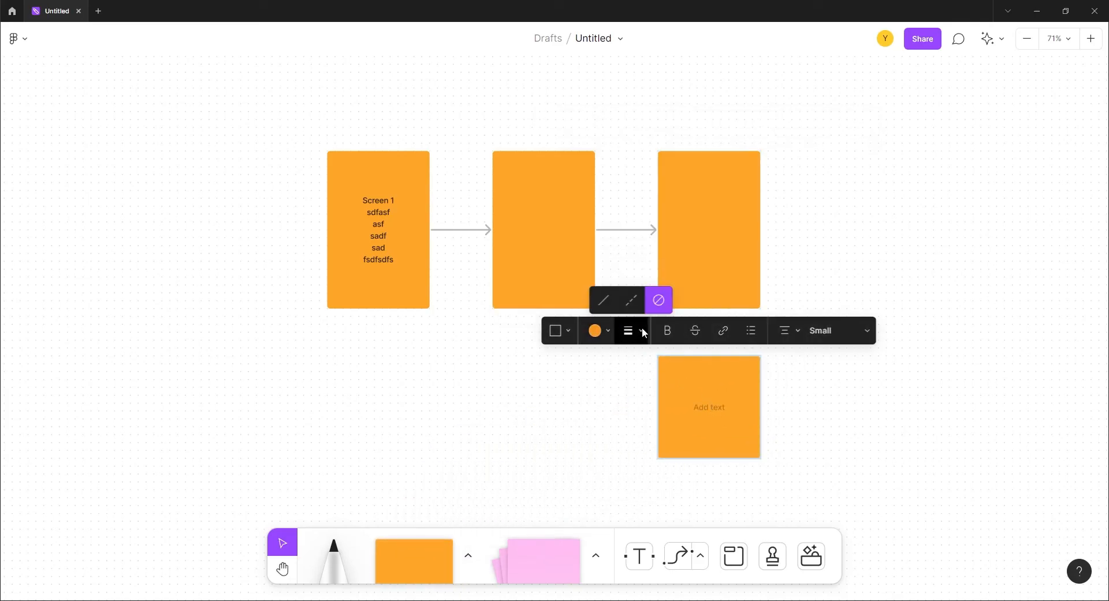
click(635, 334)
click(562, 331)
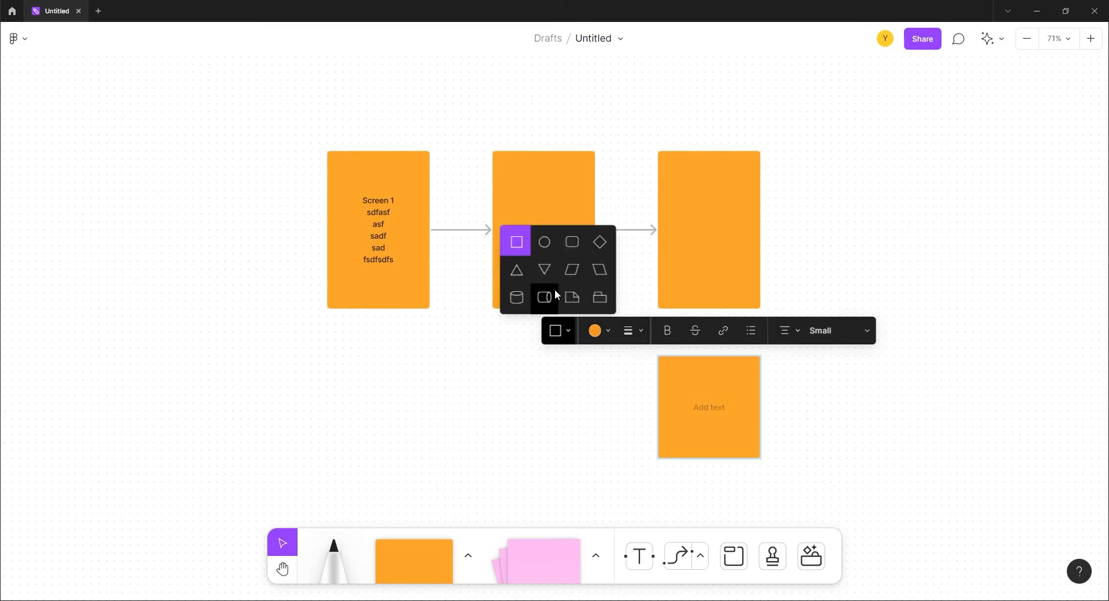
click(591, 250)
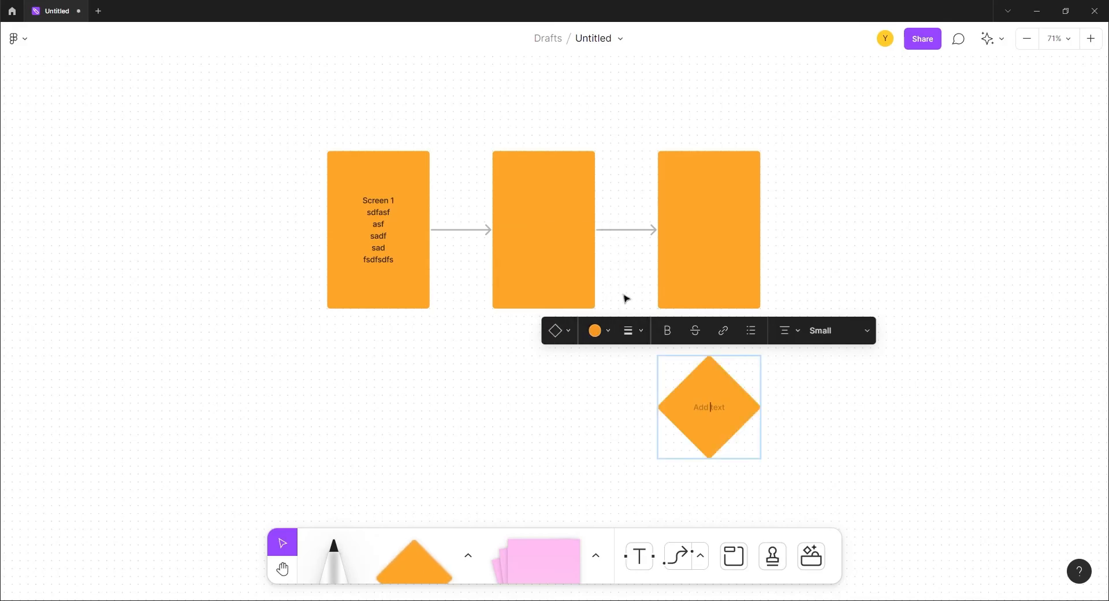
click(603, 333)
click(598, 273)
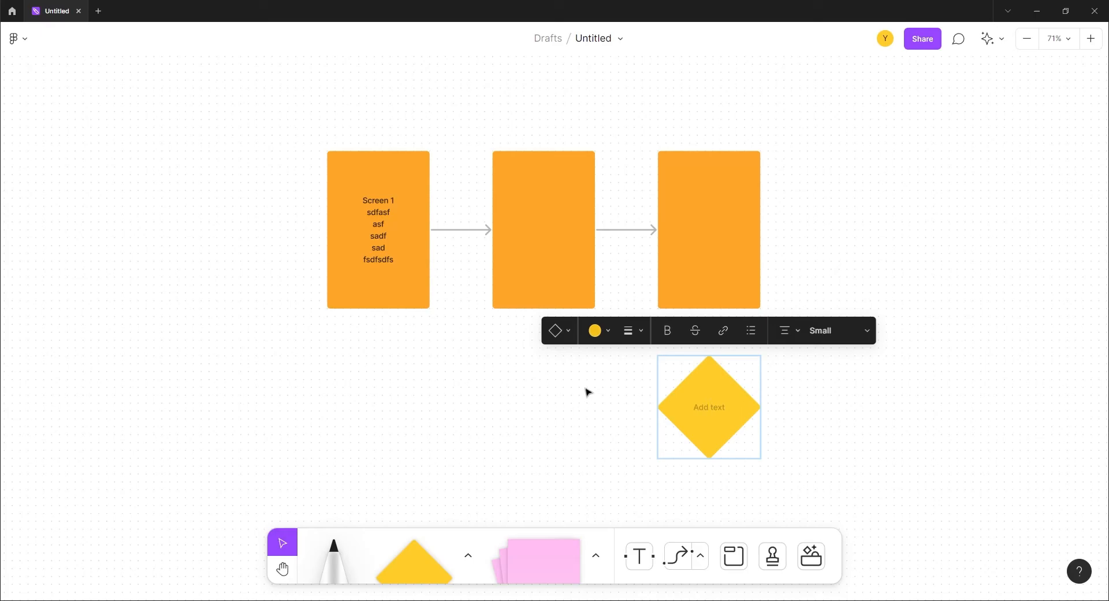
Step: Draw connectors from the diamond's left corner to the second rectangle's bottom and from its right corner to the third rectangle's right side
click(681, 563)
drag(658, 407, 528, 301)
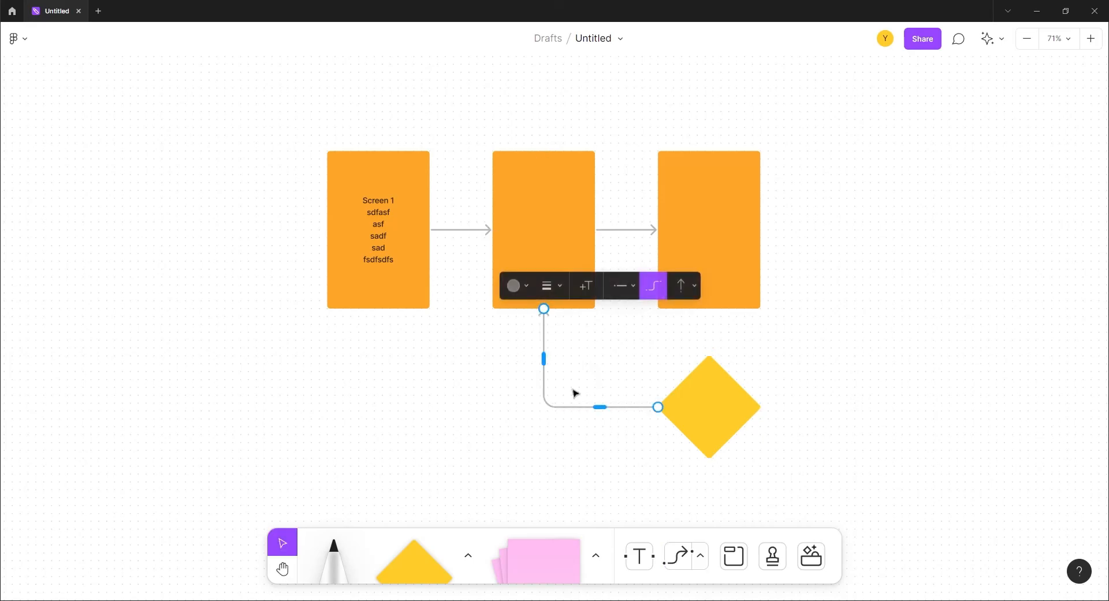
click(680, 562)
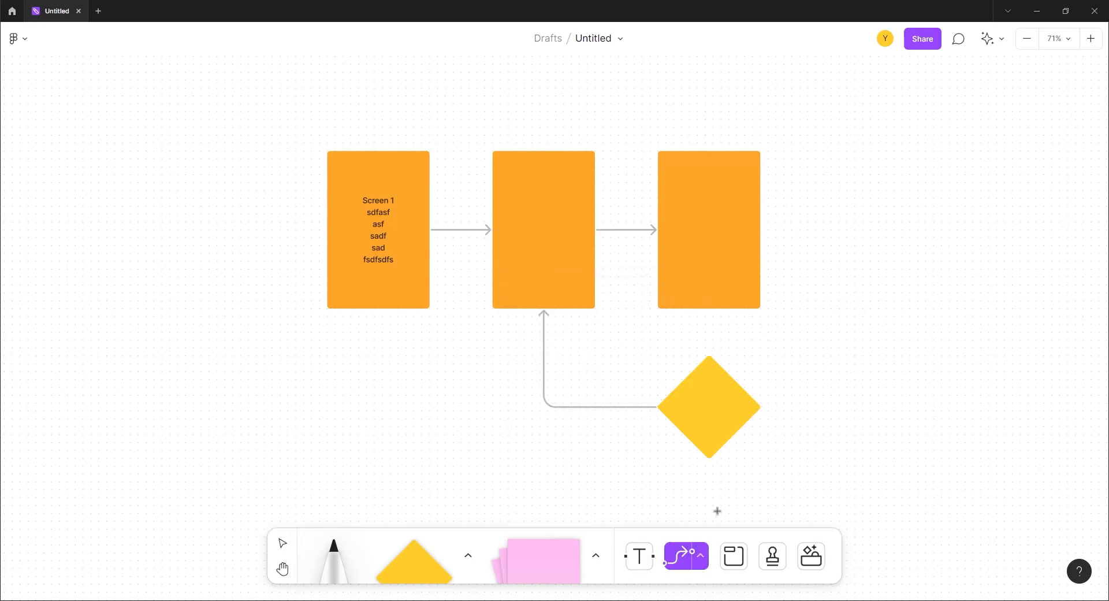
drag(763, 409, 760, 230)
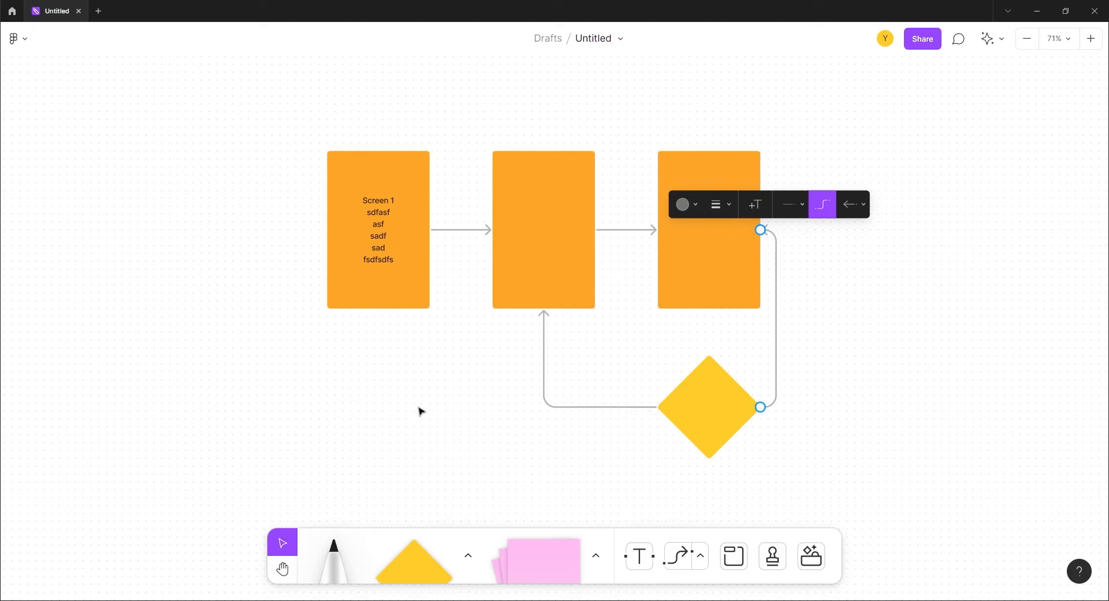
click(478, 411)
Step: Paste the copied chat contact card onto the board and position it to the right of the third rectangle
drag(942, 329, 437, 320)
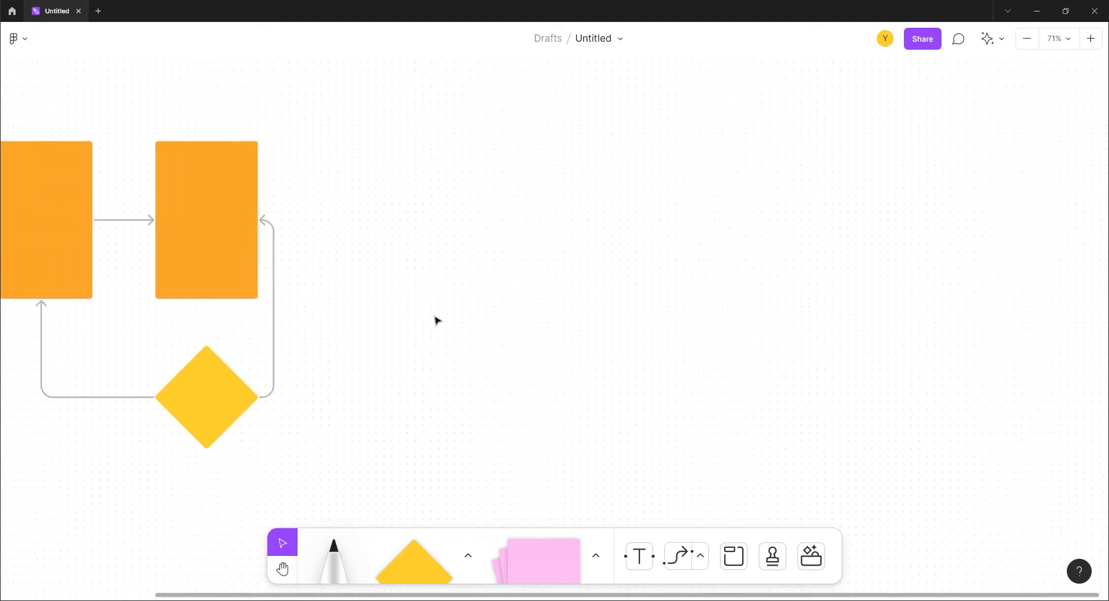
key(ctrl+v)
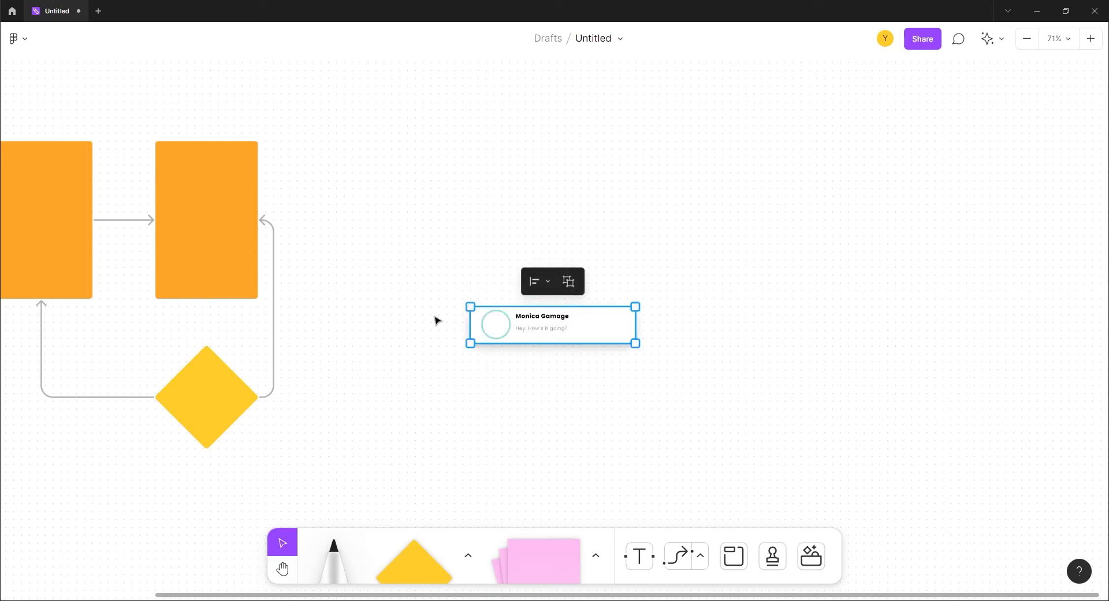
drag(513, 321, 481, 203)
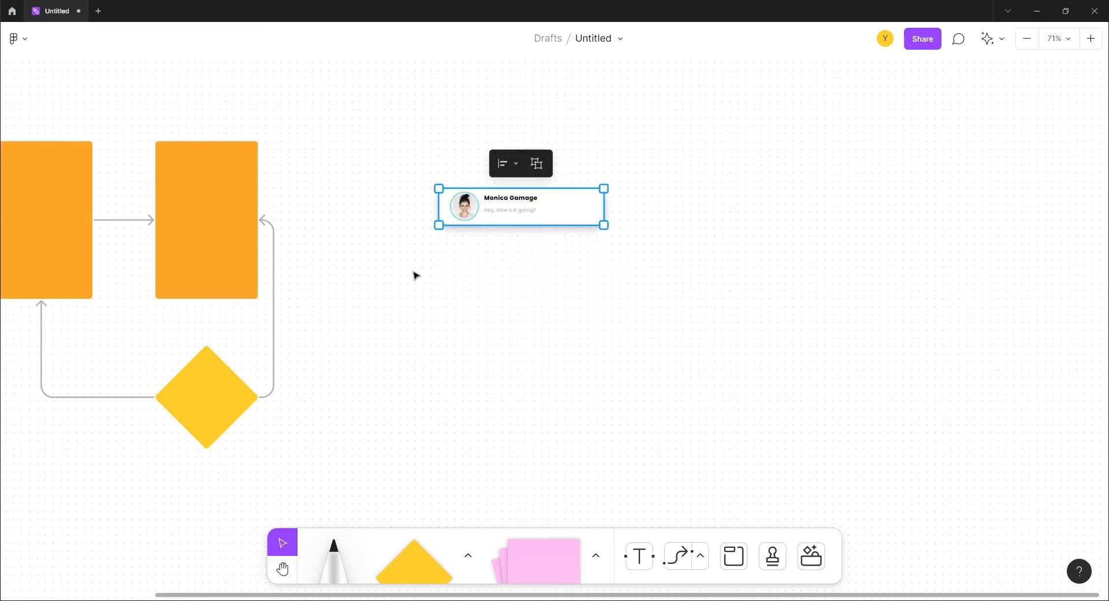
drag(416, 275, 576, 279)
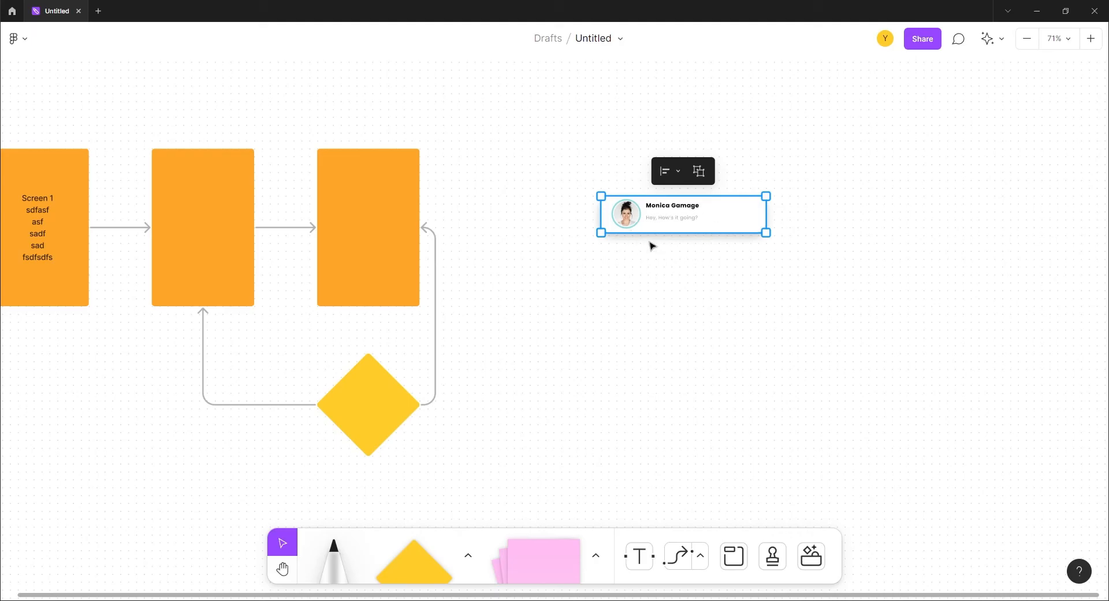
drag(661, 224, 667, 261)
Step: Reroute the diamond's right-hand connector so its arrow ends at the contact card's left edge
drag(422, 226, 505, 258)
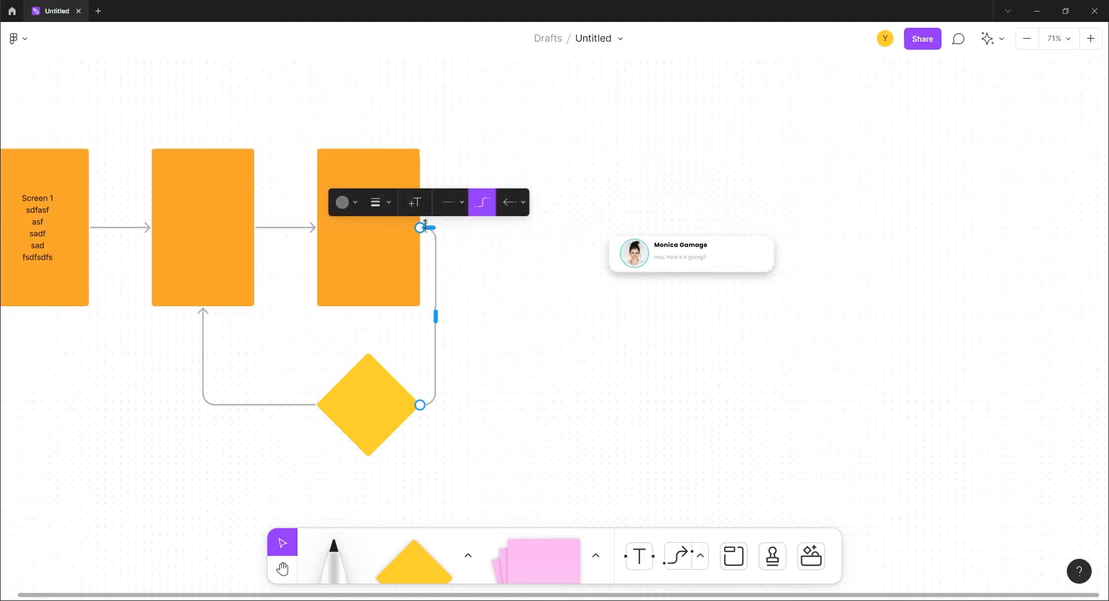
drag(436, 314, 554, 316)
drag(421, 228, 617, 258)
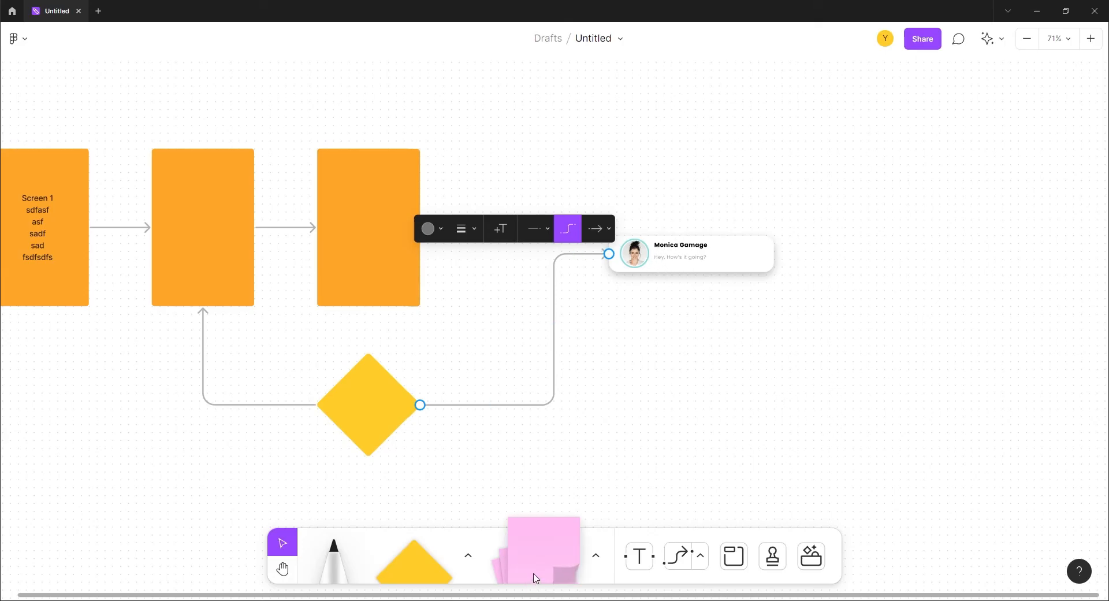
Step: Draw a connector from the contact card's right edge to the top of the third rectangle
click(681, 556)
drag(774, 253, 372, 162)
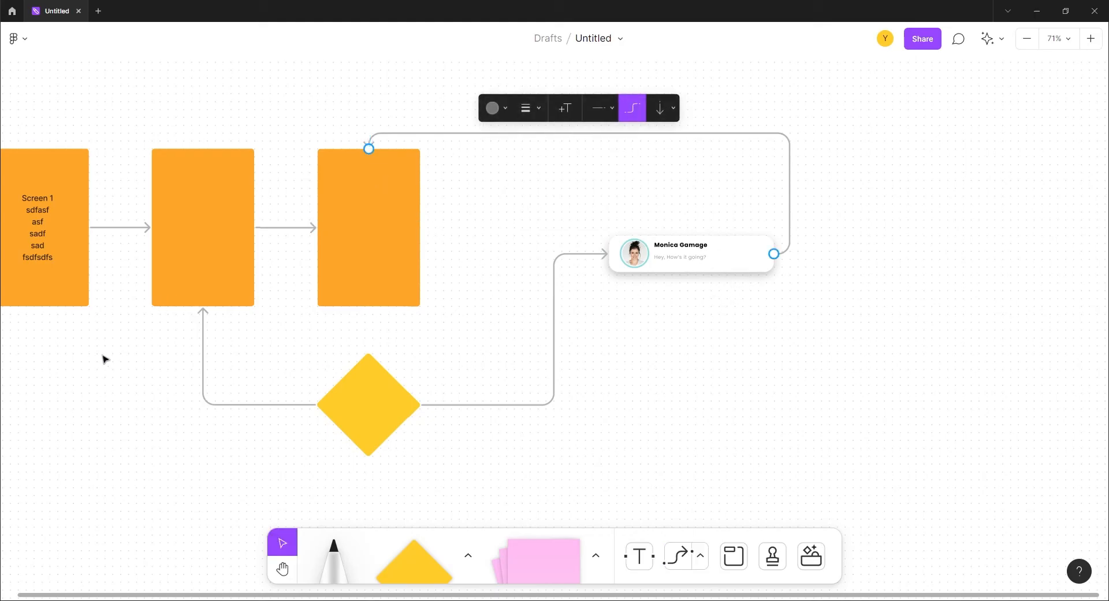
scroll(109, 351, left, 5)
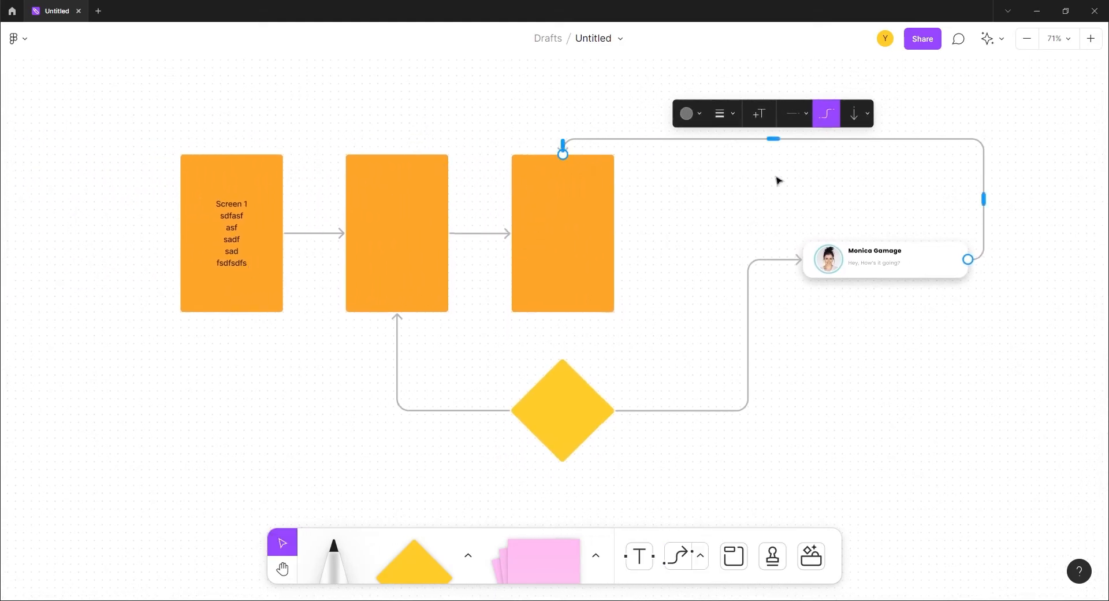
click(319, 360)
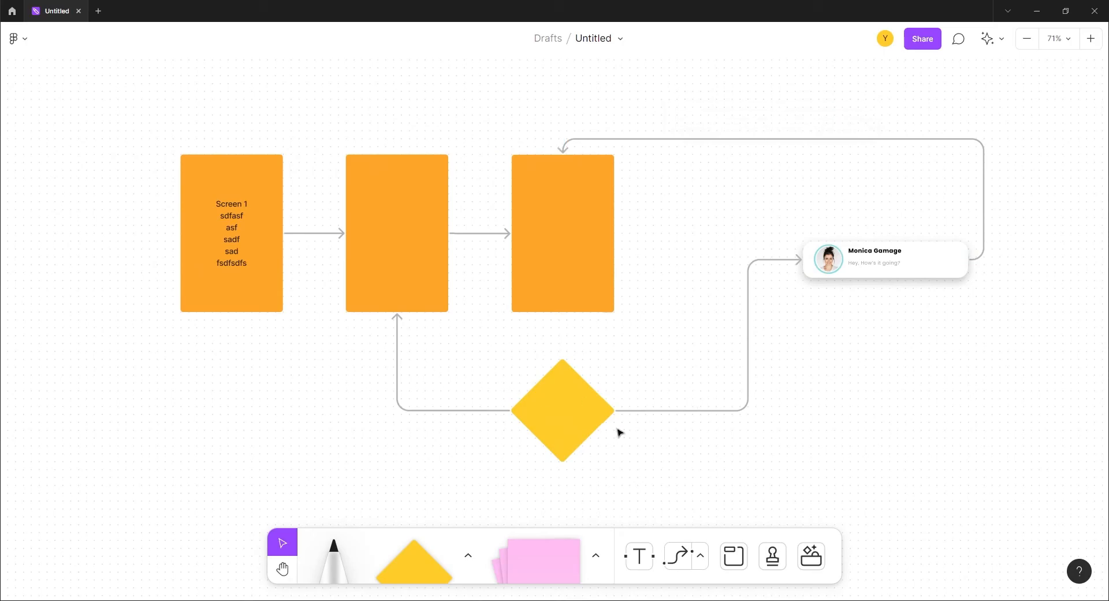
Step: Place a green thumbs-up stamp on the upper-right edge of the third rectangle
scroll(727, 386, right, 2)
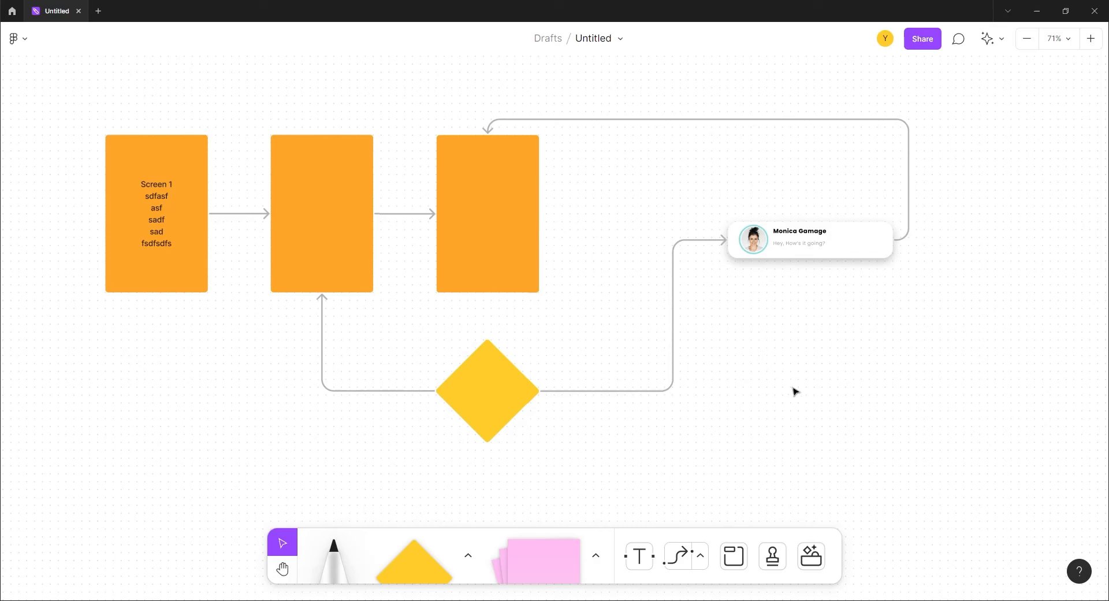
scroll(806, 411, right, 1)
scroll(758, 400, left, 2)
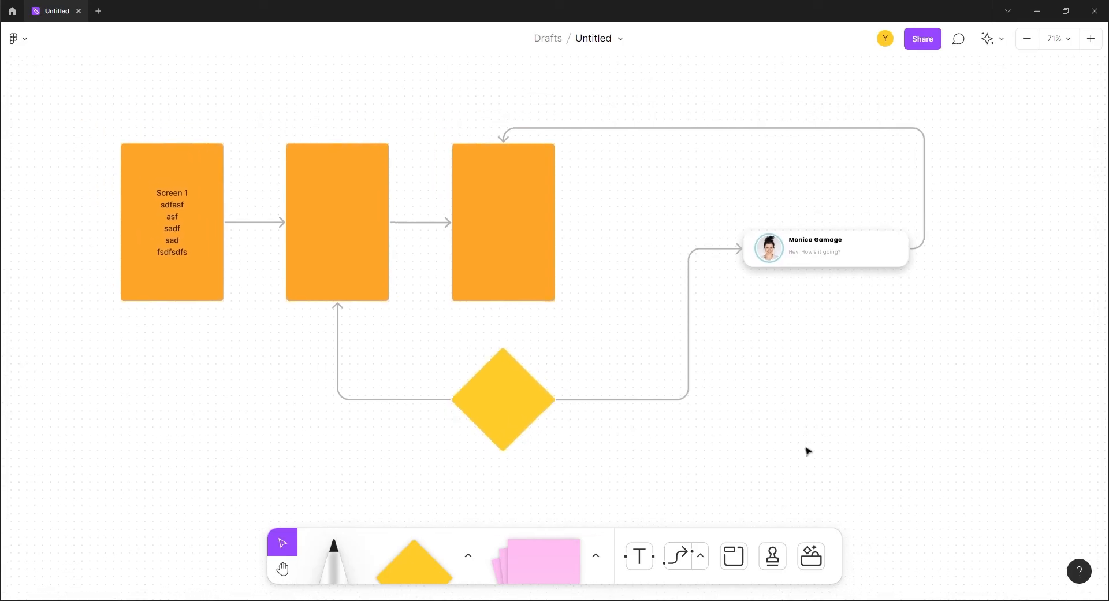
click(774, 563)
click(724, 418)
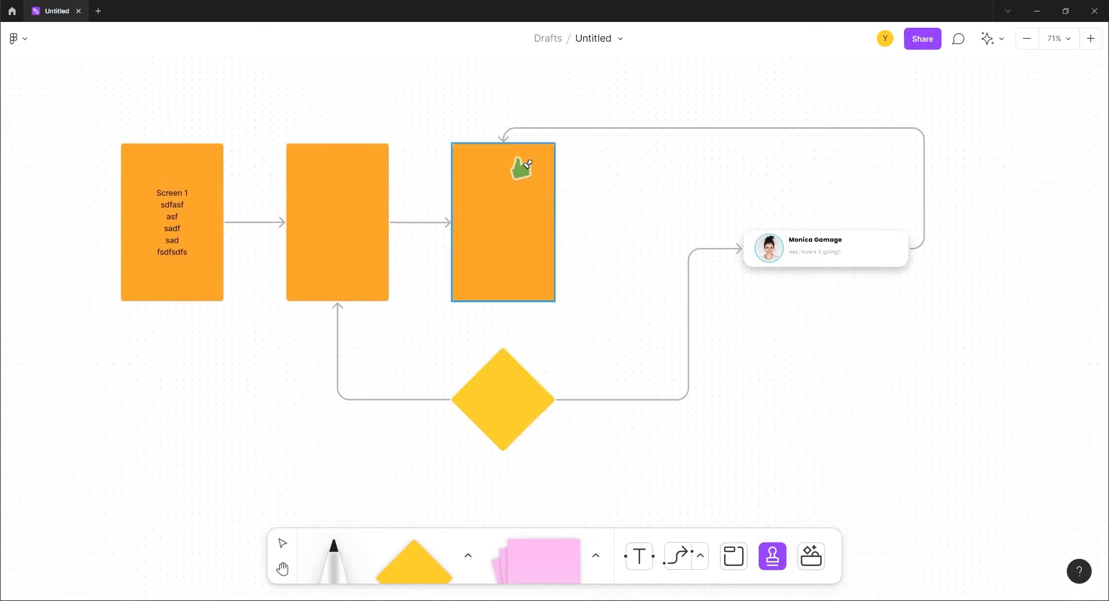
click(559, 167)
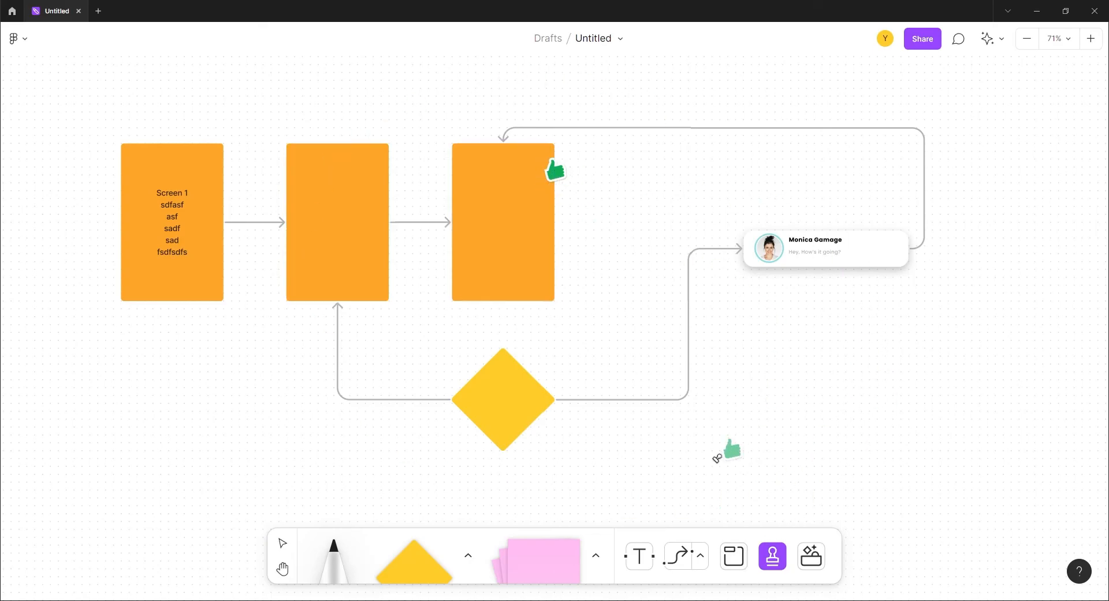
Step: Add a blank pink sticky note right of the contact card and a thumbs-down stamp on the second rectangle's lower-right corner
drag(515, 577, 997, 229)
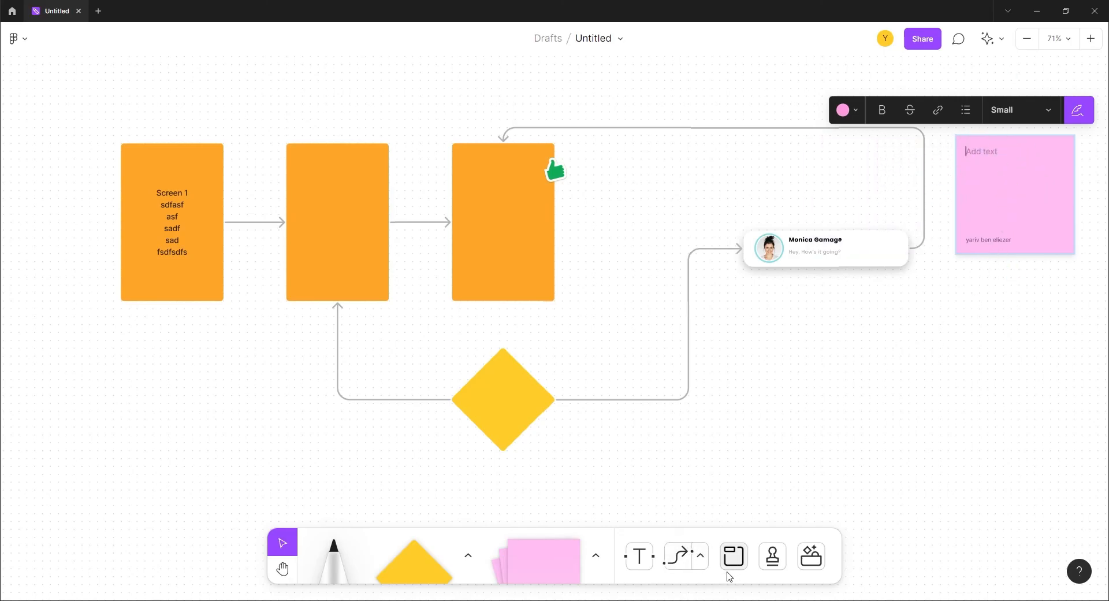
click(772, 556)
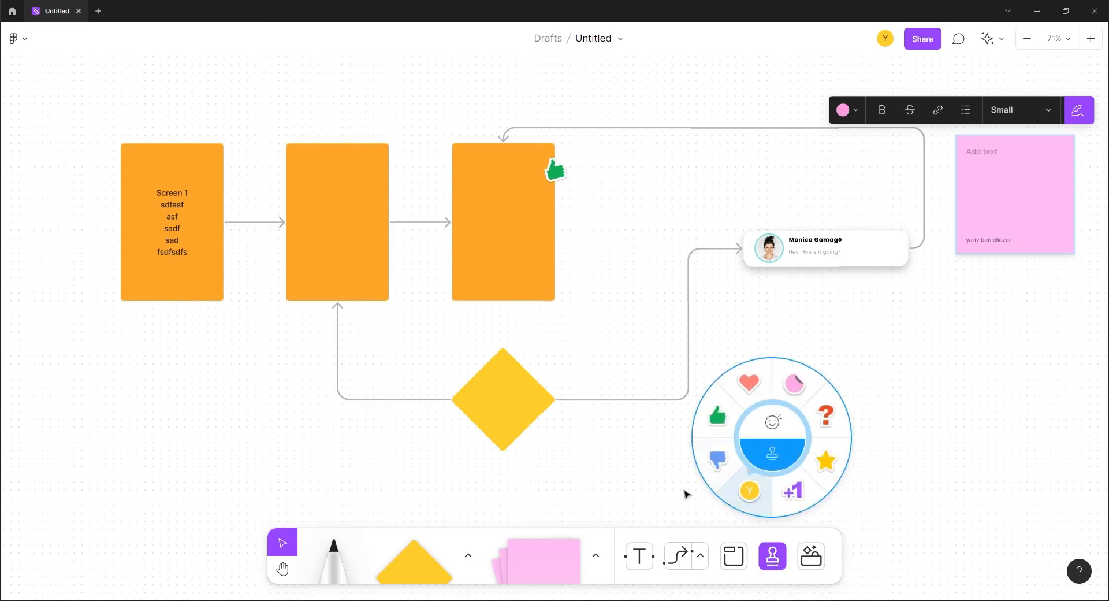
click(710, 443)
click(388, 301)
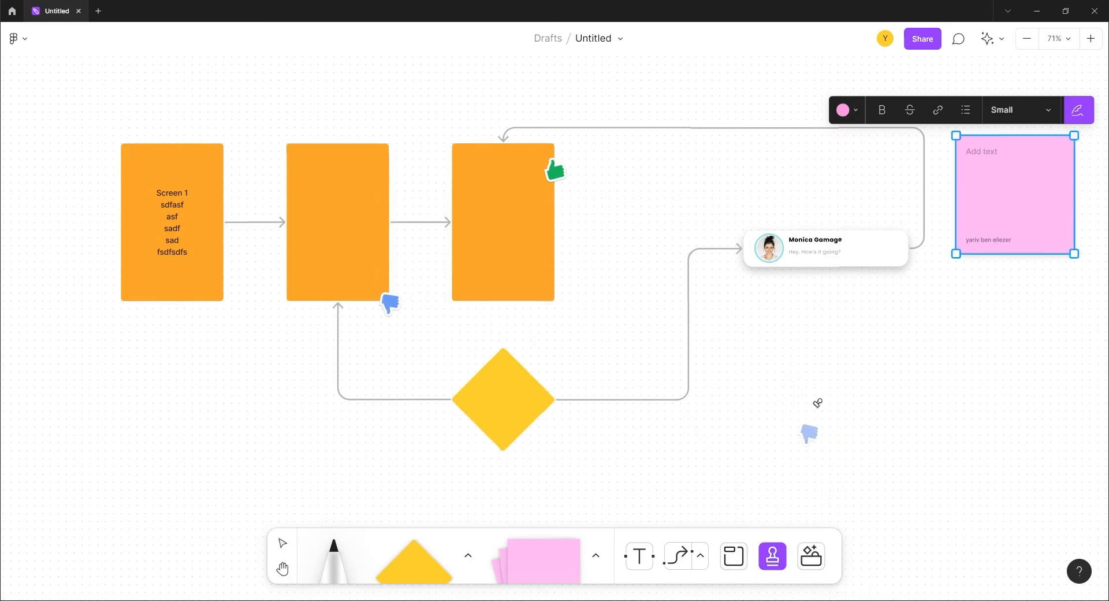
Step: Browse the template and sticker collections and place the brown pin sticker on the second rectangle's upper-right corner
click(810, 556)
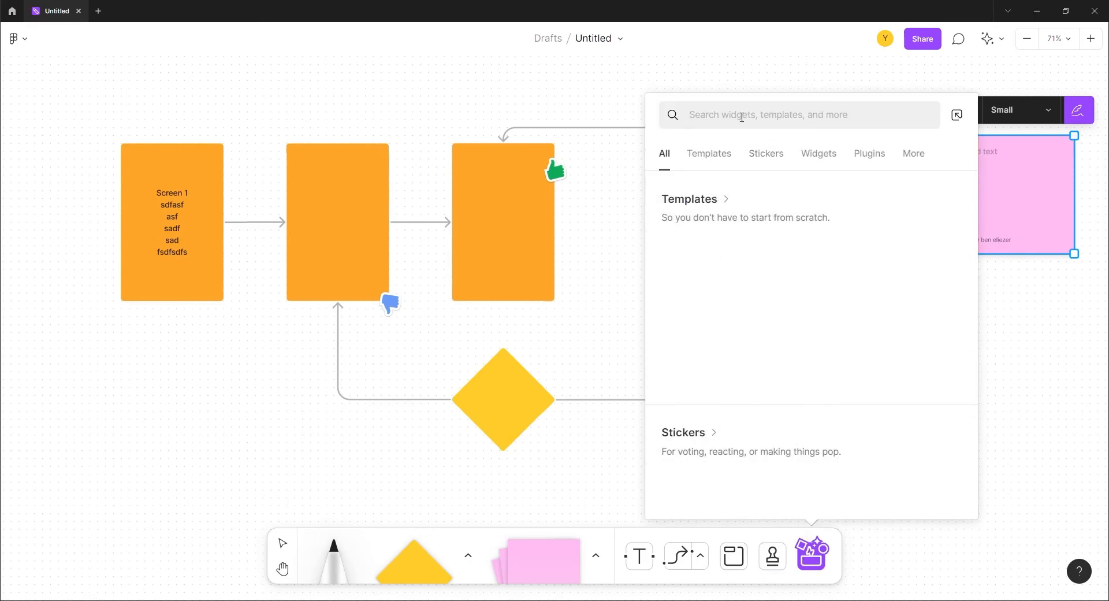
click(709, 153)
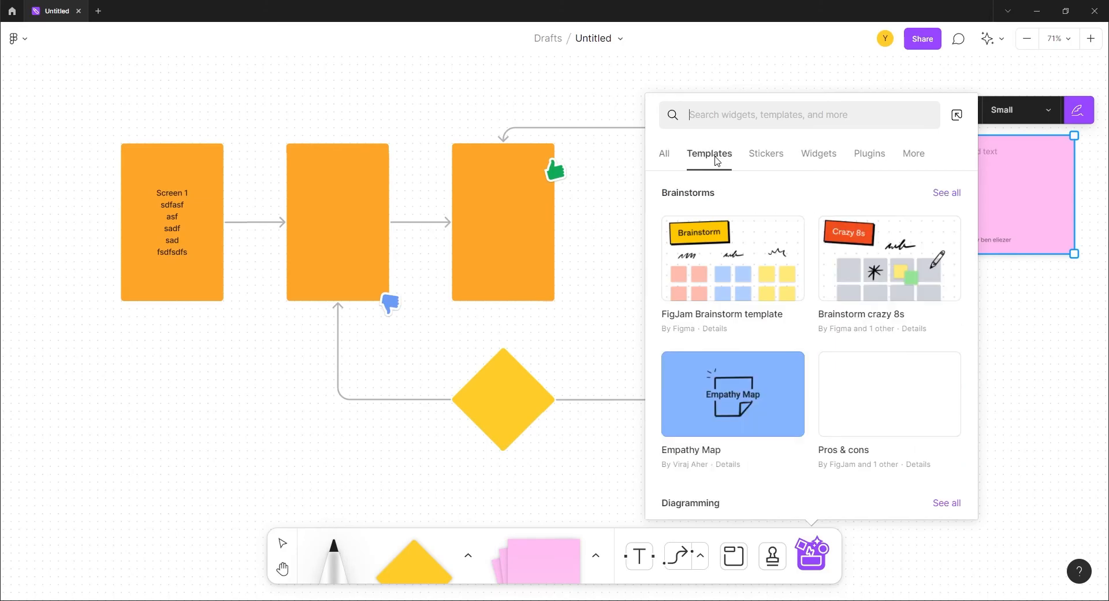
click(767, 153)
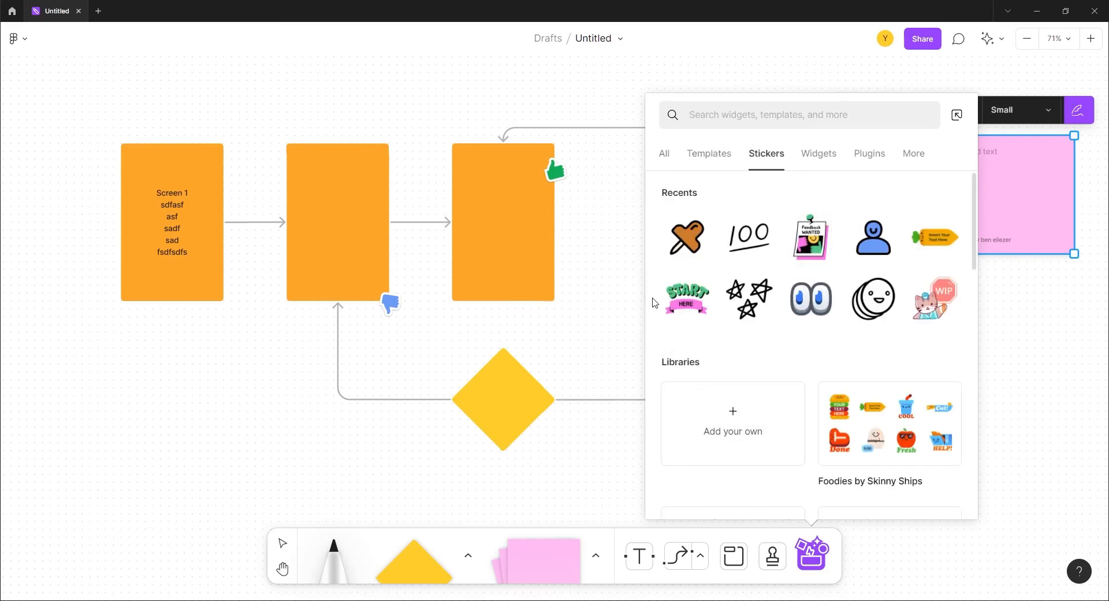
drag(687, 238, 386, 141)
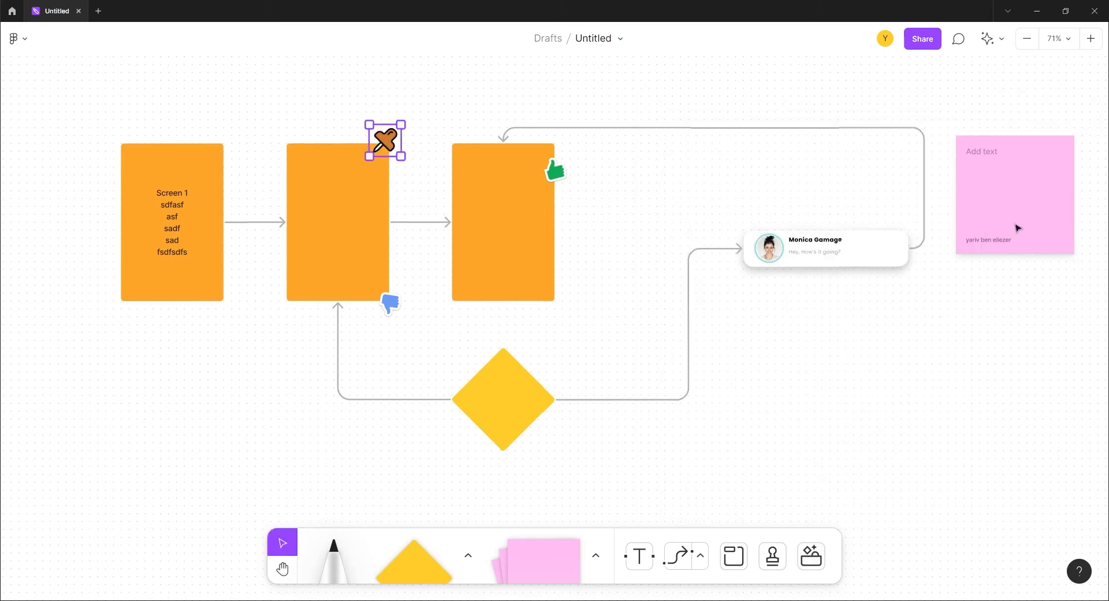
click(788, 337)
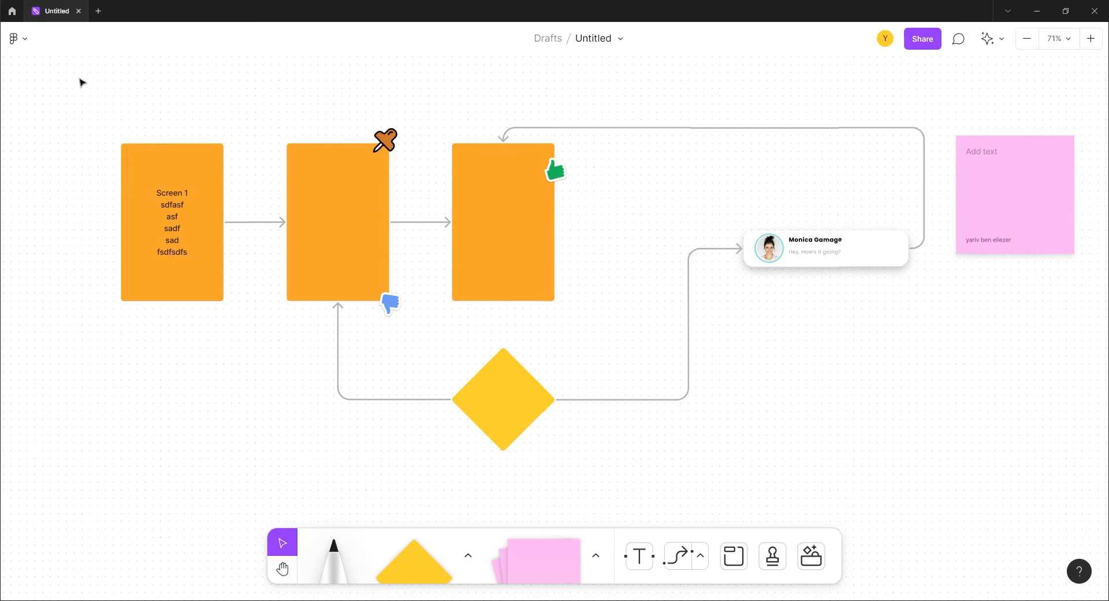
Step: Close the FigJam board and open the Untitled team-project design file from the recent files in Chrome
click(79, 11)
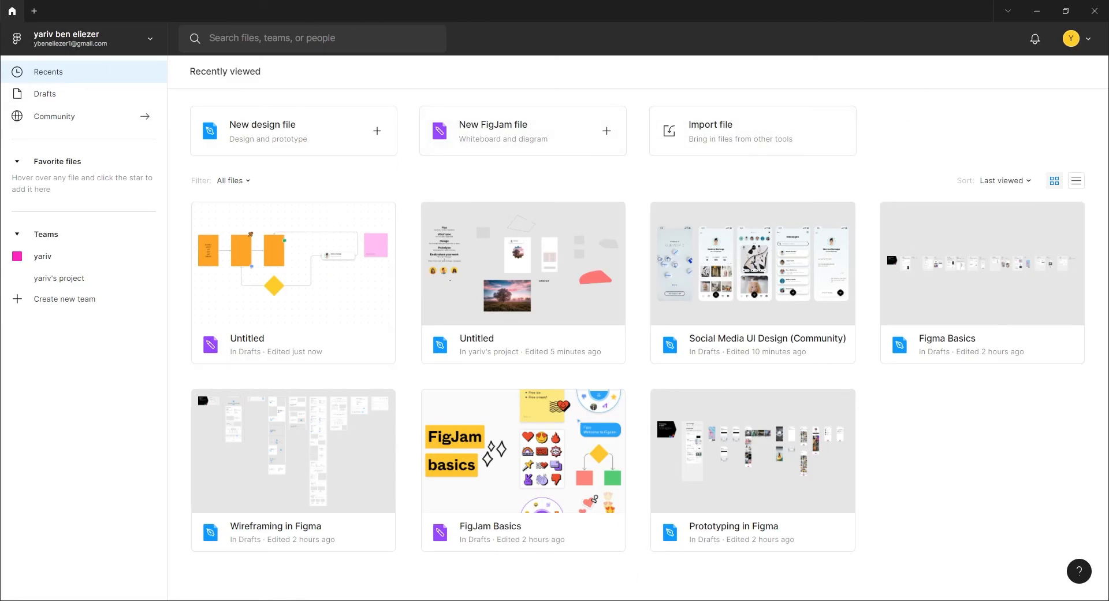
click(394, 566)
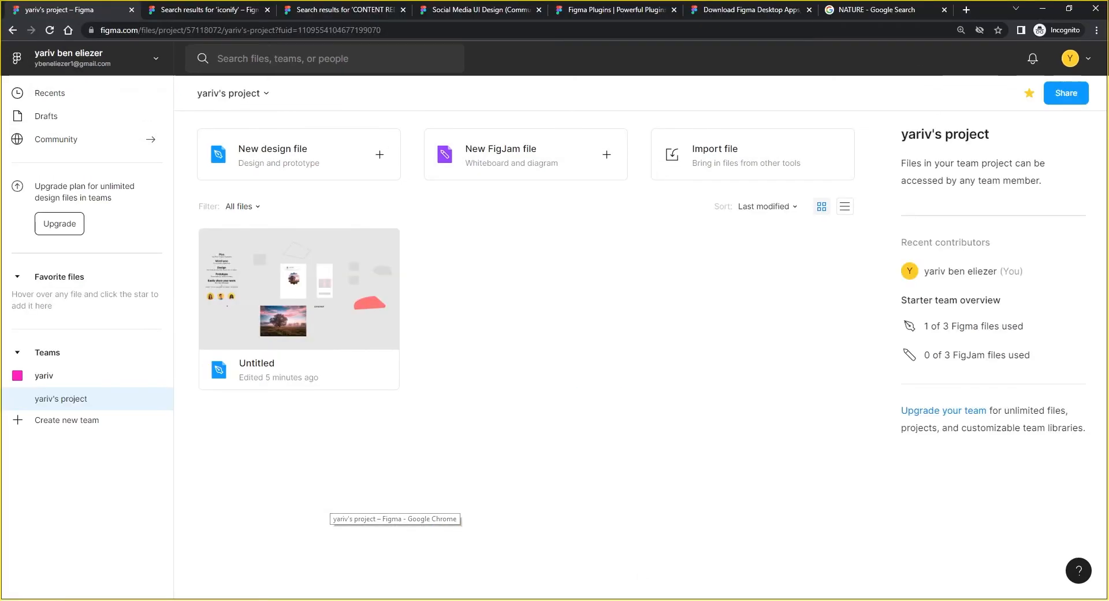
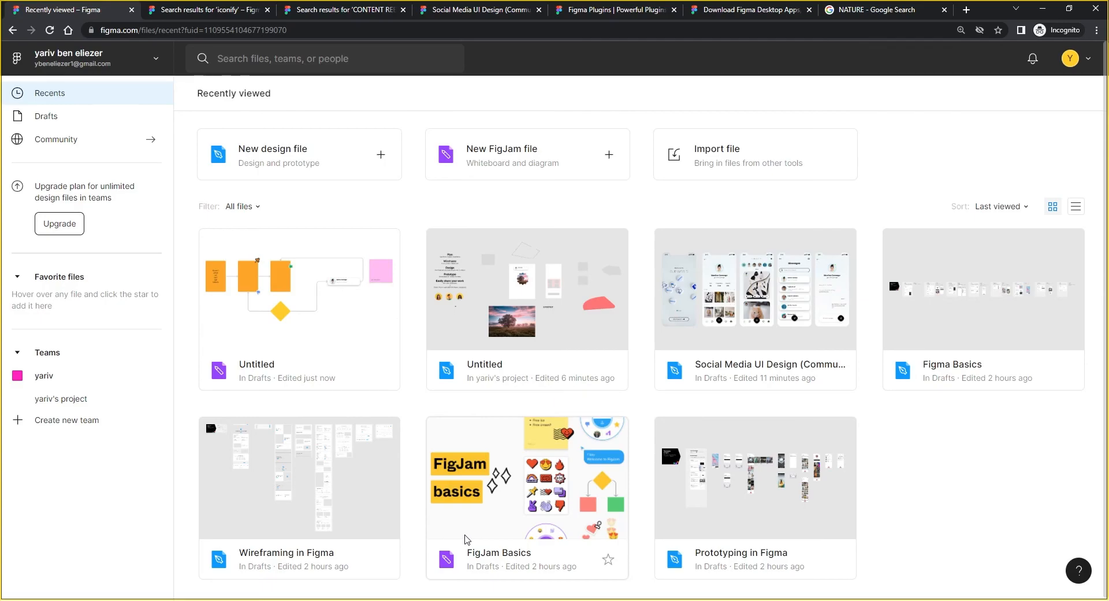
click(487, 274)
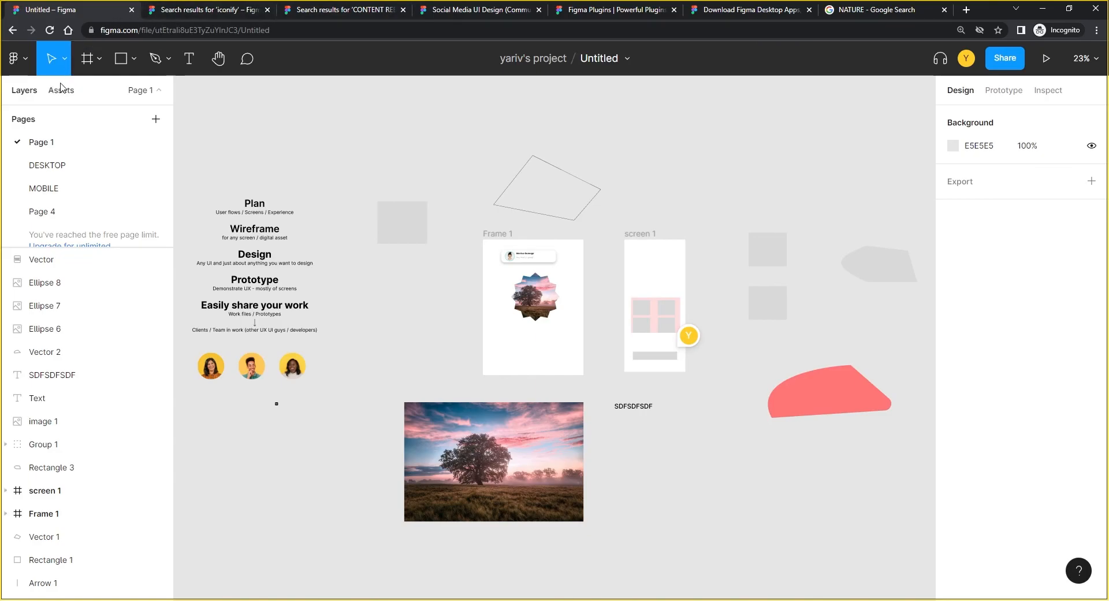
Step: Go to the Figma Community home page, view the Web design category, and open the Mobile design category
click(306, 11)
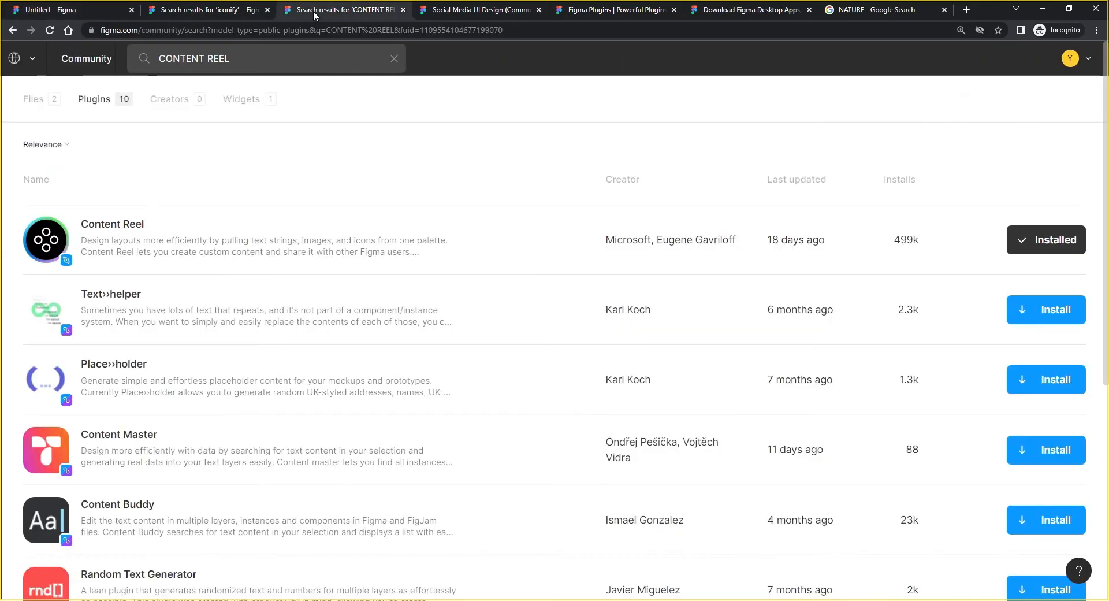
click(86, 60)
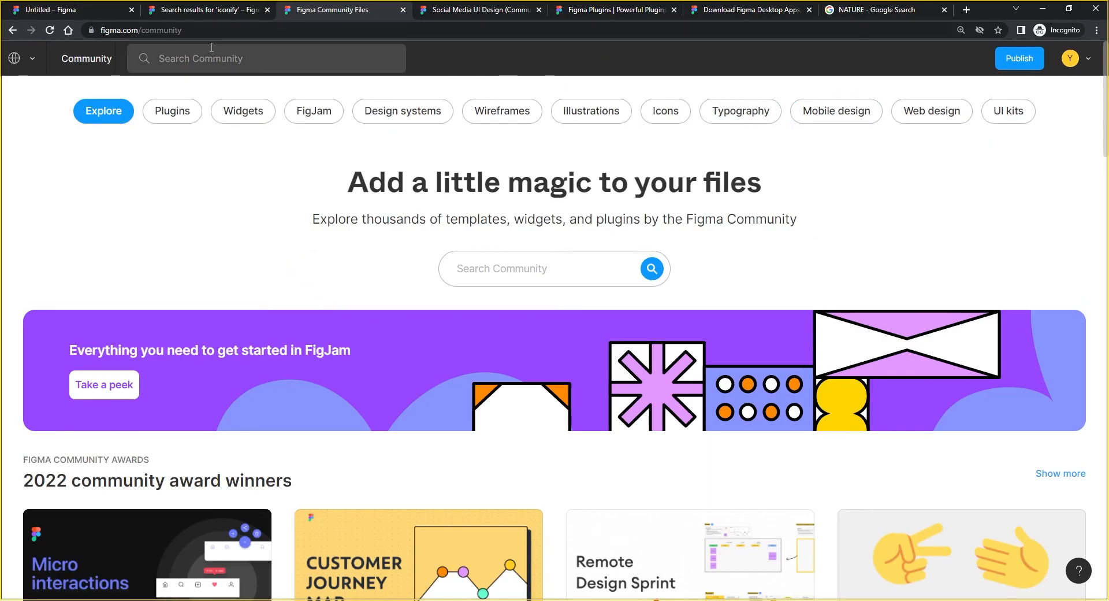
click(940, 118)
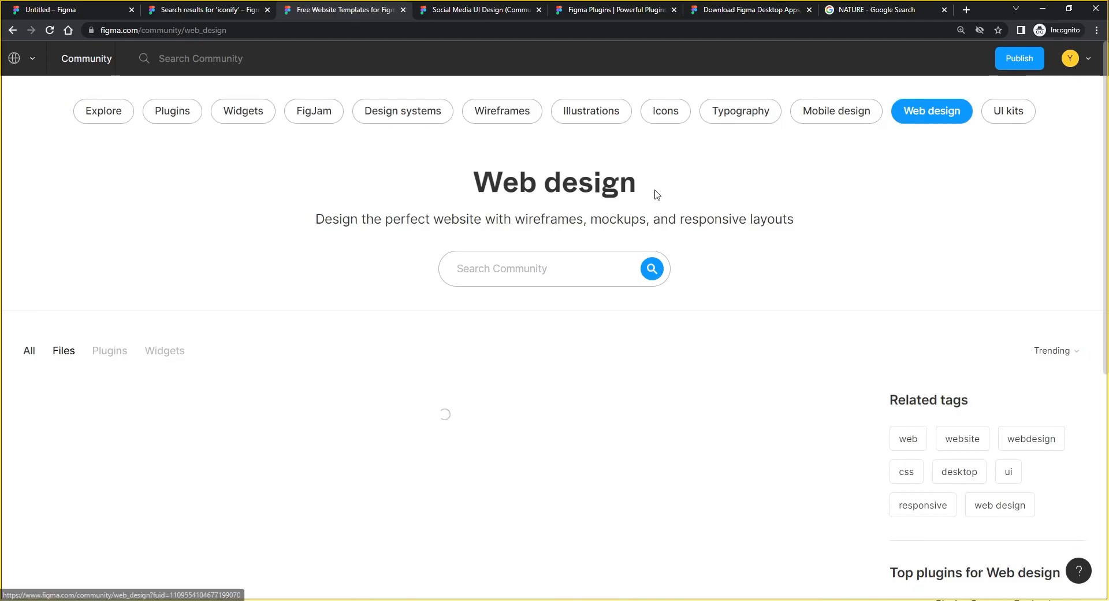
click(730, 125)
click(837, 111)
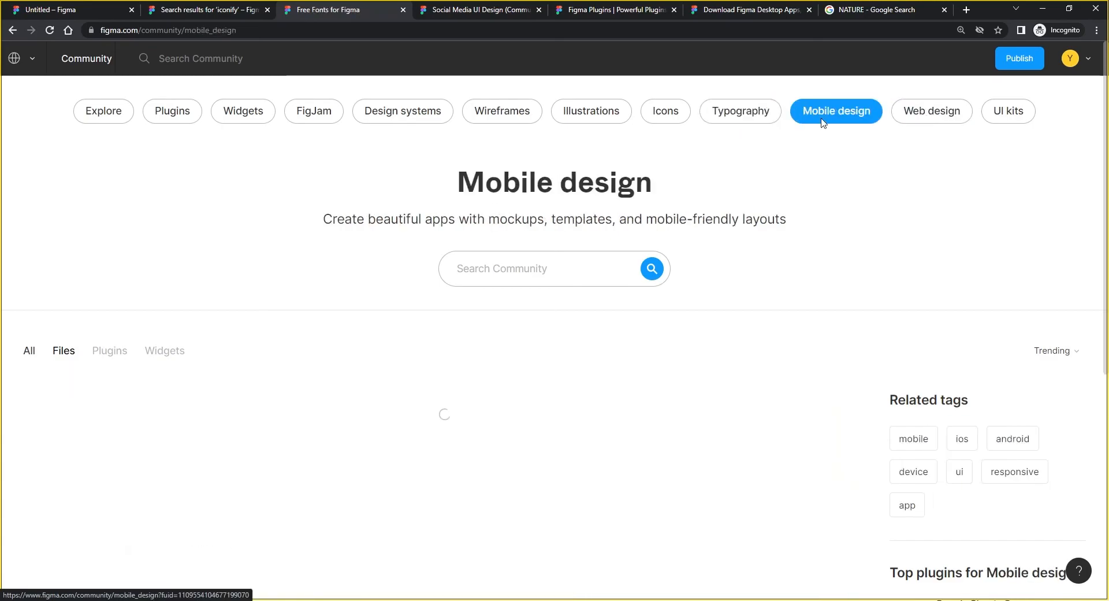
Step: Open the Smart Device App UI file from the mobile design files and duplicate it into the drafts
scroll(386, 281, down, 2)
scroll(381, 289, down, 2)
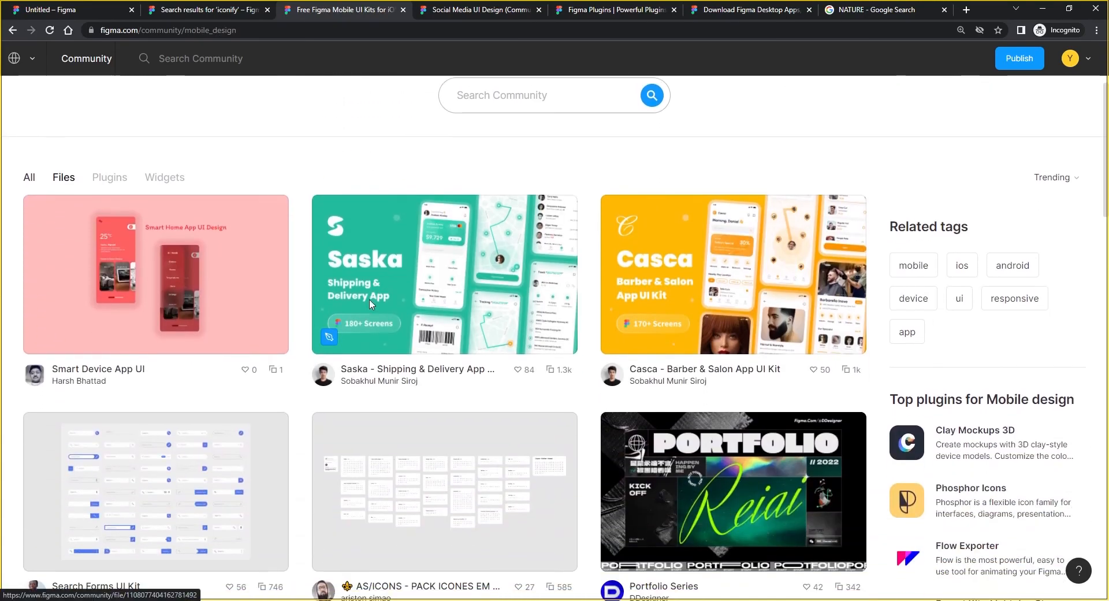
scroll(354, 372, down, 1)
scroll(354, 372, down, 1)
scroll(353, 373, up, 2)
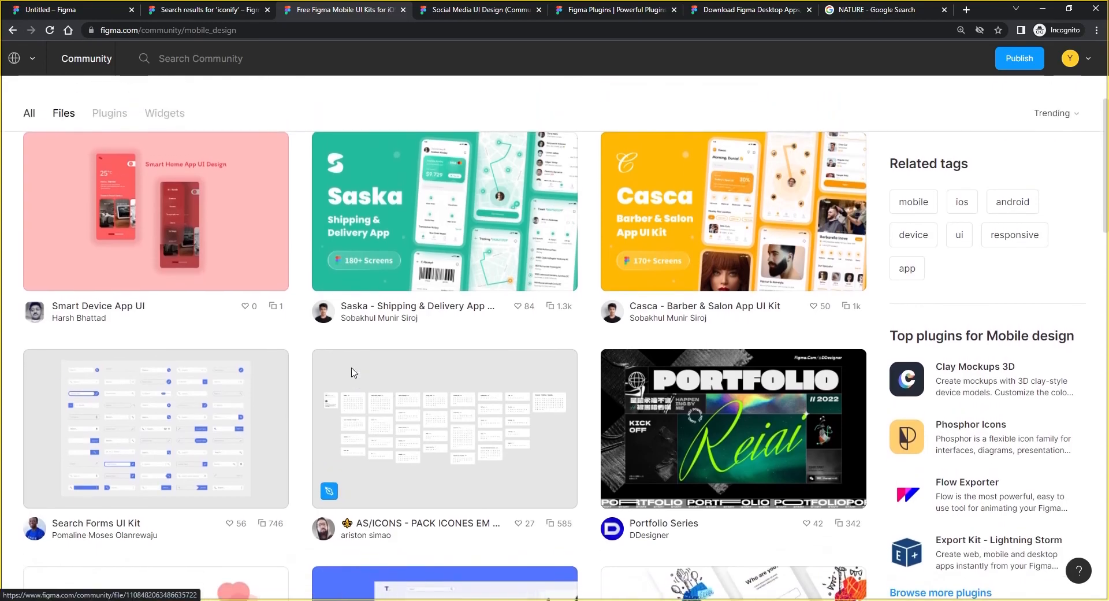
click(151, 270)
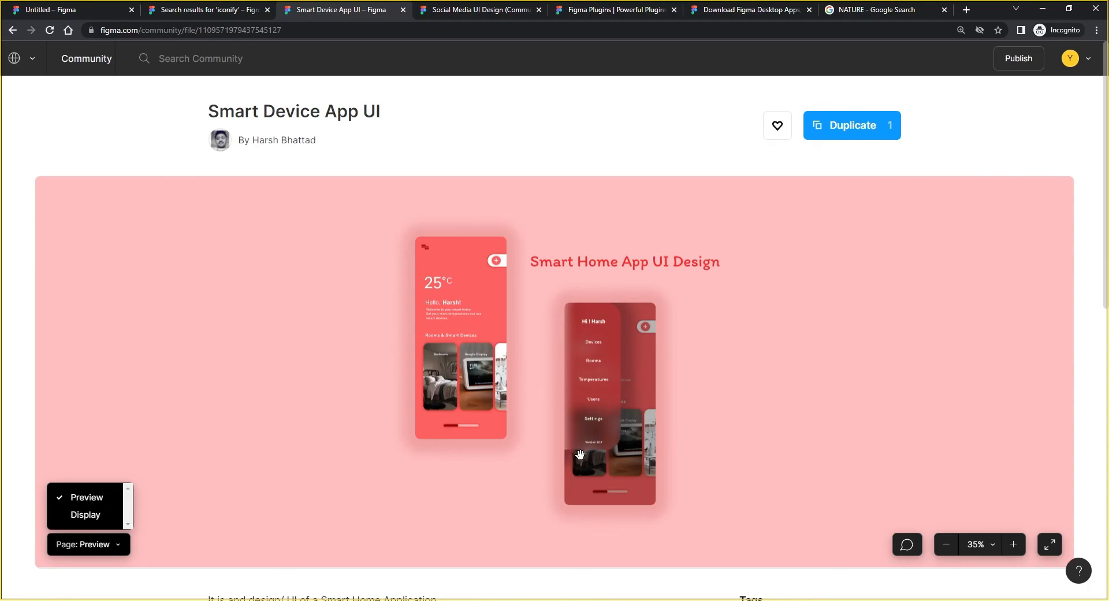
click(850, 134)
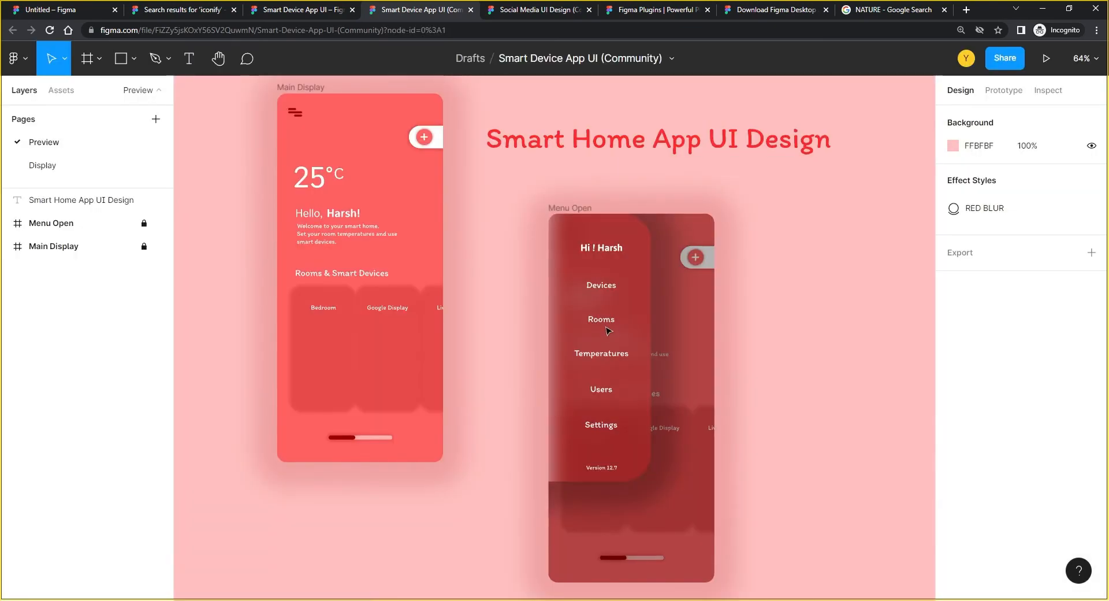
Step: Unlock the Menu Open and Main Display frames on the Preview page
drag(522, 399, 479, 315)
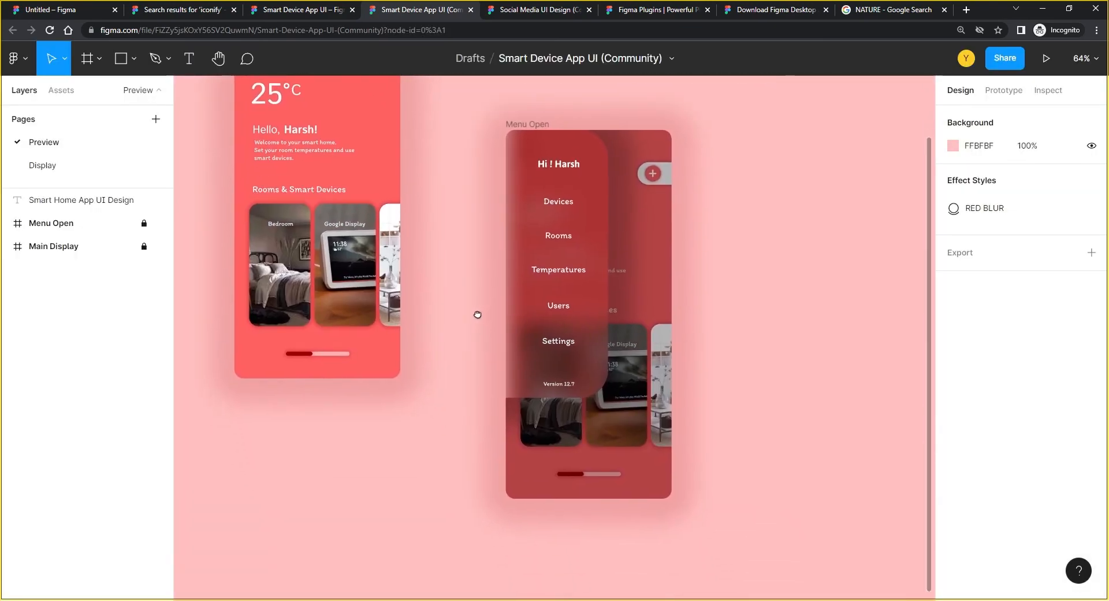
click(144, 223)
click(144, 246)
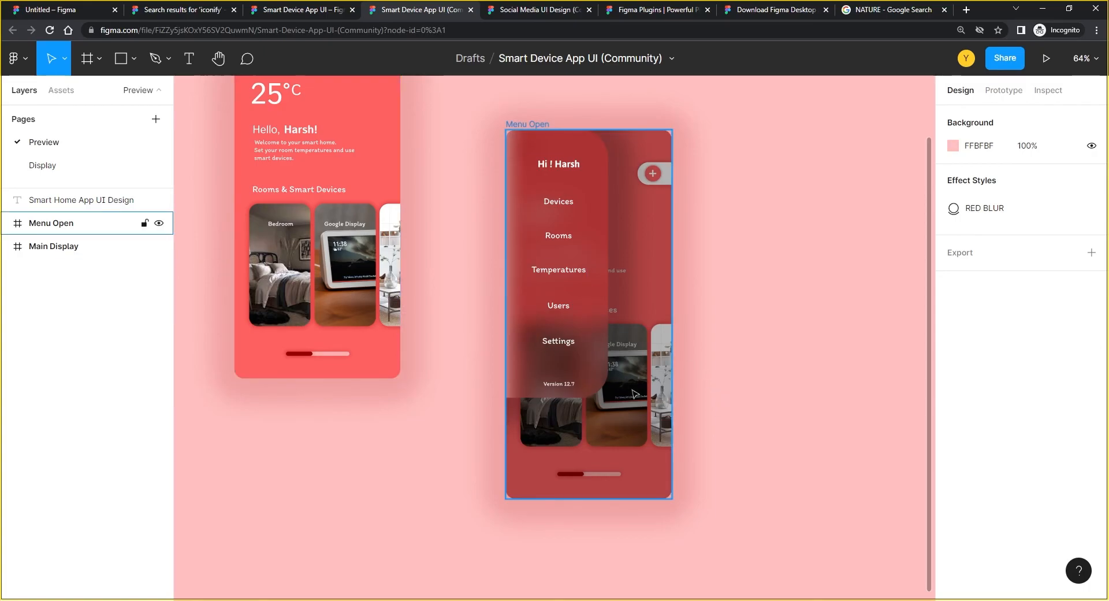
Step: Select the side menu's rounded background rectangle in the Menu Open frame and examine its background blur and drop shadow settings
key(ctrl+plus)
drag(711, 317, 635, 398)
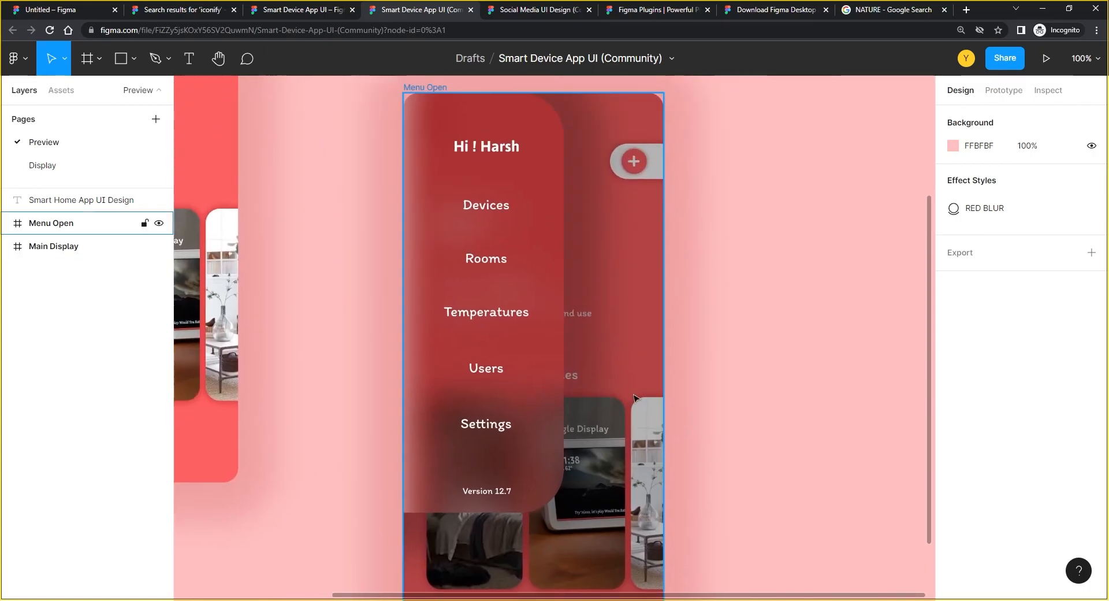
click(549, 337)
double_click(549, 337)
double_click(550, 337)
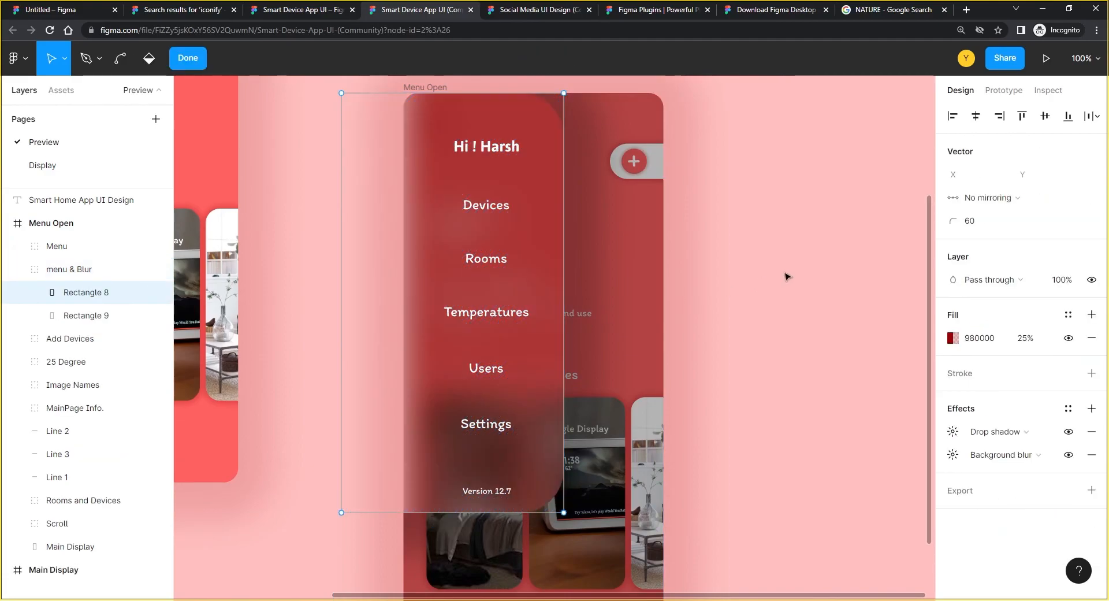
key(Escape)
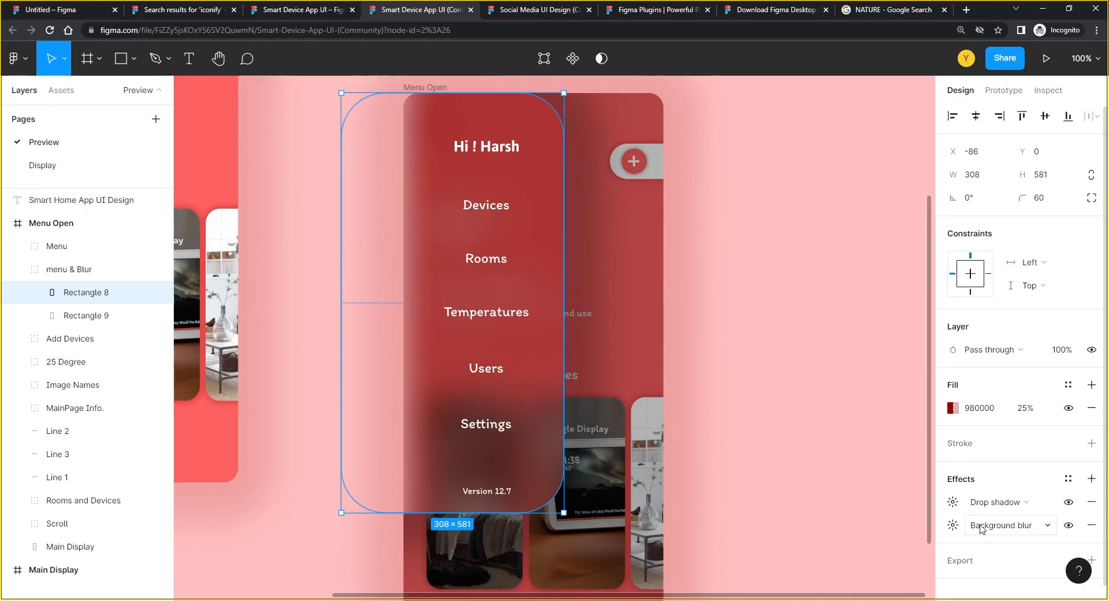
click(952, 528)
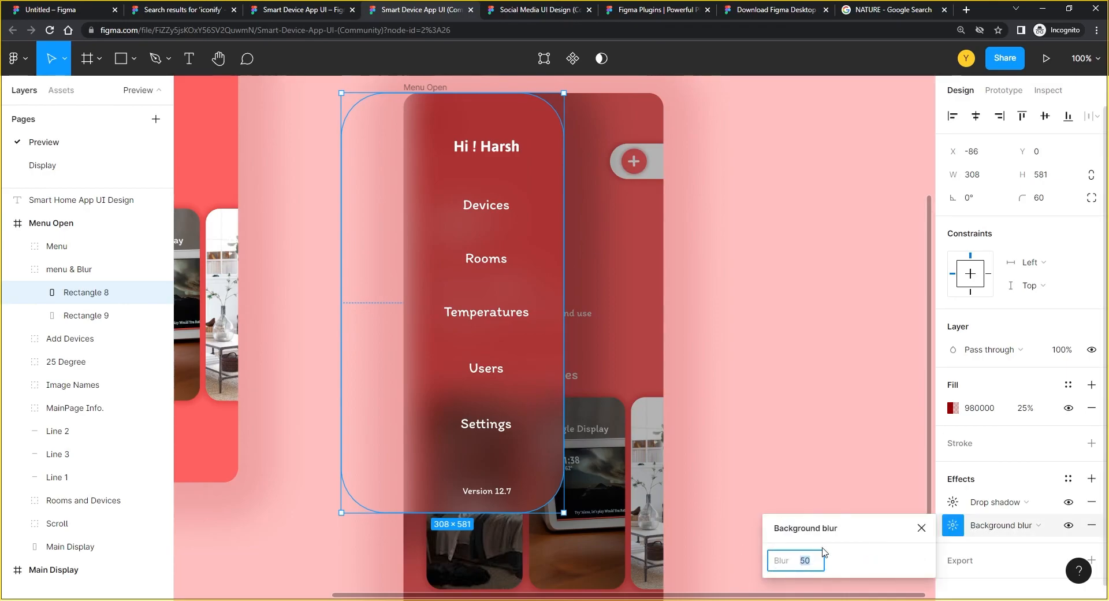
click(954, 501)
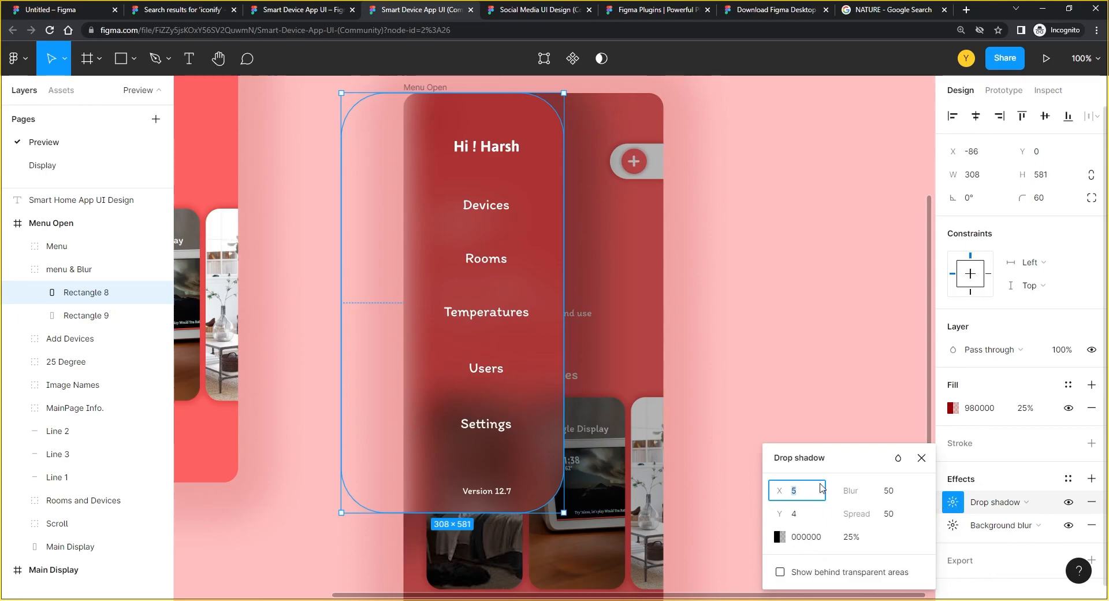
click(953, 527)
click(1000, 458)
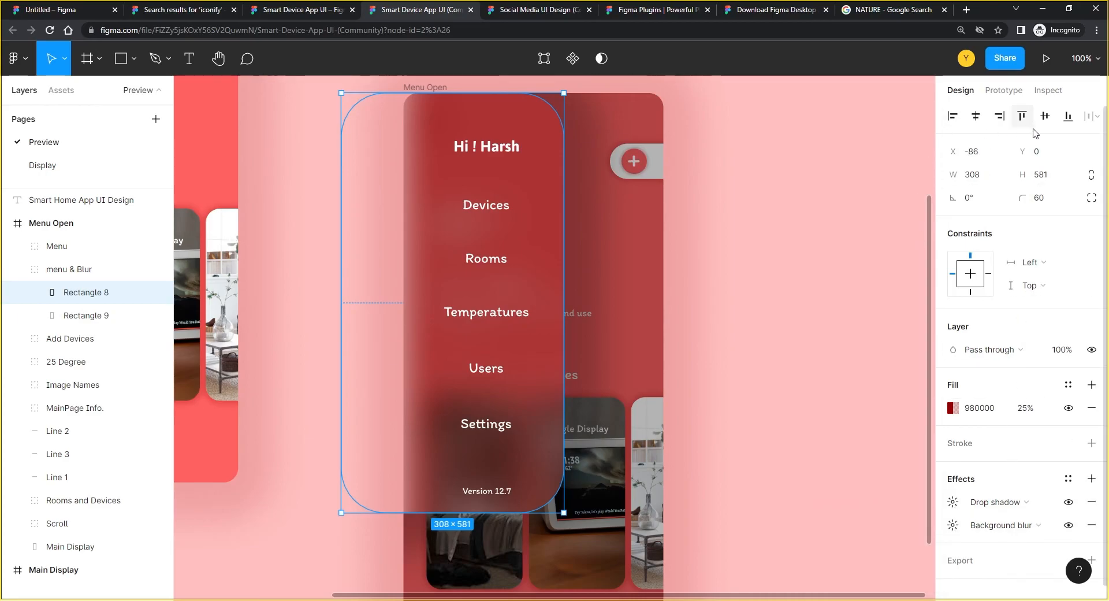
Step: Examine the Menu Open frame's menu text group, the menu & Blur group, and the full-screen overlay rectangle inside it
click(490, 152)
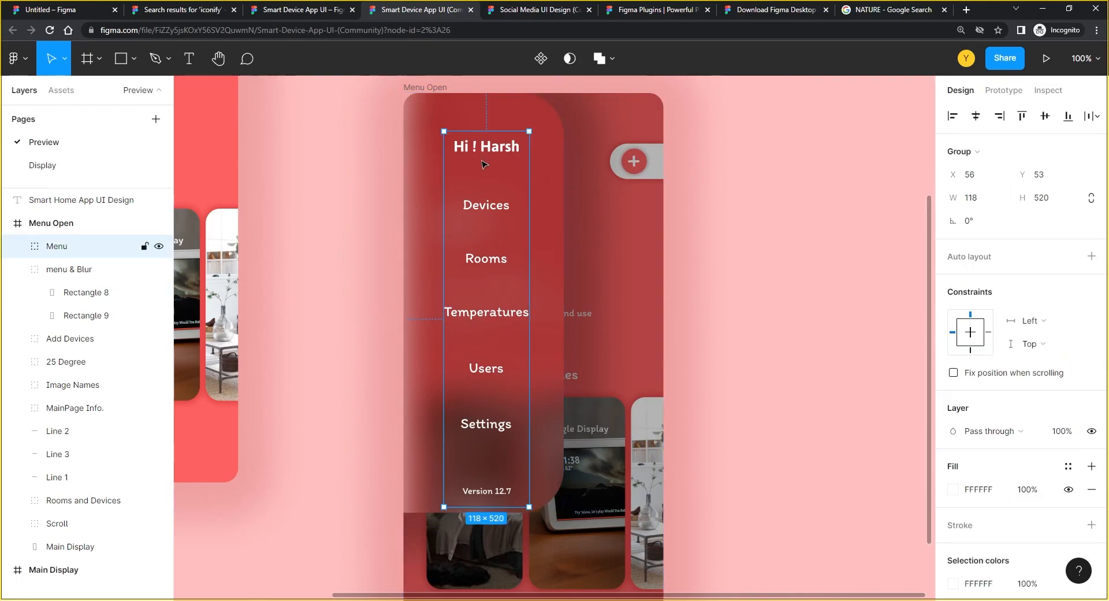
click(633, 168)
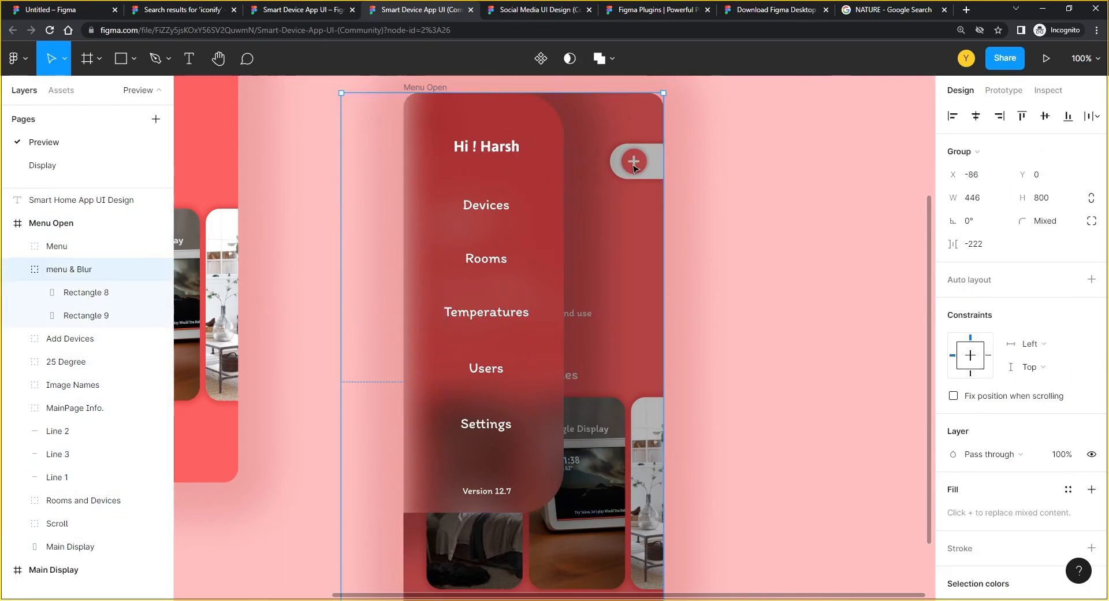
double_click(601, 510)
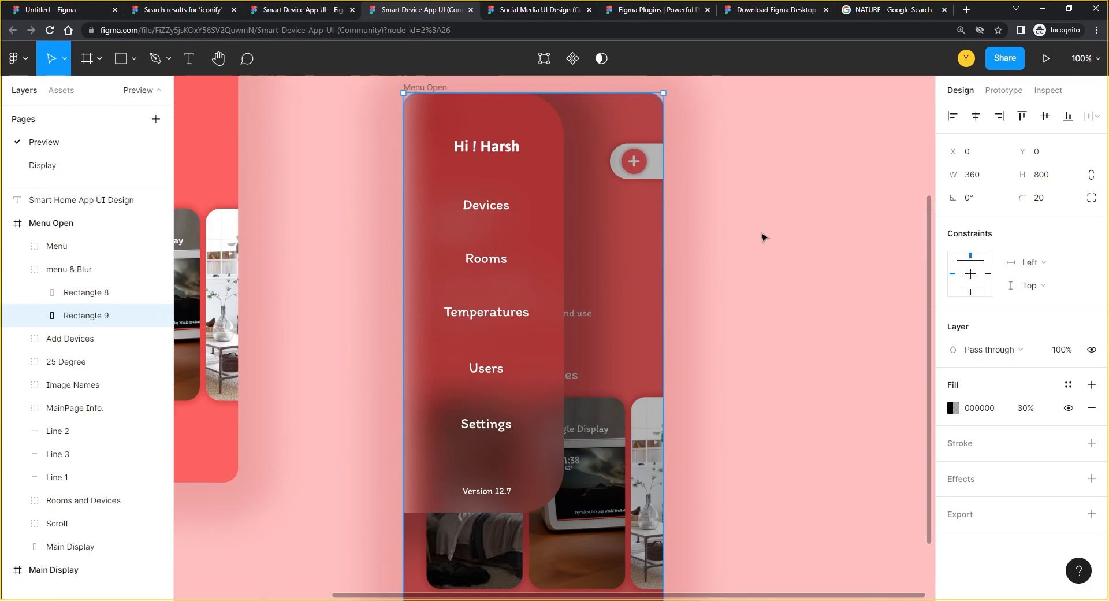
click(762, 237)
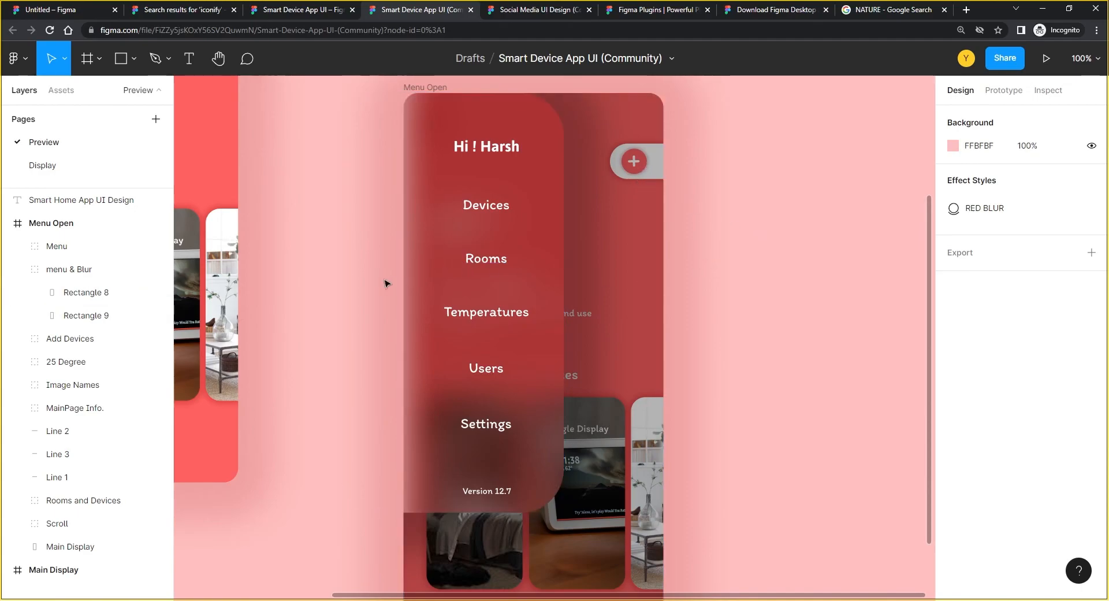
Step: Inspect the Google Display and Bedroom image cards in the Main Display frame
scroll(350, 322, left, 10)
click(508, 279)
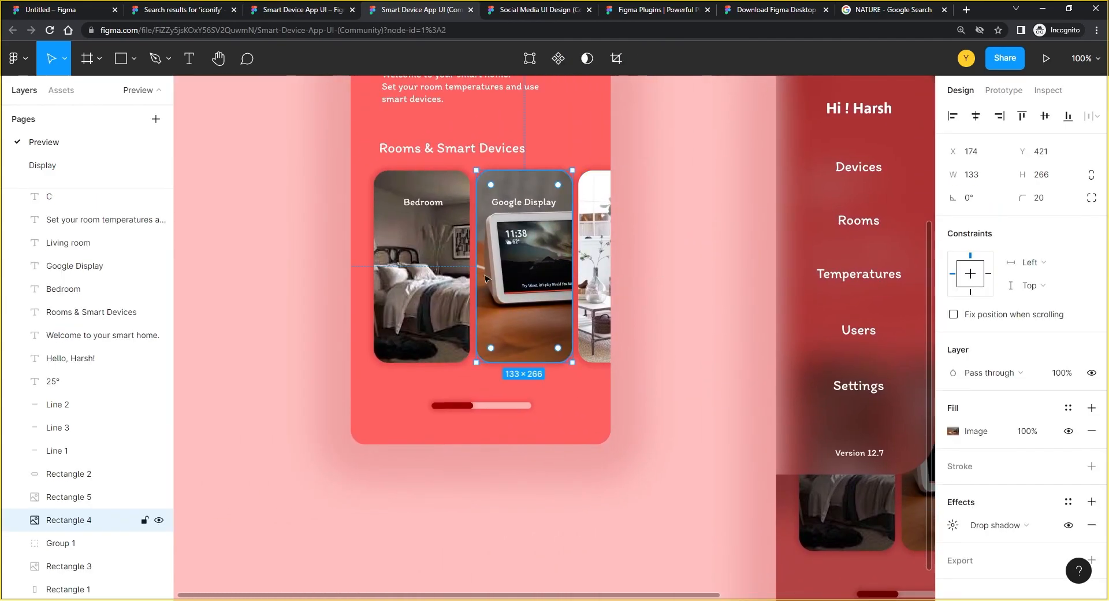
click(400, 273)
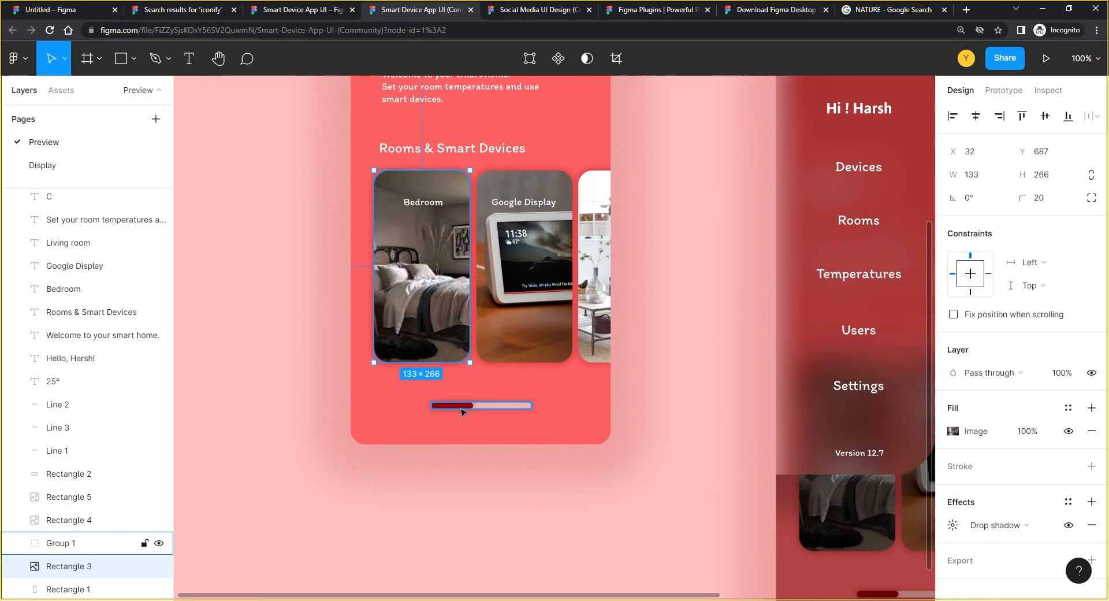
click(286, 309)
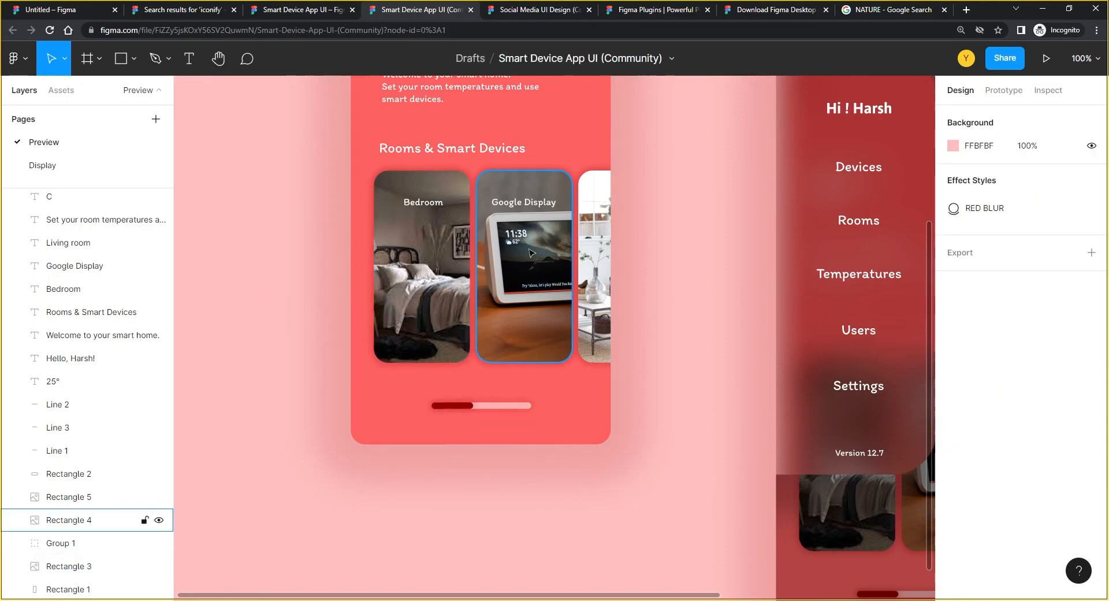
Step: Examine the Main Display frame's layout and layer list, and inspect the scroll indicator group below the image cards
scroll(494, 354, up, 2)
scroll(494, 354, up, 2)
scroll(463, 181, up, 5)
scroll(463, 181, left, 2)
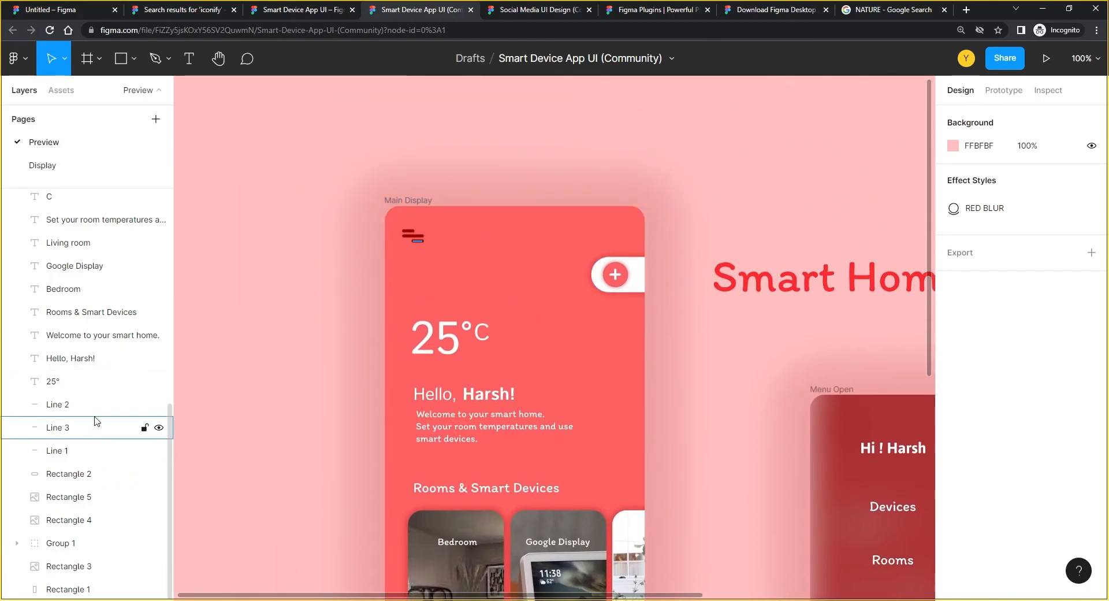
scroll(95, 419, up, 5)
scroll(95, 418, down, 3)
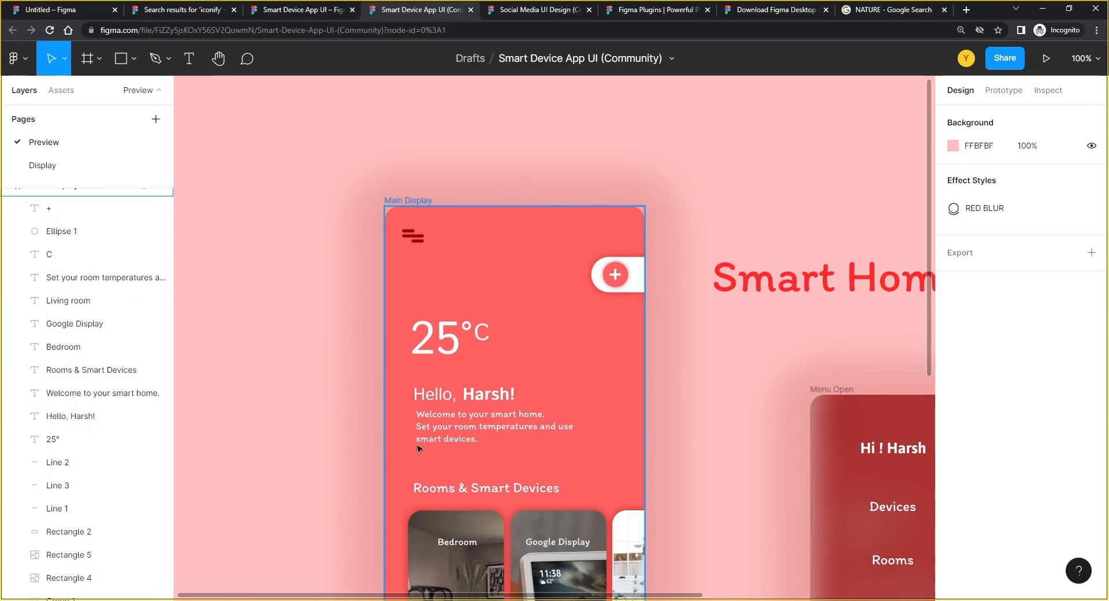
drag(289, 404, 364, 323)
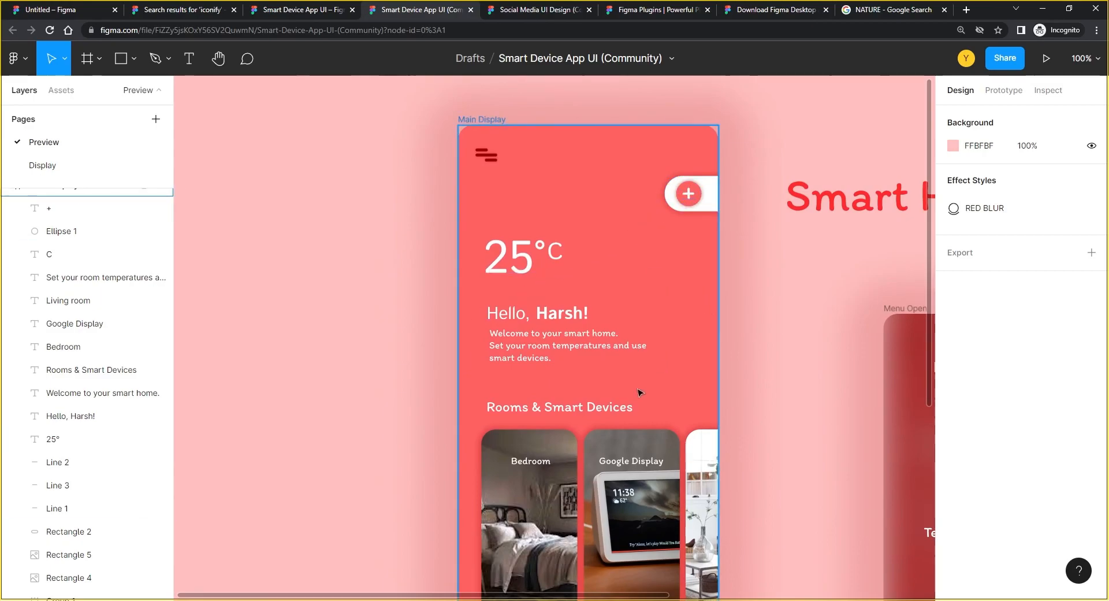
scroll(564, 342, down, 3)
scroll(565, 342, right, 2)
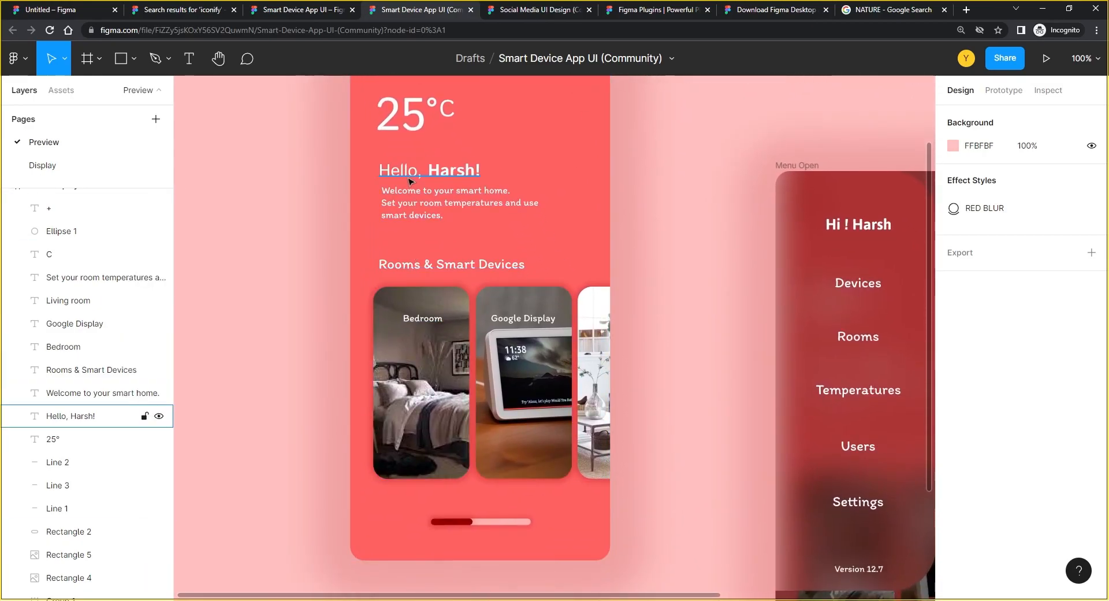
click(462, 523)
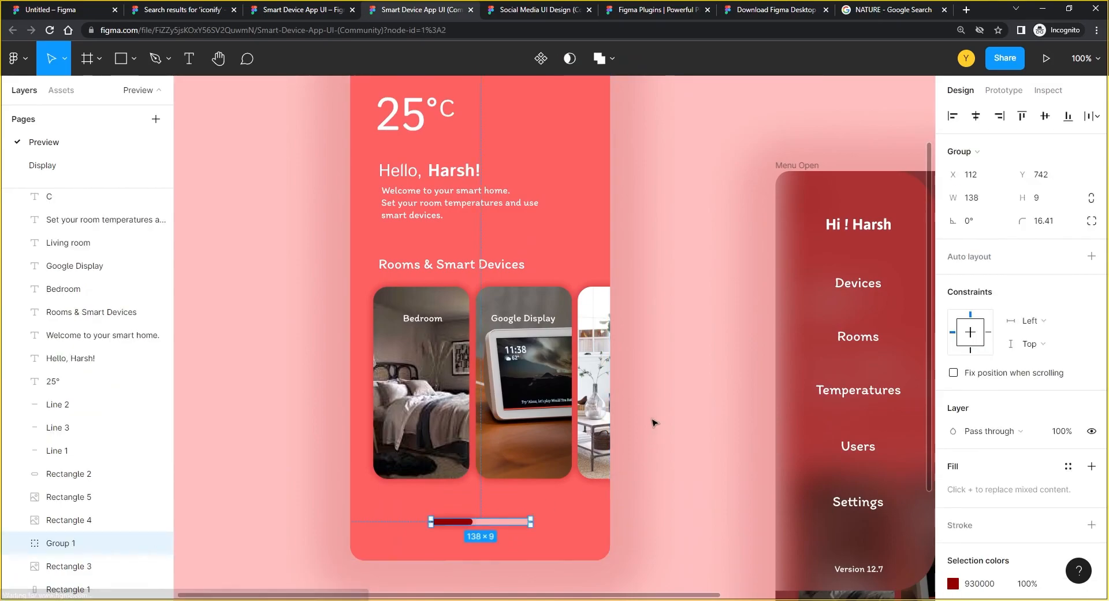
Step: Leave the duplicated Smart Device App UI file and return to the drafts in the file browser
mouse_move(674, 379)
mouse_down()
mouse_move(460, 380)
mouse_move(435, 368)
mouse_up()
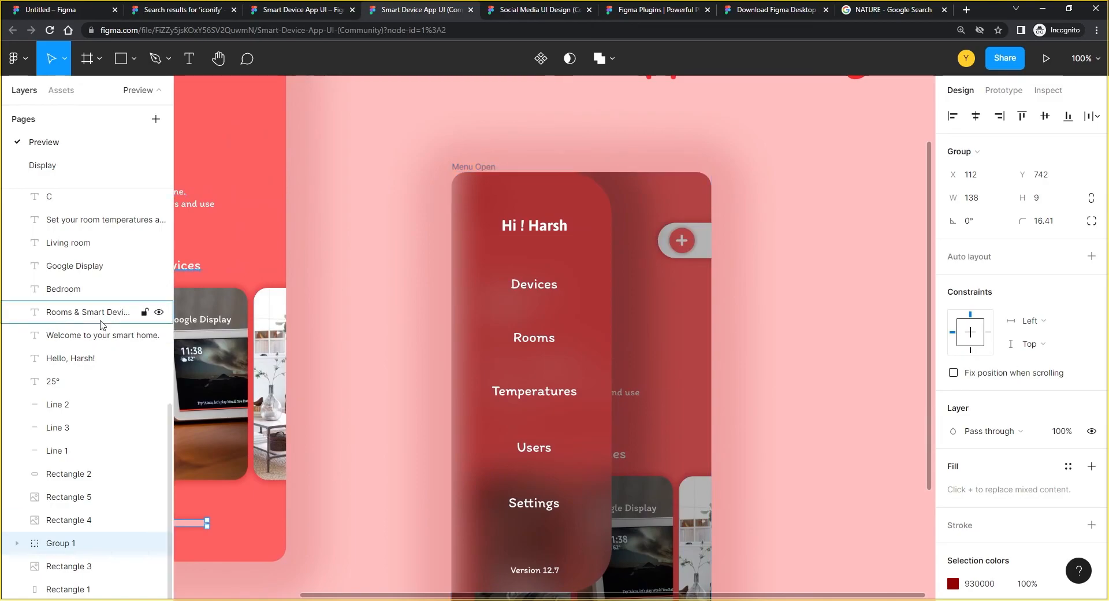
click(23, 64)
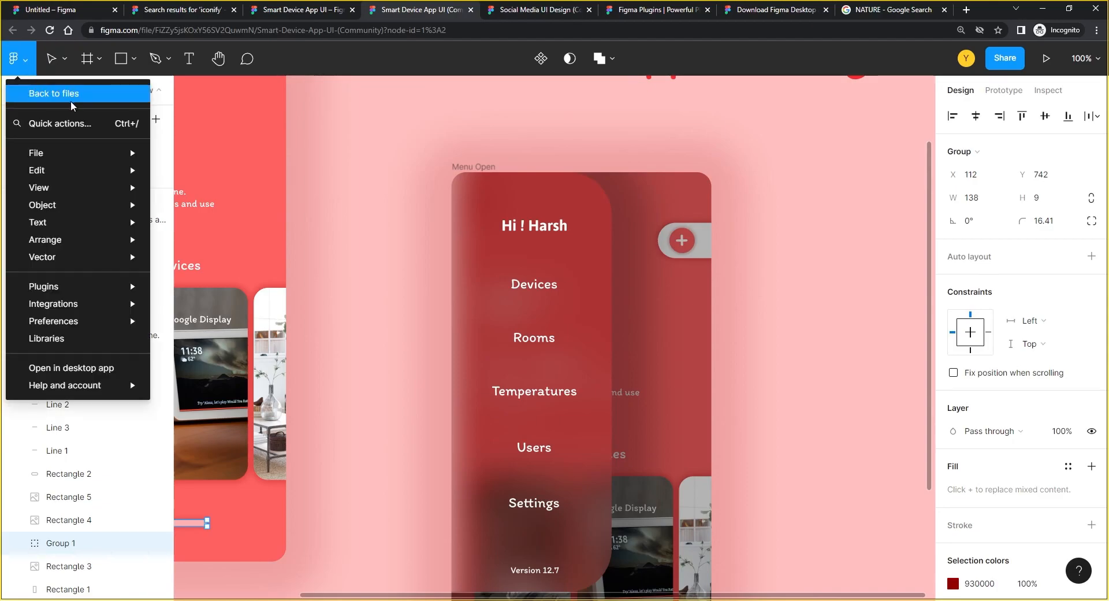
click(36, 91)
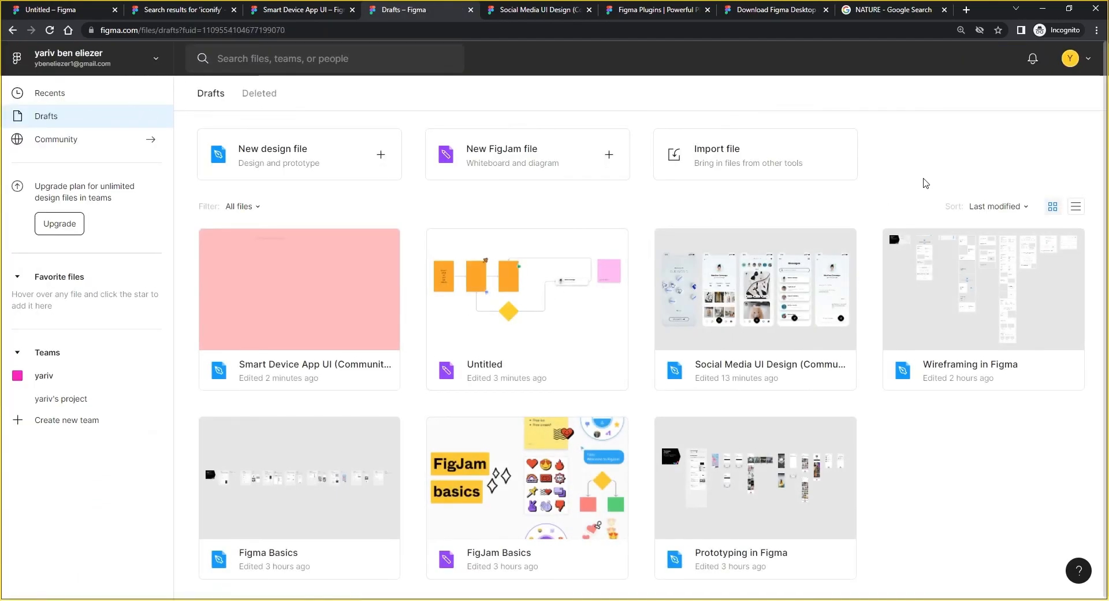